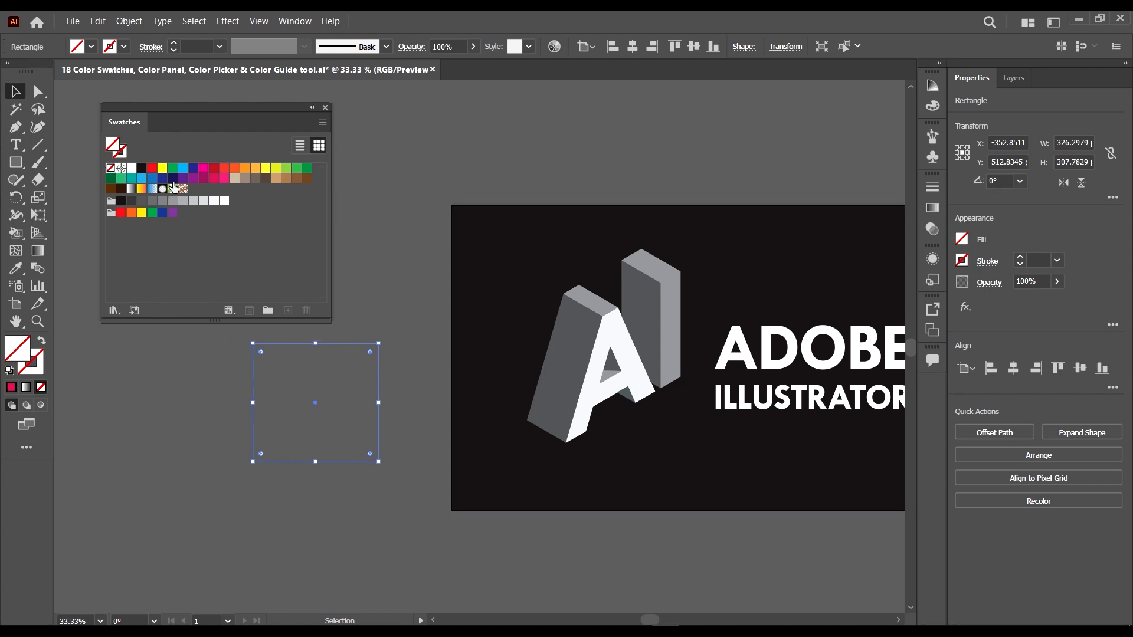
# - Try solid swatches on the selected rectangle's fill, including black, green and bright red
pyautogui.click(142, 170)
pyautogui.click(173, 169)
pyautogui.click(223, 169)
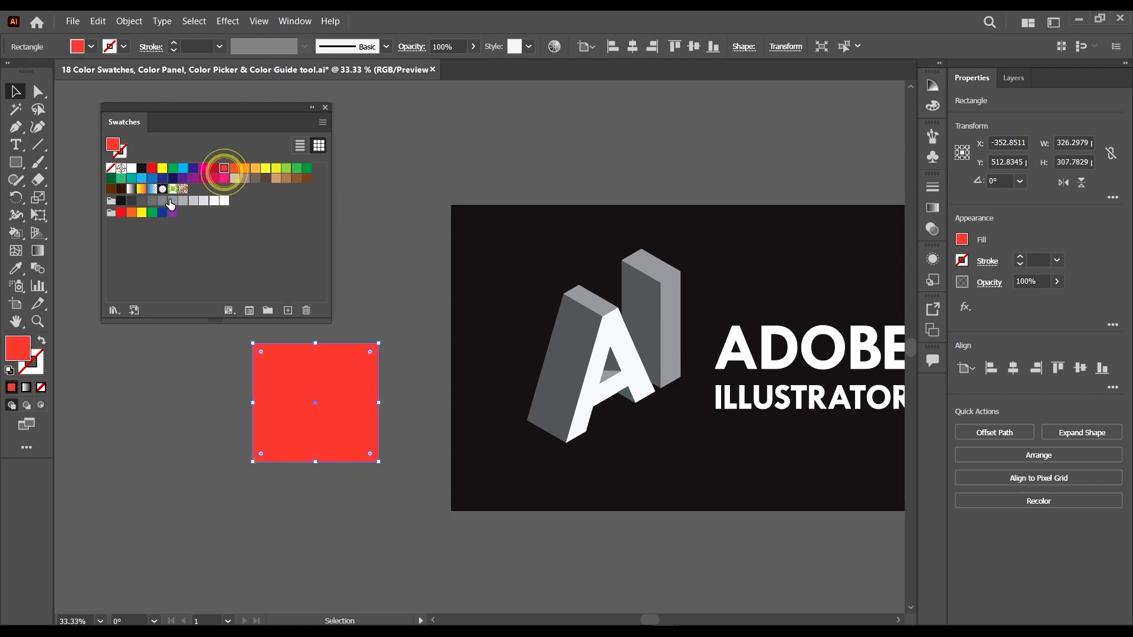
# - Try the pattern swatches and the blue, grayscale and yellow-orange gradient swatches as the rectangle's fill
pyautogui.click(183, 188)
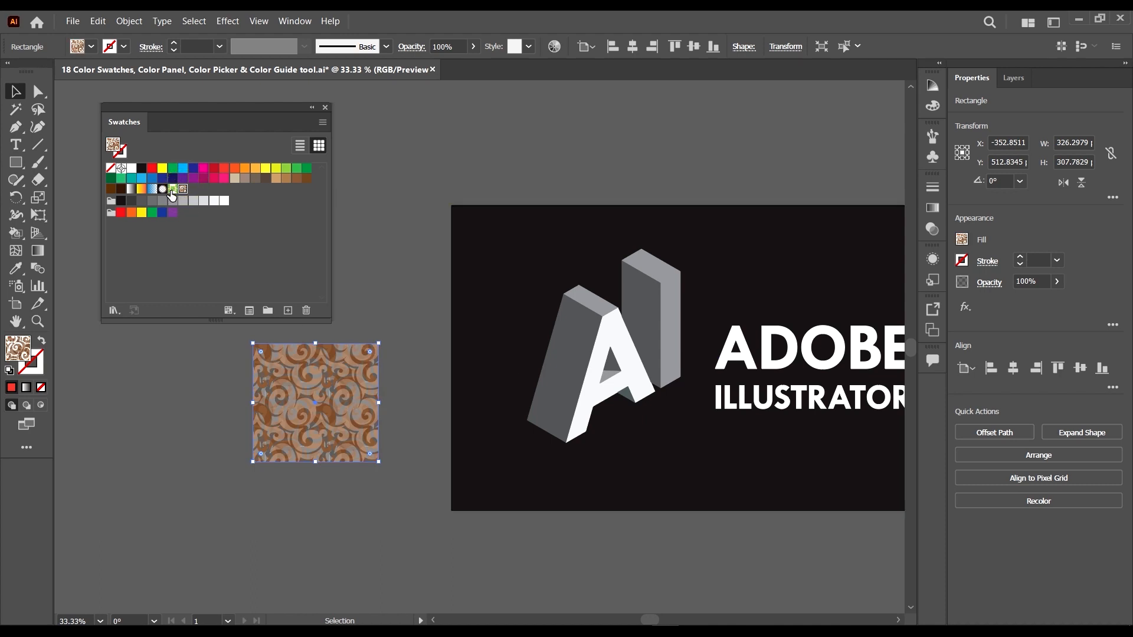
pyautogui.click(172, 191)
pyautogui.click(142, 190)
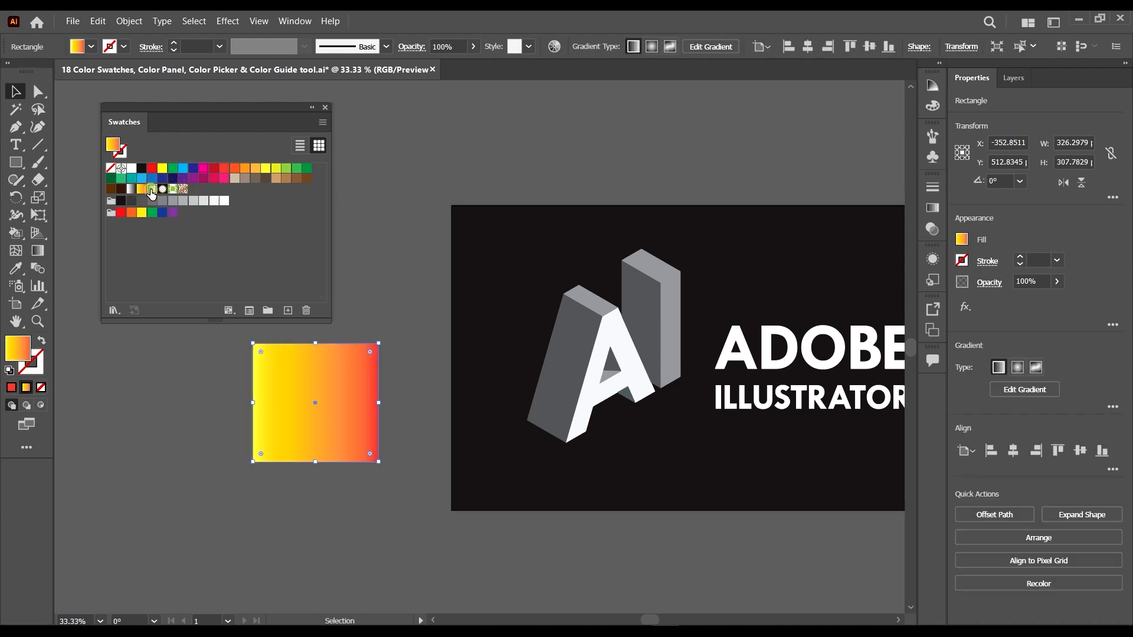
pyautogui.click(152, 189)
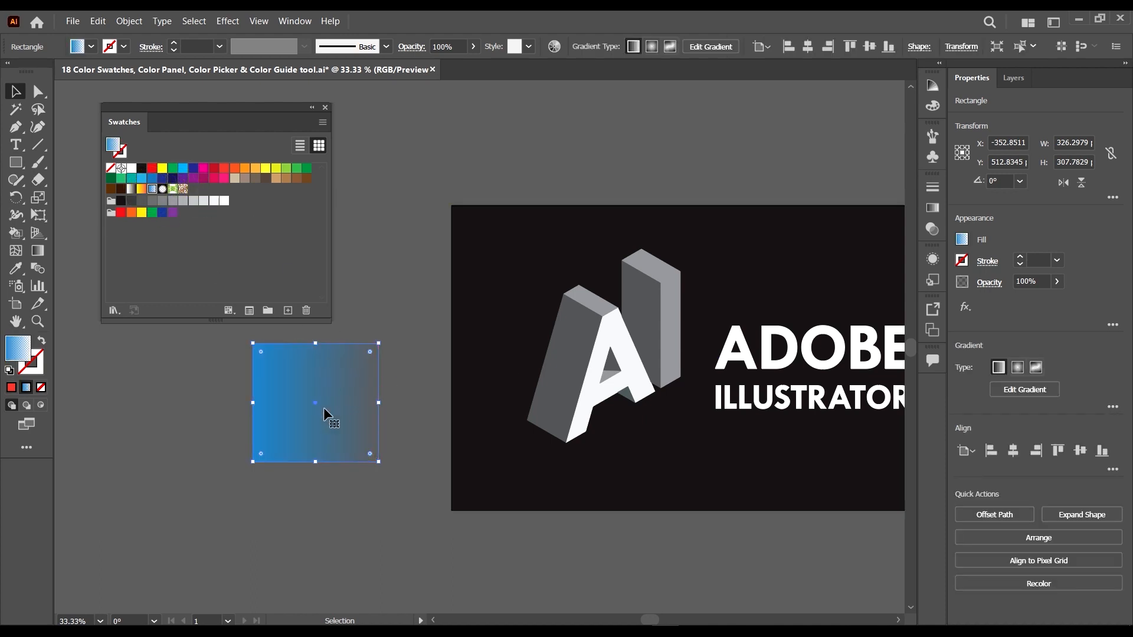
pyautogui.click(131, 189)
pyautogui.click(142, 189)
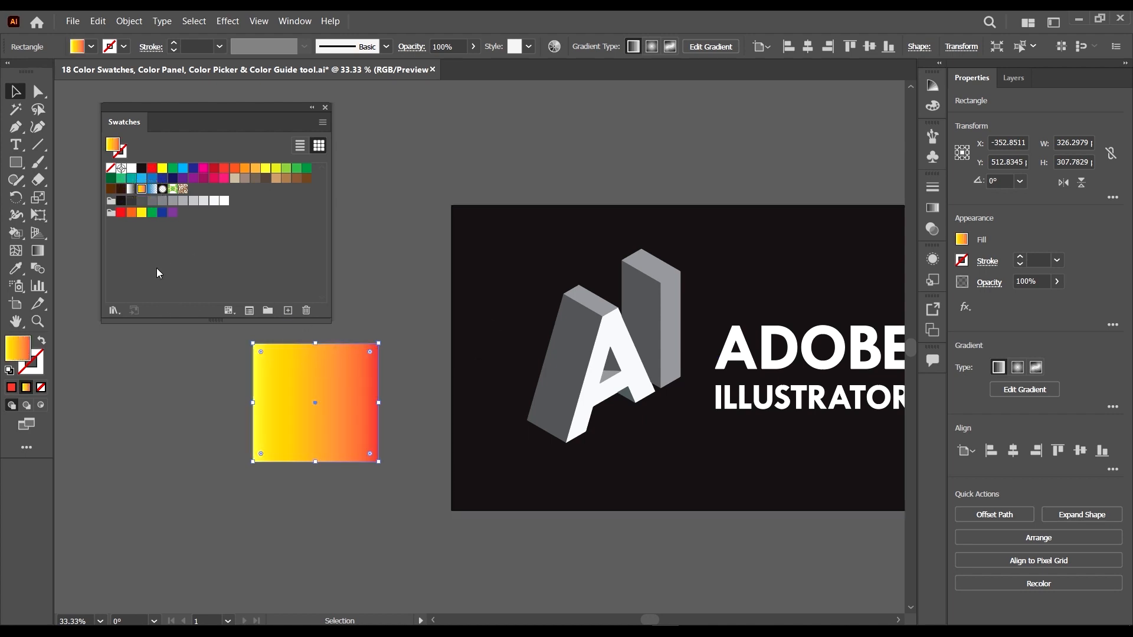
# - Try dark brown swatches and several shades of the gray color group, from near white to black, as the rectangle's fill
pyautogui.click(132, 189)
pyautogui.click(121, 189)
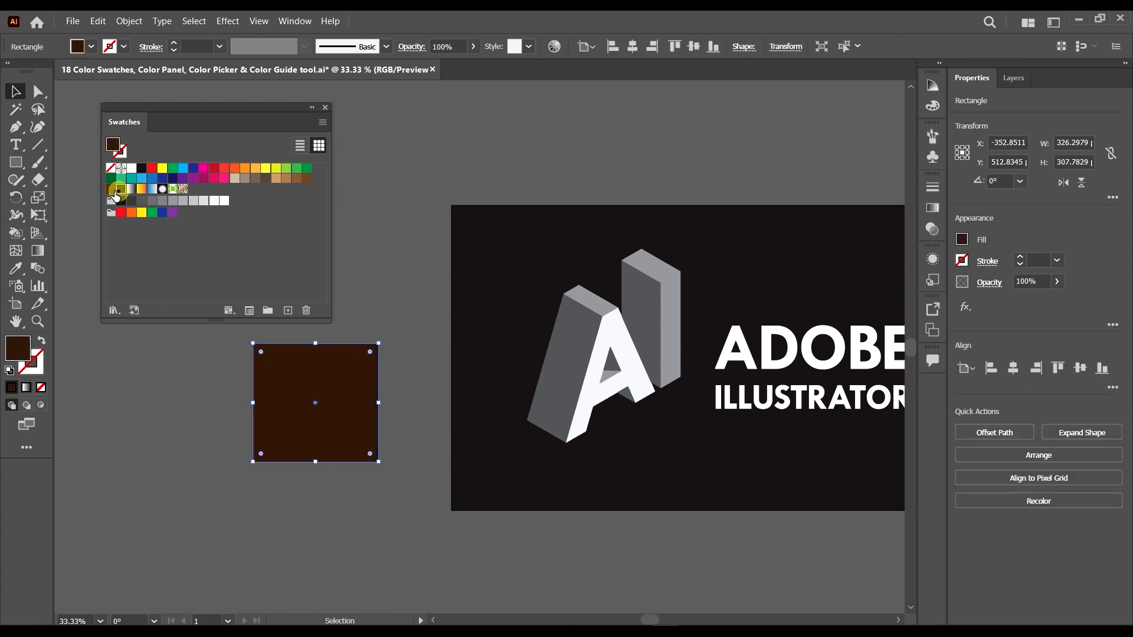
pyautogui.click(111, 189)
pyautogui.click(140, 201)
pyautogui.click(204, 202)
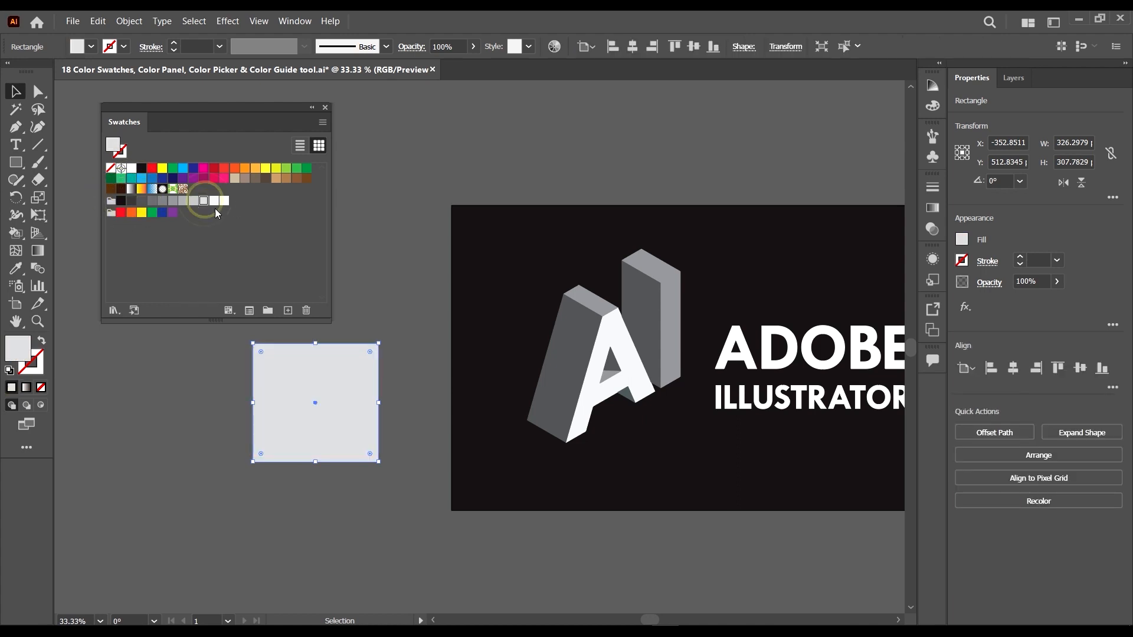
pyautogui.click(223, 201)
pyautogui.click(161, 201)
pyautogui.click(121, 200)
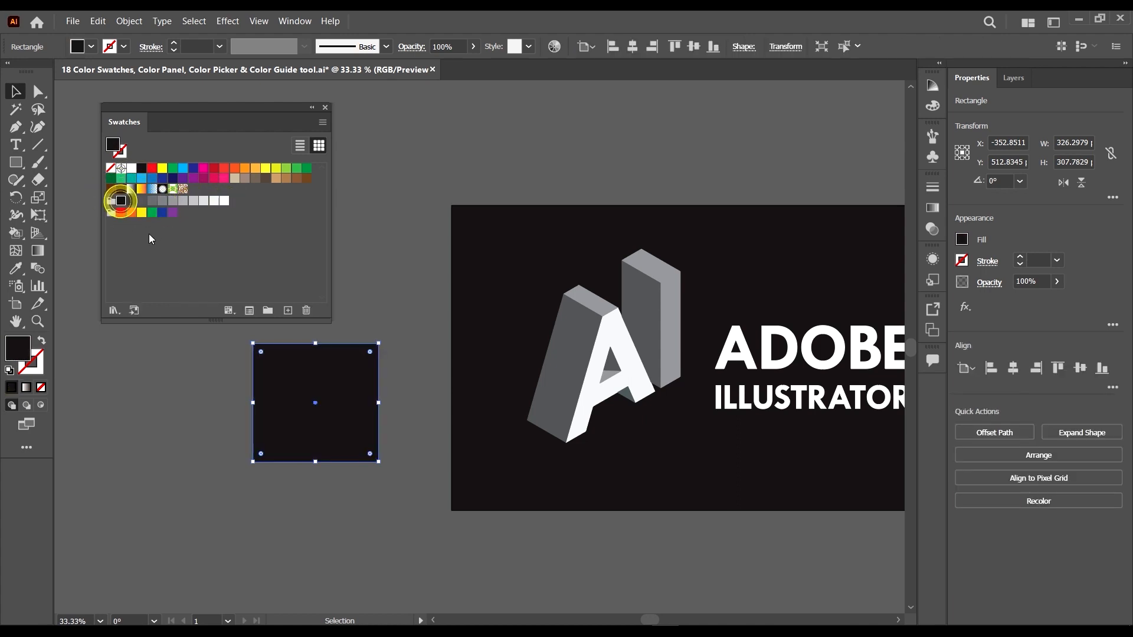
# - Move the orange swatch behind green in the Brights group and fill the rectangle with purple C=60 M=90 Y=0 K=0
pyautogui.moveTo(131, 212); pyautogui.dragTo(157, 214)
pyautogui.click(172, 212)
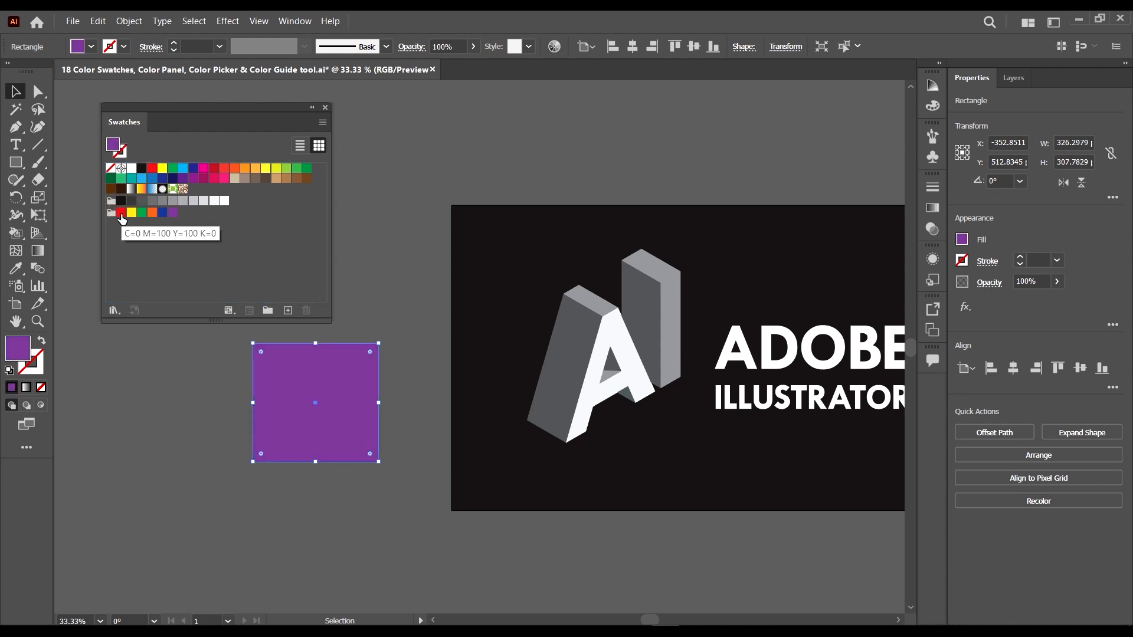
# - Select the whole Brights color group and the gray color group in turn, clearing the swatch selection after each
pyautogui.click(110, 213)
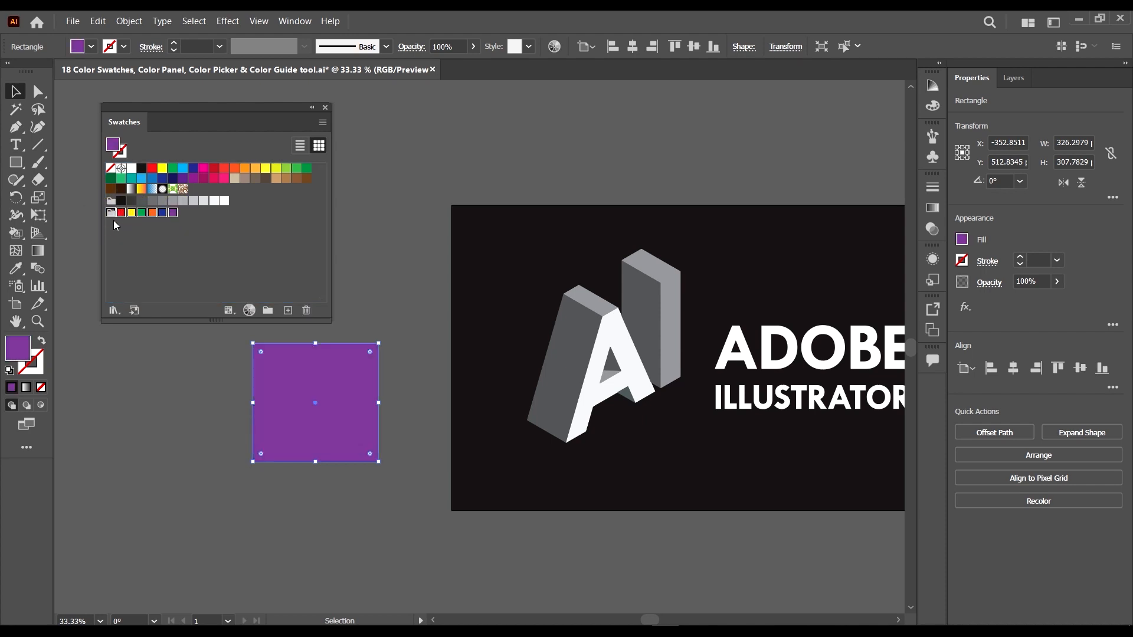
pyautogui.click(115, 225)
pyautogui.click(110, 202)
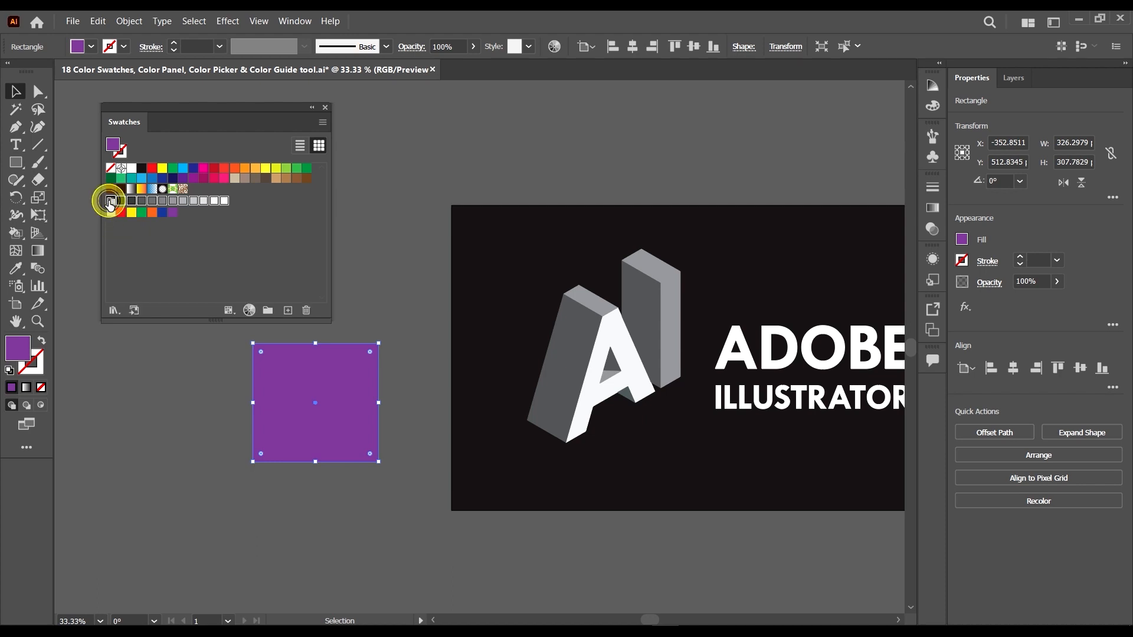
pyautogui.click(280, 206)
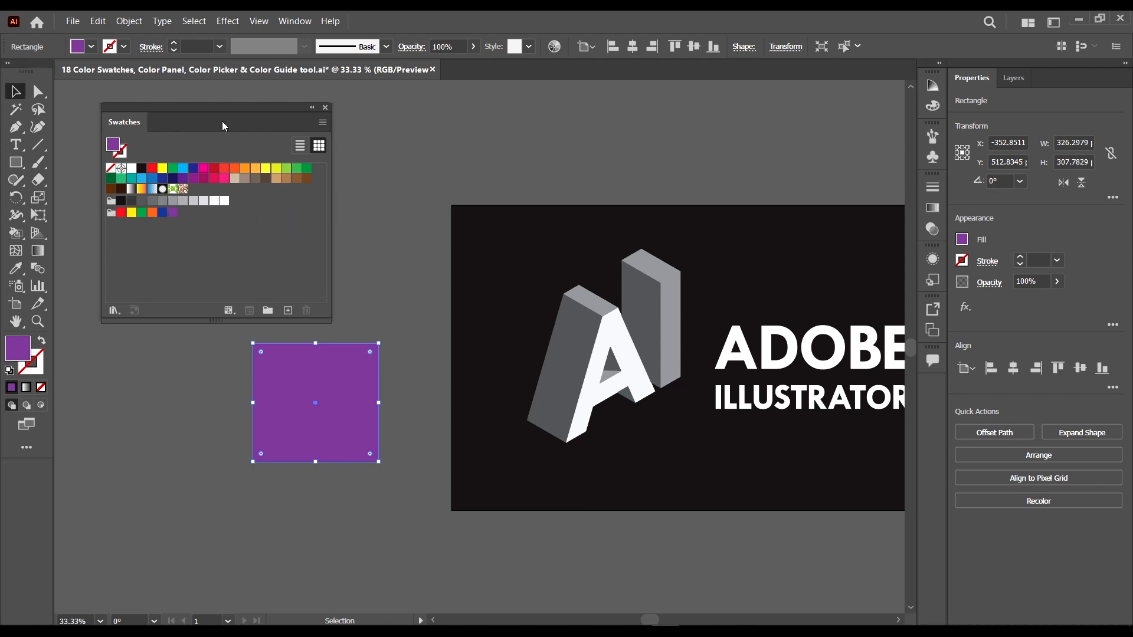
# - Show the swatches as a list, widen the Swatches panel, and read through the swatch names and color values
pyautogui.click(303, 146)
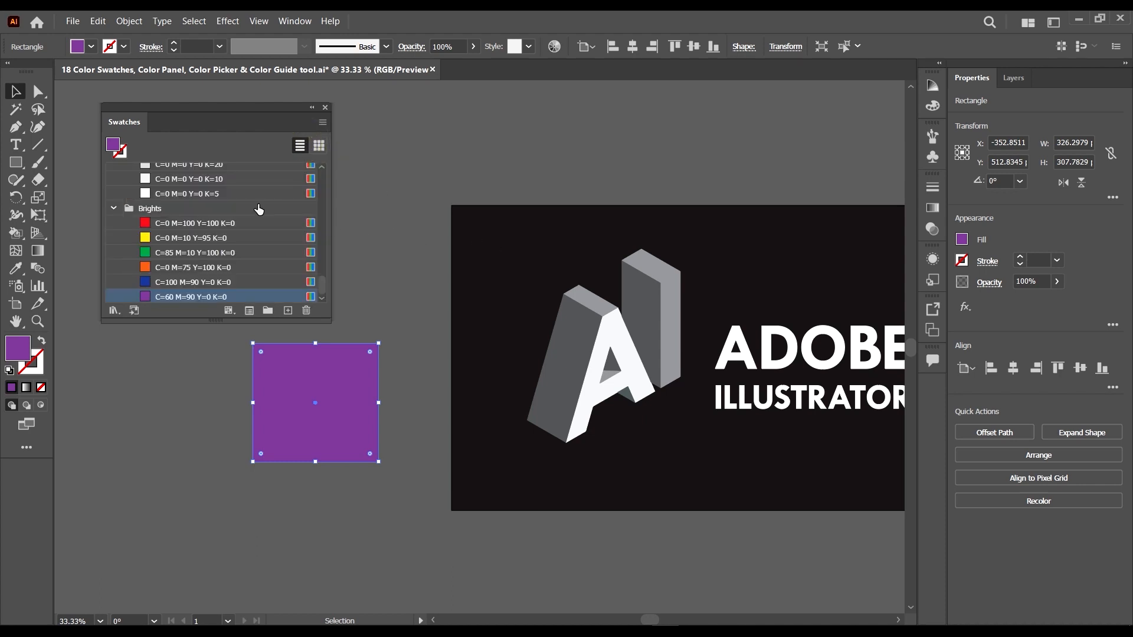
pyautogui.scroll(5, 305, 252)
pyautogui.scroll(10, 323, 256)
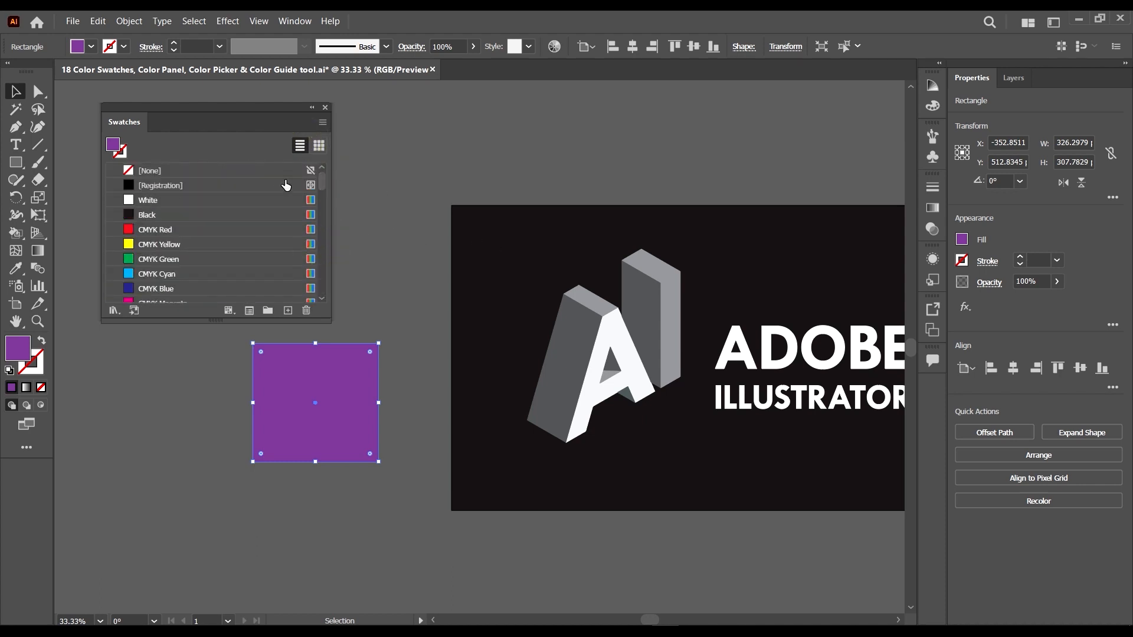
pyautogui.moveTo(332, 191); pyautogui.dragTo(386, 191)
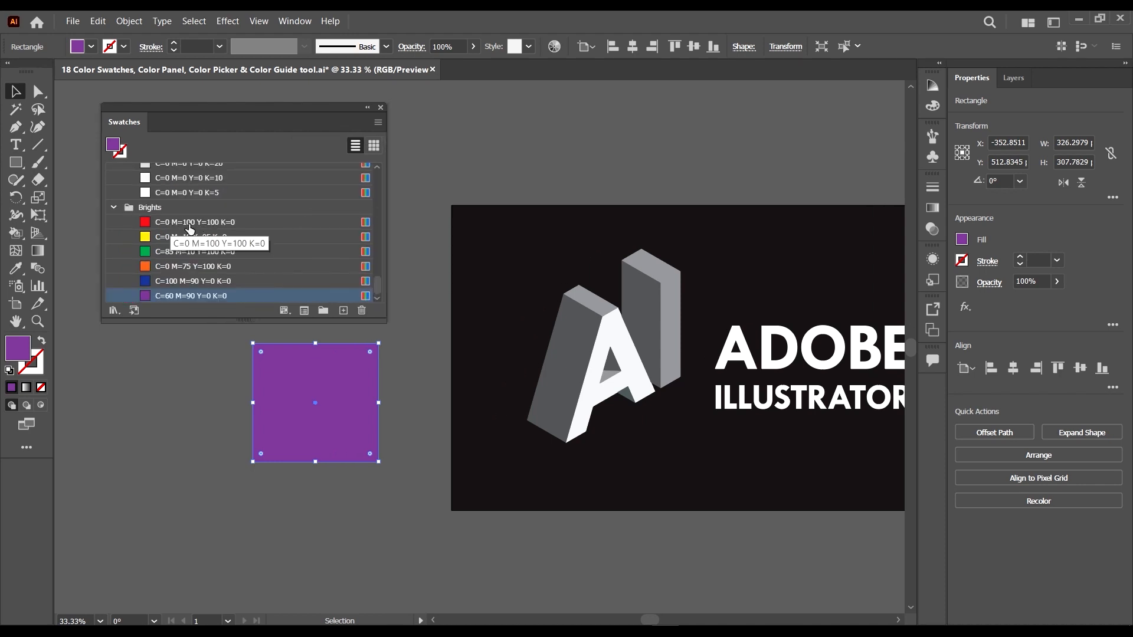
pyautogui.scroll(10, 225, 243)
pyautogui.scroll(5, 214, 215)
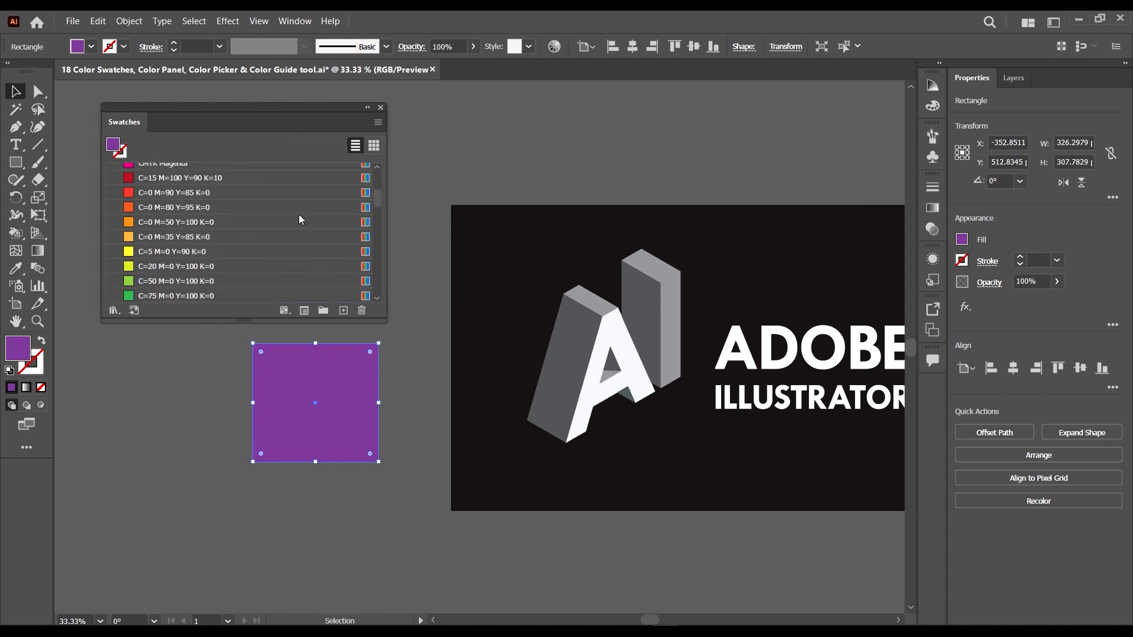
# - Return the swatches to thumbnail view, make the Swatches panel smaller, and reposition it above the purple rectangle
pyautogui.click(373, 146)
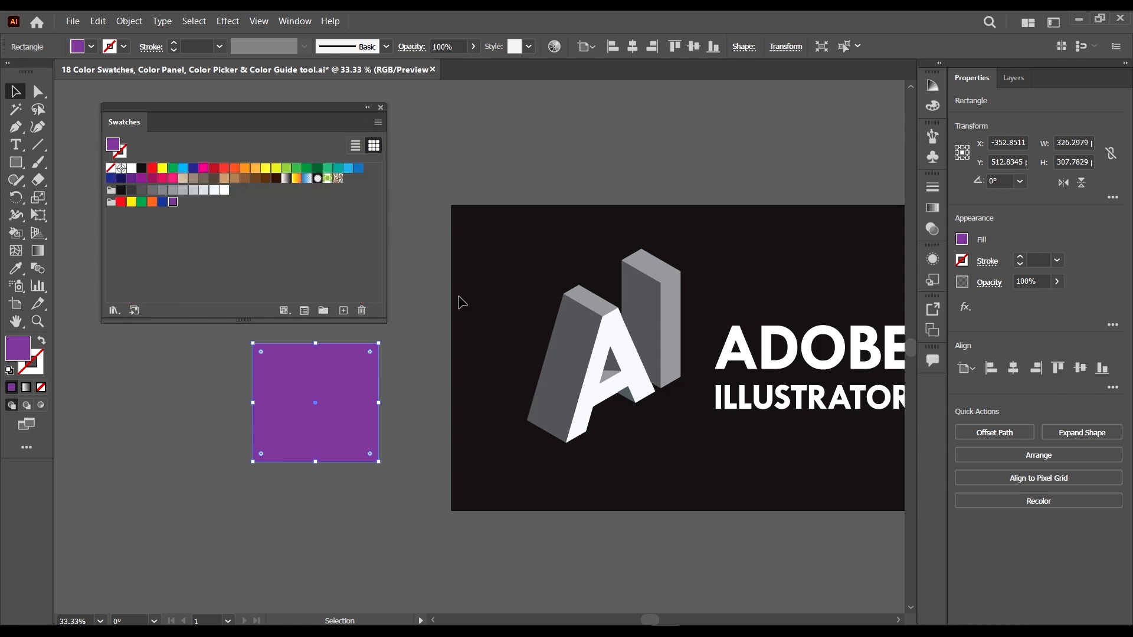
pyautogui.moveTo(379, 322); pyautogui.dragTo(345, 290)
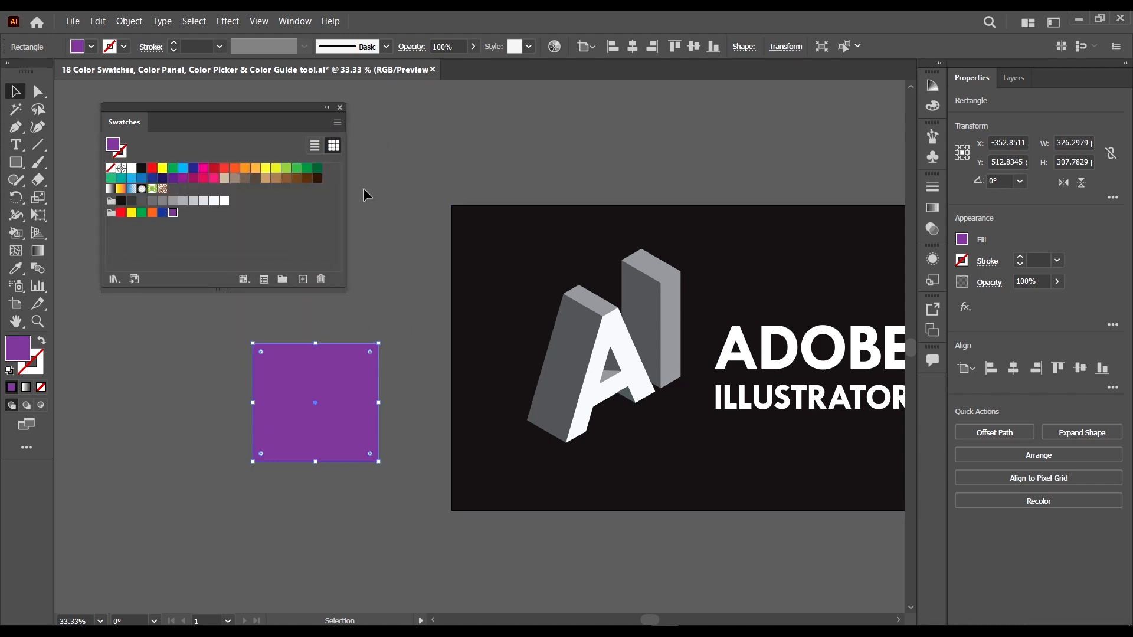
pyautogui.click(316, 149)
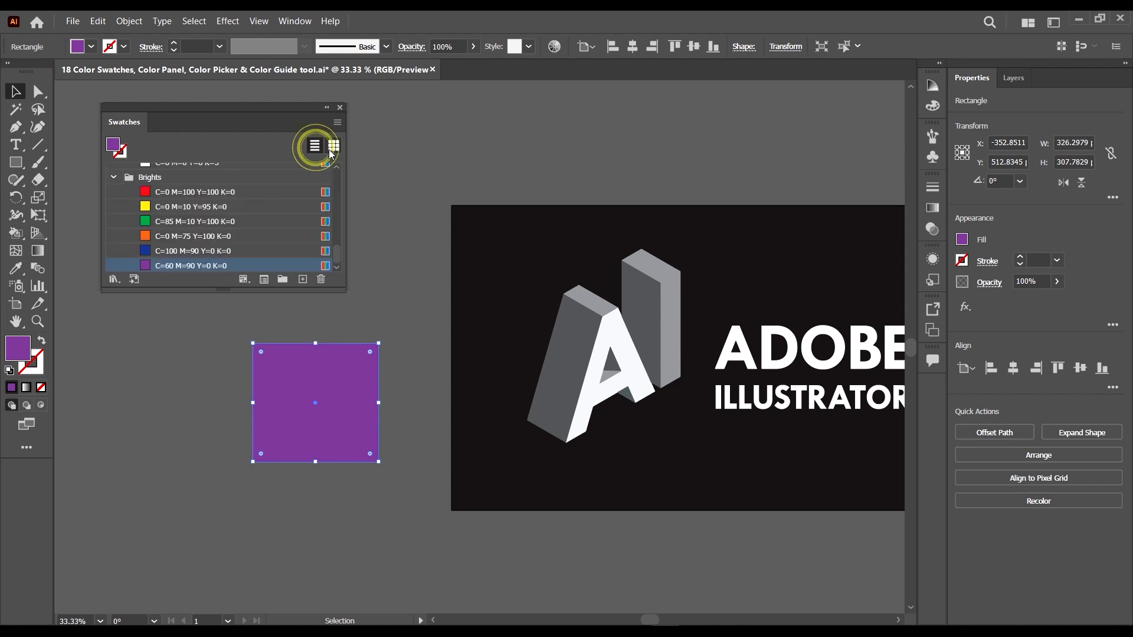
pyautogui.click(332, 148)
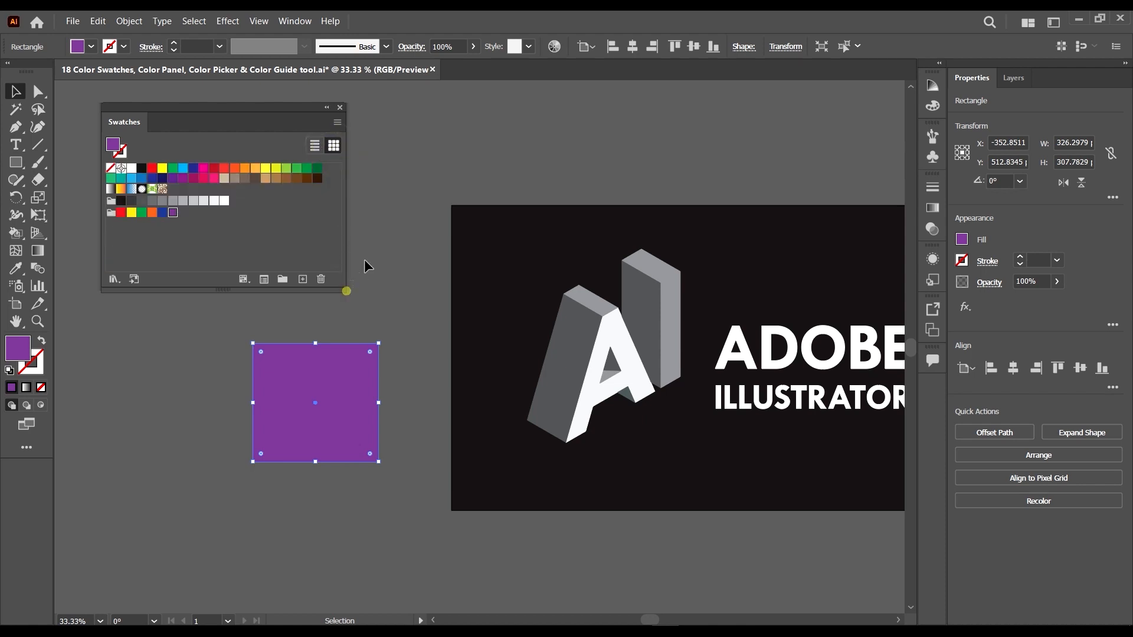
pyautogui.click(346, 291)
pyautogui.moveTo(262, 117)
pyautogui.mouseDown()
pyautogui.moveTo(364, 115)
pyautogui.moveTo(270, 106)
pyautogui.mouseUp()
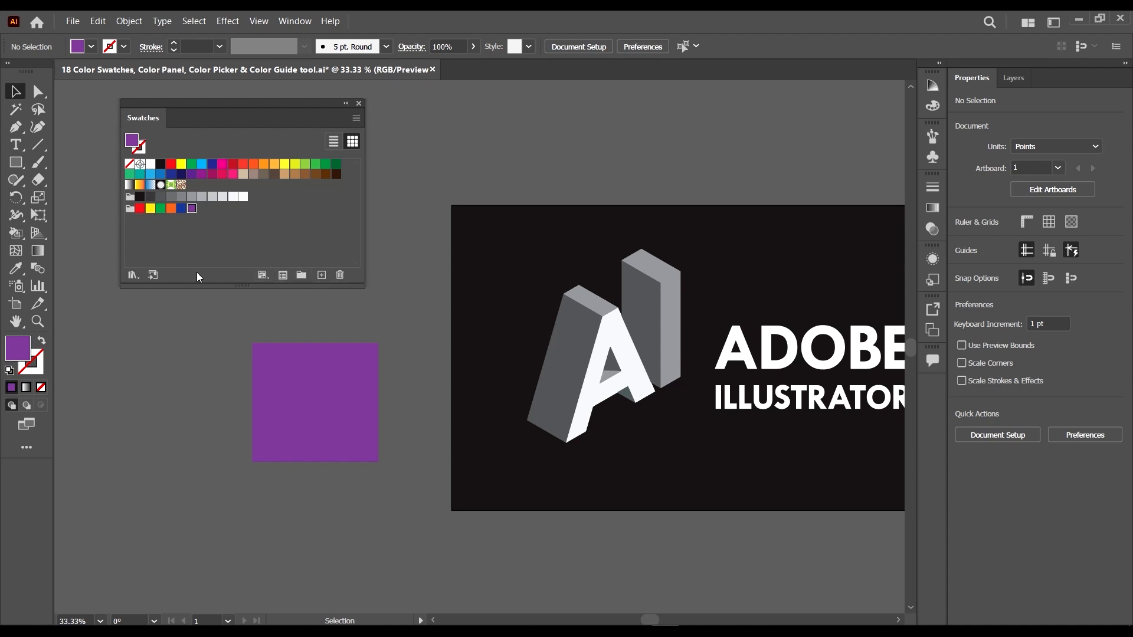
# - Filter the swatches to show only colors, and then only gradients
pyautogui.click(264, 275)
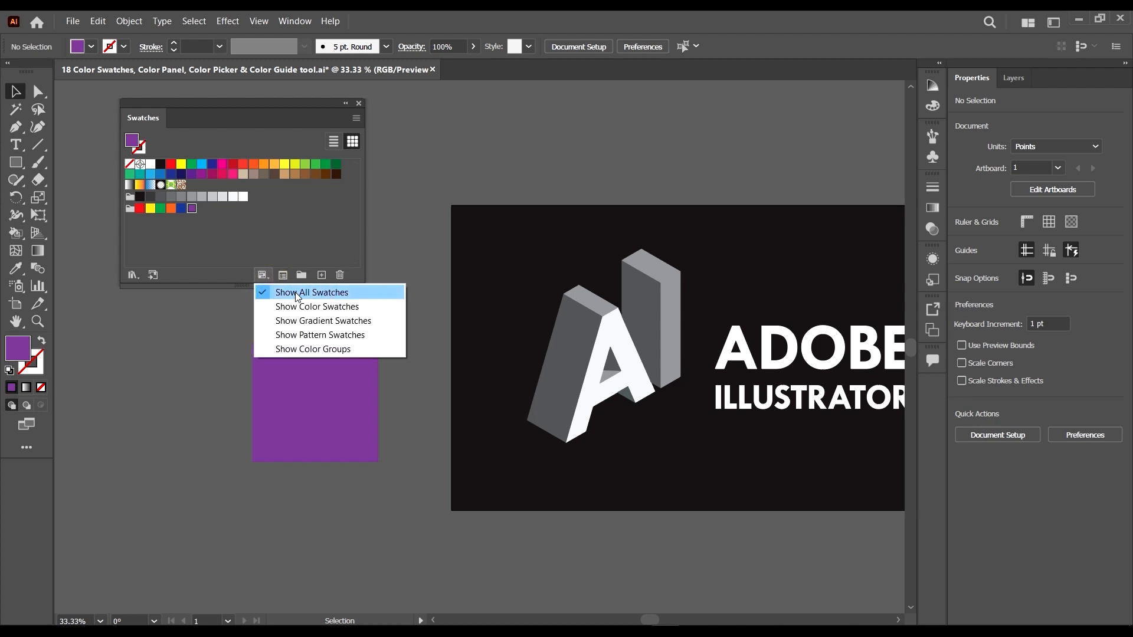
pyautogui.click(339, 298)
pyautogui.click(263, 275)
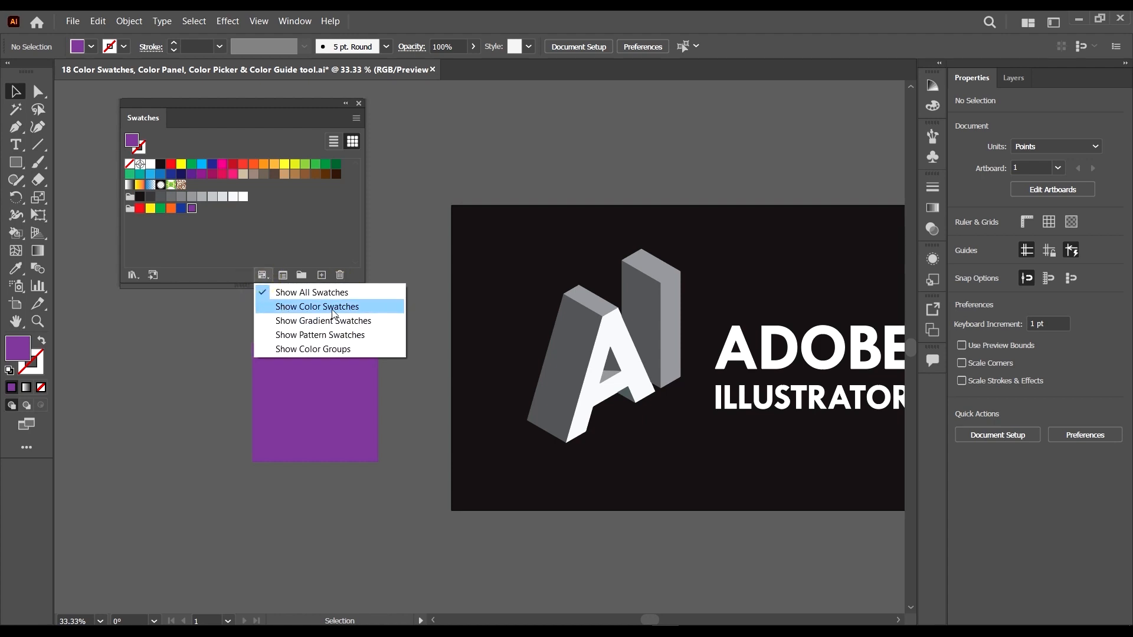
pyautogui.click(325, 308)
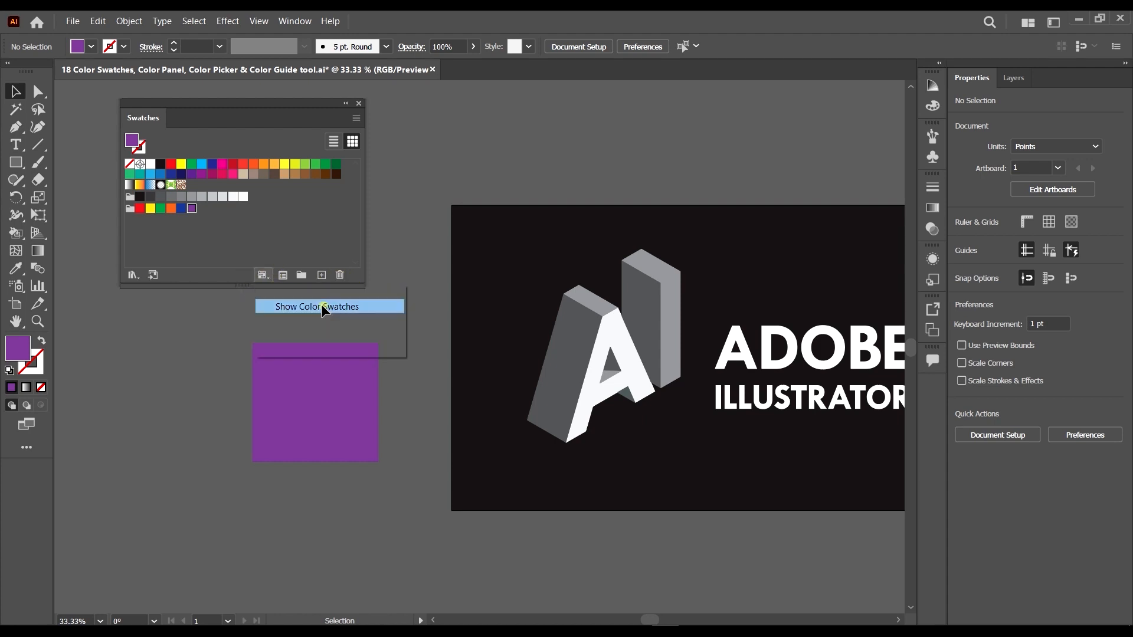
pyautogui.click(265, 275)
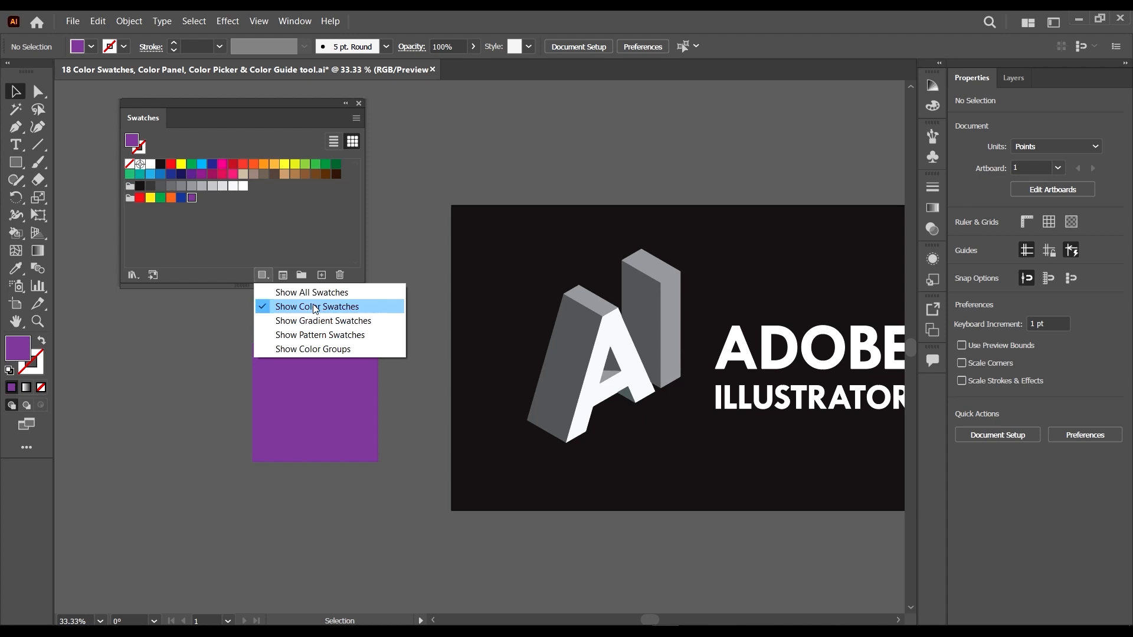
pyautogui.click(335, 325)
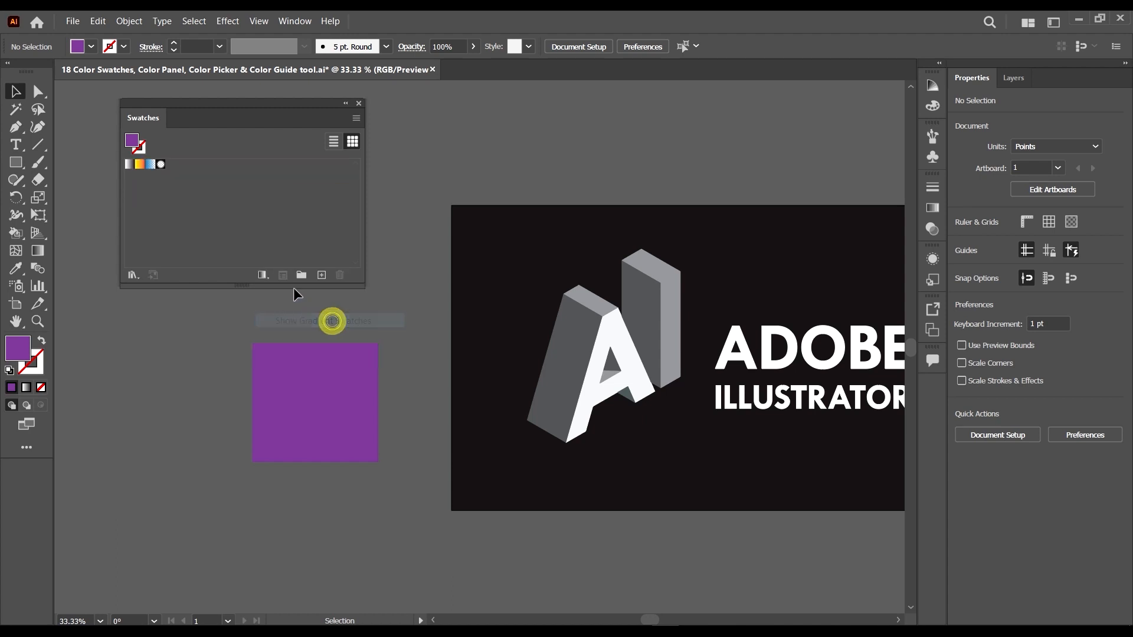
# - Filter the swatches to only patterns, then only color groups, and restore the display of all swatches
pyautogui.click(263, 276)
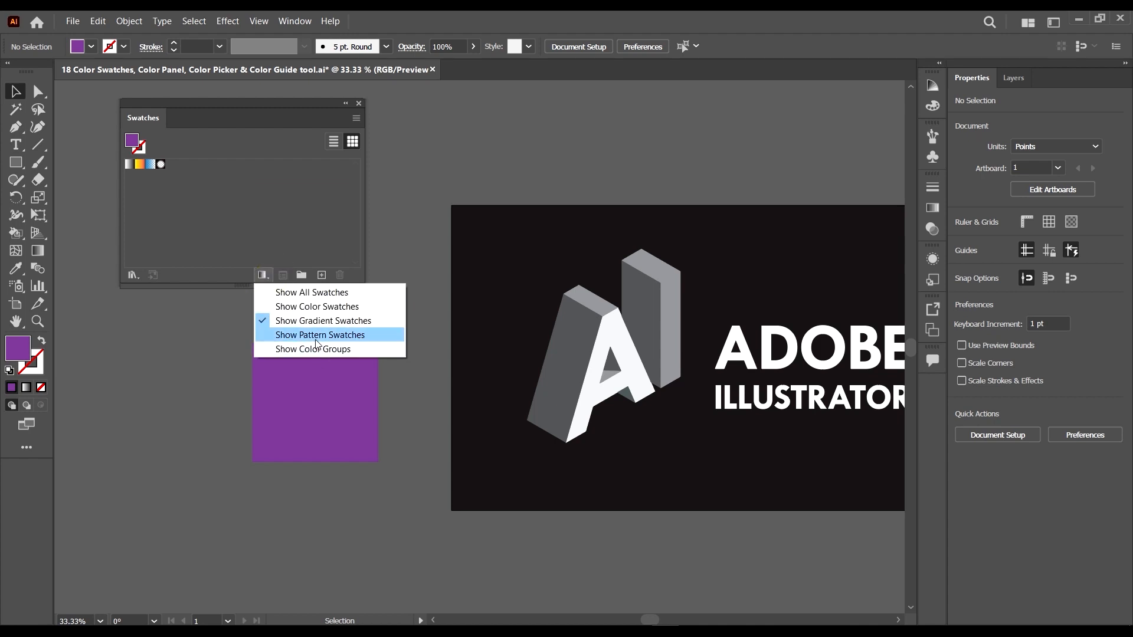
pyautogui.click(335, 340)
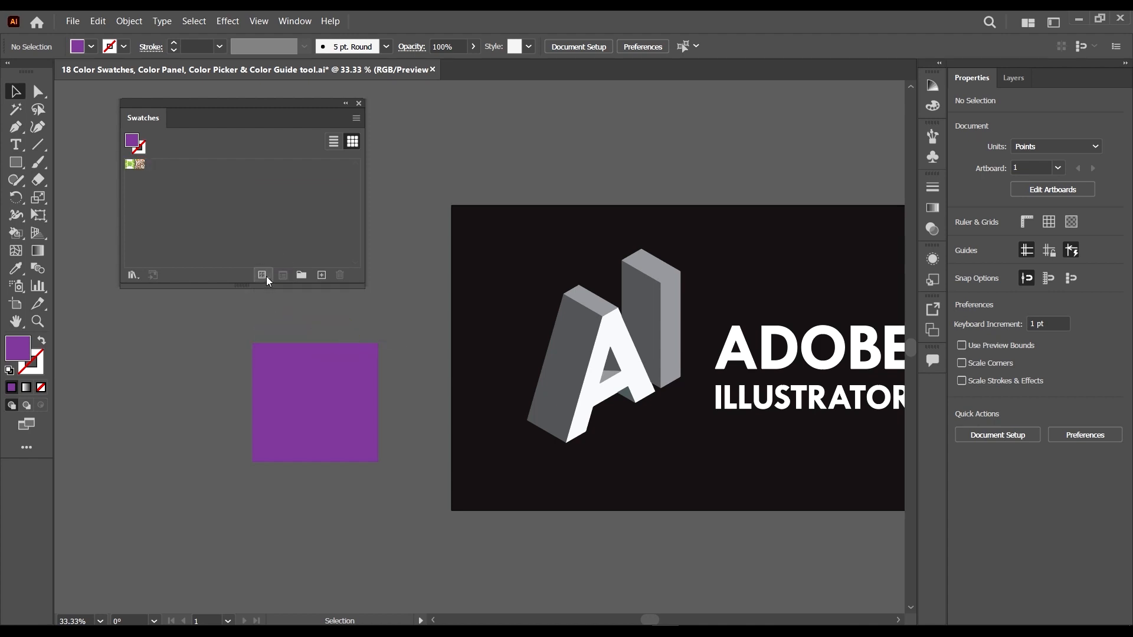
pyautogui.click(263, 276)
pyautogui.click(317, 351)
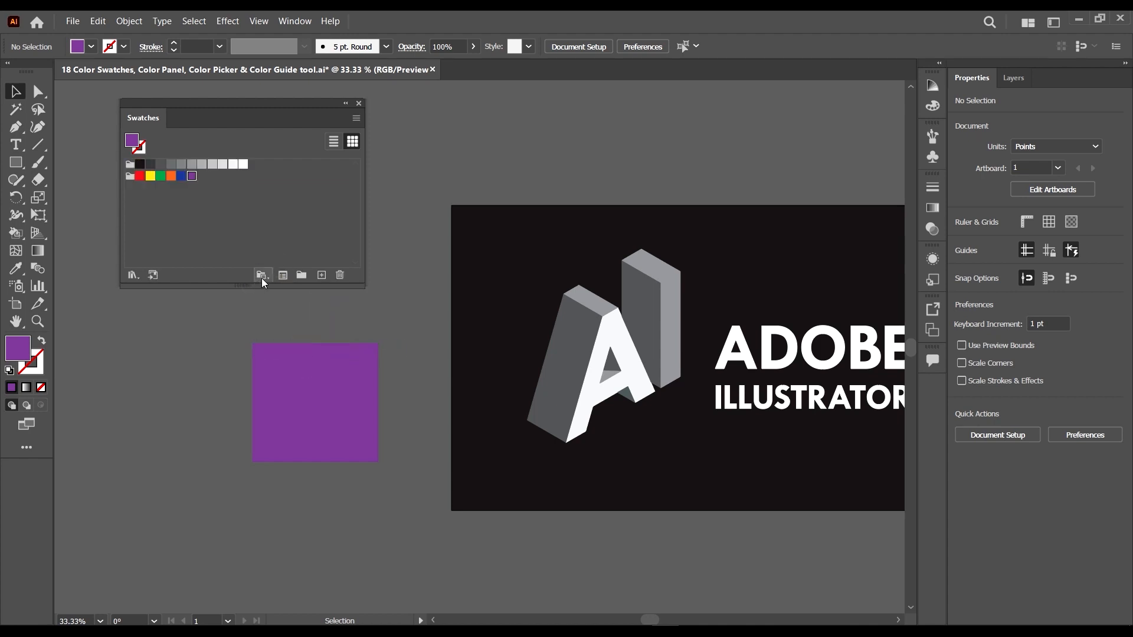
pyautogui.click(263, 276)
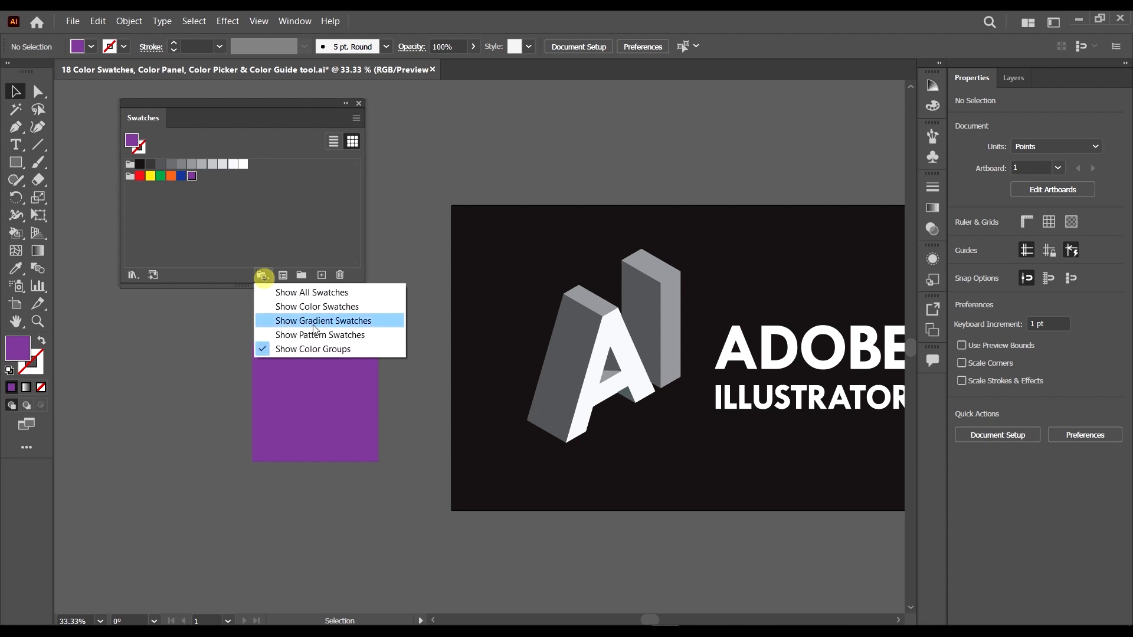
pyautogui.click(337, 292)
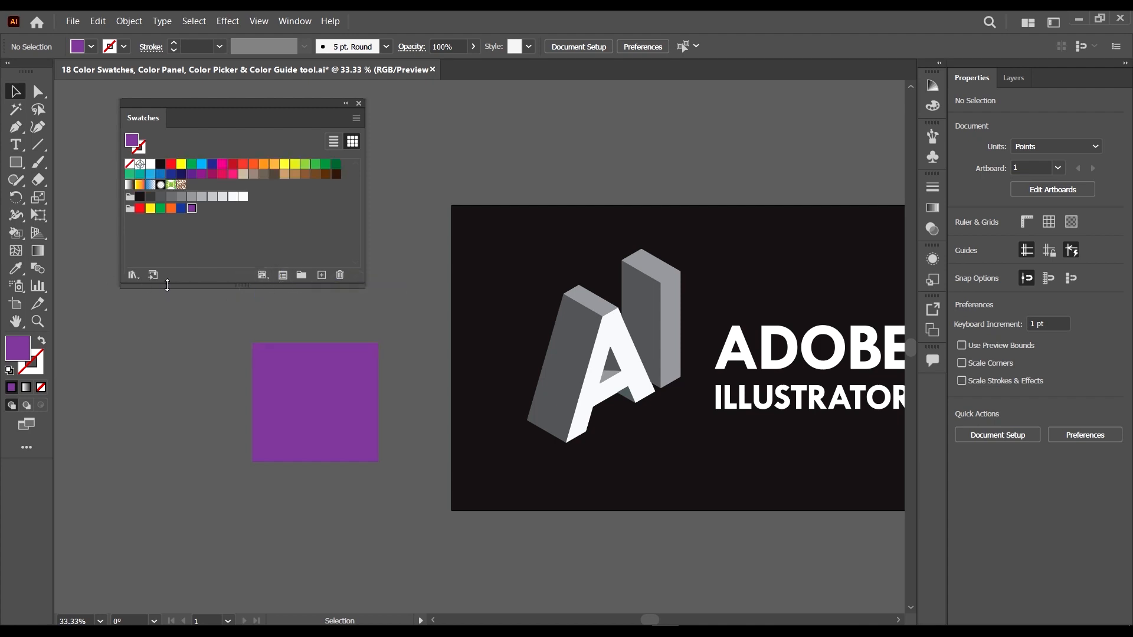
# - Look through the list of available swatch libraries, close it, and reposition the Swatches panel
pyautogui.click(132, 275)
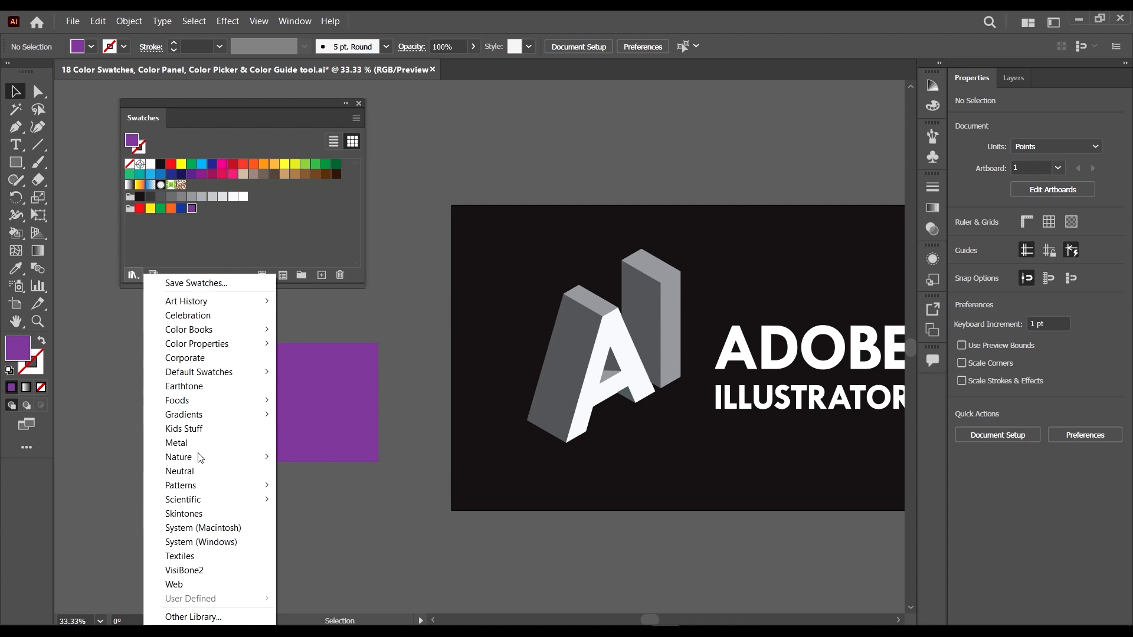
pyautogui.click(301, 236)
pyautogui.moveTo(289, 129); pyautogui.dragTo(299, 141)
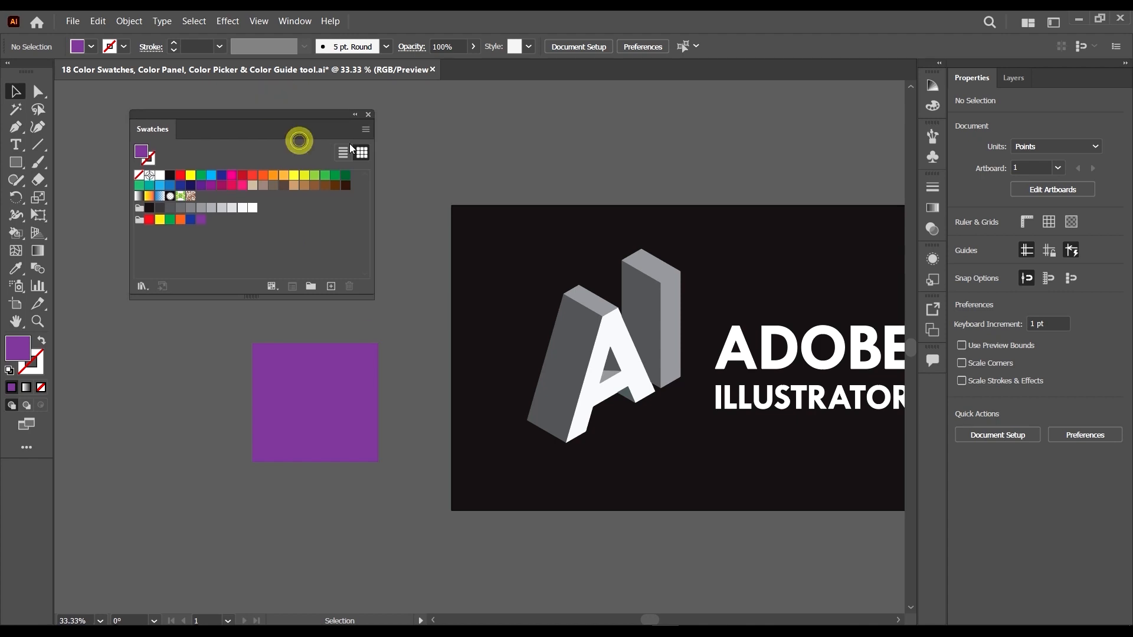
# - Open the Ancient swatch library from Art History, place it beside the Swatches panel, and make its panel slightly smaller
pyautogui.click(363, 131)
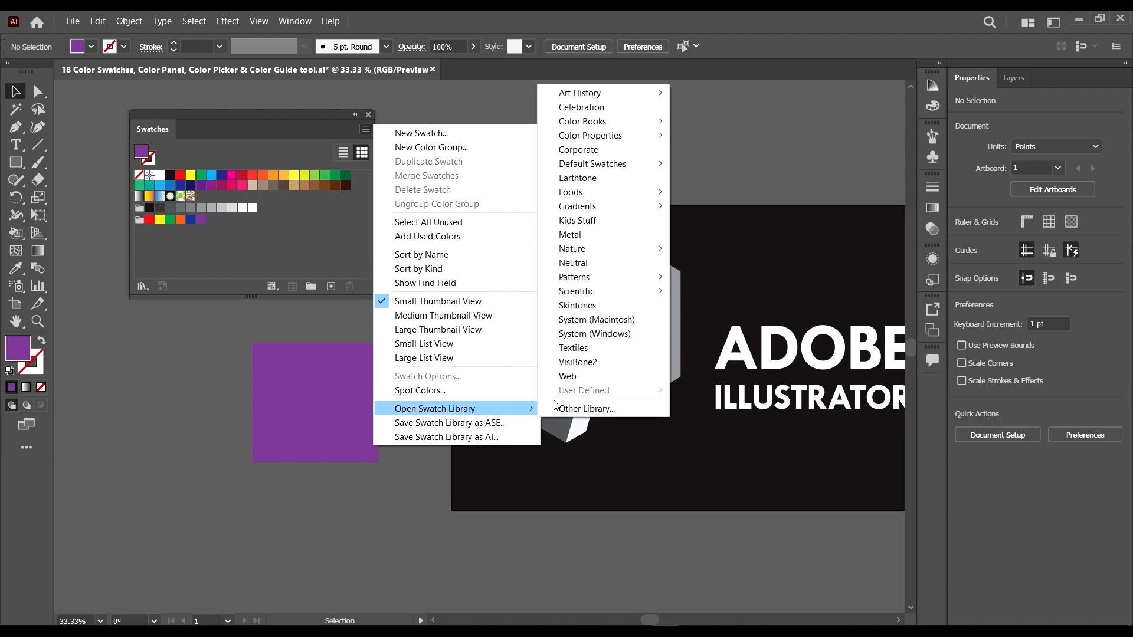
pyautogui.moveTo(485, 415)
pyautogui.moveTo(616, 98)
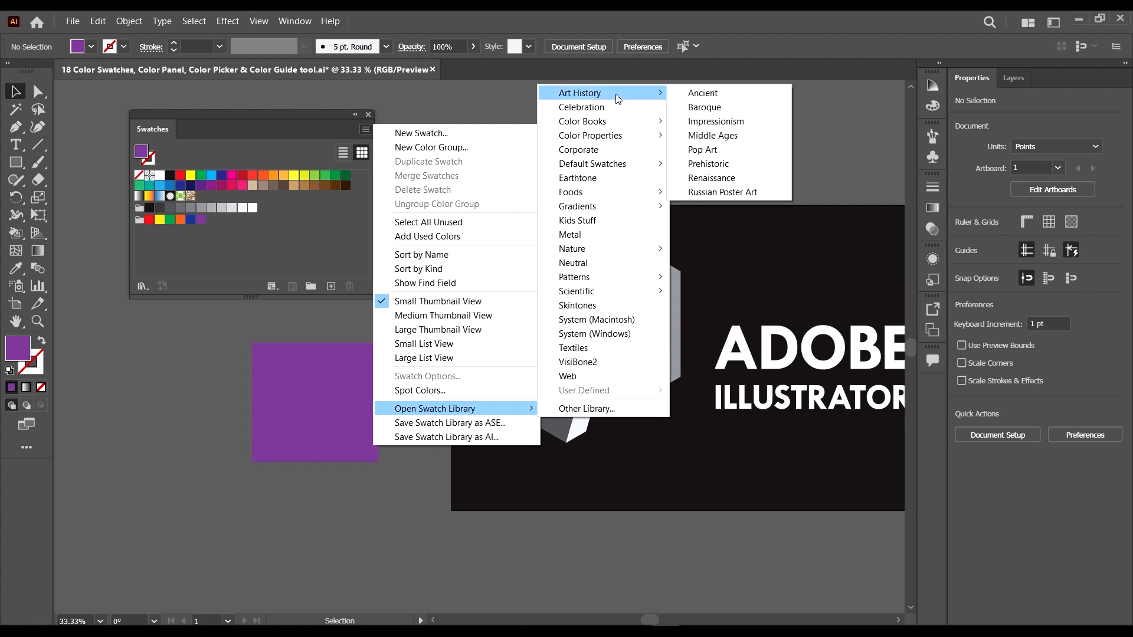
pyautogui.click(705, 96)
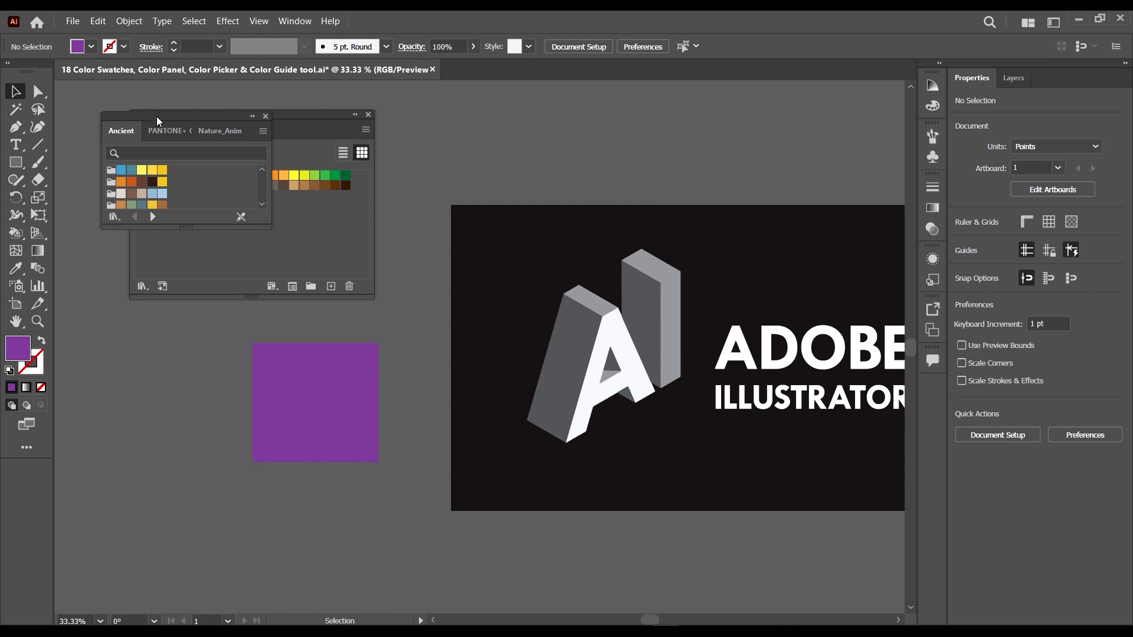
pyautogui.moveTo(156, 116); pyautogui.dragTo(505, 104)
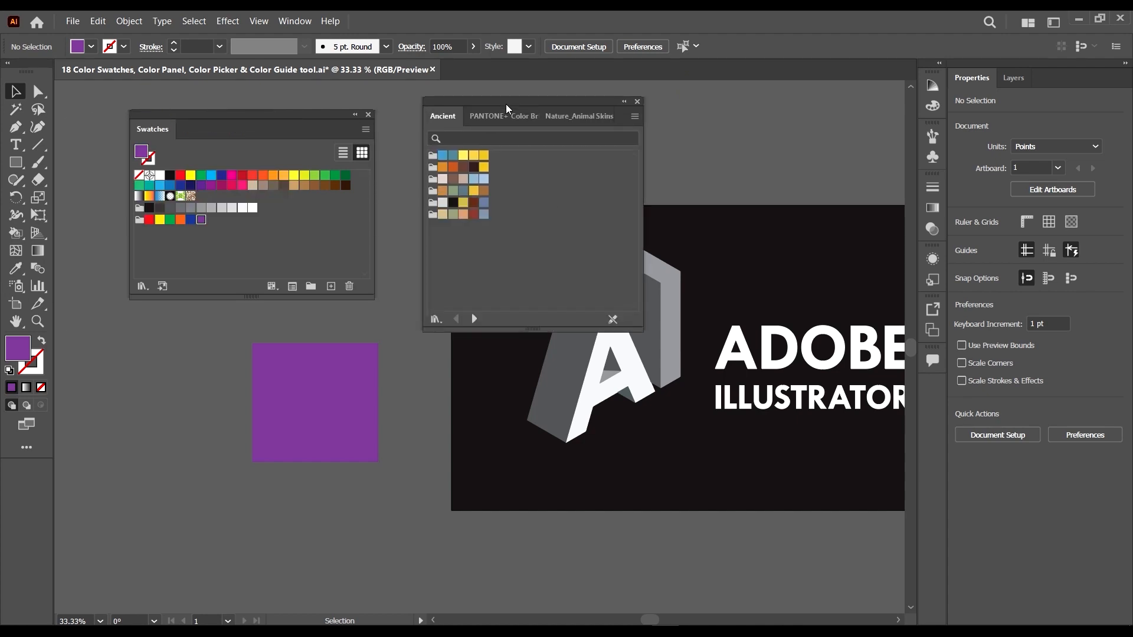
pyautogui.moveTo(638, 346); pyautogui.dragTo(606, 324)
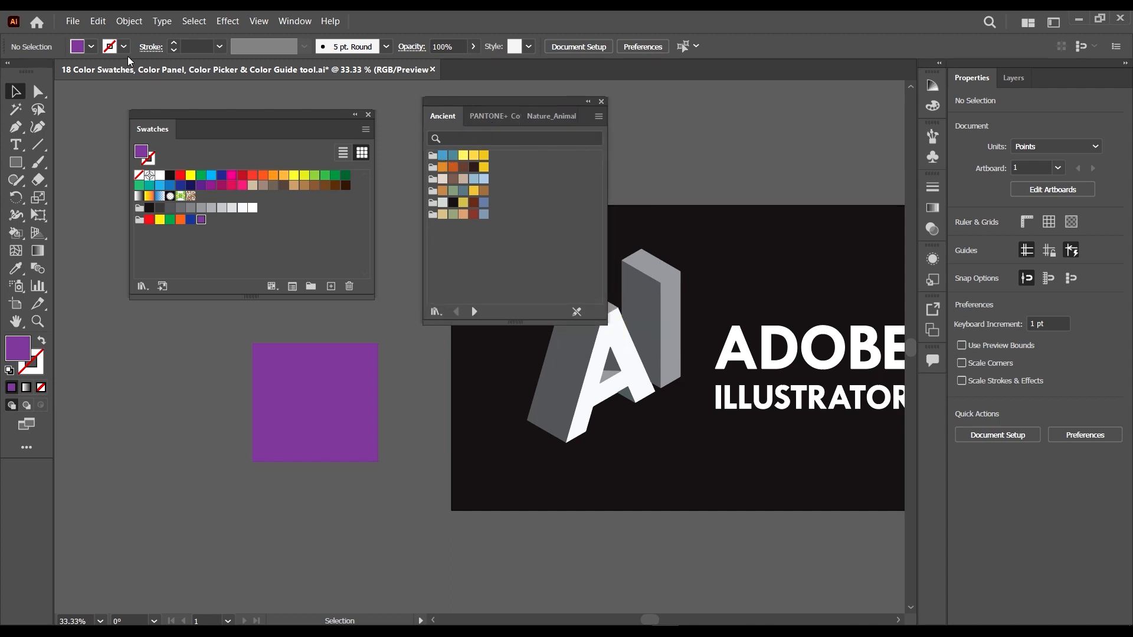
# - Close the PANTONE+ Color Bridge Coated and Nature_Animal Skins libraries, keep Ancient open, and enlarge its panel
pyautogui.click(472, 116)
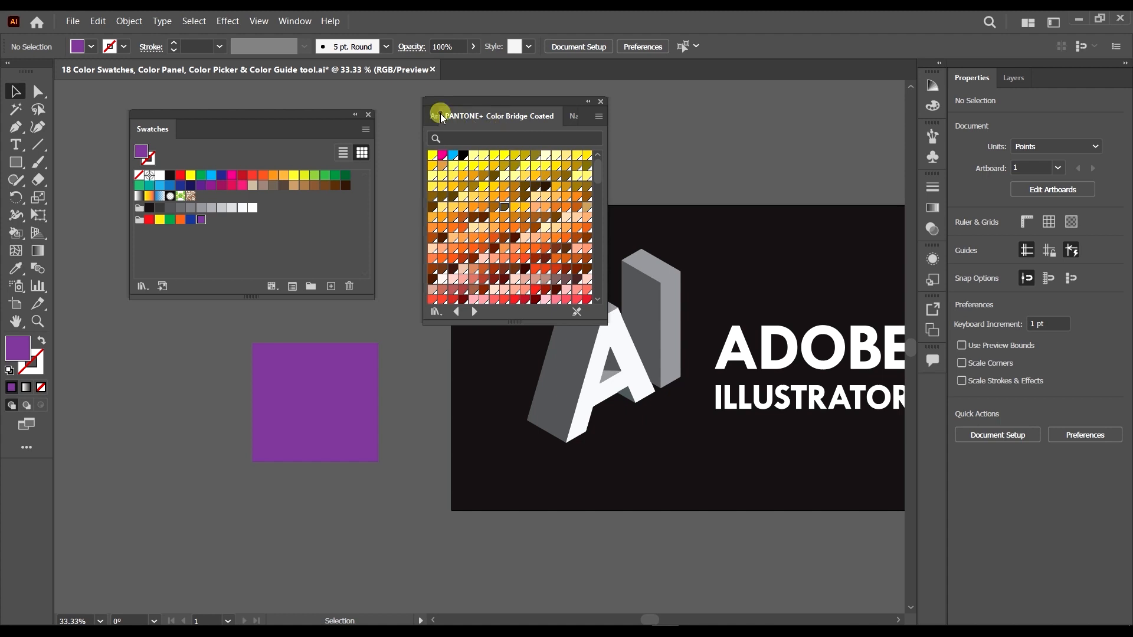
pyautogui.rightClick(487, 115)
pyautogui.click(512, 124)
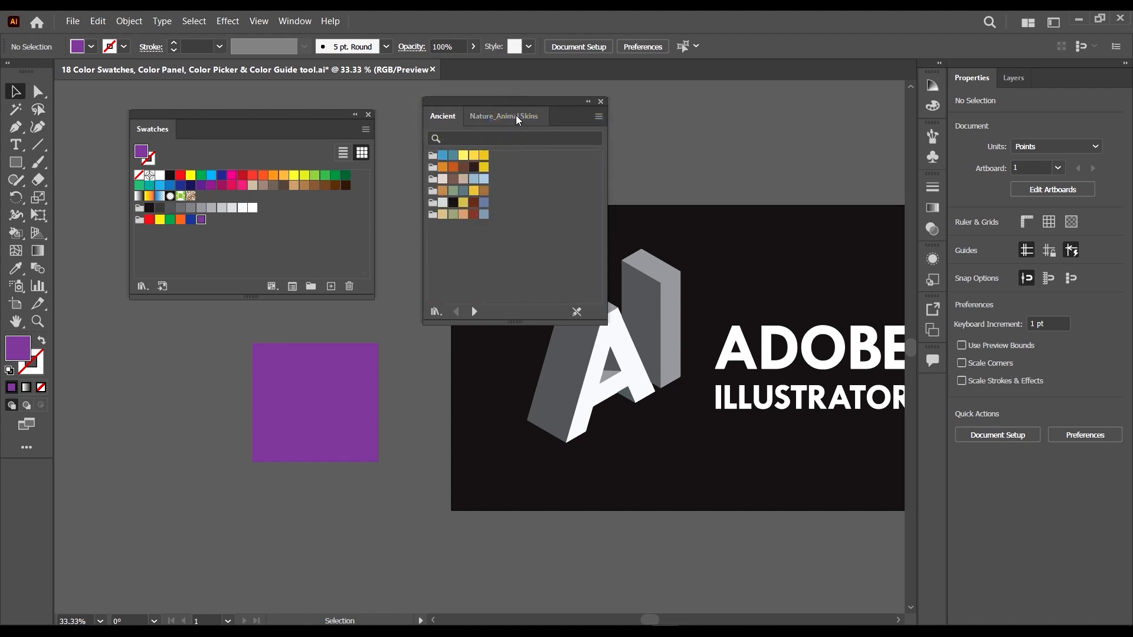
pyautogui.rightClick(515, 115)
pyautogui.click(543, 124)
pyautogui.click(440, 116)
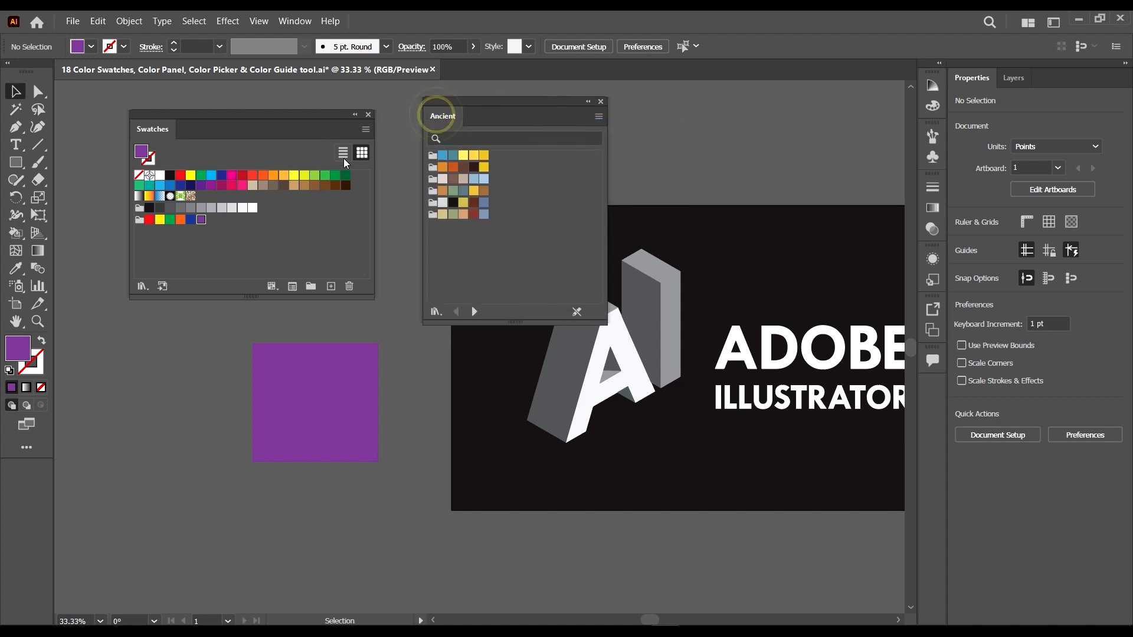
pyautogui.moveTo(606, 322); pyautogui.dragTo(623, 356)
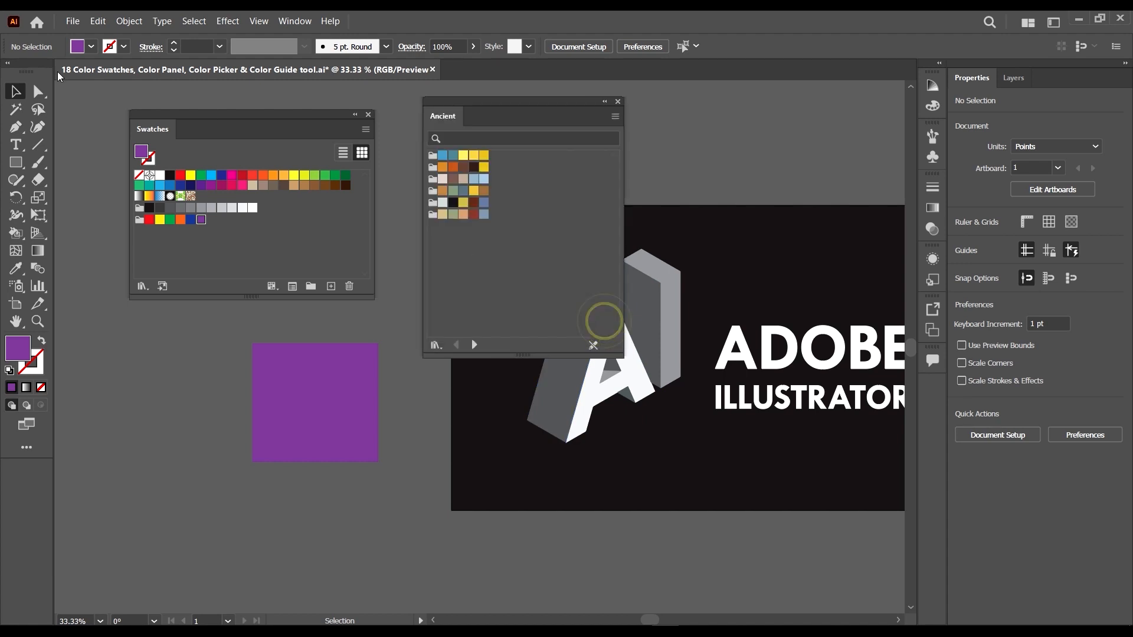
# - Open the Celebration swatch library alongside the Ancient library
pyautogui.click(366, 129)
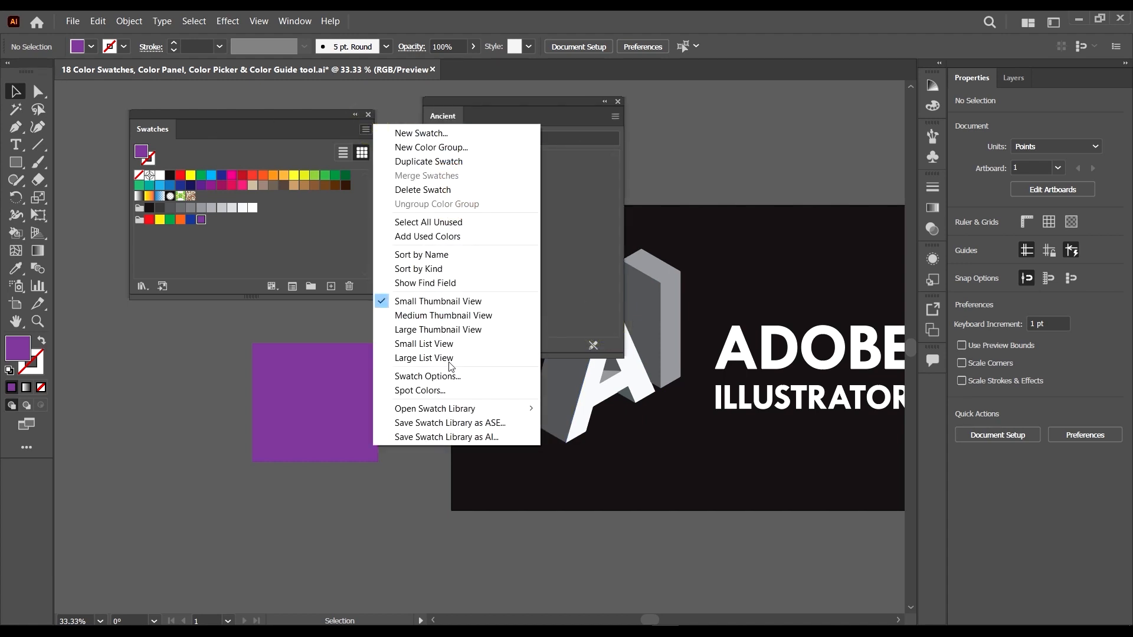
pyautogui.click(493, 408)
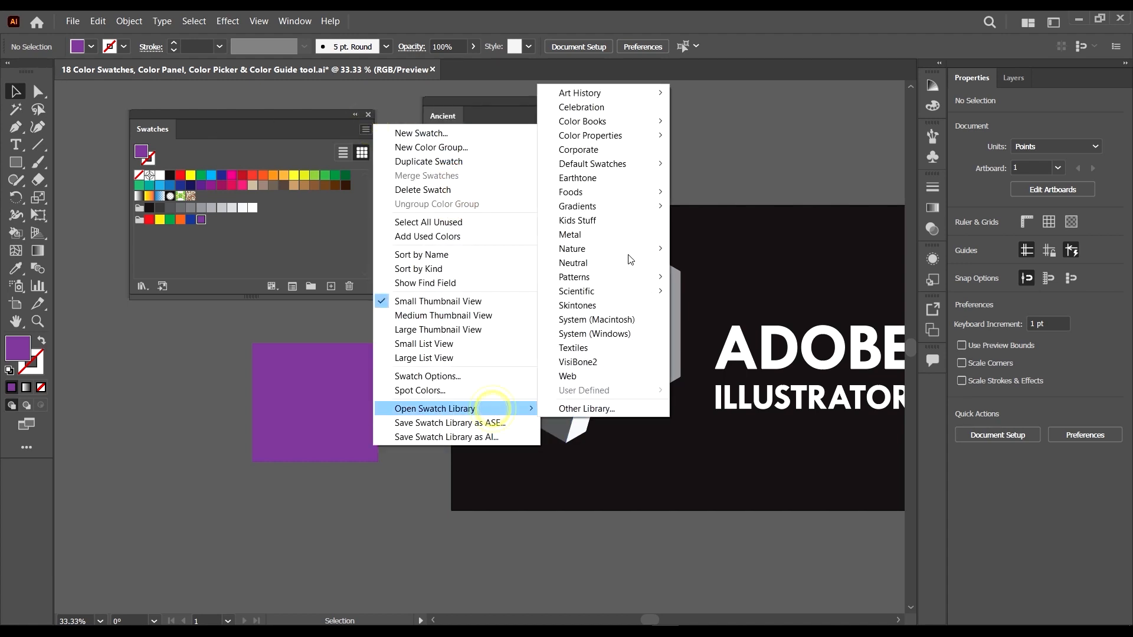
pyautogui.click(599, 108)
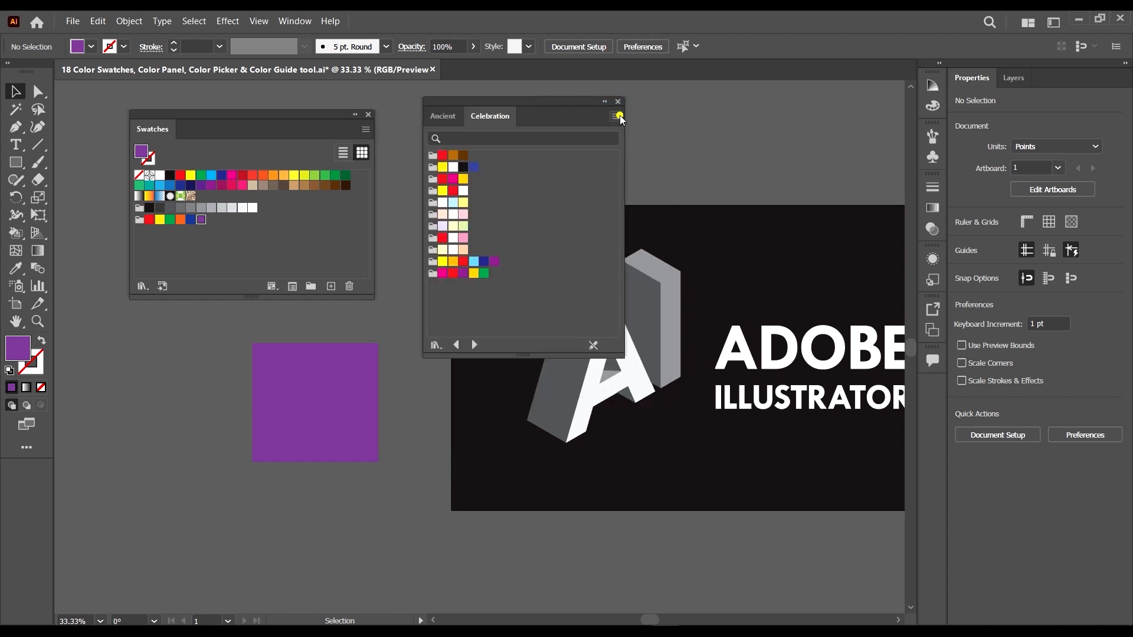
pyautogui.click(617, 116)
pyautogui.click(501, 184)
# - Add the first three Celebration color groups to the document swatches, then reposition and enlarge the Swatches panel
pyautogui.click(432, 155)
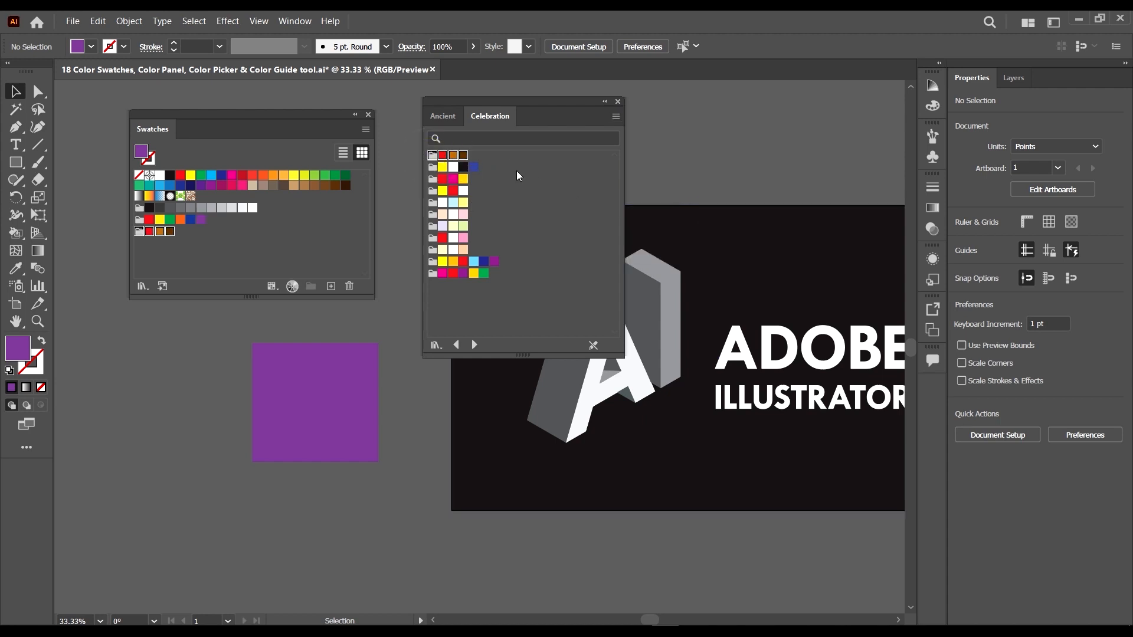
pyautogui.click(432, 167)
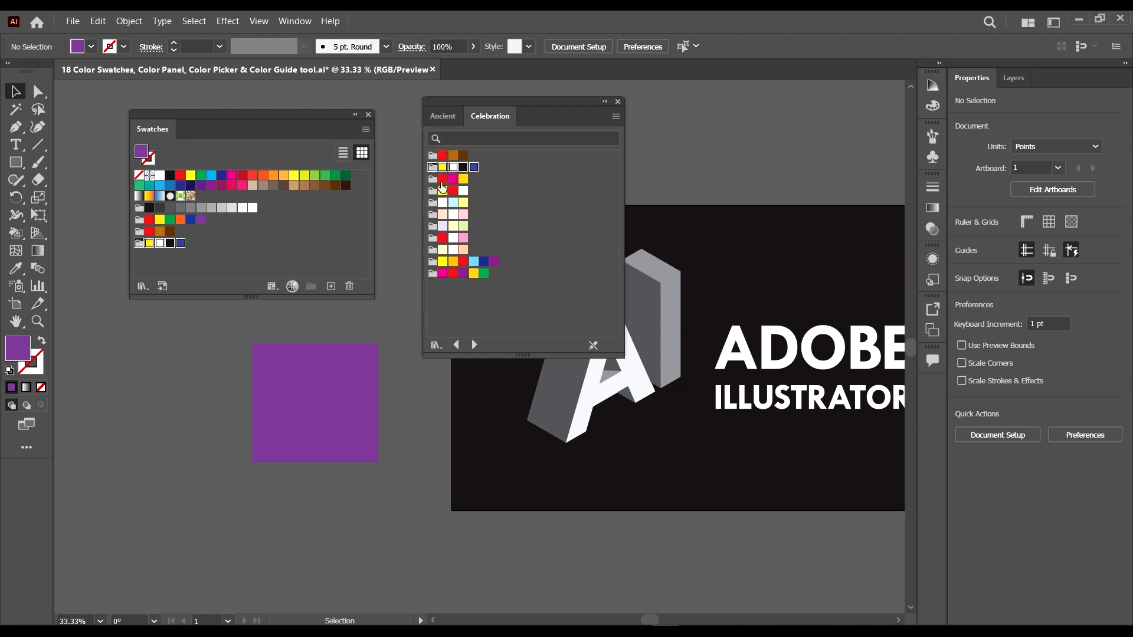
pyautogui.click(432, 179)
pyautogui.moveTo(250, 118); pyautogui.dragTo(214, 103)
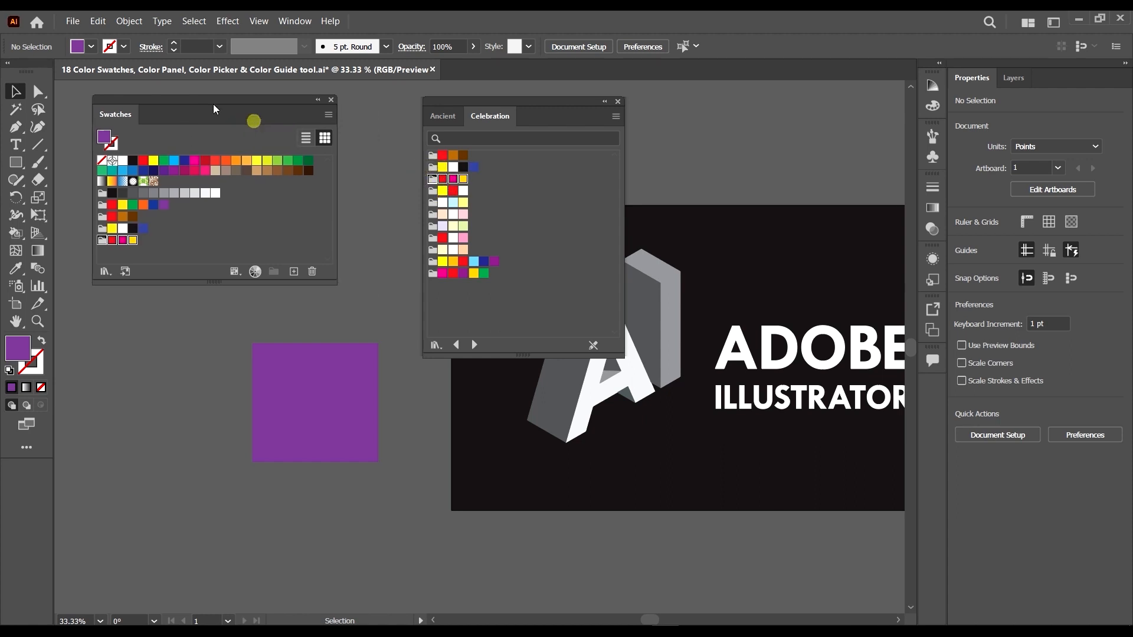
pyautogui.moveTo(332, 282); pyautogui.dragTo(356, 312)
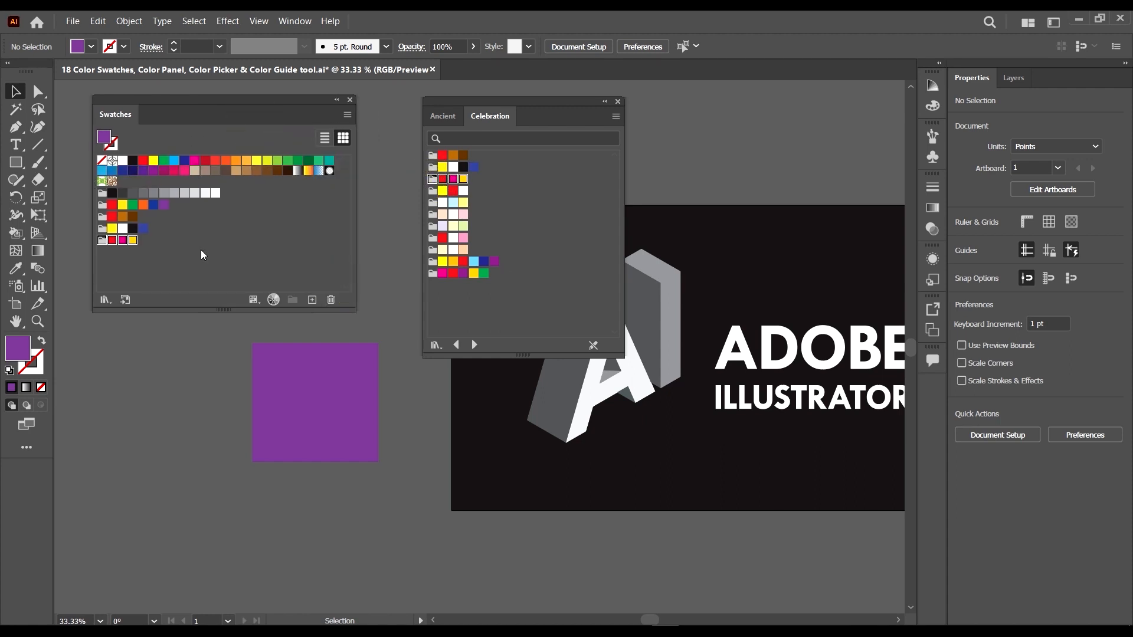
# - Delete the red-magenta-yellow and yellow-white-black-blue color groups from the Swatches panel
pyautogui.click(186, 259)
pyautogui.click(99, 240)
pyautogui.click(331, 300)
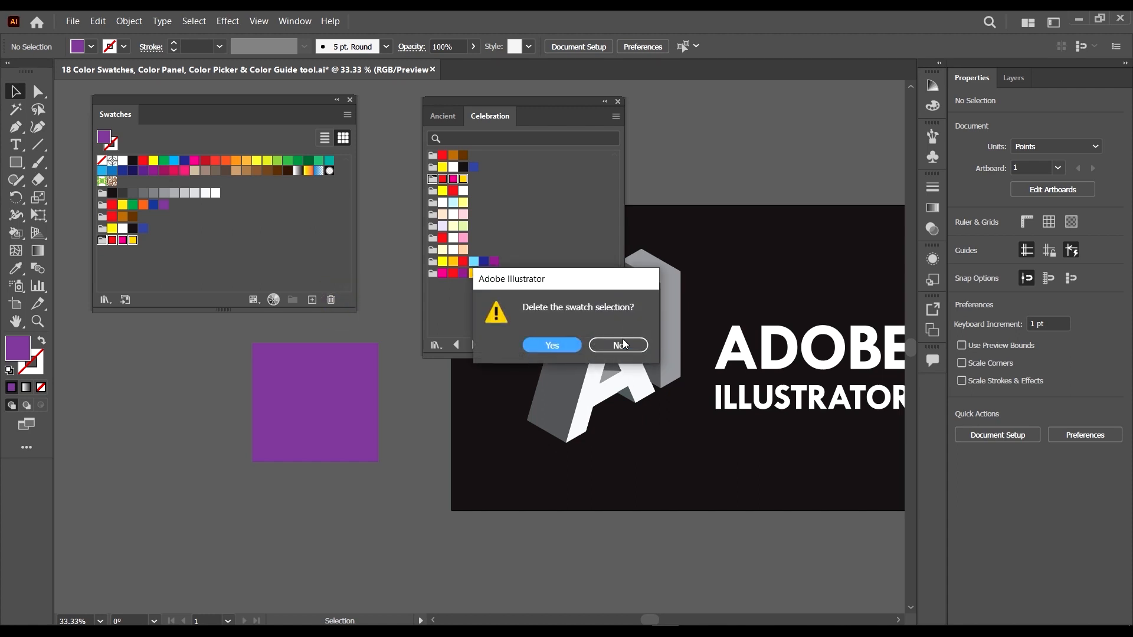
pyautogui.click(549, 345)
pyautogui.click(102, 228)
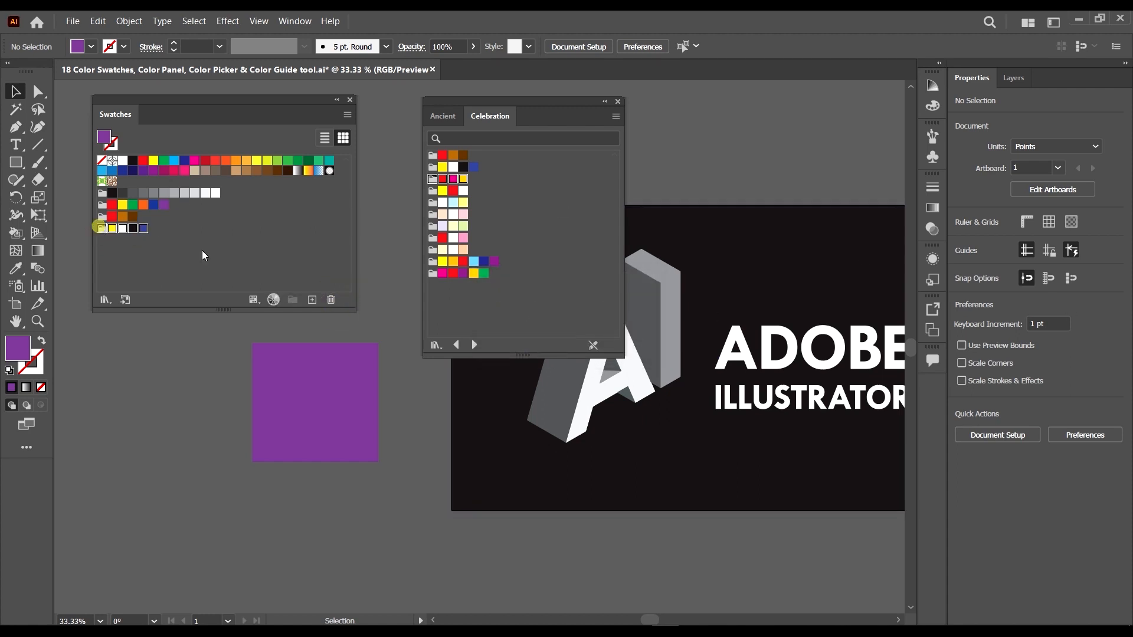
pyautogui.click(331, 299)
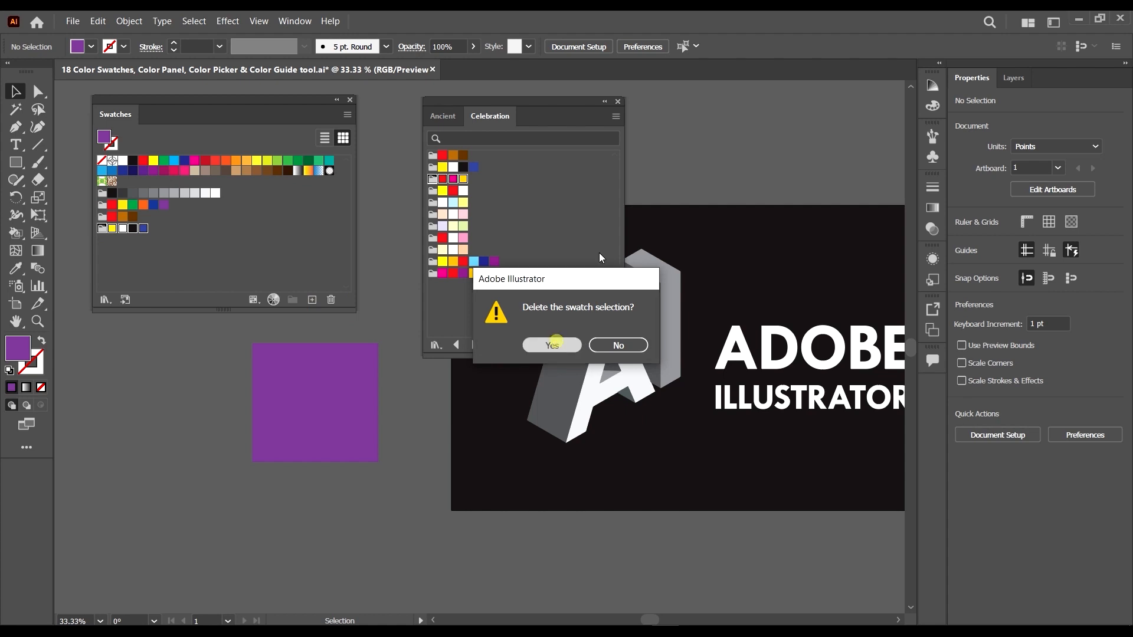
pyautogui.click(551, 345)
pyautogui.click(581, 203)
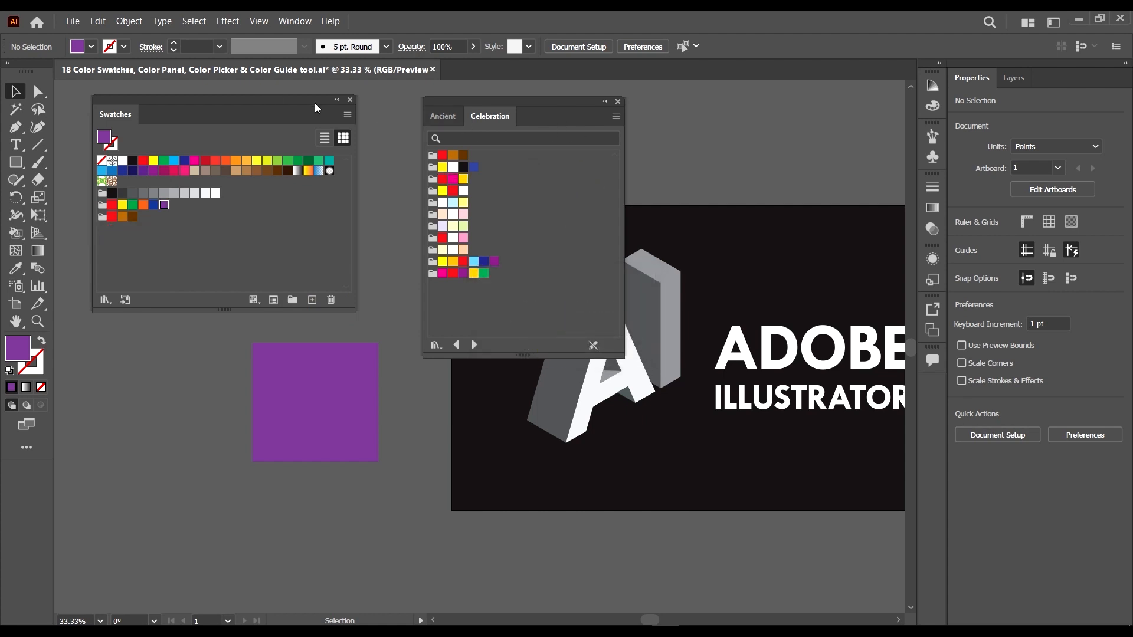
# - Open the Nature_Animal Skins library from the Nature pattern swatch libraries
pyautogui.click(347, 114)
pyautogui.moveTo(484, 394)
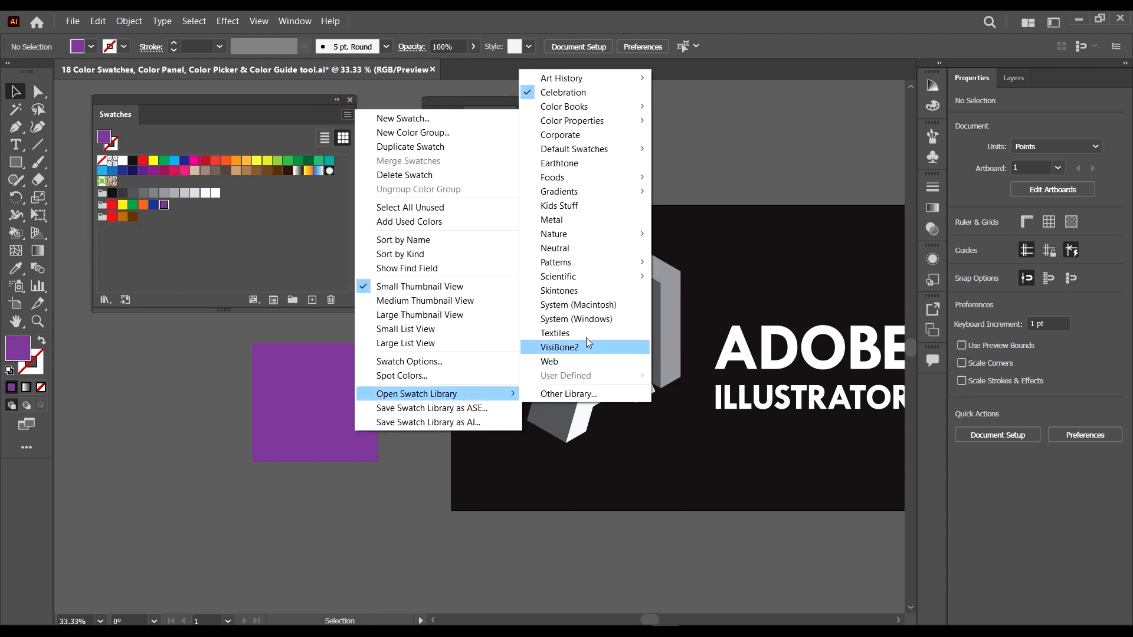
pyautogui.moveTo(588, 266)
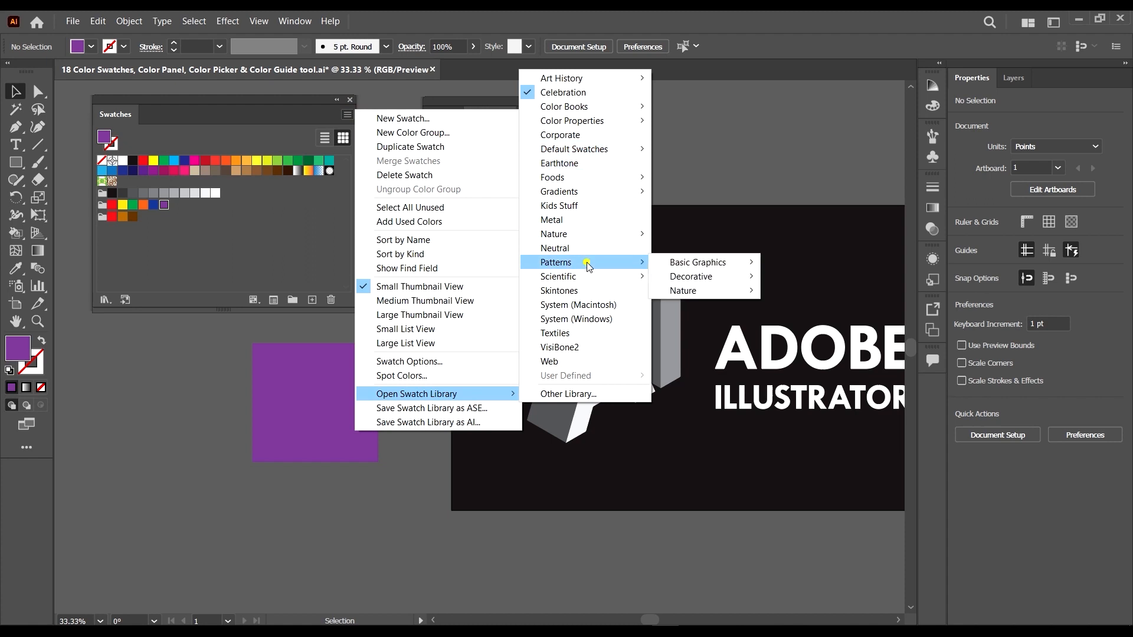
pyautogui.click(718, 292)
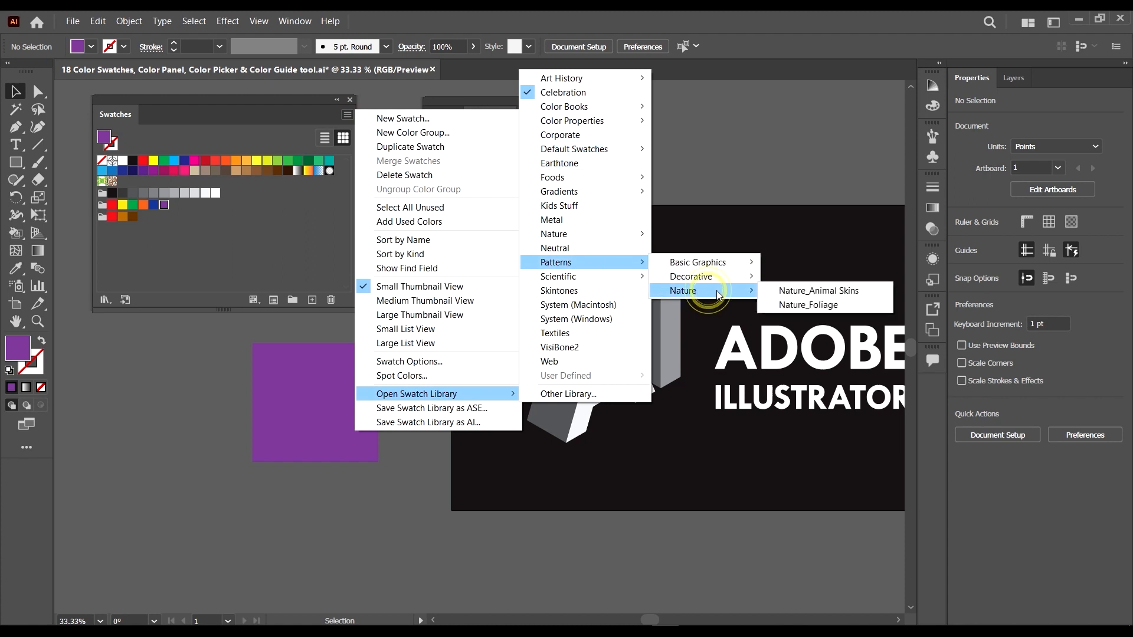
pyautogui.click(825, 291)
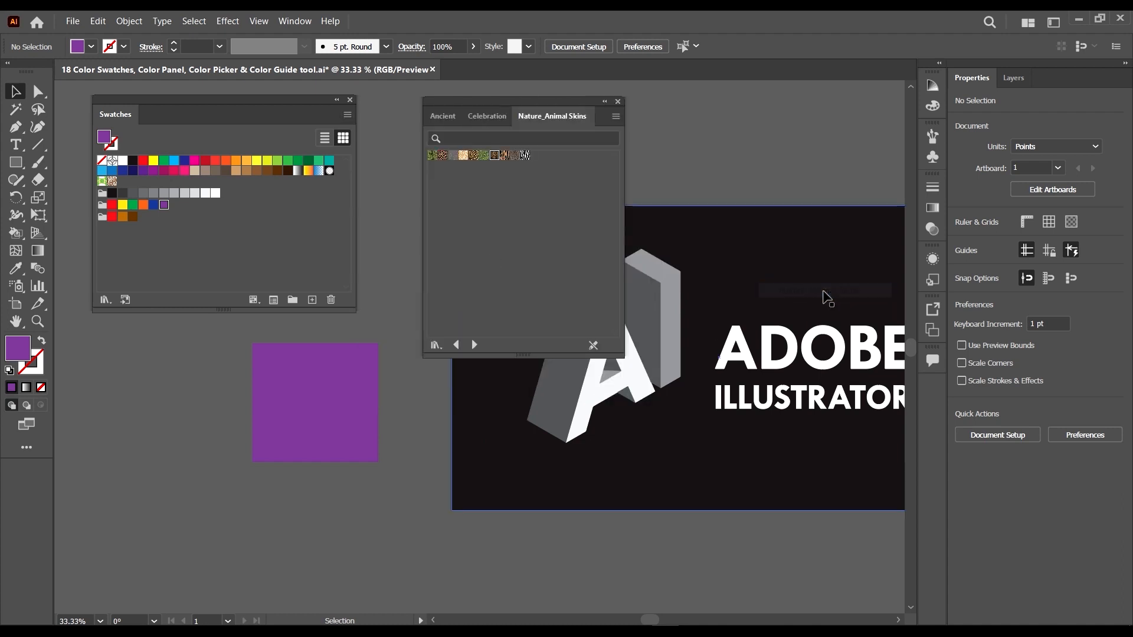
# - Fill the purple rectangle with the Alligator pattern, enlarge it to about 478 × 516 pt, and reposition it
pyautogui.click(432, 156)
pyautogui.click(318, 392)
pyautogui.click(433, 157)
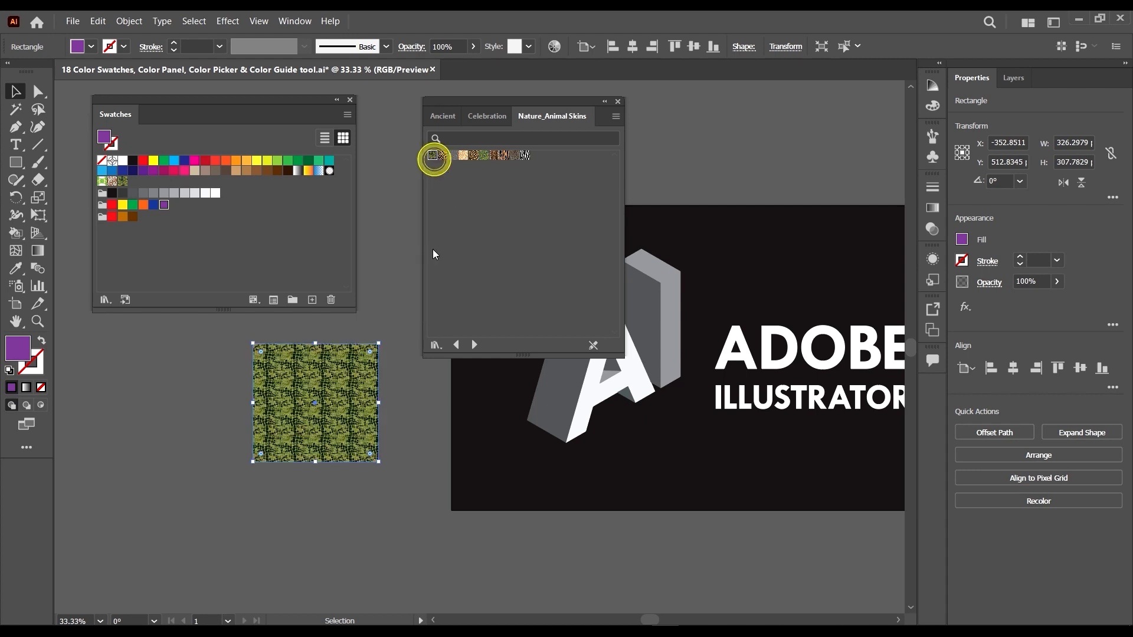
pyautogui.moveTo(378, 462); pyautogui.dragTo(437, 542)
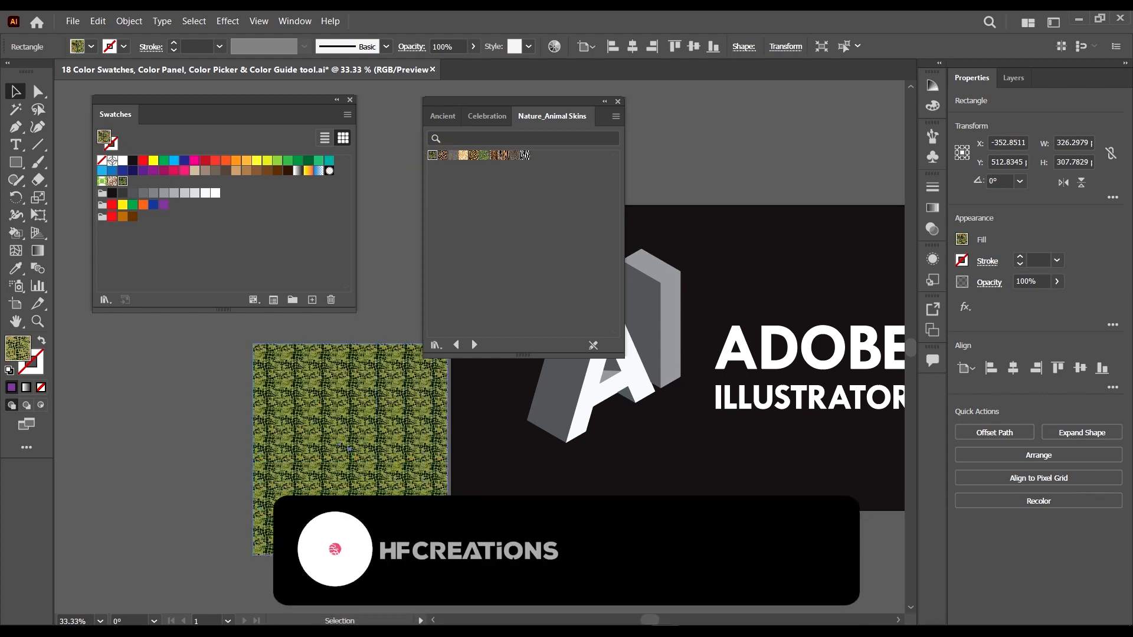
pyautogui.moveTo(357, 443); pyautogui.dragTo(367, 472)
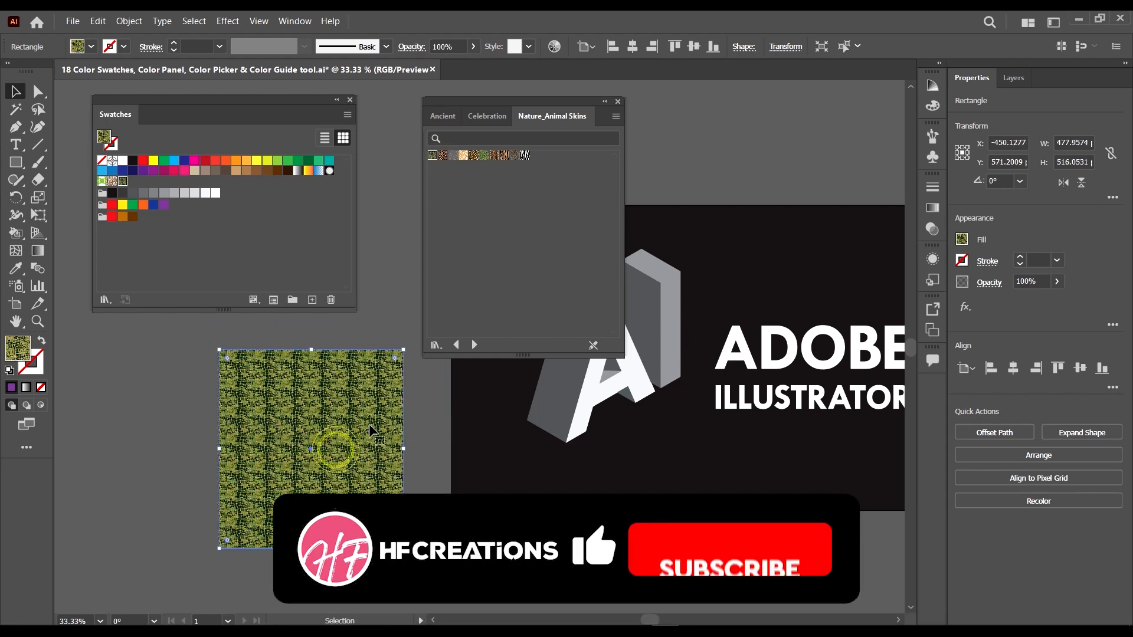
# - Fill the rectangle in turn with the second, third and fourth patterns of the Nature_Animal Skins library
pyautogui.scroll(3, 324, 439)
pyautogui.scroll(-3, 372, 395)
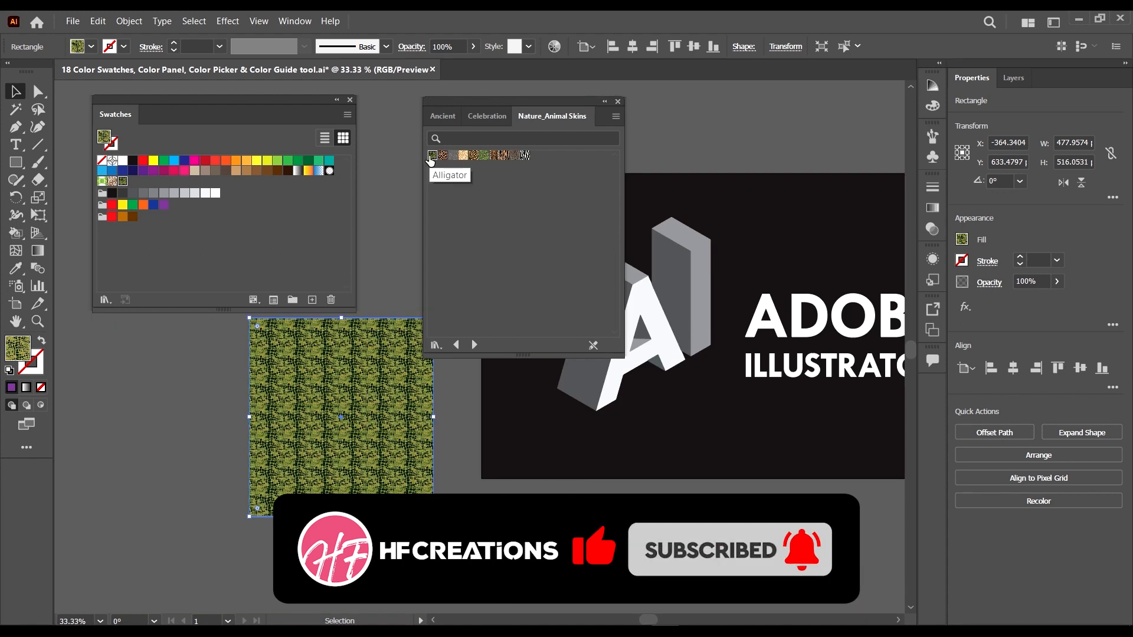
pyautogui.hotkey('ctrl', '=')
pyautogui.hotkey('ctrl', '=')
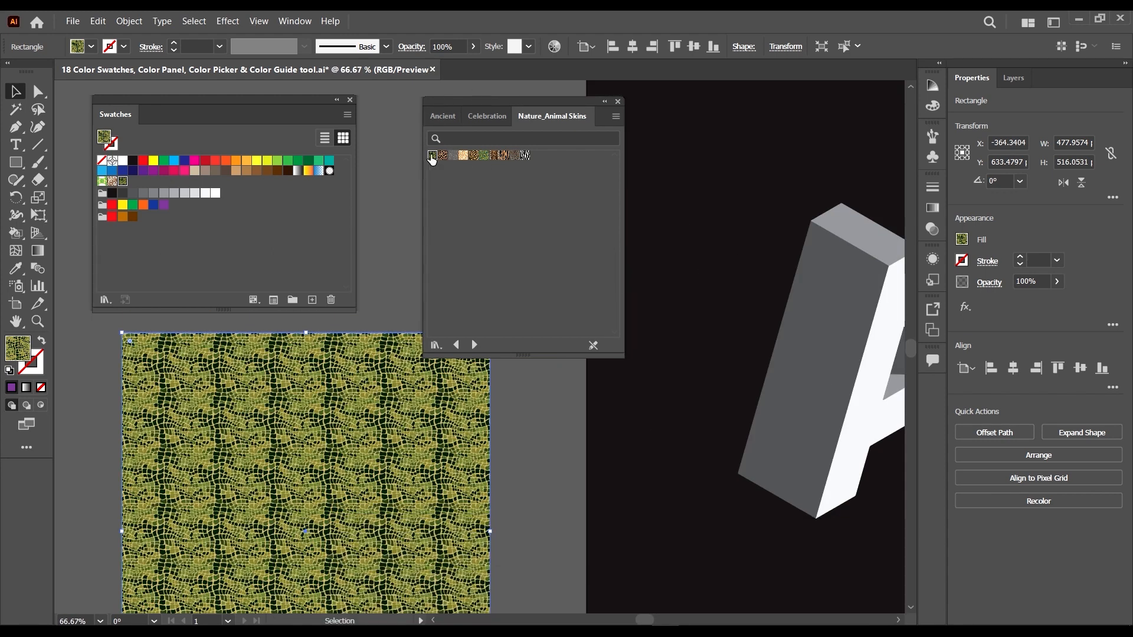
pyautogui.hscroll(2, 380, 470)
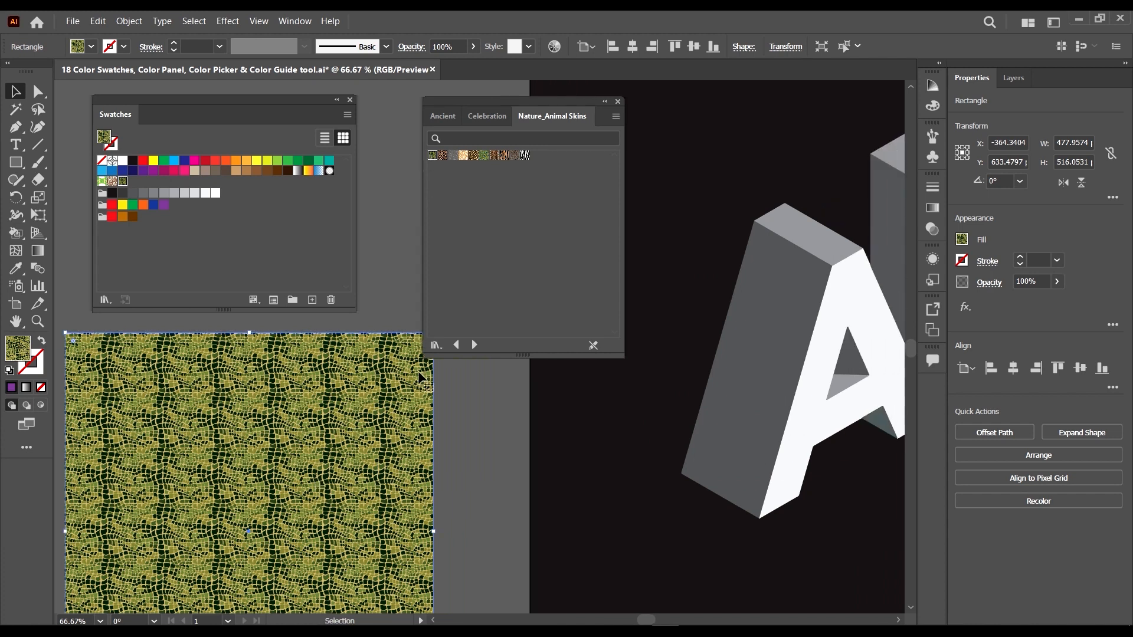
pyautogui.click(443, 156)
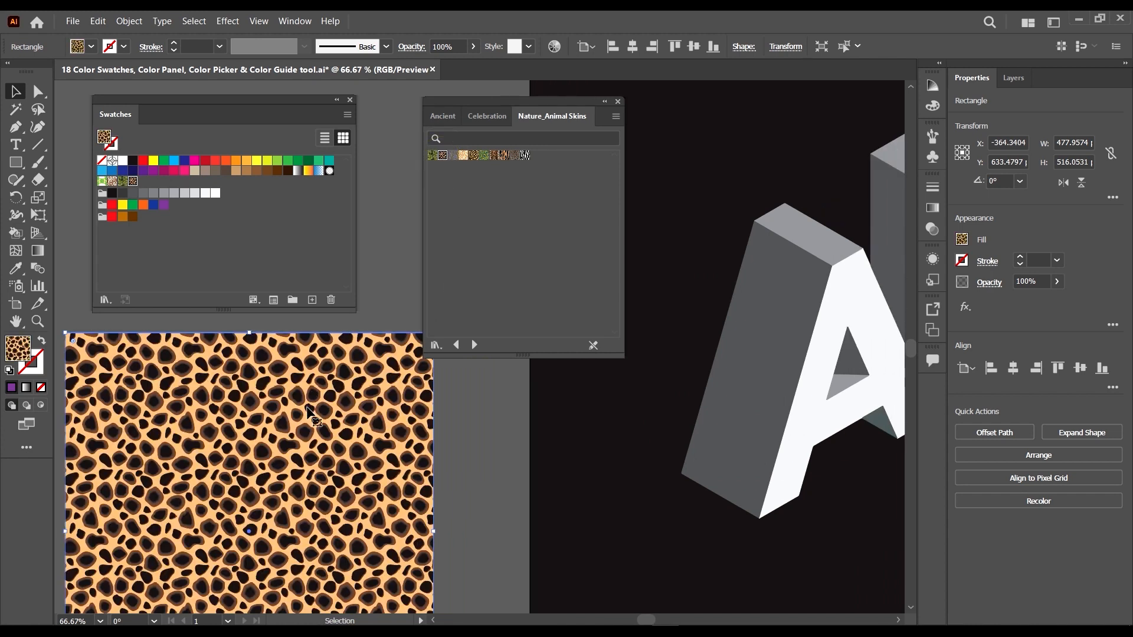
pyautogui.click(452, 155)
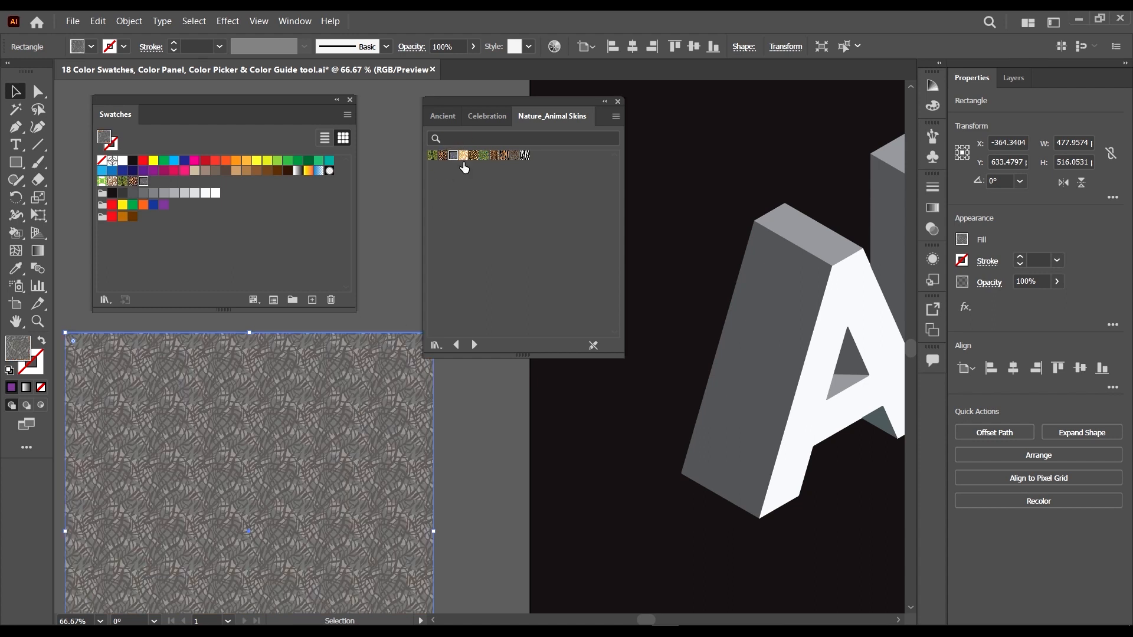
pyautogui.click(463, 156)
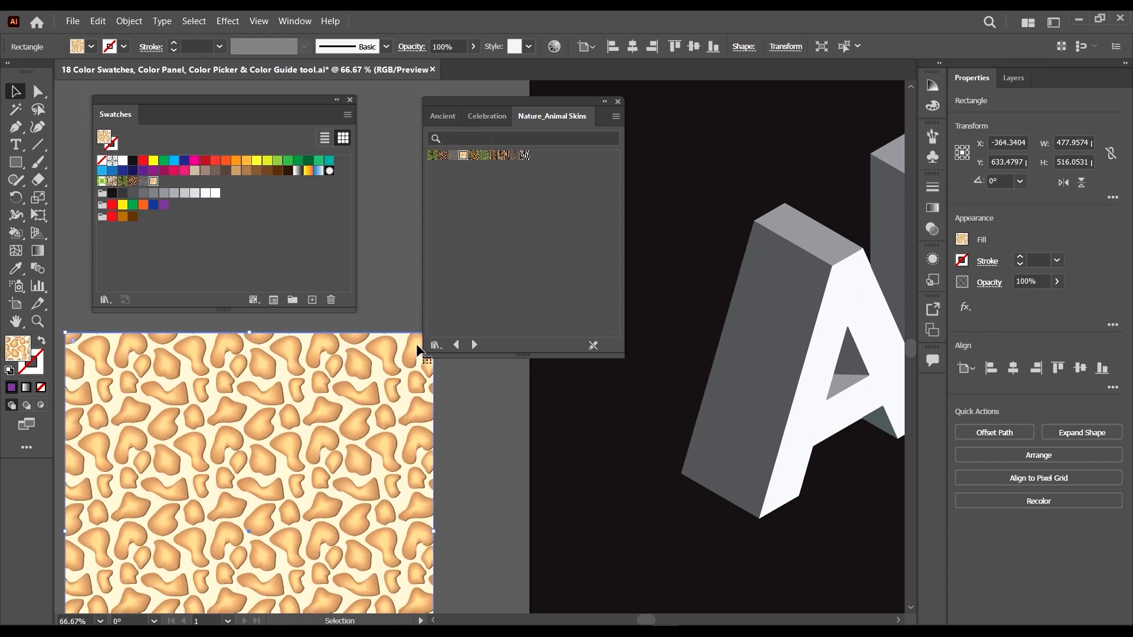
# - Fill the rectangle in turn with the fifth, Peacock and last patterns of the Nature_Animal Skins library
pyautogui.click(475, 157)
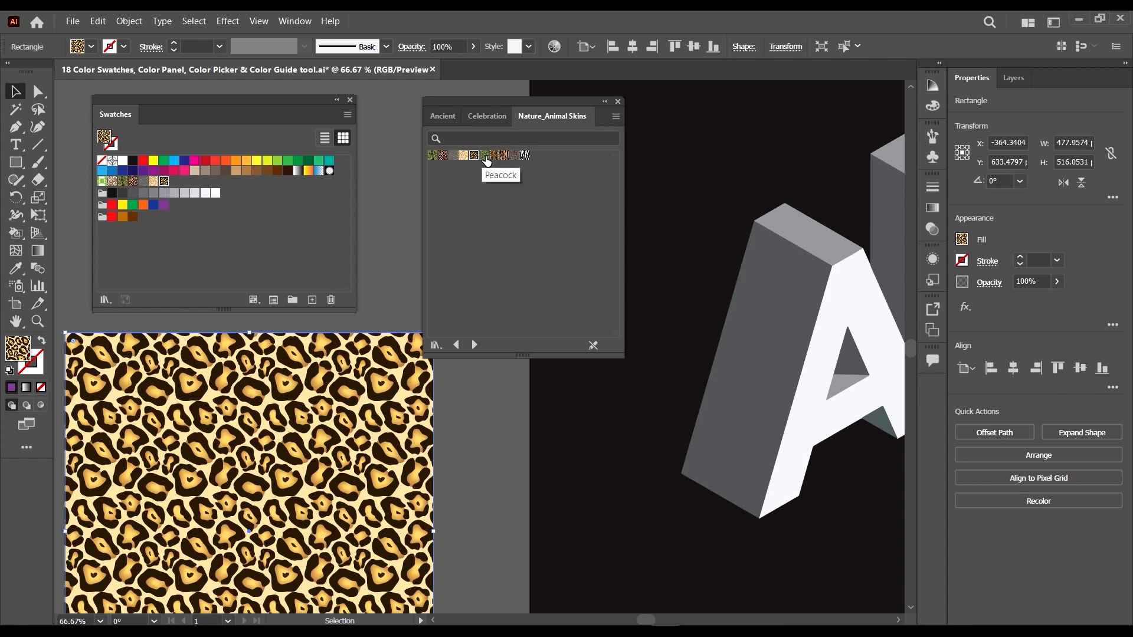
pyautogui.click(485, 157)
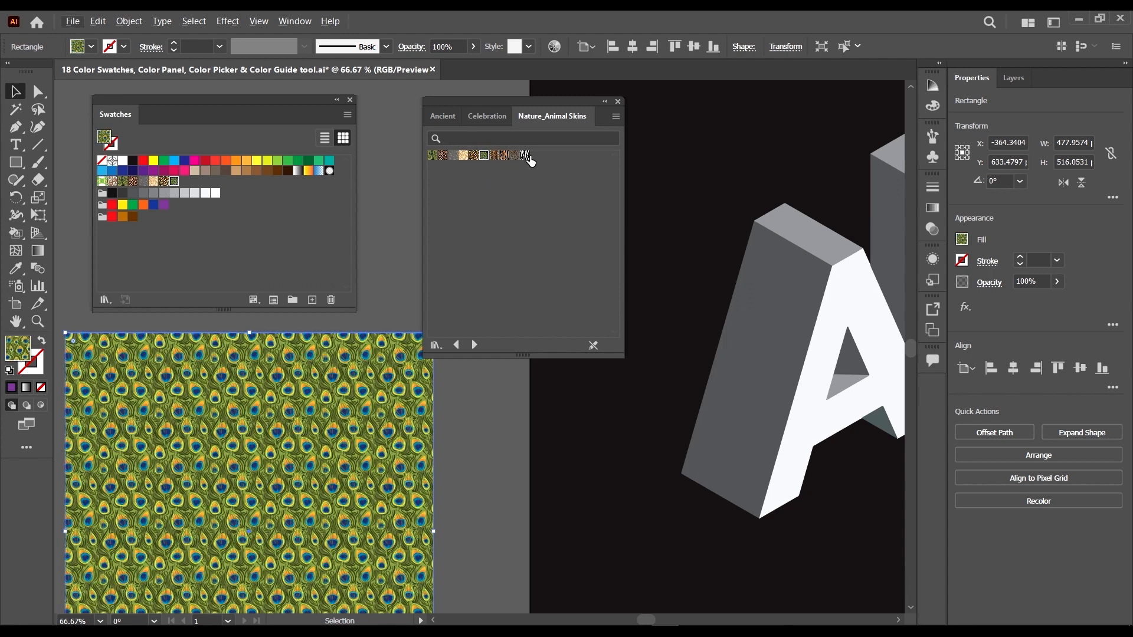
pyautogui.click(528, 156)
pyautogui.scroll(-3, 328, 408)
pyautogui.scroll(2, 322, 446)
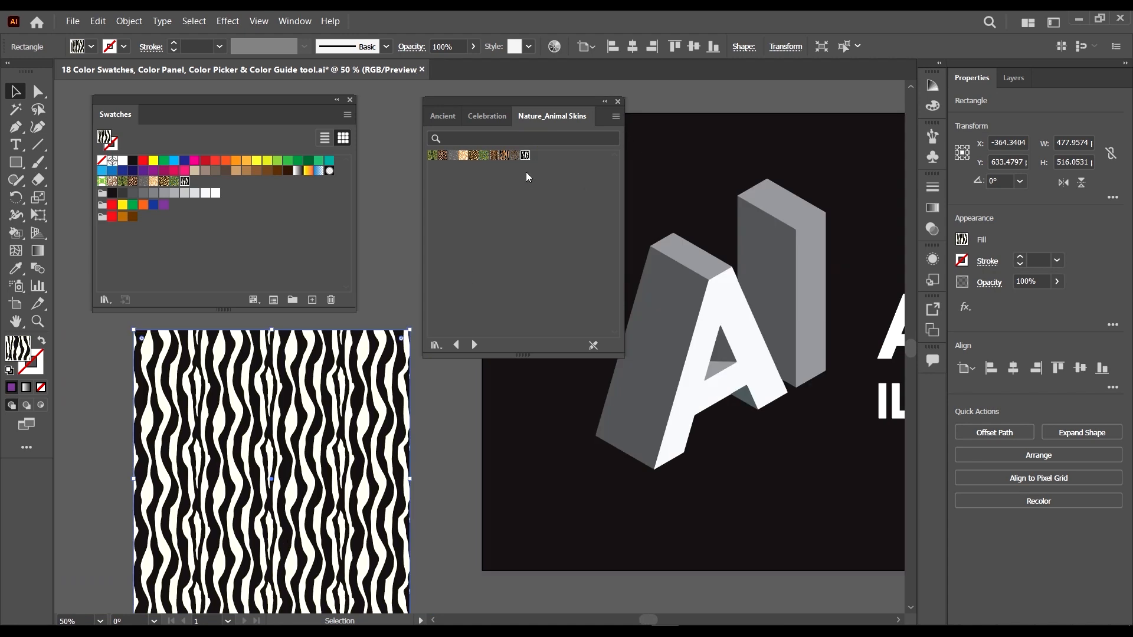
# - Open the Nature_Foliage library from the Nature pattern swatch libraries
pyautogui.click(347, 115)
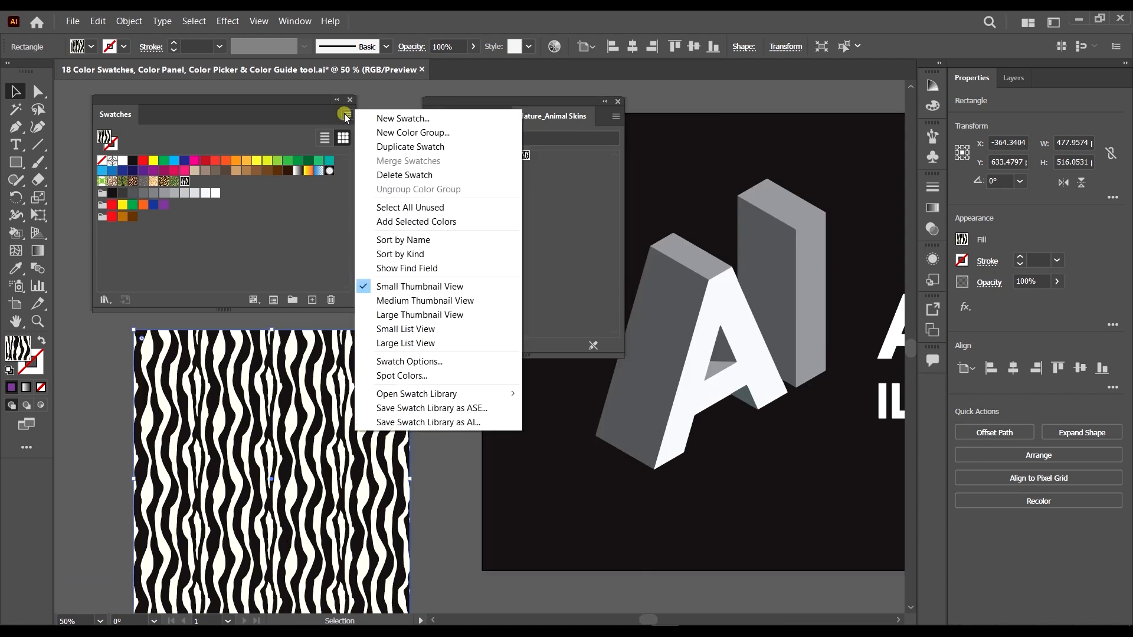
pyautogui.moveTo(498, 395)
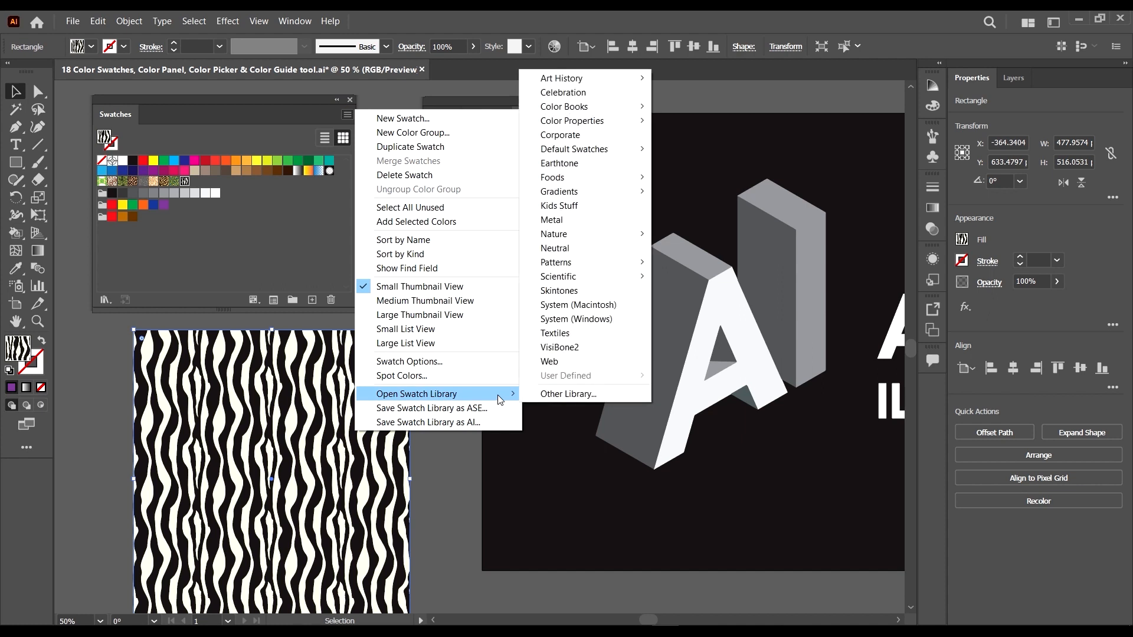
pyautogui.click(598, 235)
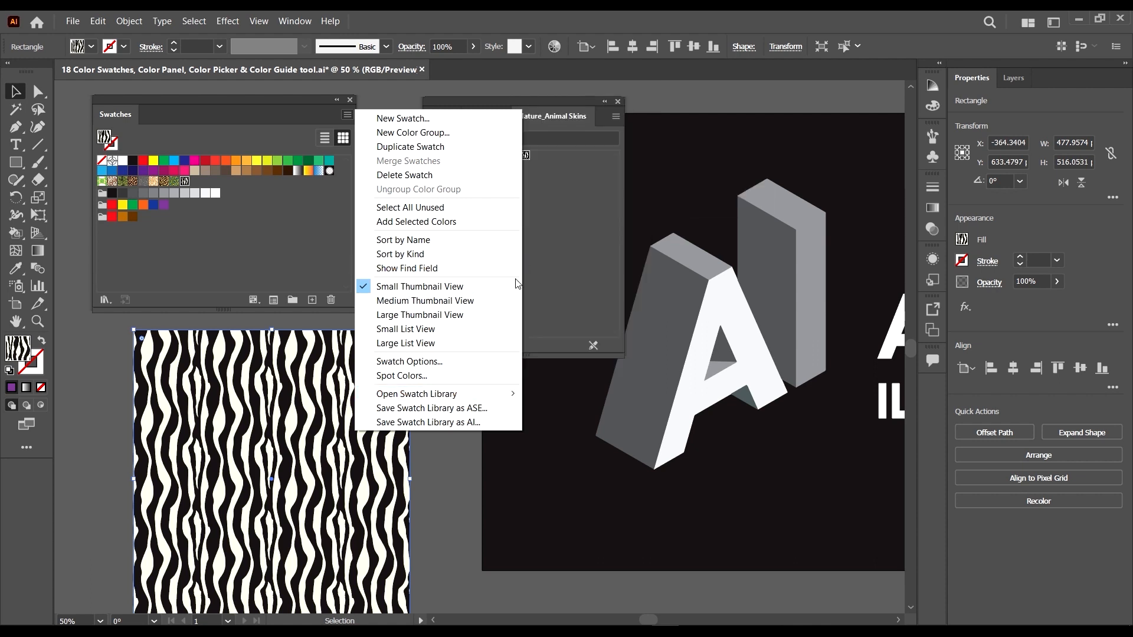
pyautogui.click(488, 394)
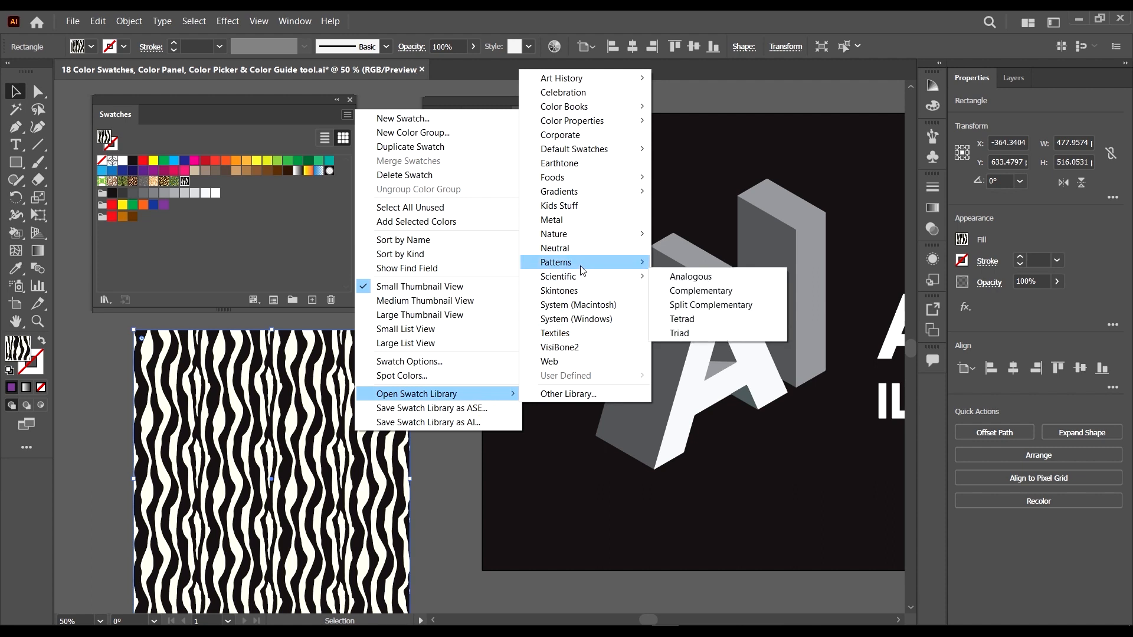
pyautogui.click(580, 263)
pyautogui.click(700, 290)
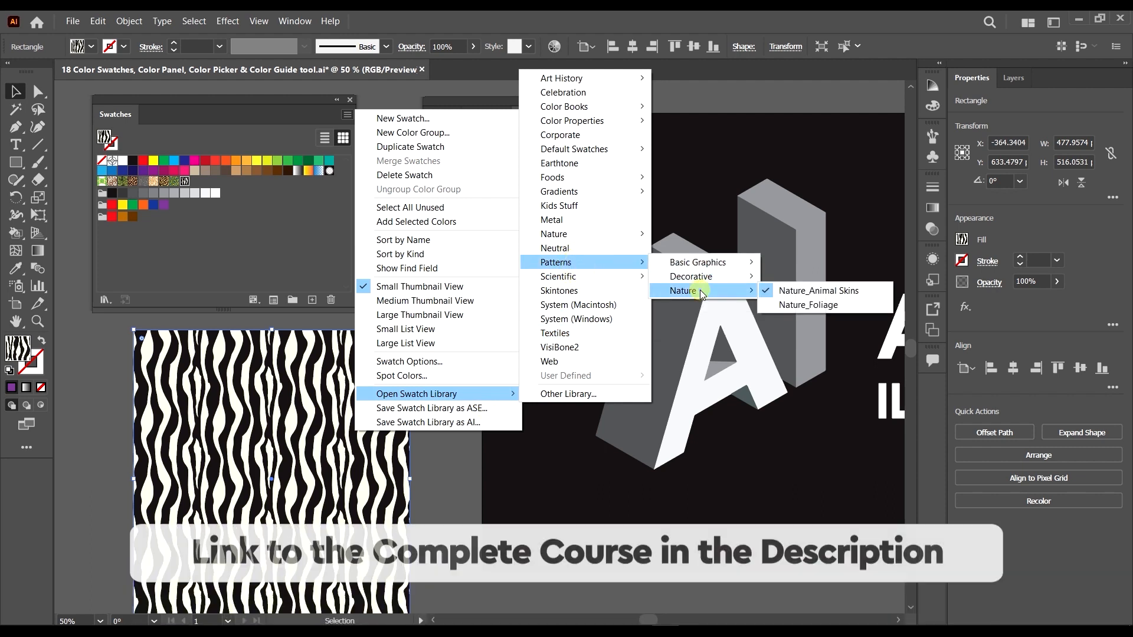
pyautogui.click(808, 305)
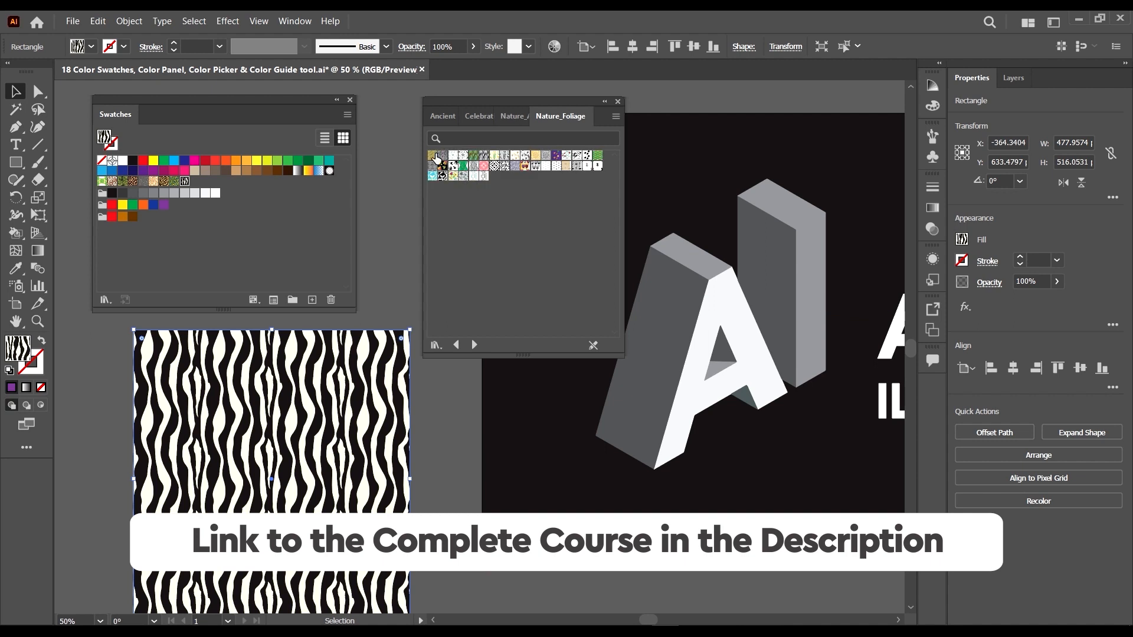
# - Fill the rectangle in turn with several Nature_Foliage patterns, starting with the bamboo and ending with the colorful flowers on cream
pyautogui.click(434, 155)
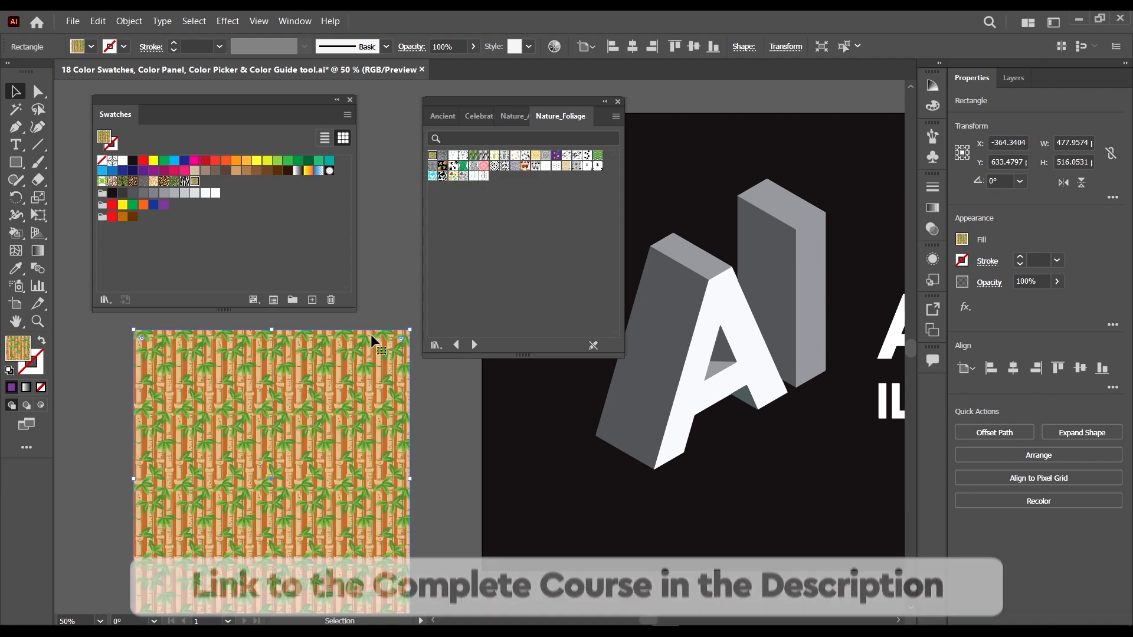
pyautogui.click(443, 155)
pyautogui.click(453, 155)
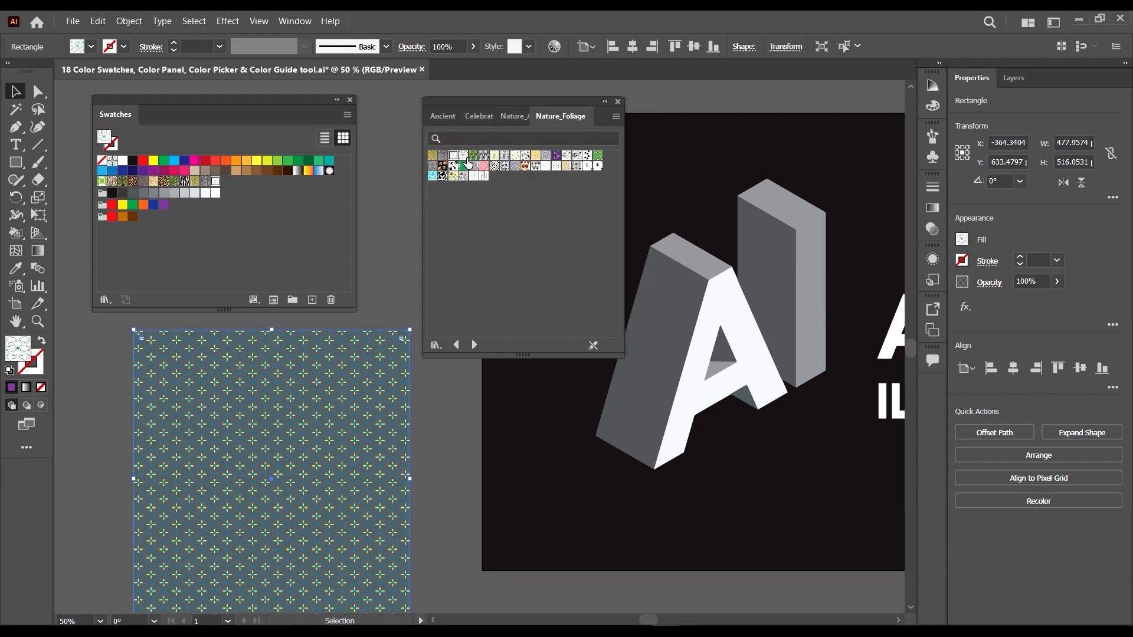
pyautogui.click(463, 155)
pyautogui.click(442, 166)
pyautogui.click(473, 176)
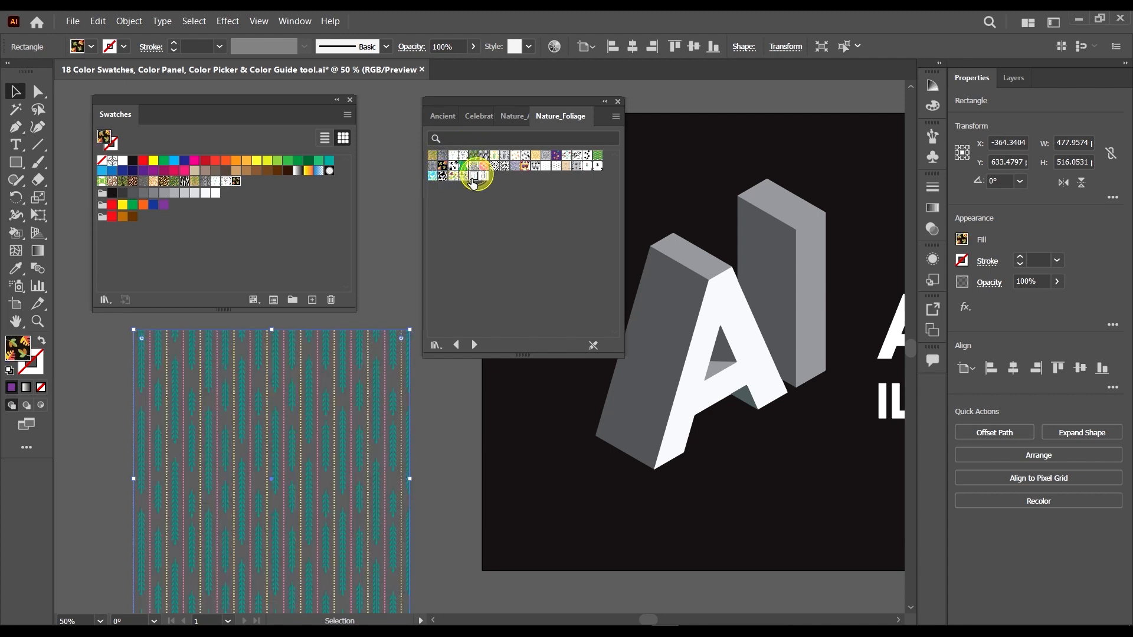
pyautogui.click(443, 176)
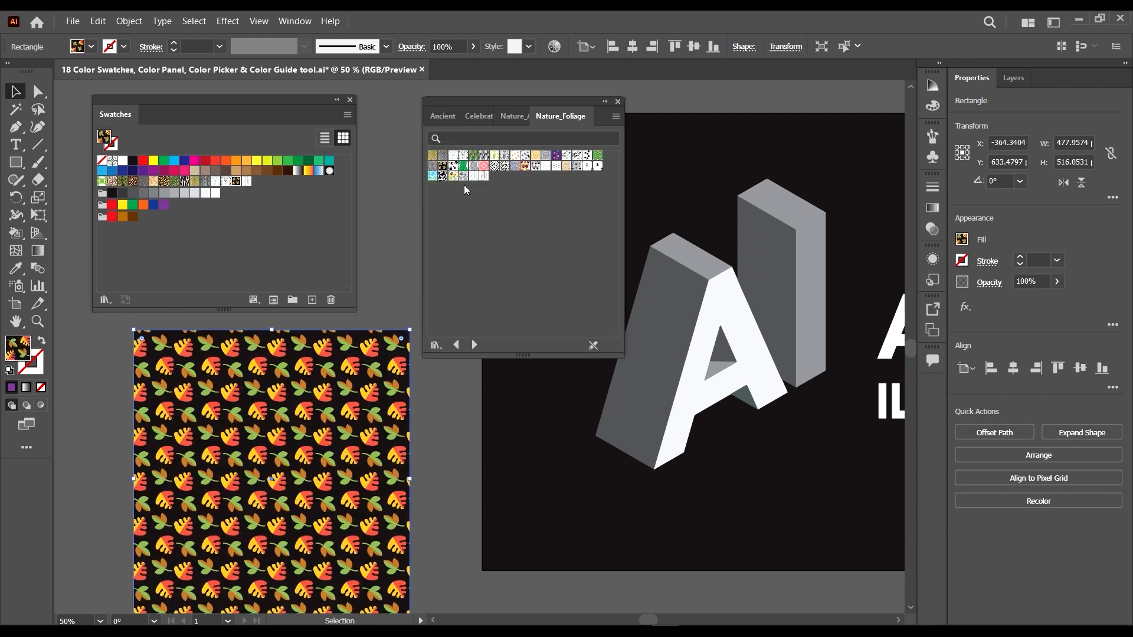
pyautogui.click(453, 175)
pyautogui.click(452, 167)
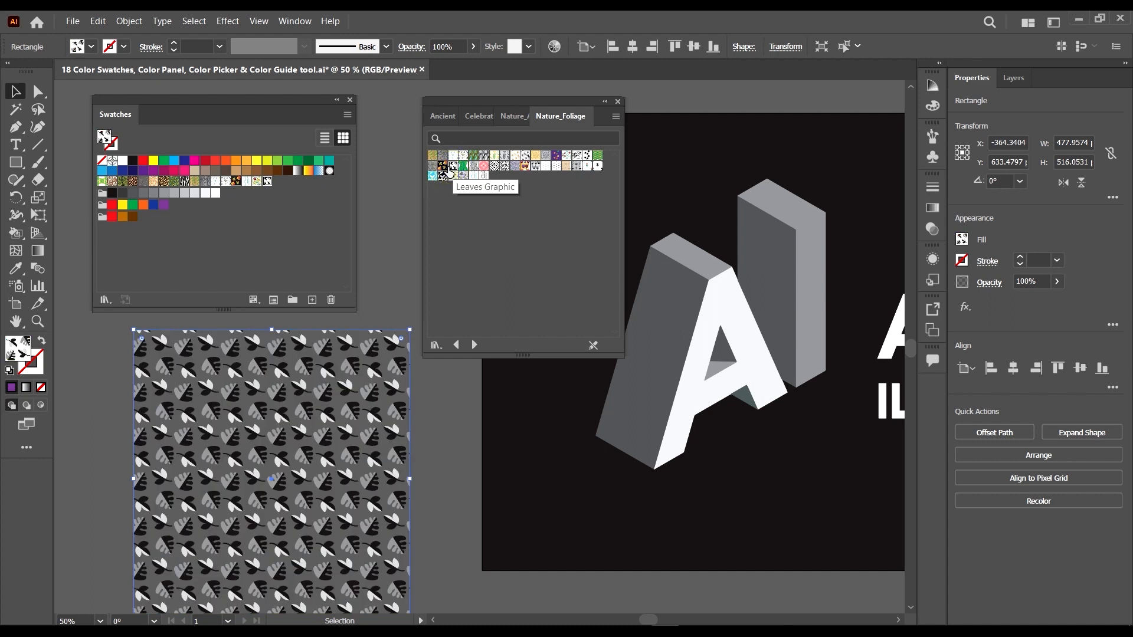
pyautogui.click(452, 176)
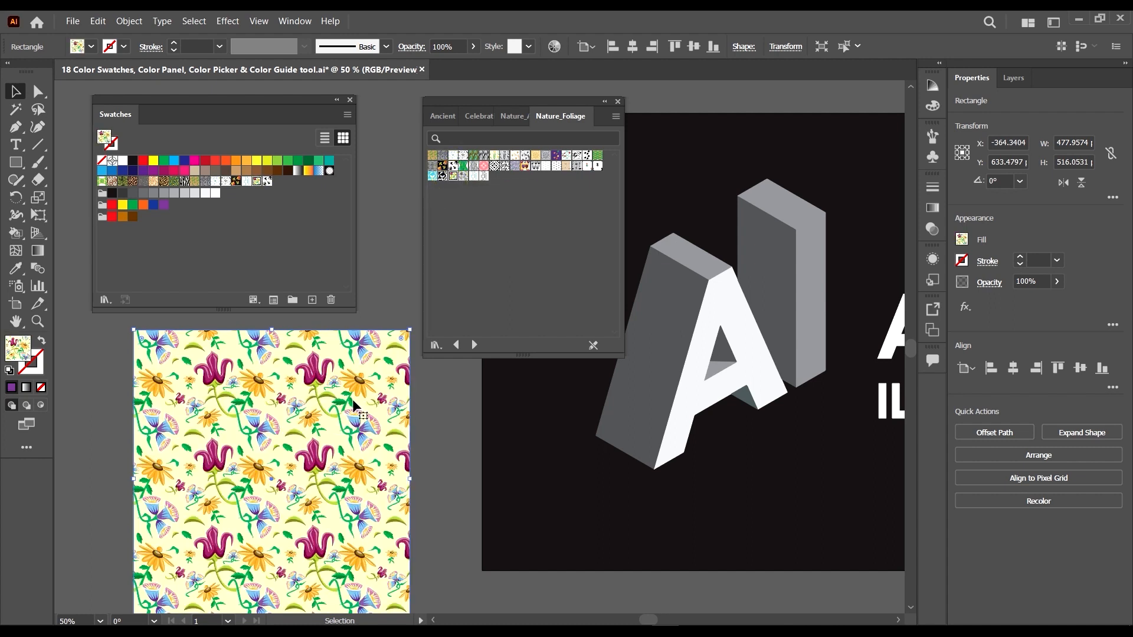
# - Fill the rectangle with more patterns from the second row of the Nature_Foliage library, working backward from its last swatch
pyautogui.click(597, 167)
pyautogui.click(577, 167)
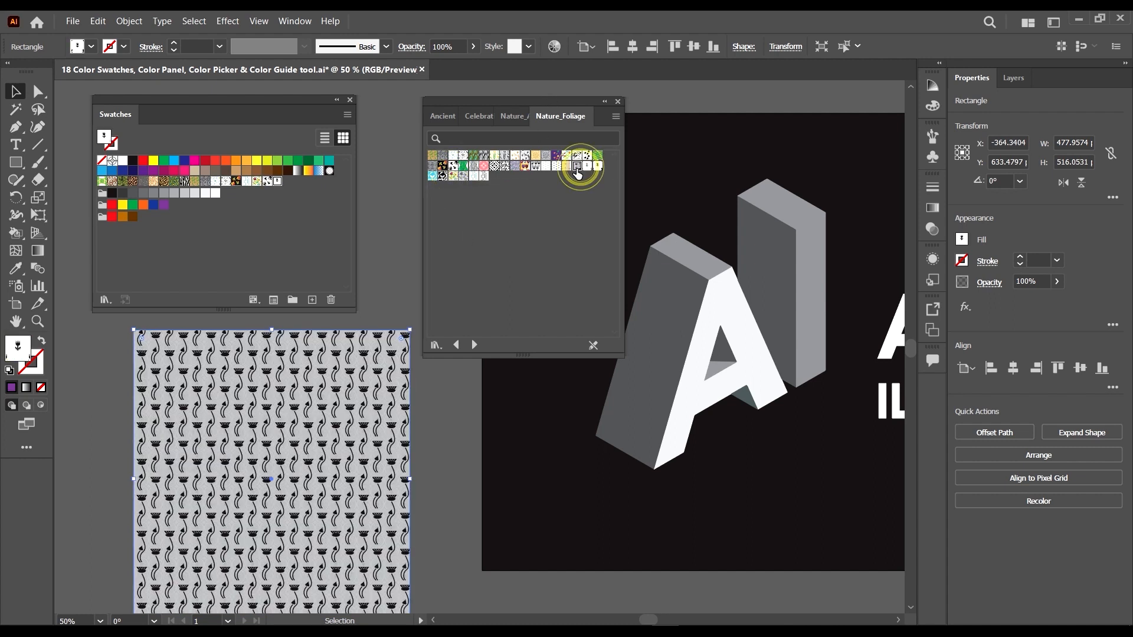
pyautogui.click(567, 167)
pyautogui.click(549, 167)
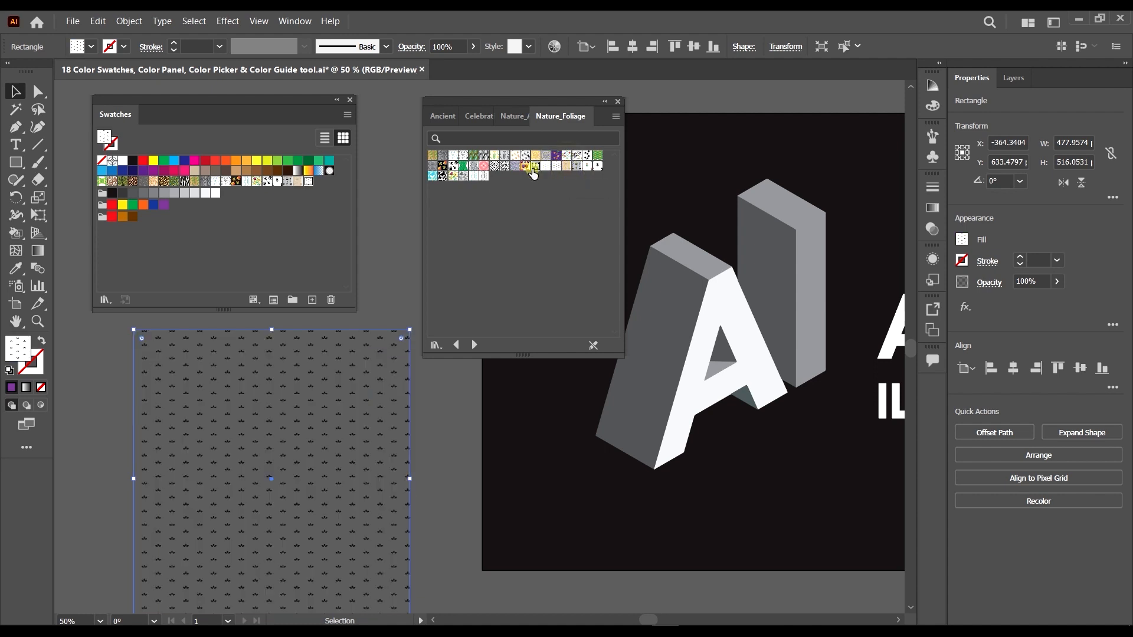
pyautogui.click(534, 167)
pyautogui.click(100, 304)
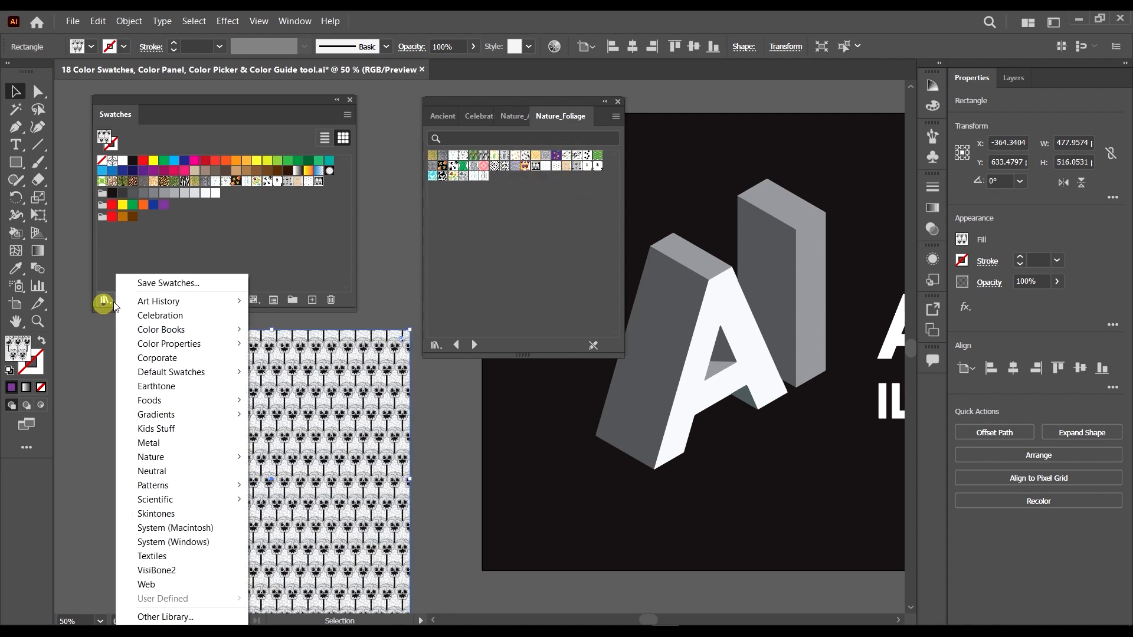
pyautogui.click(511, 292)
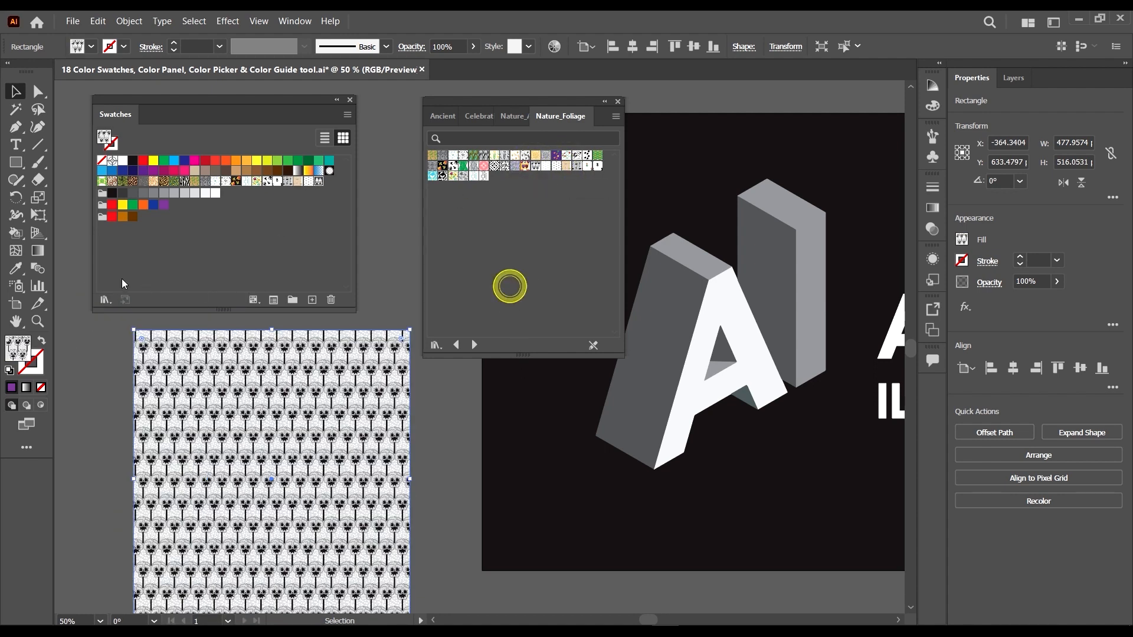
pyautogui.click(105, 300)
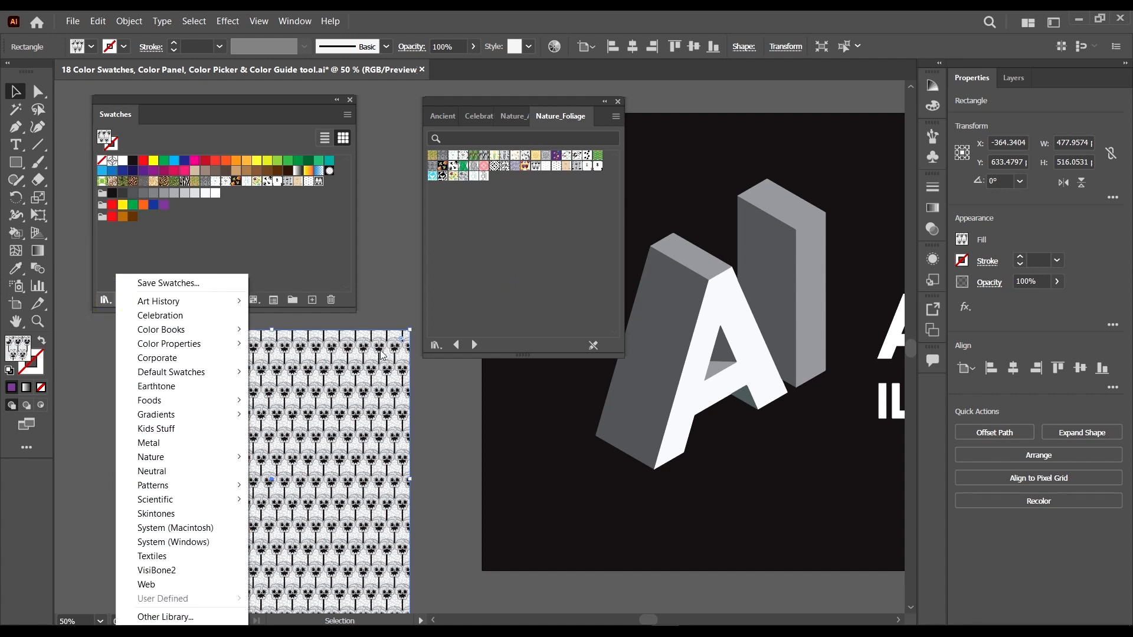
pyautogui.click(476, 282)
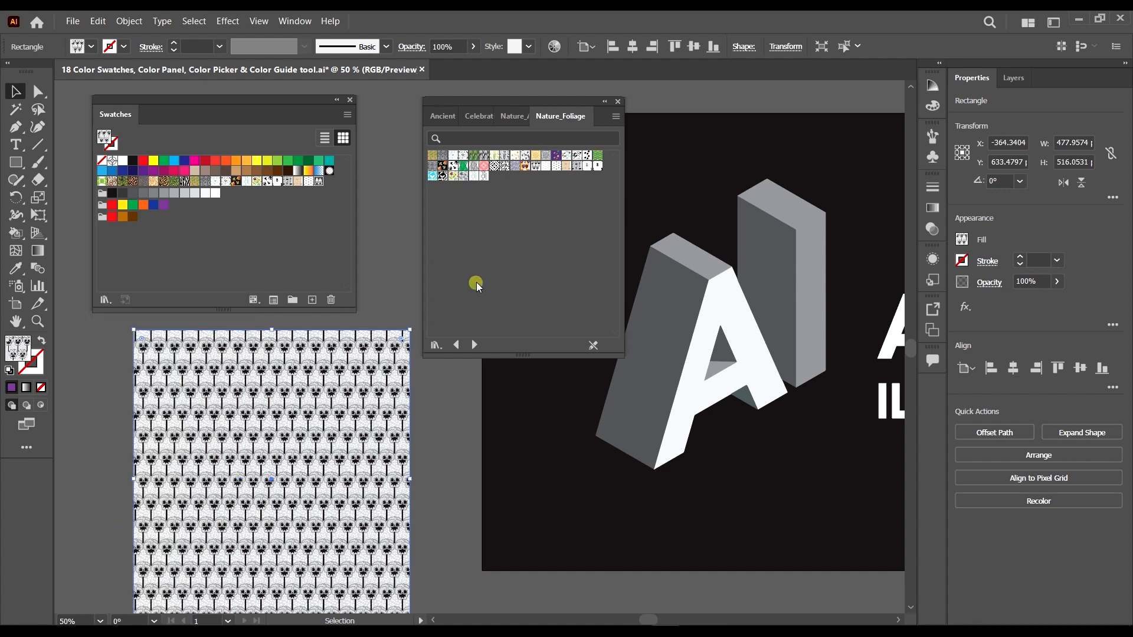
# - Browse forward through the swatch libraries from Nature_Foliage to Web
pyautogui.click(473, 345)
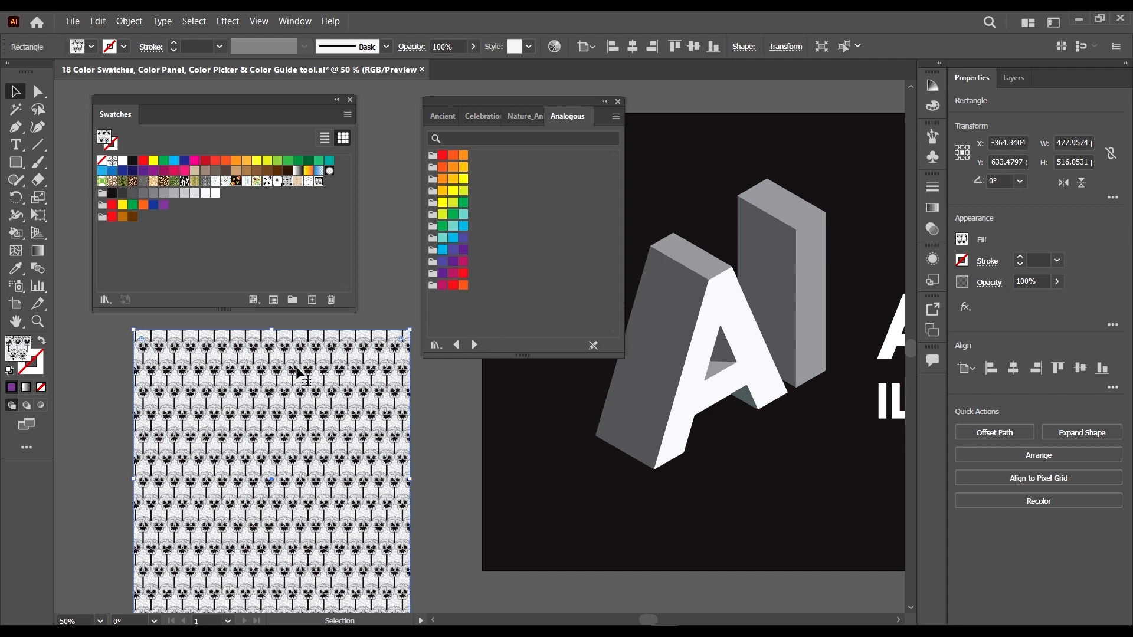
pyautogui.click(473, 345)
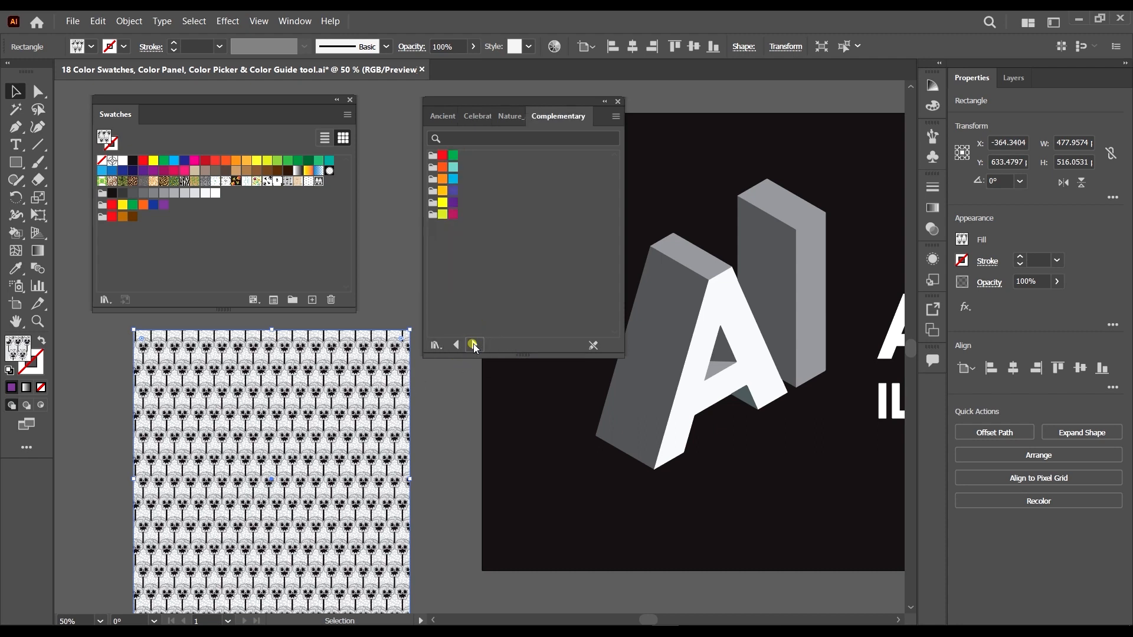
pyautogui.click(473, 344)
pyautogui.click(473, 344)
pyautogui.click(473, 343)
pyautogui.click(473, 344)
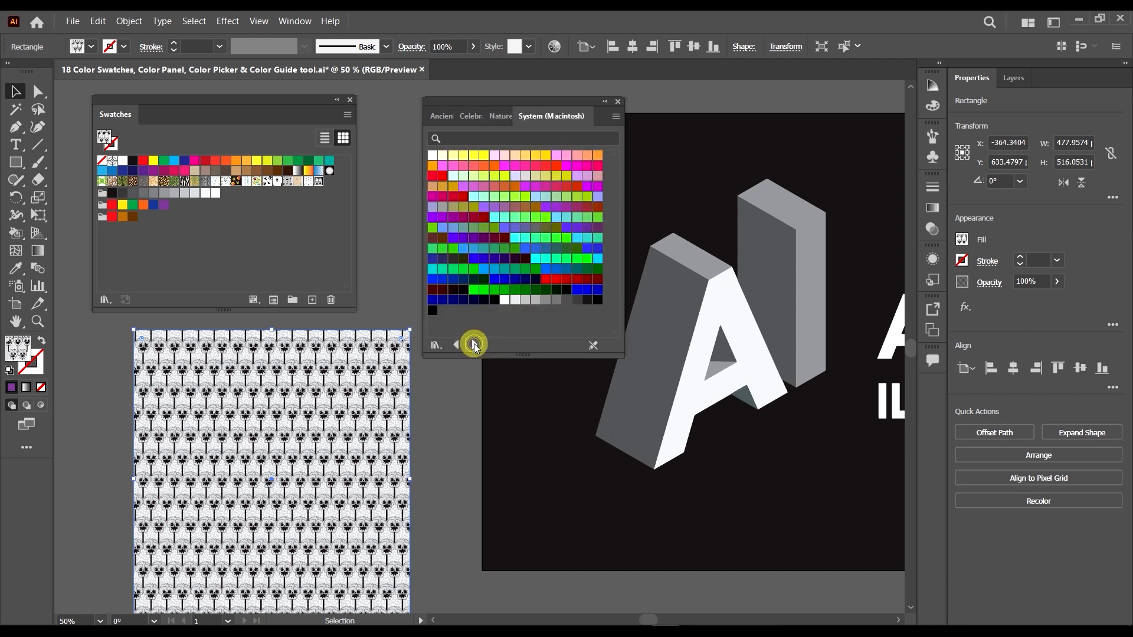
pyautogui.click(474, 345)
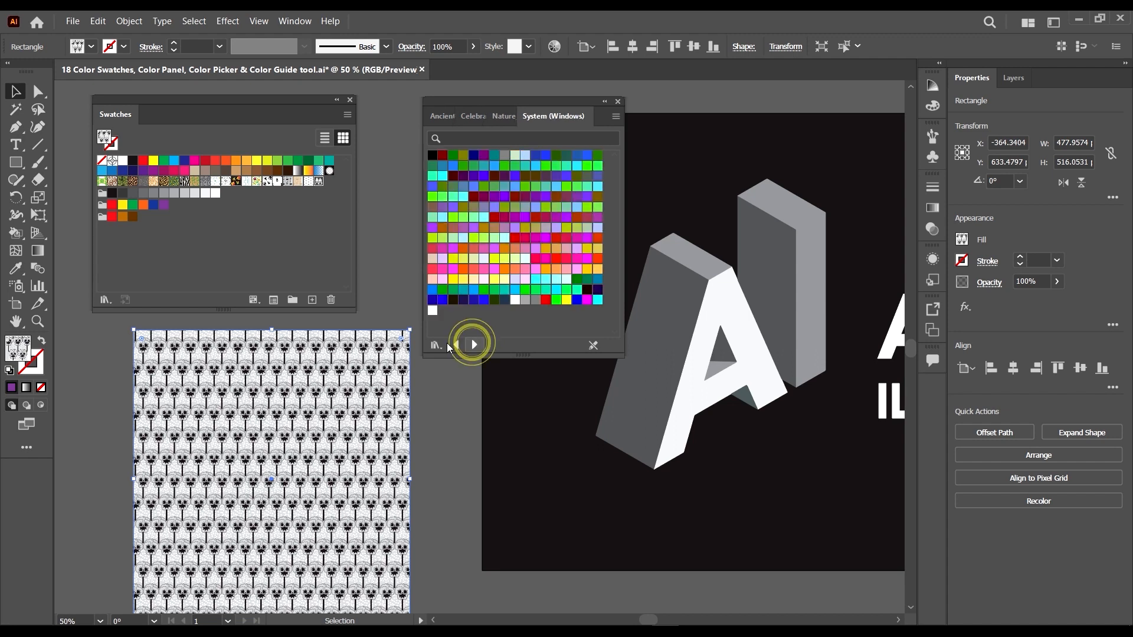
pyautogui.click(472, 345)
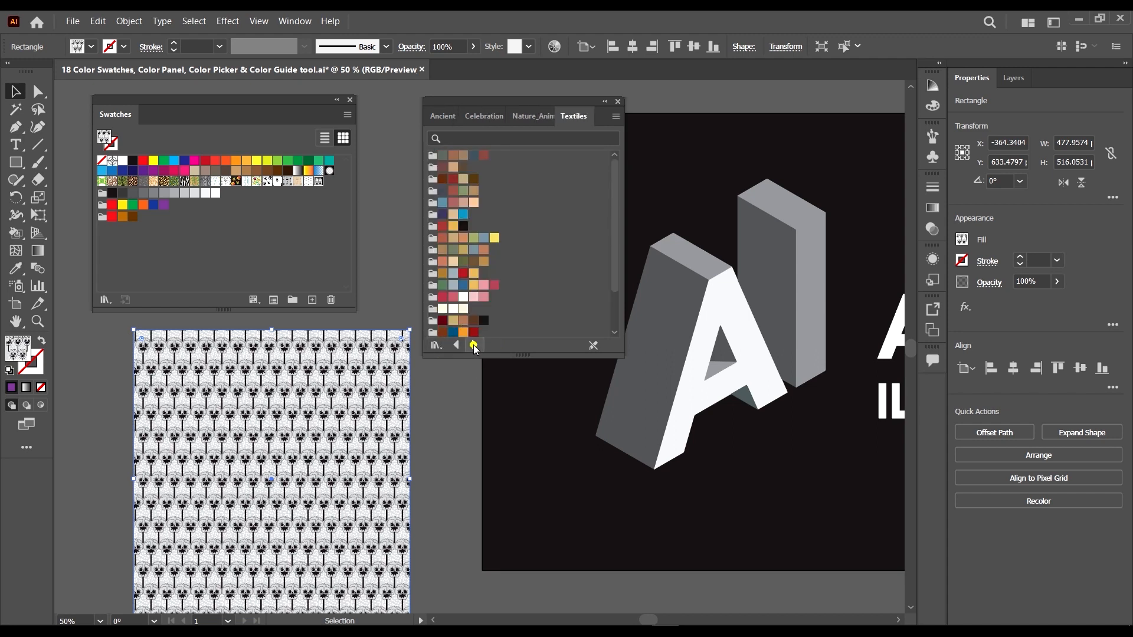
pyautogui.click(473, 345)
pyautogui.click(473, 345)
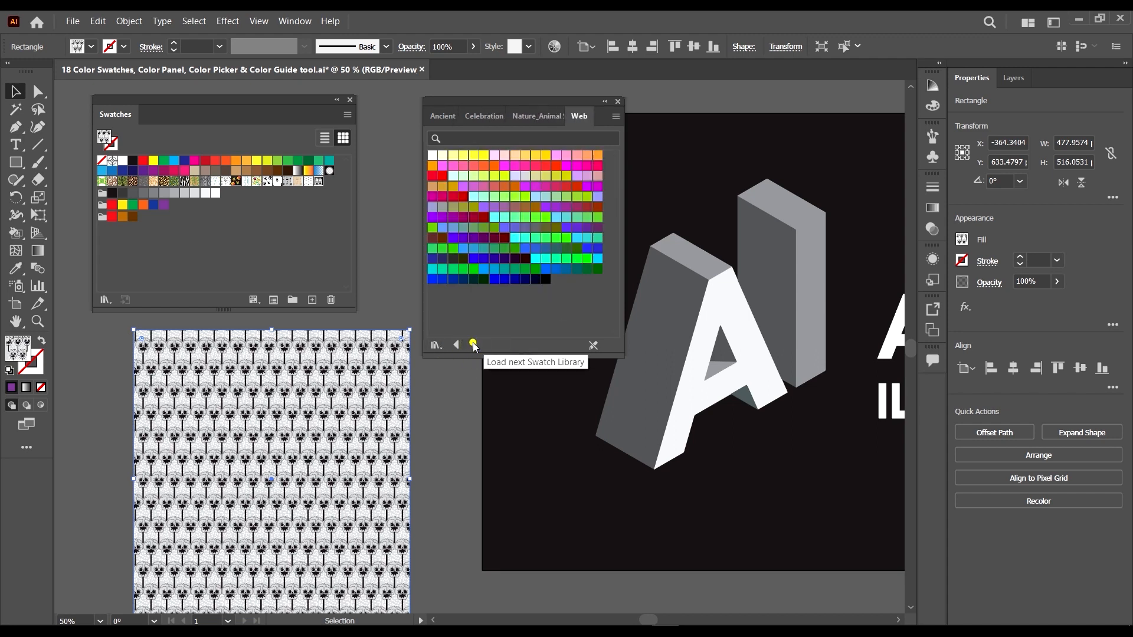
# - Browse backward through the swatch libraries from Web, past Skintones, to Vonster Patterns
pyautogui.click(454, 344)
pyautogui.click(455, 344)
pyautogui.click(456, 345)
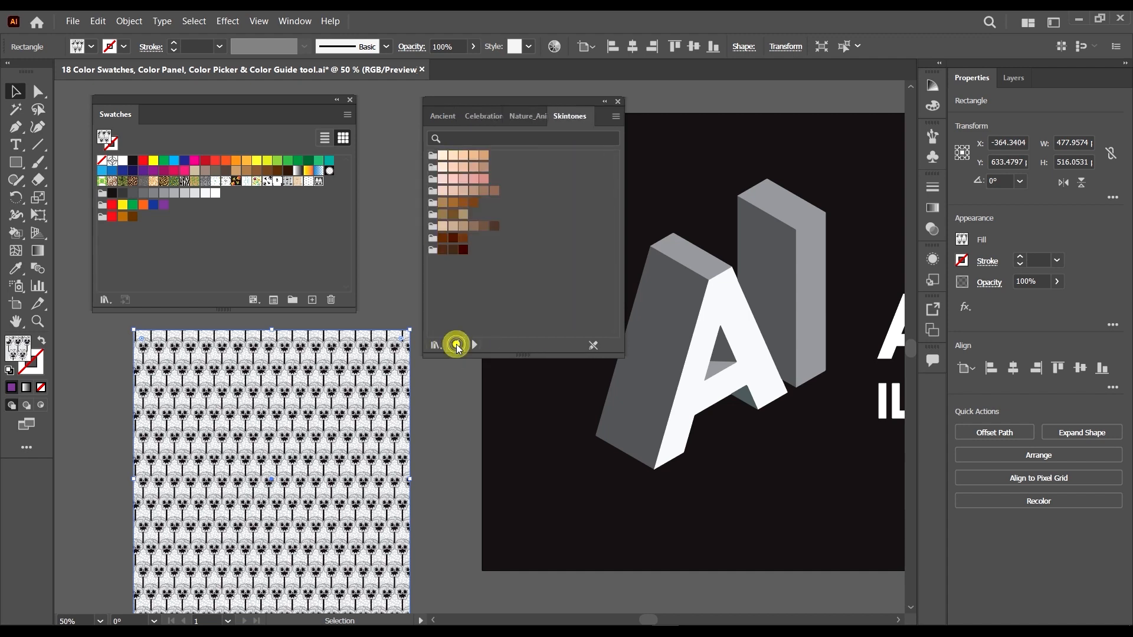
pyautogui.click(456, 344)
pyautogui.click(456, 344)
pyautogui.click(456, 345)
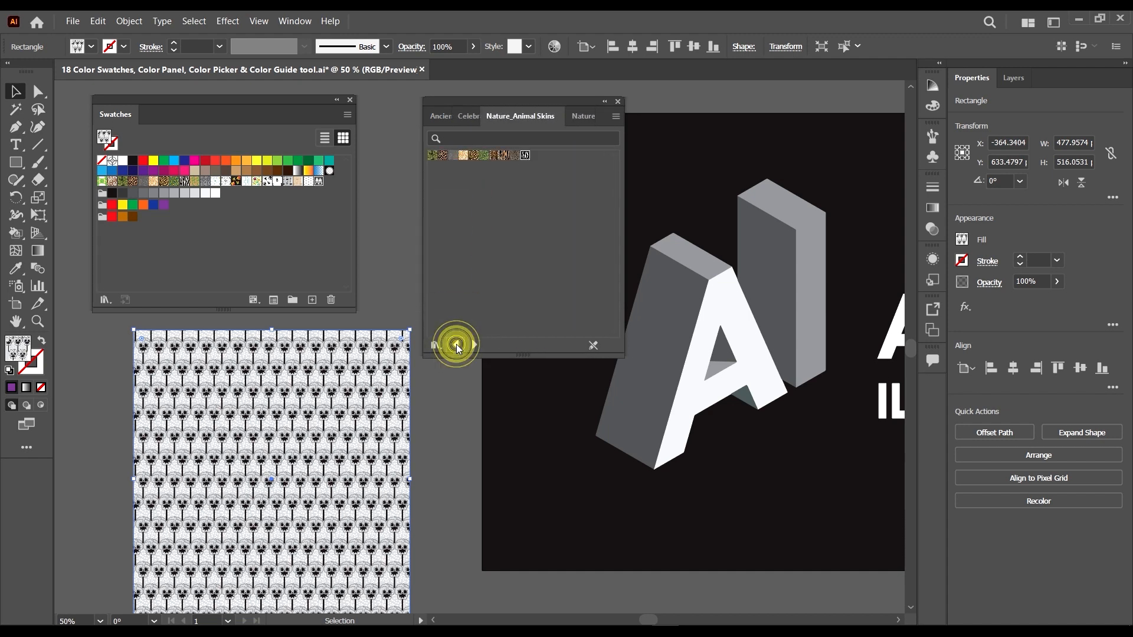
# - Open the Web and Textiles swatch libraries
pyautogui.click(348, 114)
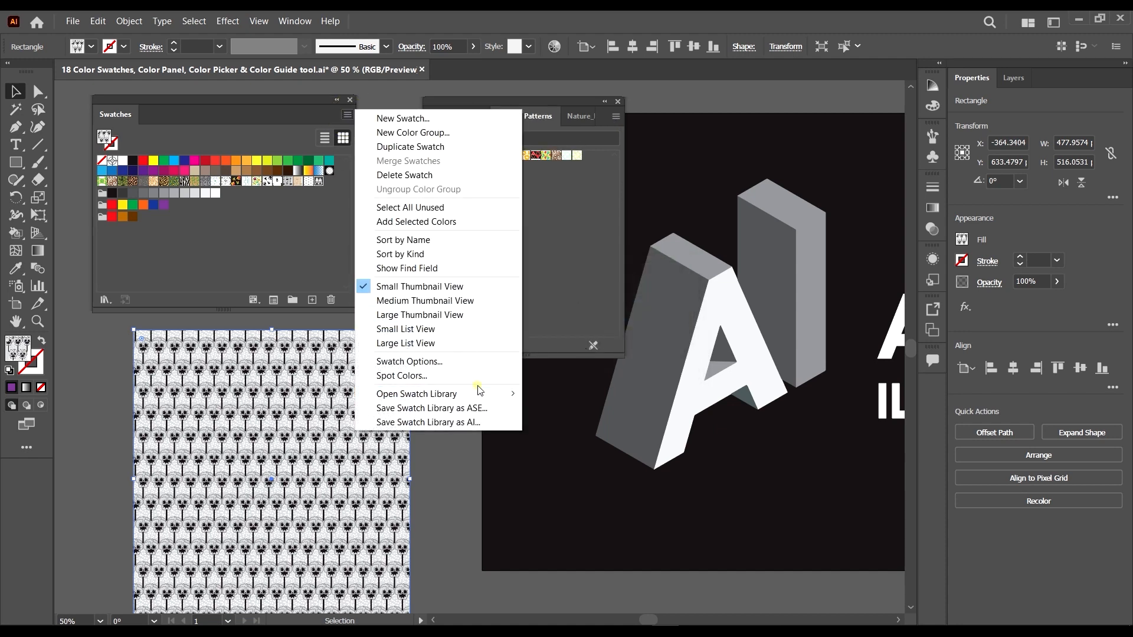
pyautogui.moveTo(479, 390)
pyautogui.click(571, 359)
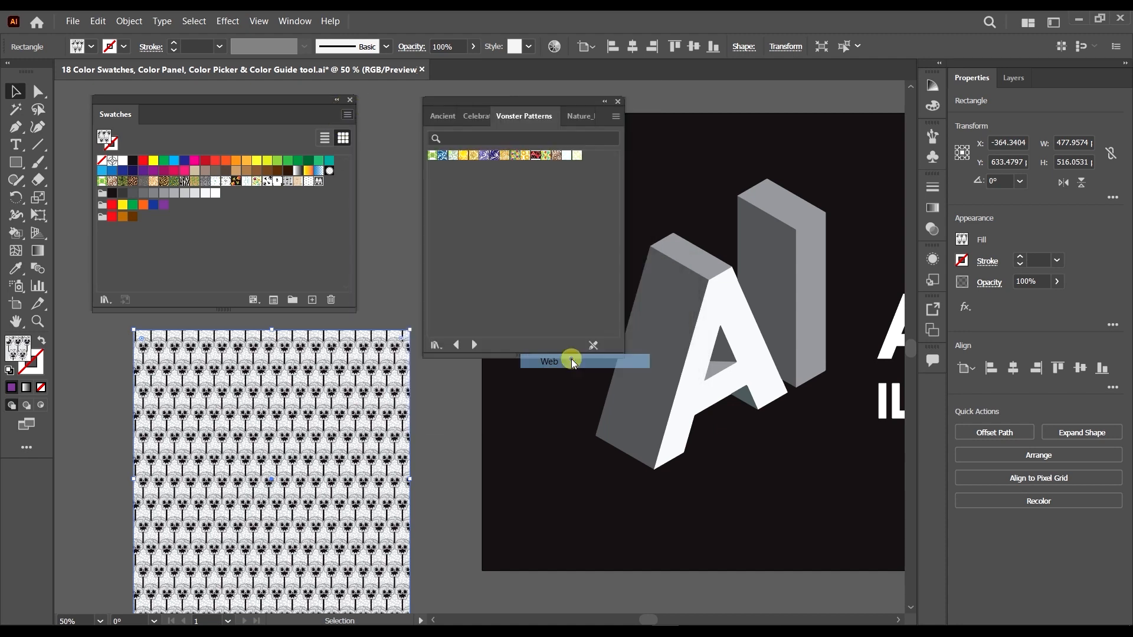
pyautogui.click(347, 114)
pyautogui.moveTo(488, 390)
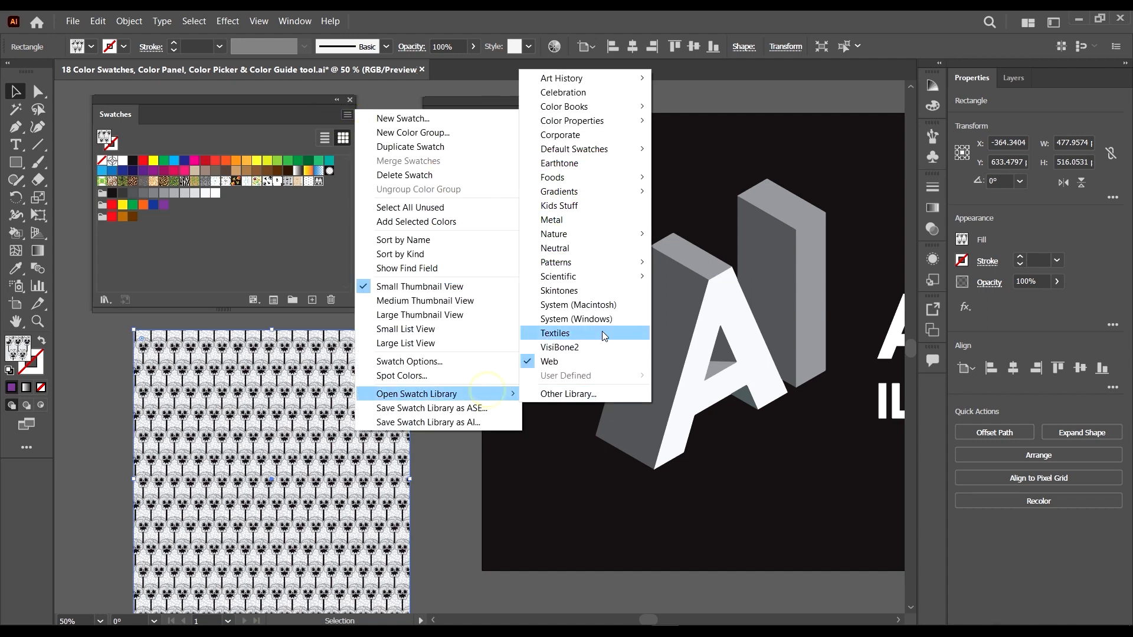
pyautogui.click(599, 331)
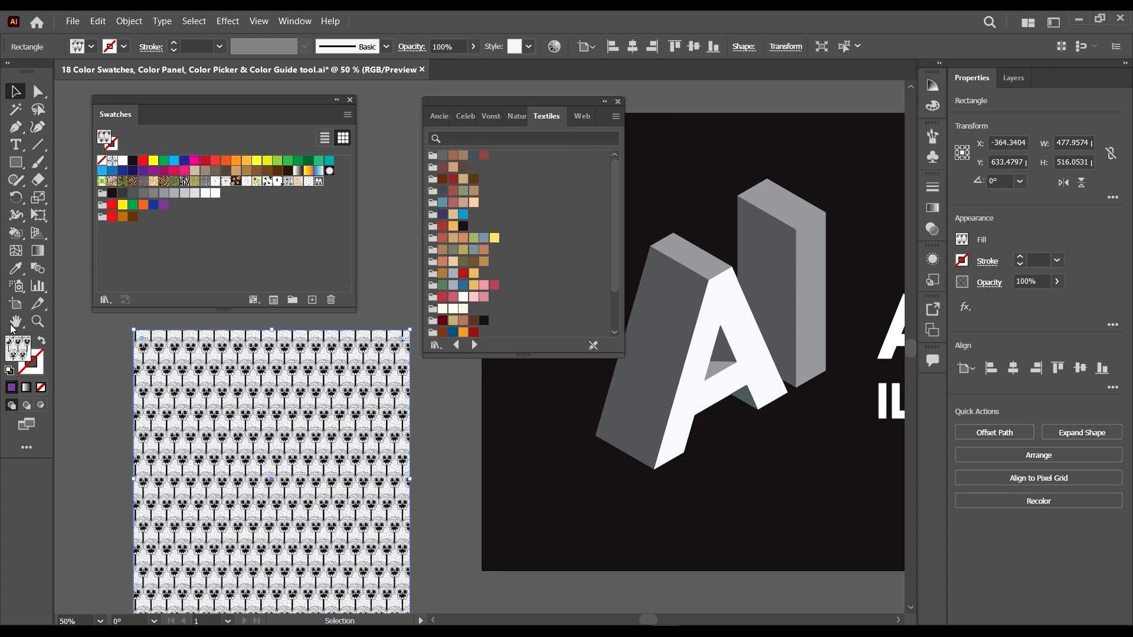
pyautogui.doubleClick(27, 353)
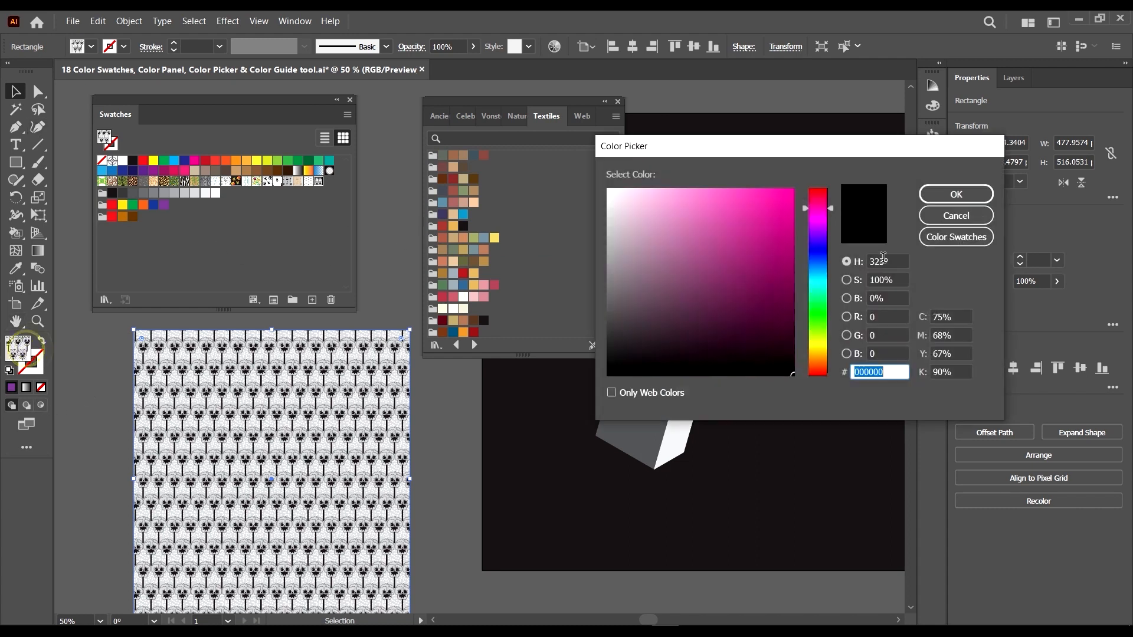
pyautogui.moveTo(839, 144); pyautogui.dragTo(802, 198)
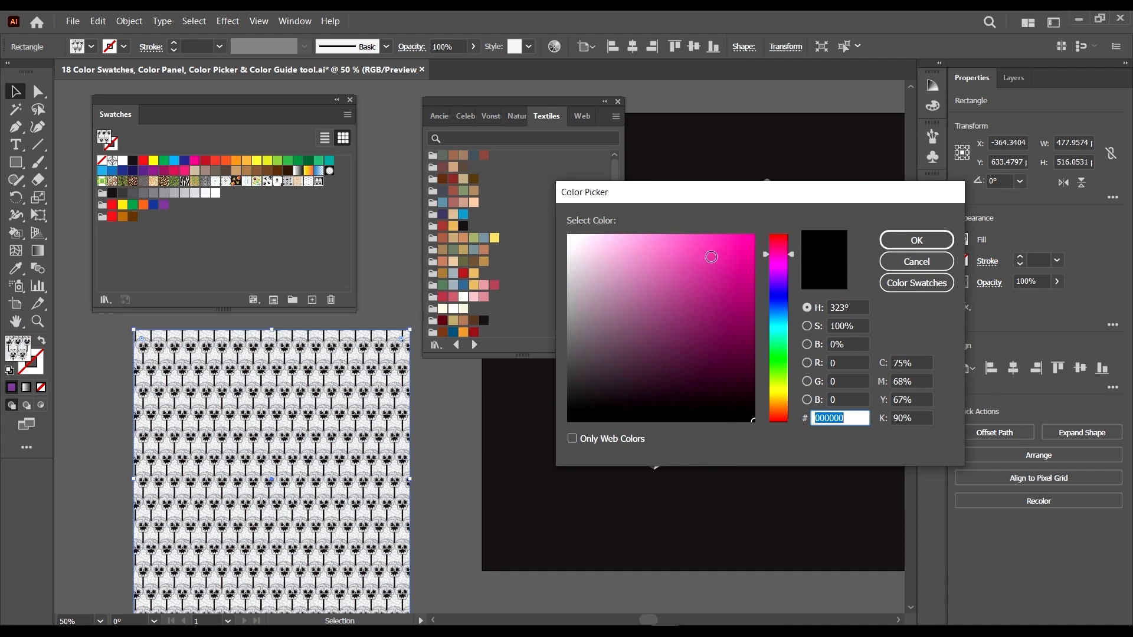
pyautogui.moveTo(814, 193); pyautogui.dragTo(730, 197)
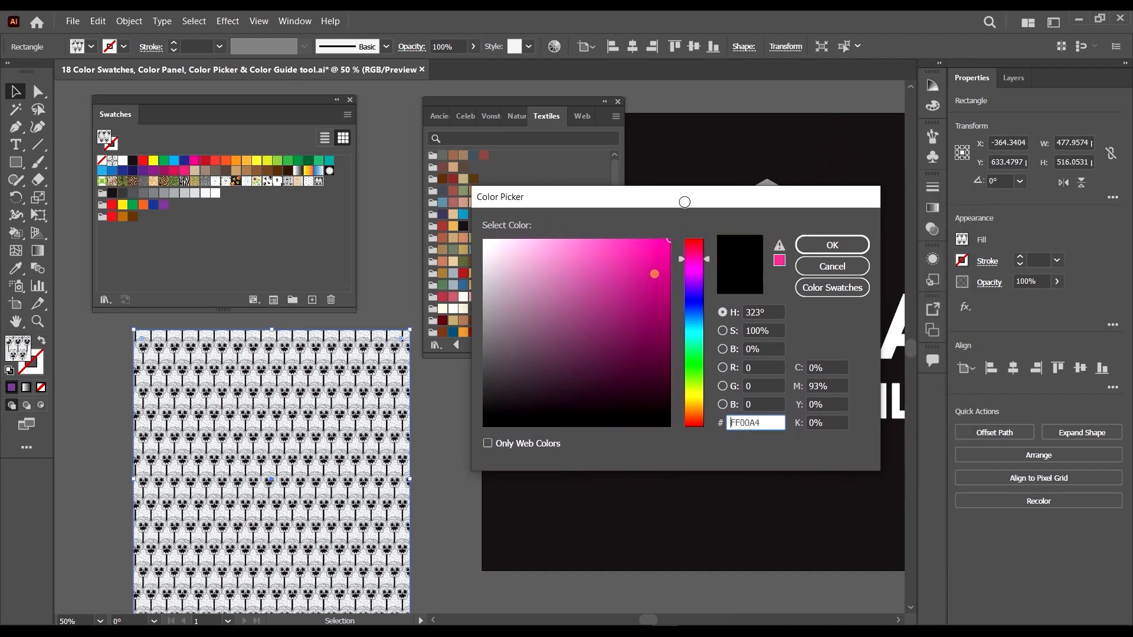
pyautogui.click(838, 266)
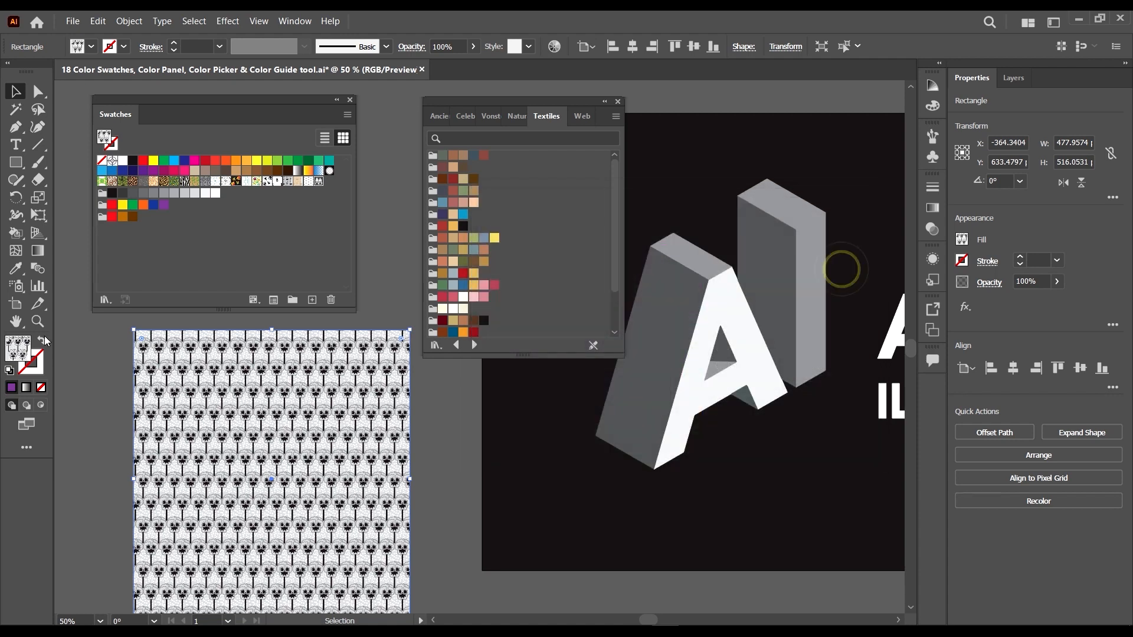
# - Fill the rectangle with the light cyan color 56D1E2 using the Color Picker
pyautogui.click(18, 348)
pyautogui.moveTo(649, 199); pyautogui.dragTo(669, 194)
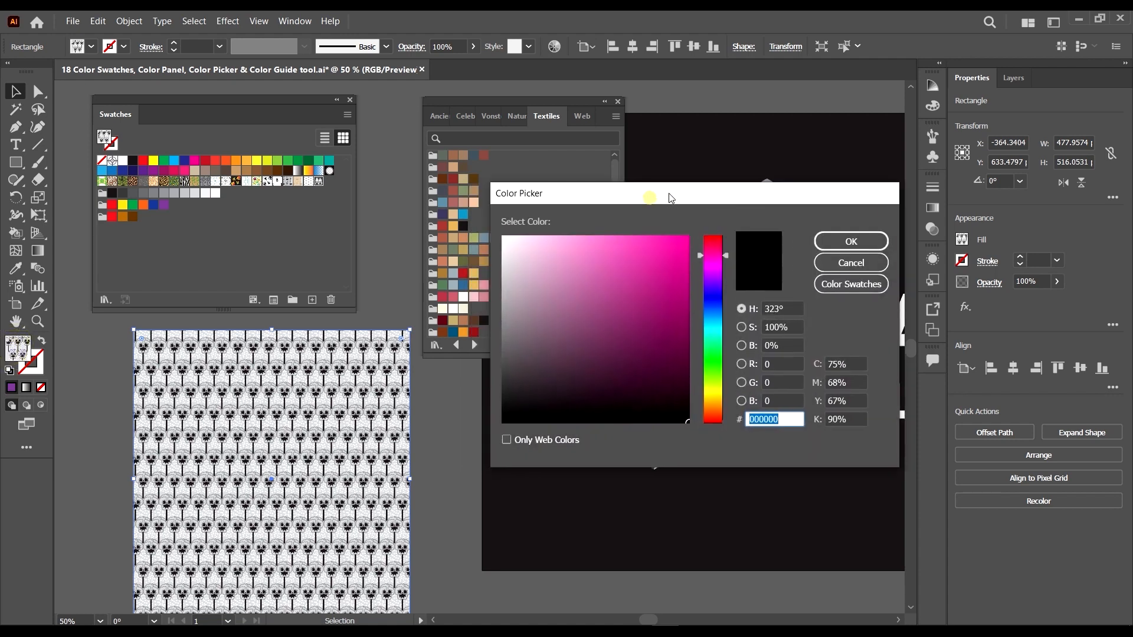
pyautogui.moveTo(685, 317)
pyautogui.mouseDown()
pyautogui.moveTo(683, 261)
pyautogui.moveTo(637, 256)
pyautogui.moveTo(674, 252)
pyautogui.moveTo(662, 336)
pyautogui.moveTo(602, 261)
pyautogui.mouseUp()
pyautogui.moveTo(712, 352); pyautogui.dragTo(714, 325)
pyautogui.moveTo(626, 259); pyautogui.dragTo(616, 253)
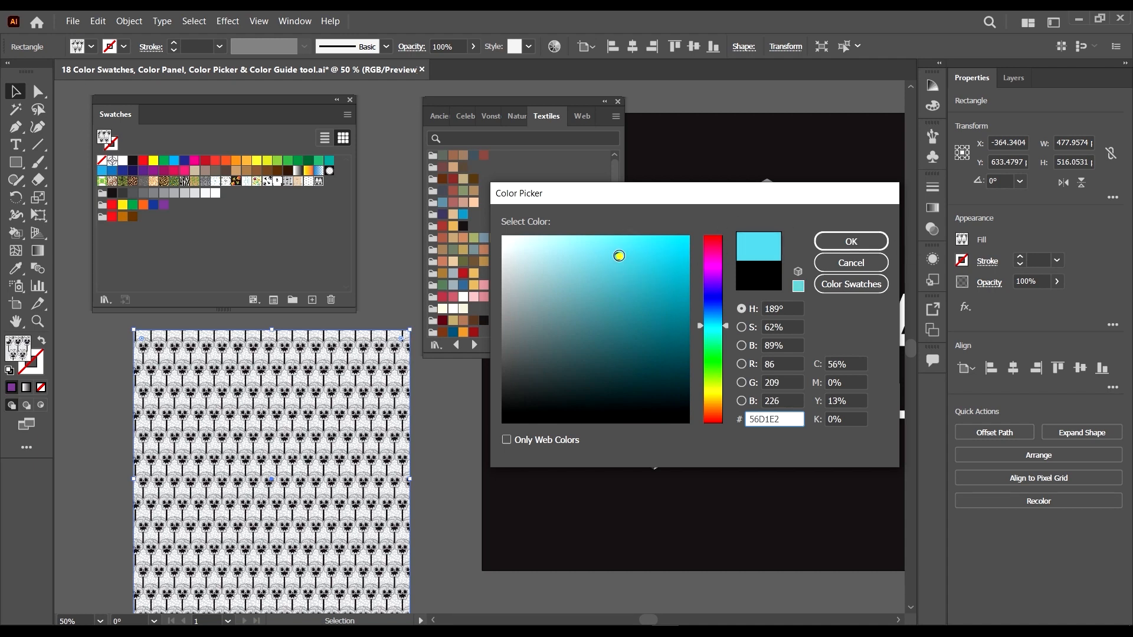
pyautogui.click(837, 242)
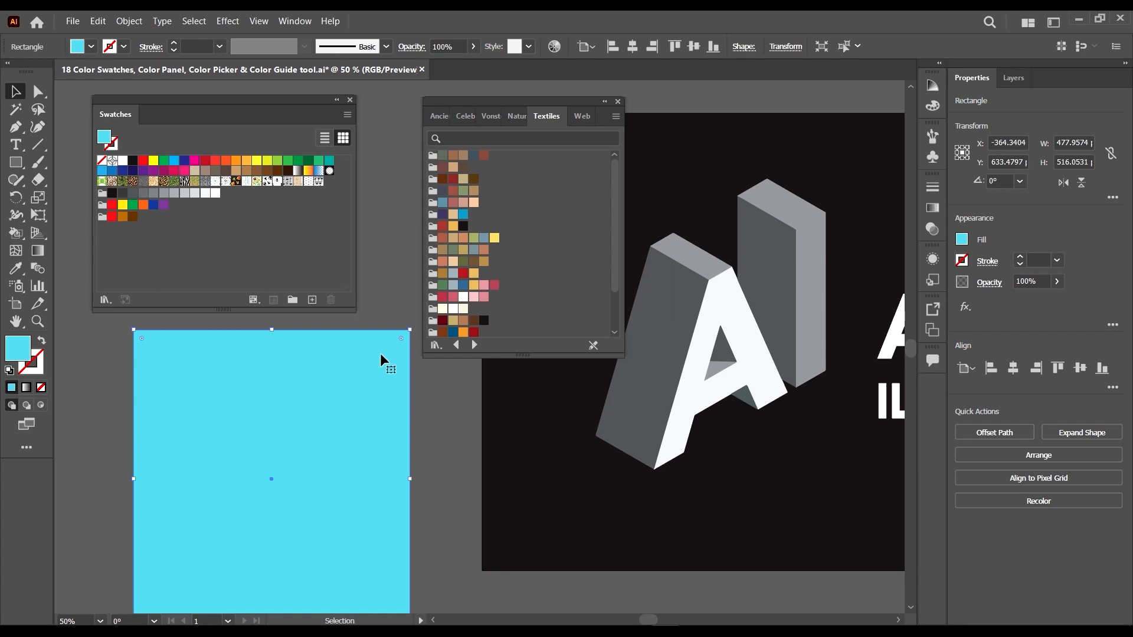
# - Start a new swatch from the rectangle's fill and adjust its color to R=83, G=10, B=226
pyautogui.click(312, 300)
pyautogui.moveTo(562, 185); pyautogui.dragTo(634, 211)
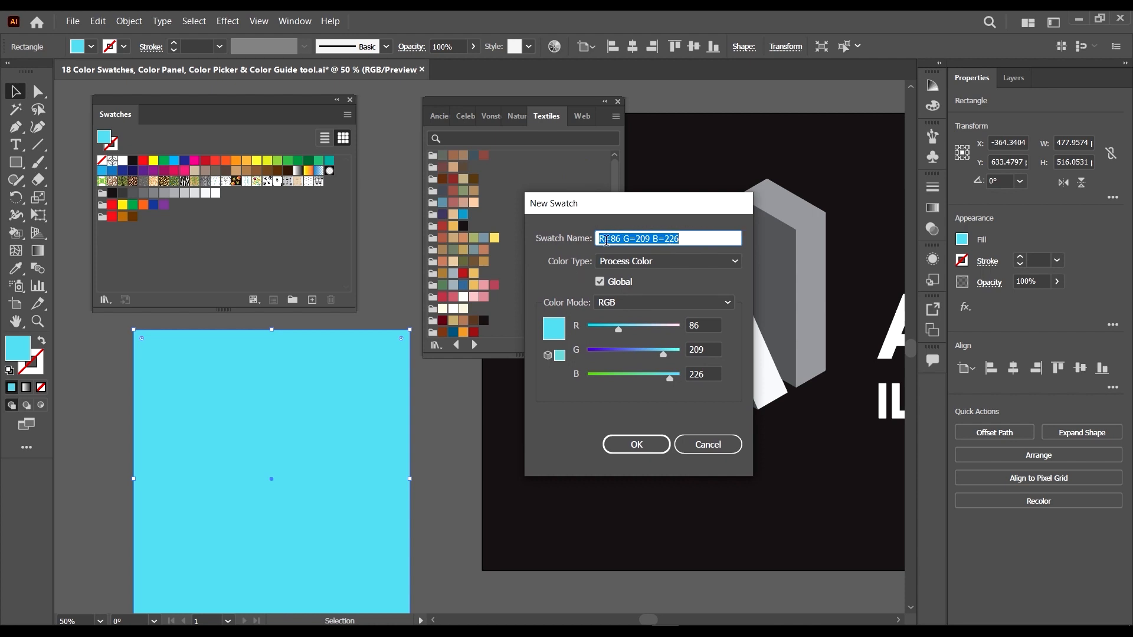
pyautogui.click(613, 238)
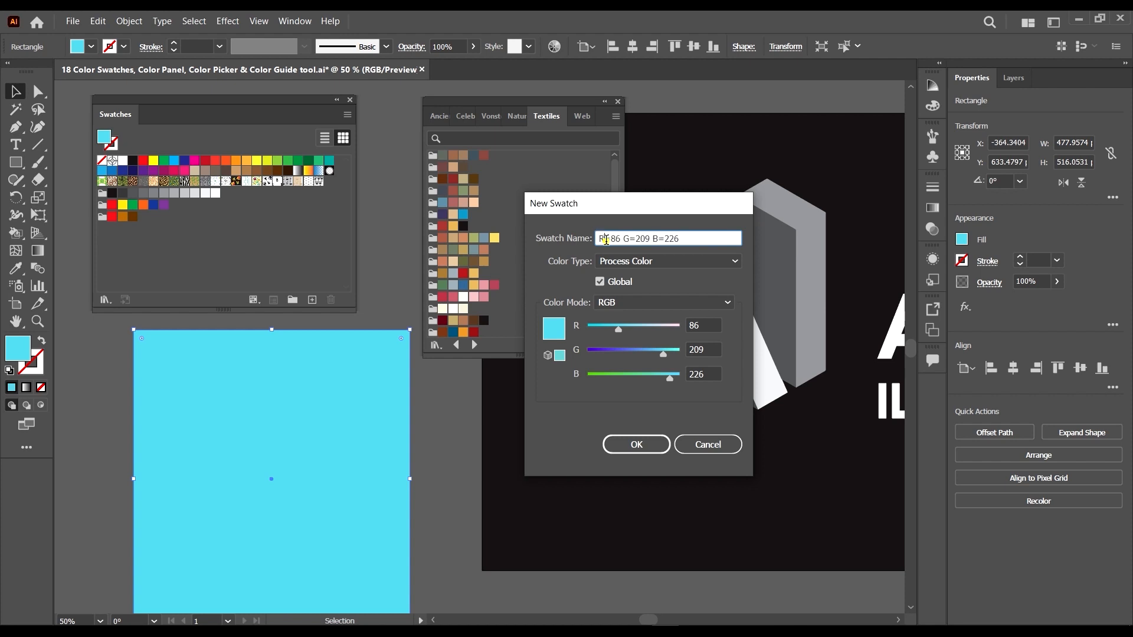
pyautogui.doubleClick(607, 238)
pyautogui.click(672, 261)
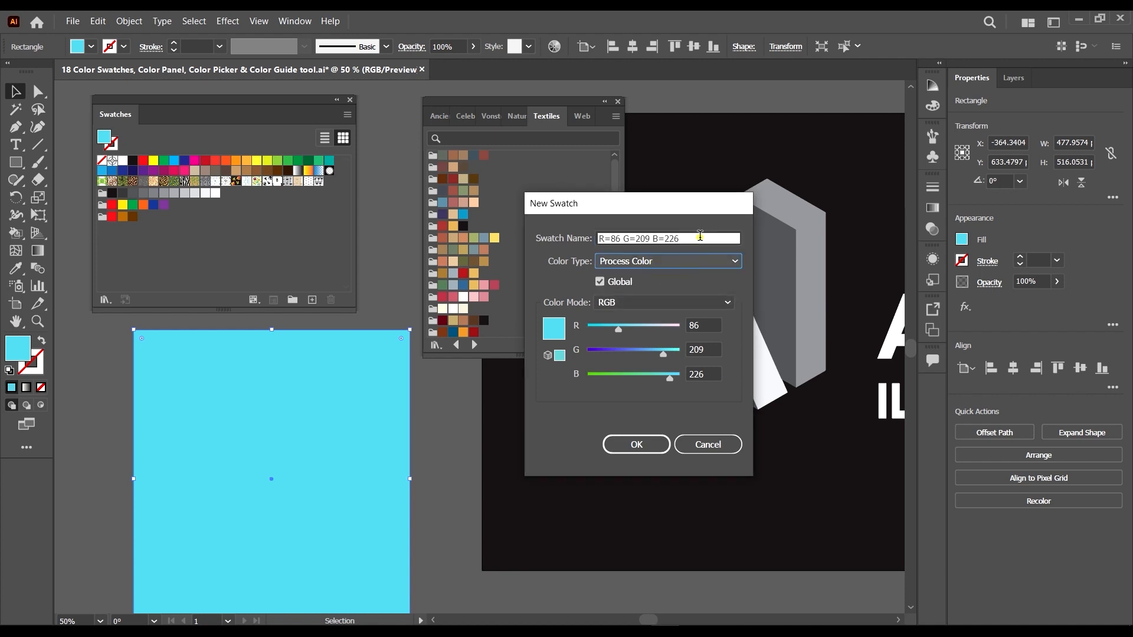
pyautogui.tripleClick(700, 236)
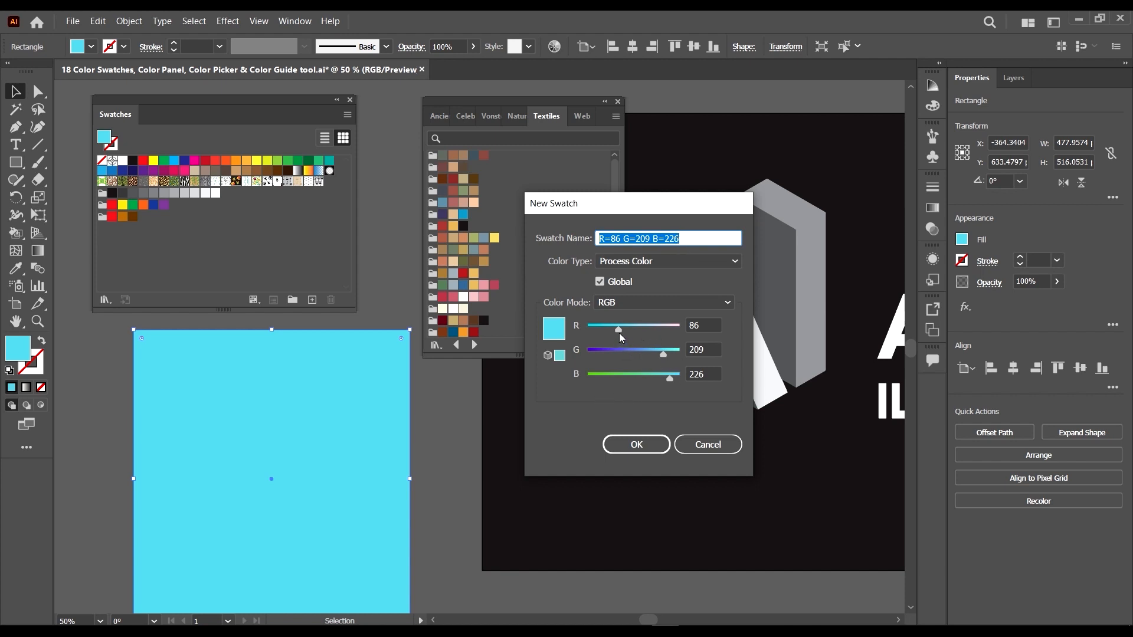
pyautogui.moveTo(619, 330); pyautogui.dragTo(642, 353)
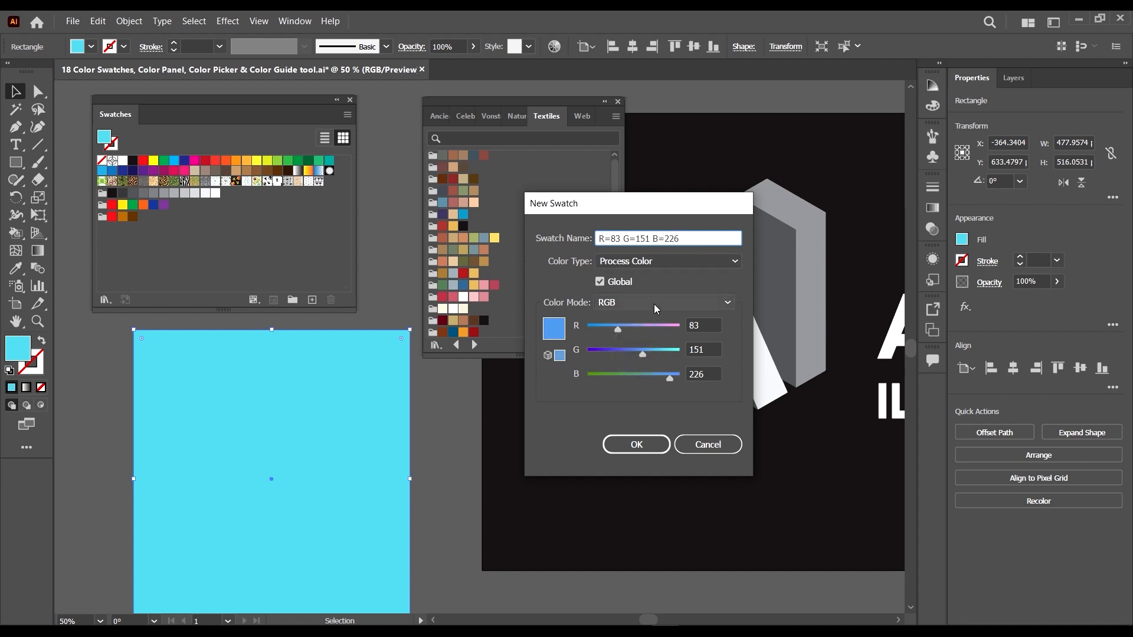
pyautogui.moveTo(650, 354); pyautogui.dragTo(589, 349)
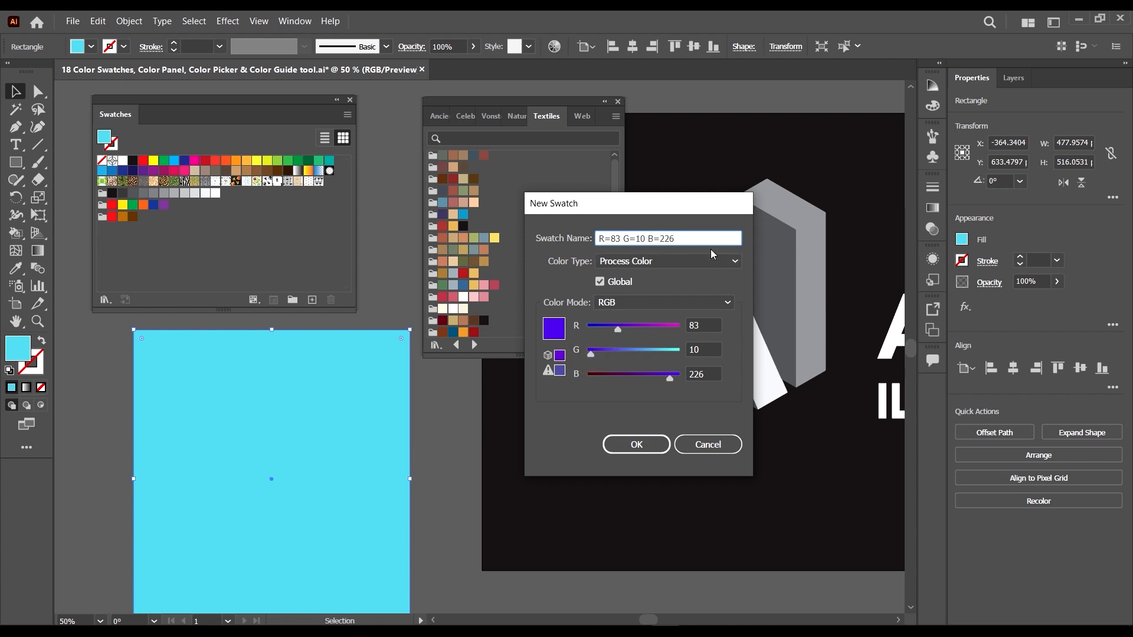
# - Try the Grayscale and HSB color modes for the new swatch
pyautogui.click(676, 303)
pyautogui.click(647, 301)
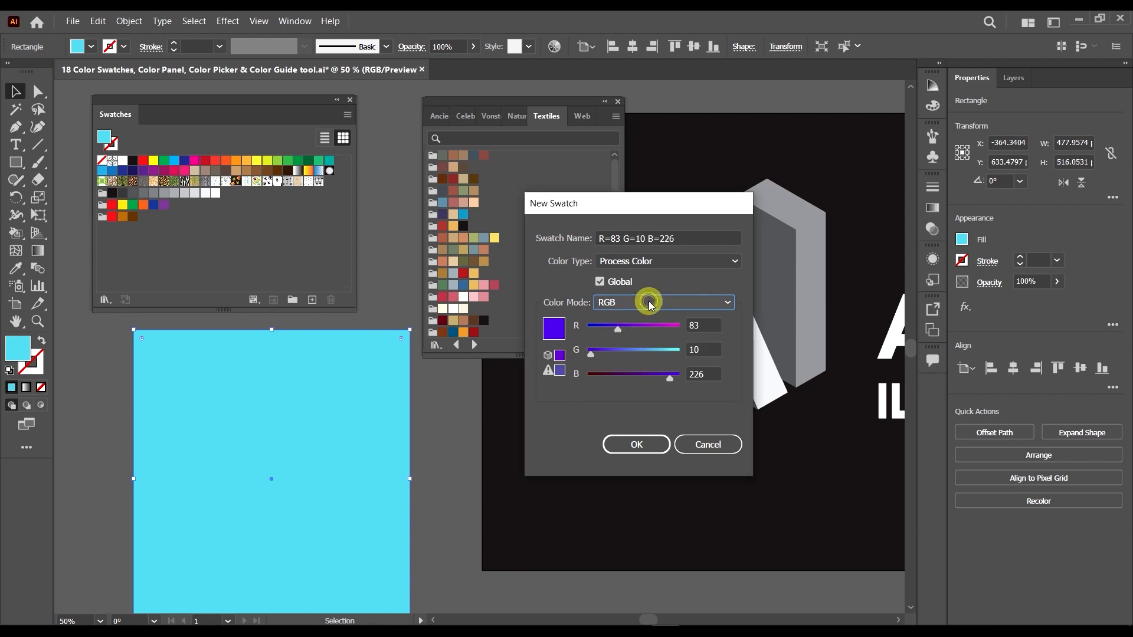
pyautogui.click(648, 301)
pyautogui.click(649, 302)
pyautogui.click(656, 299)
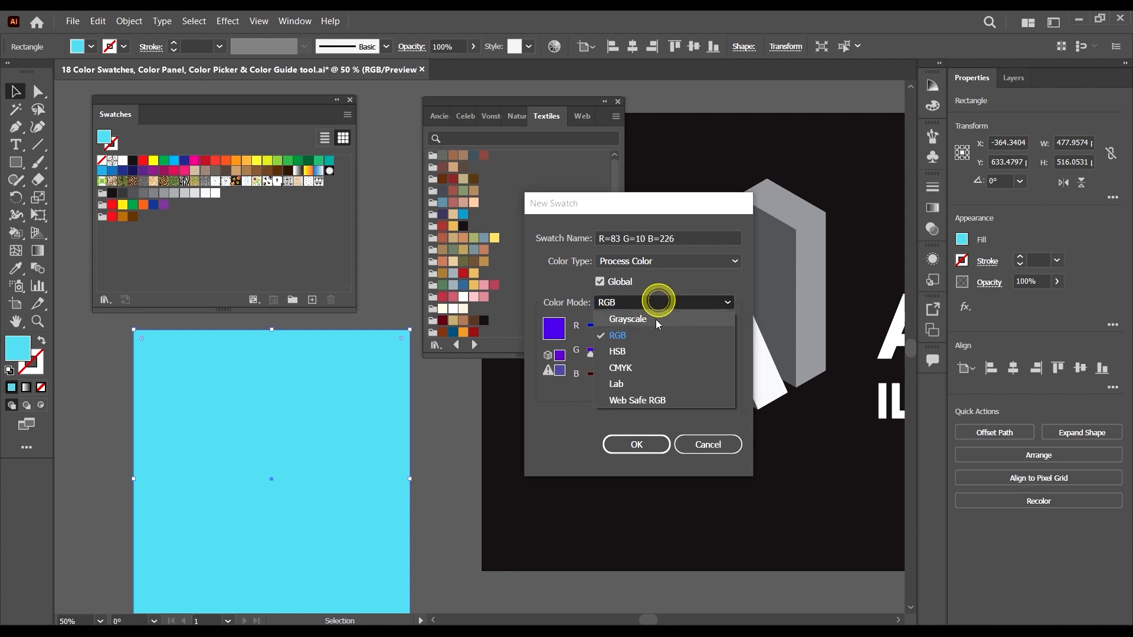
pyautogui.click(653, 319)
pyautogui.click(693, 302)
pyautogui.click(664, 350)
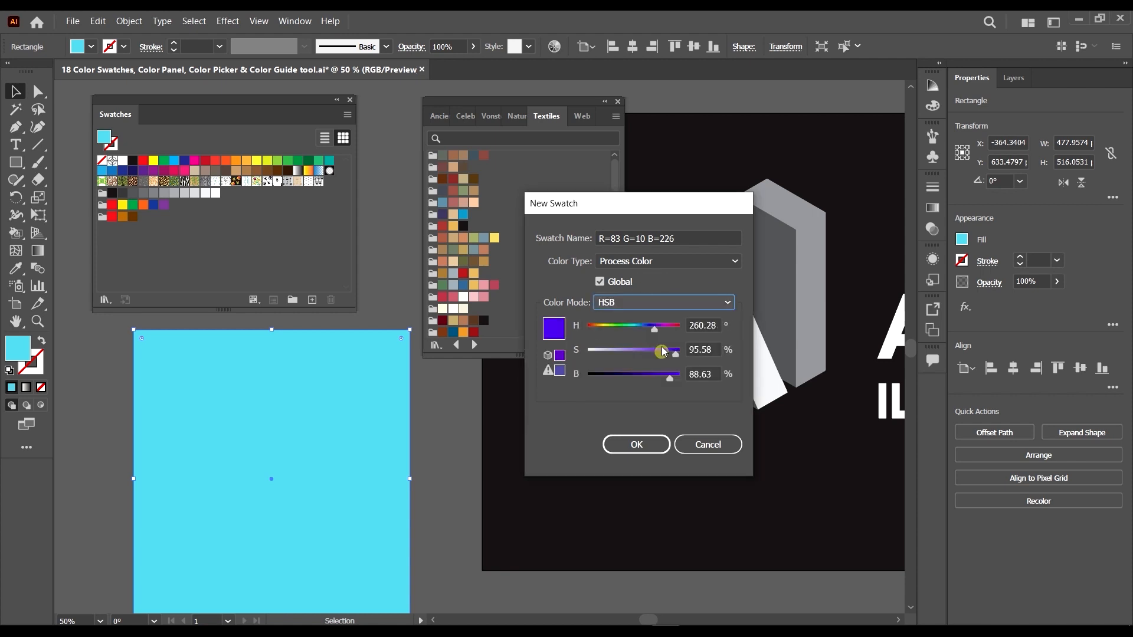
# - Try the CMYK, Lab and Web Safe RGB color modes for the new swatch, and return it to RGB
pyautogui.click(670, 303)
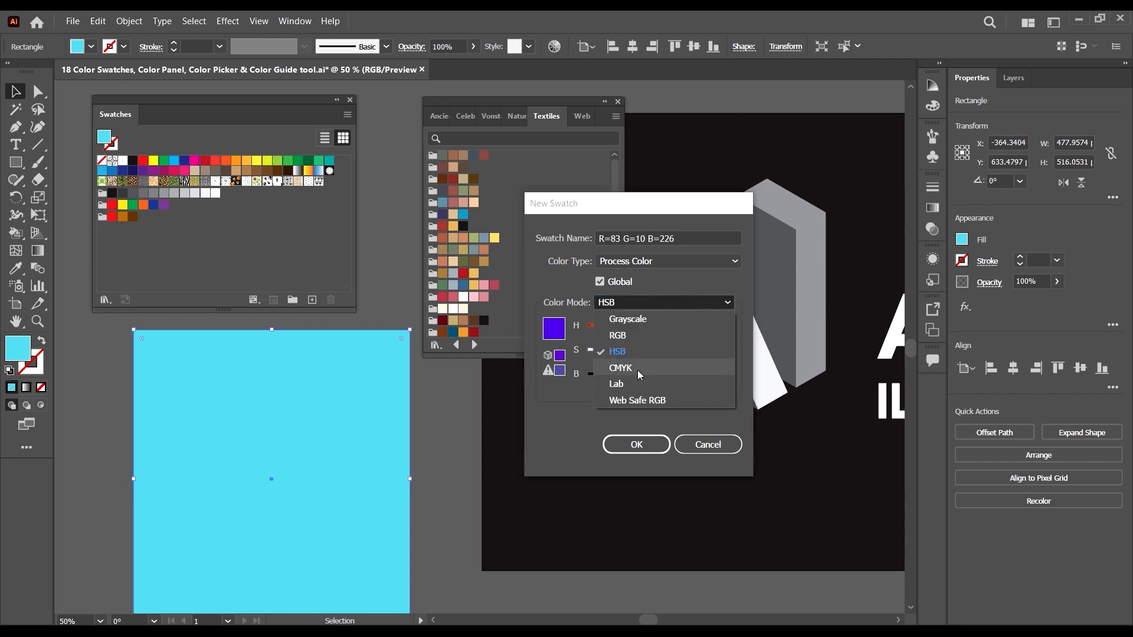
pyautogui.click(635, 368)
pyautogui.click(659, 304)
pyautogui.click(642, 383)
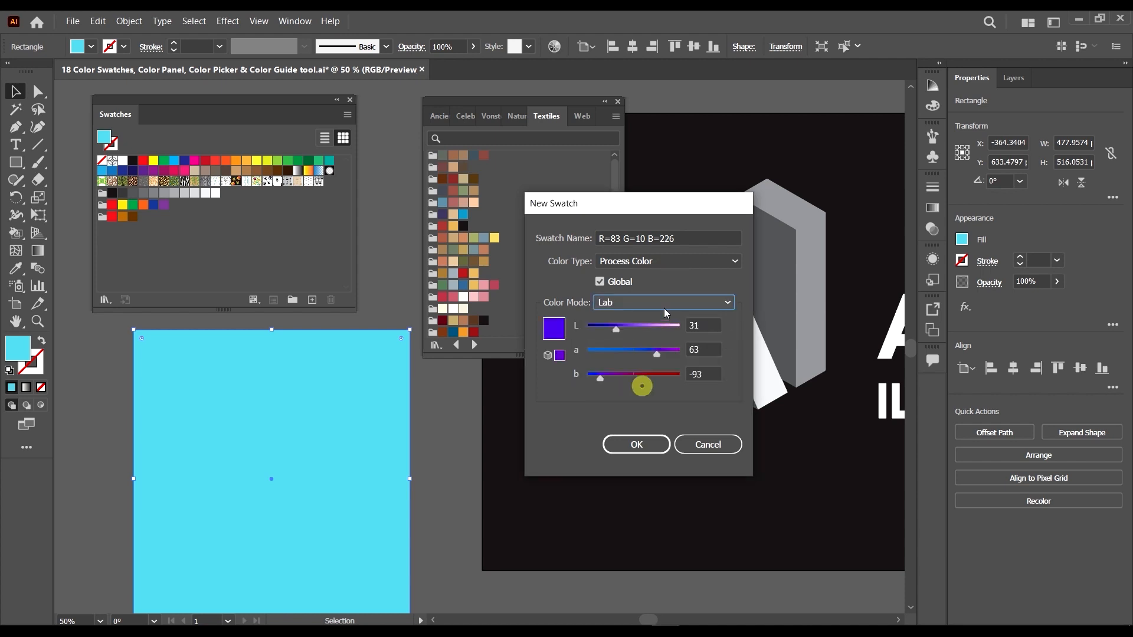
pyautogui.click(652, 301)
pyautogui.click(652, 403)
pyautogui.click(658, 302)
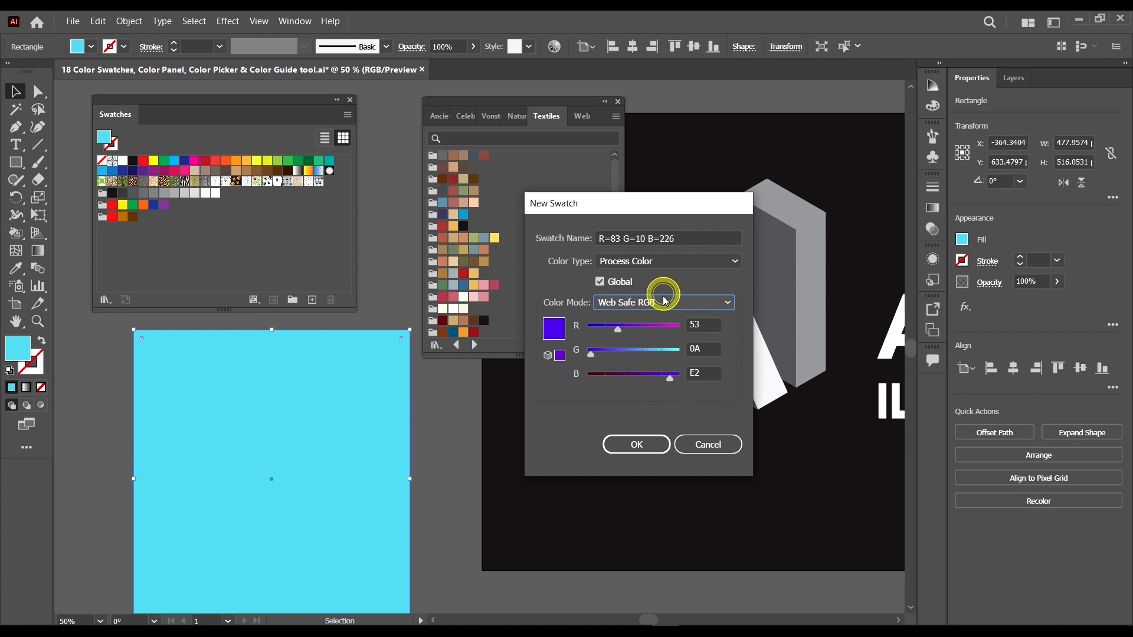
pyautogui.click(653, 334)
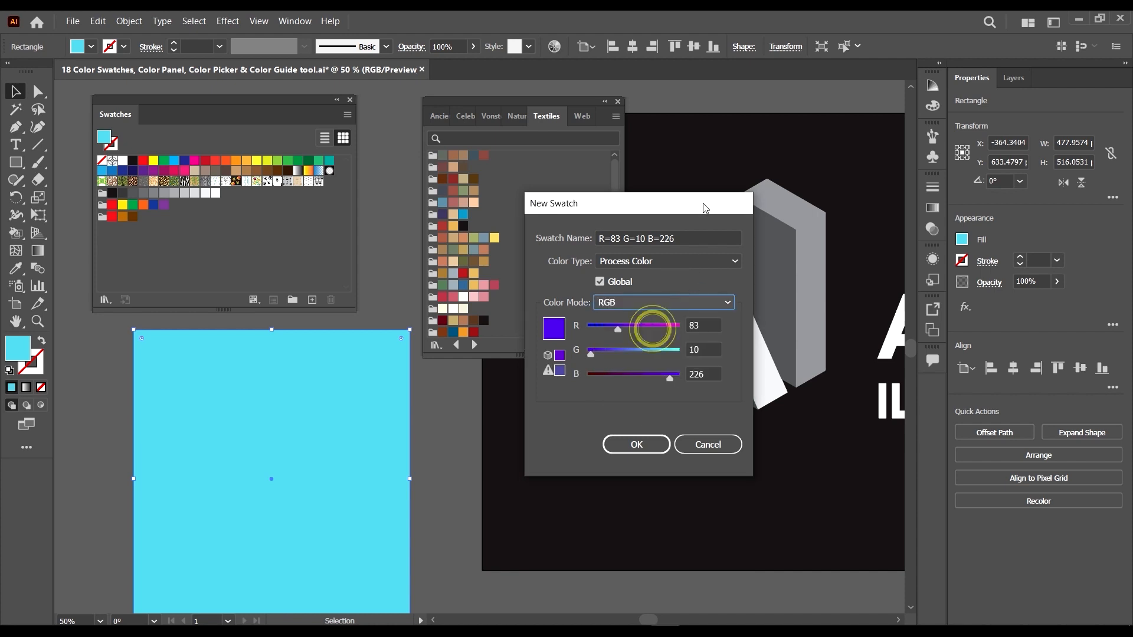
# - Adjust the swatch color to R=144, G=38, B=226 and save it with the name New Swatch
pyautogui.moveTo(702, 203); pyautogui.dragTo(735, 175)
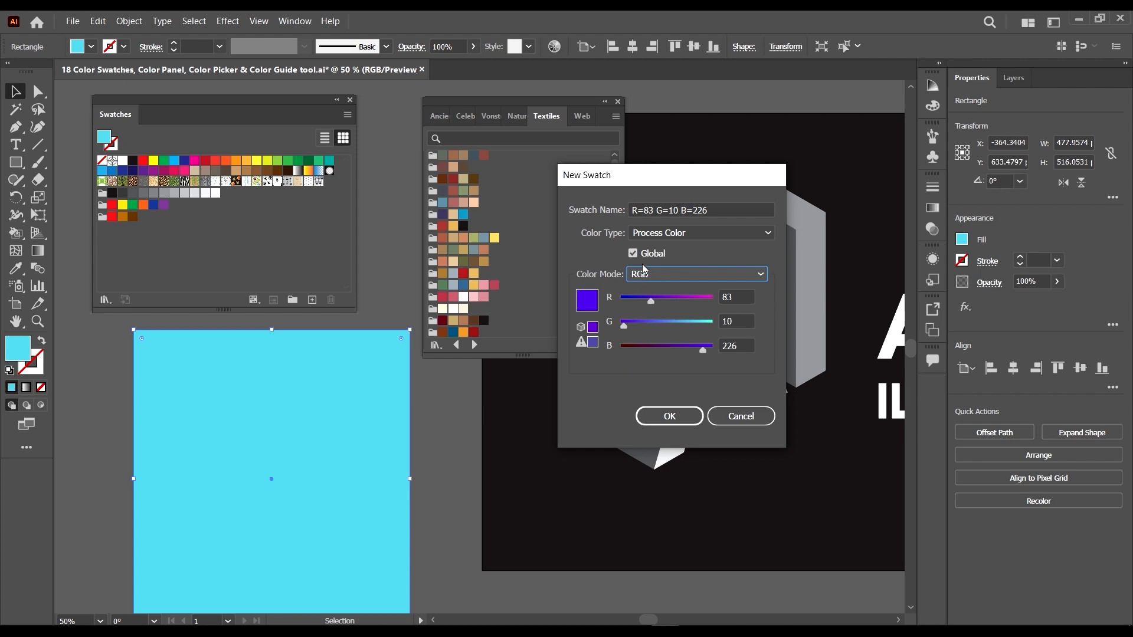
pyautogui.moveTo(651, 303); pyautogui.dragTo(632, 328)
pyautogui.click(716, 210)
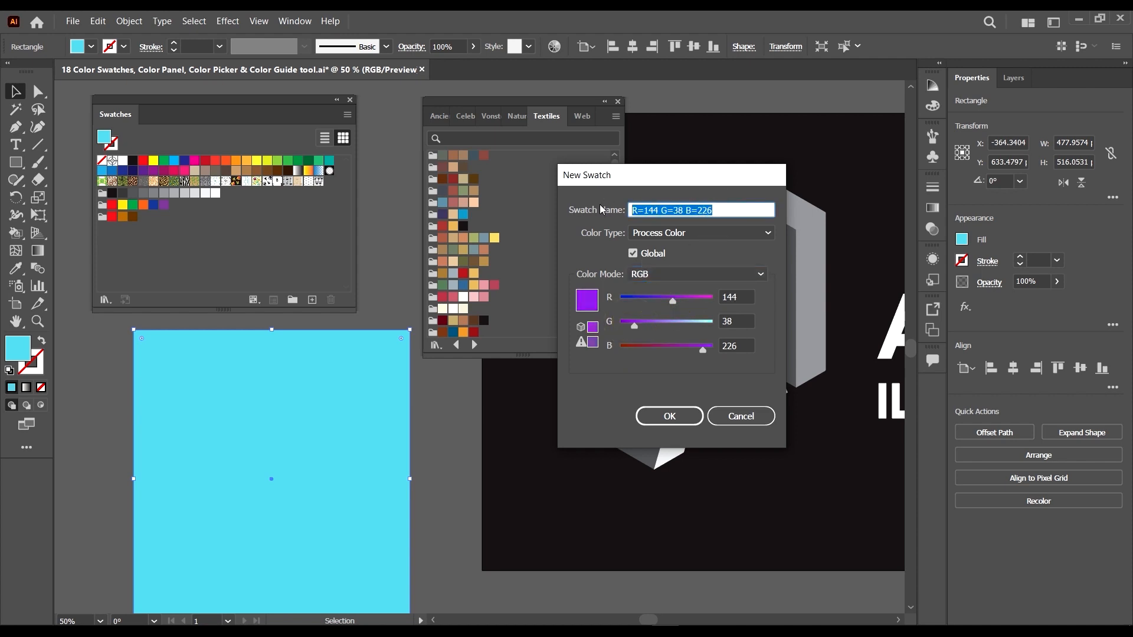
pyautogui.write('New Swa')
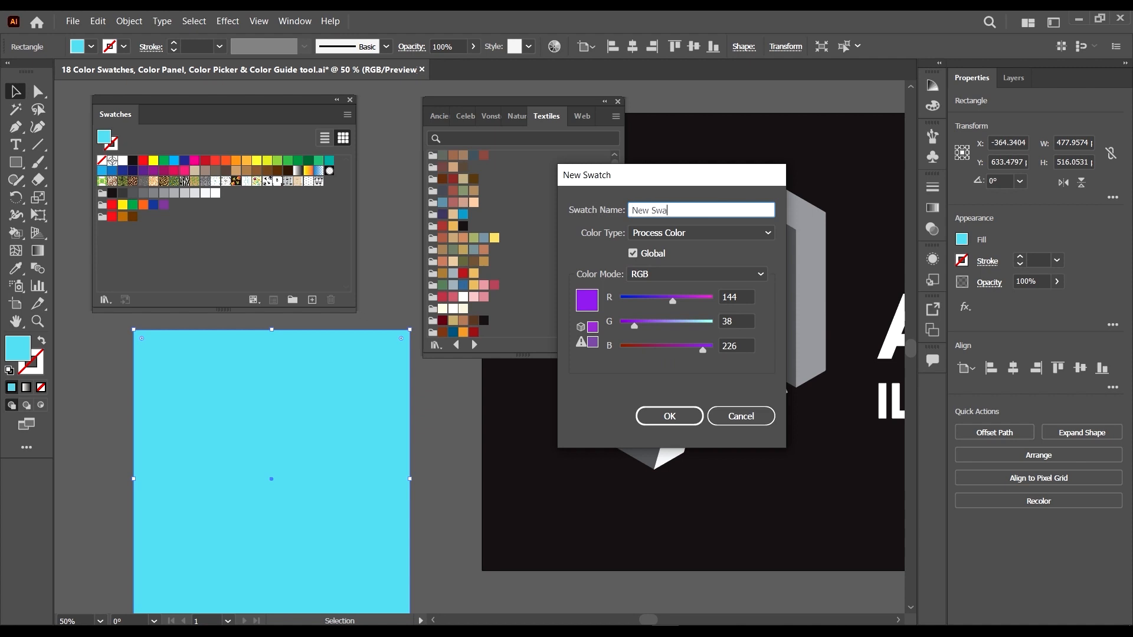
pyautogui.write('tch')
pyautogui.click(668, 417)
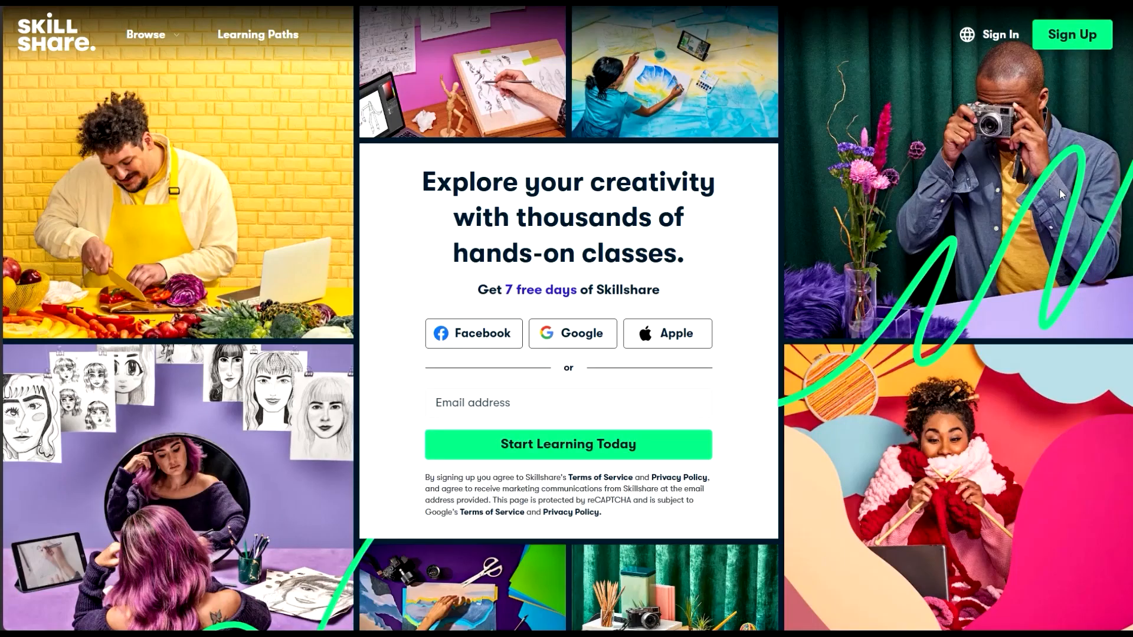
# - Look through the Skillshare website's home page and its Online Classes catalog
pyautogui.scroll(-15, 1062, 190)
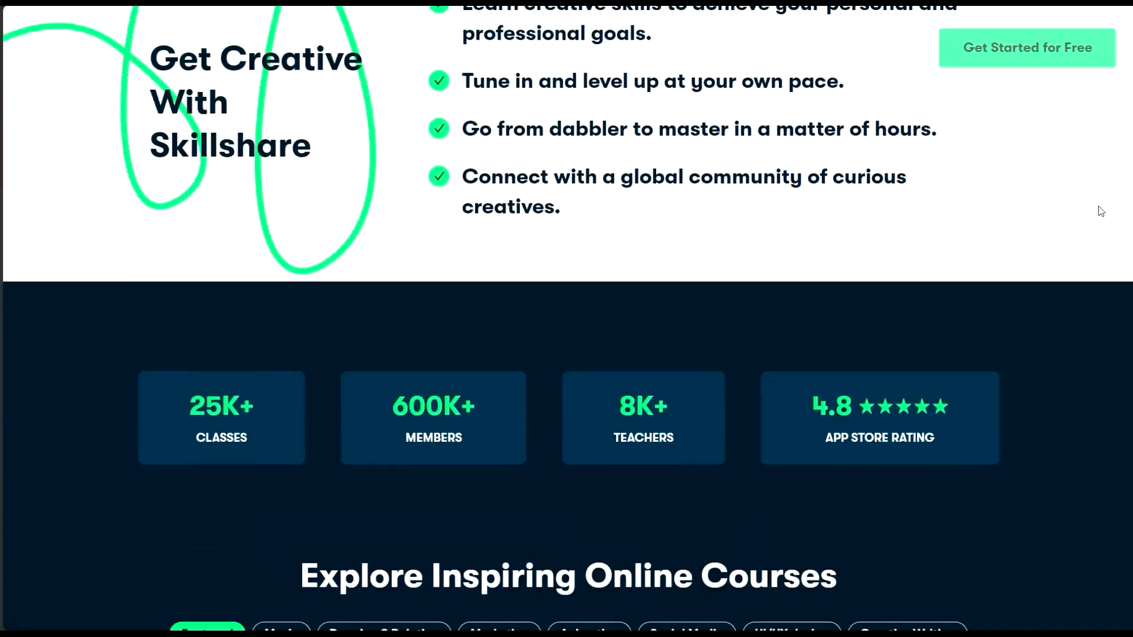
pyautogui.scroll(-12, 1103, 204)
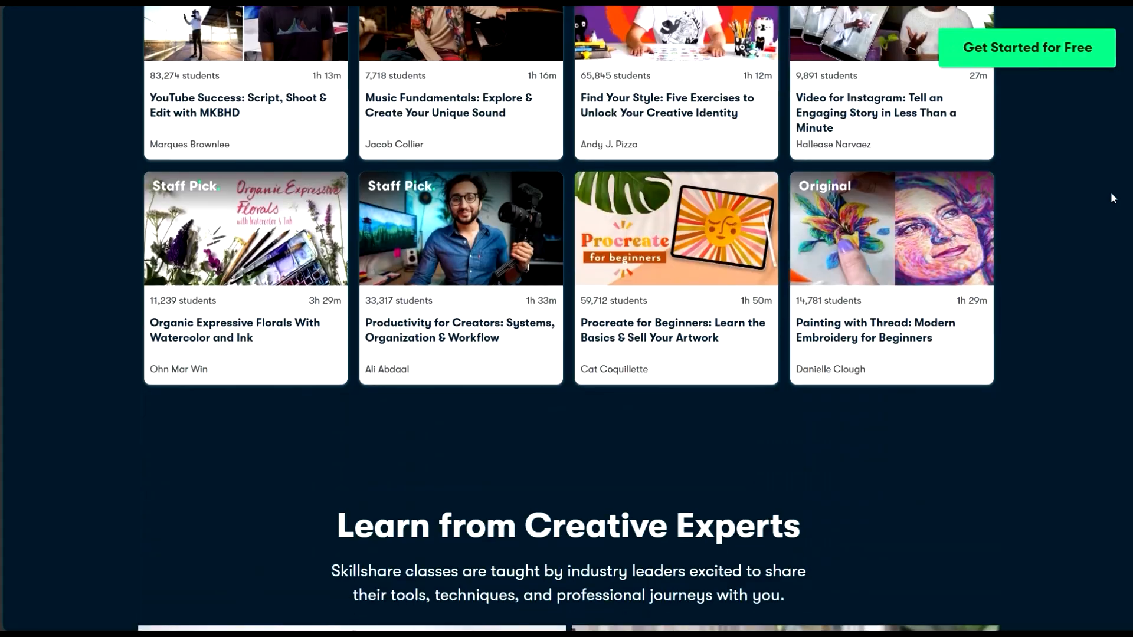
pyautogui.scroll(-14, 1112, 197)
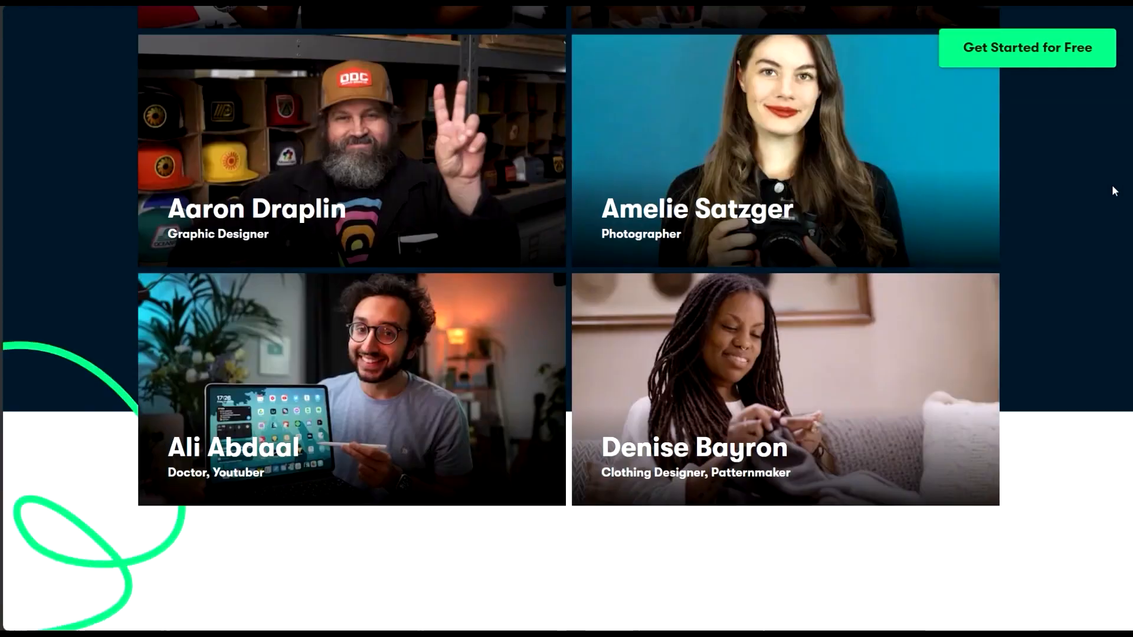
pyautogui.scroll(-15, 1111, 189)
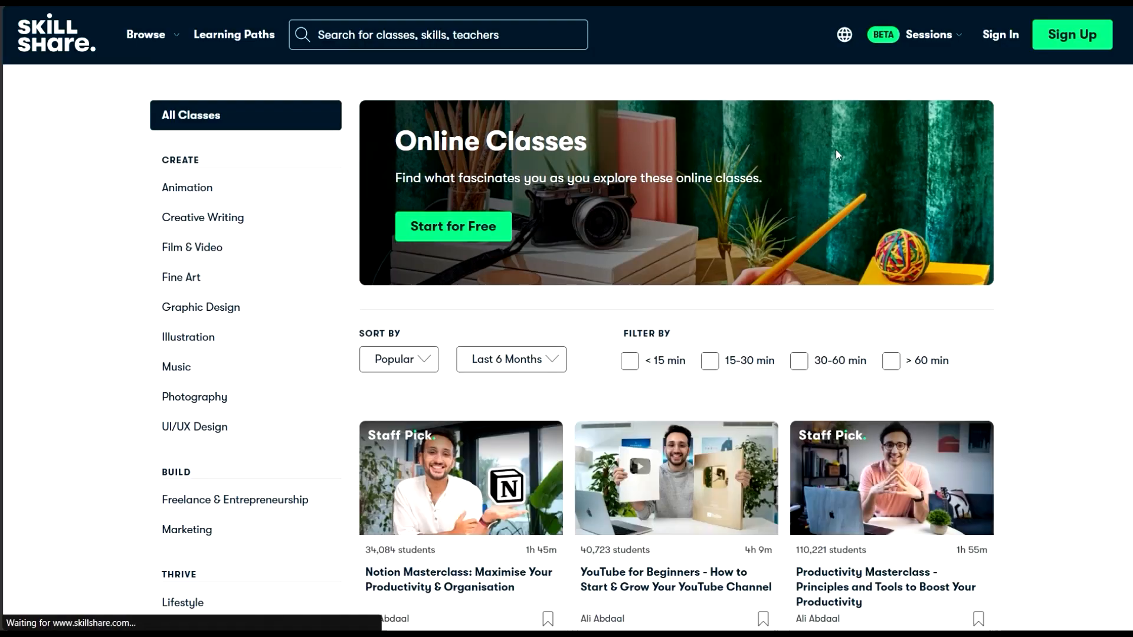
pyautogui.scroll(-10, 835, 149)
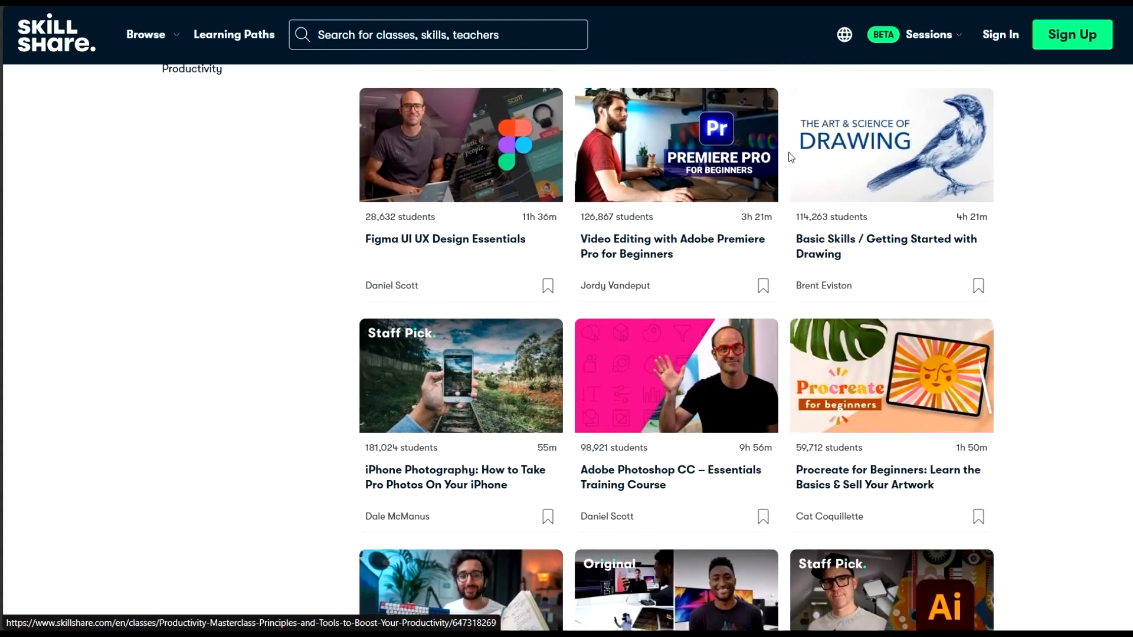
pyautogui.scroll(-7, 791, 156)
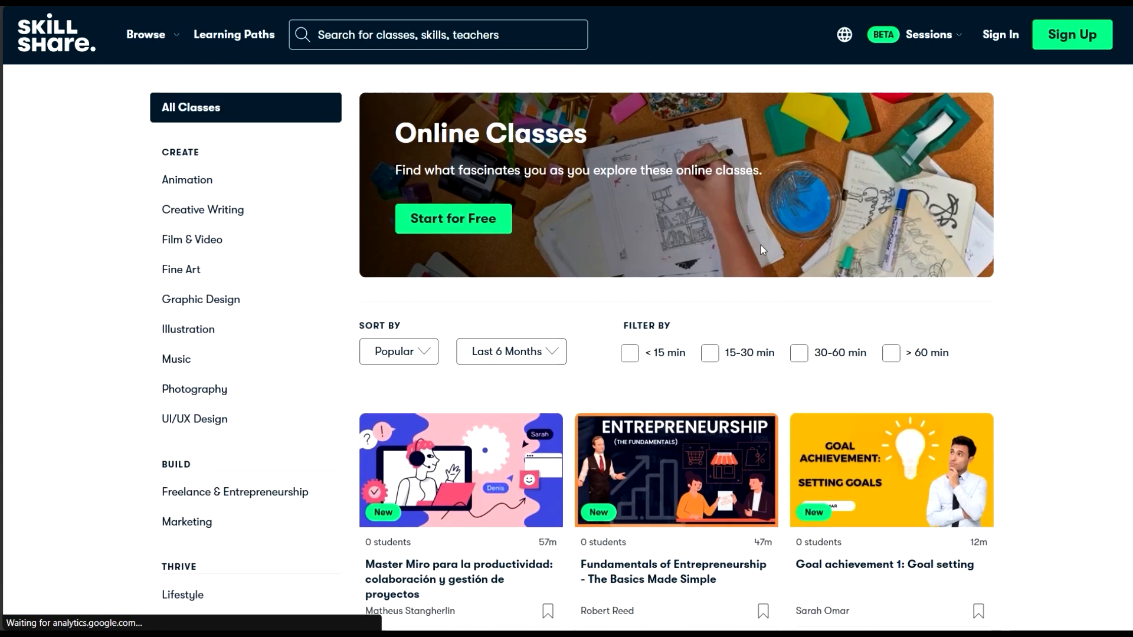
pyautogui.scroll(-5, 762, 250)
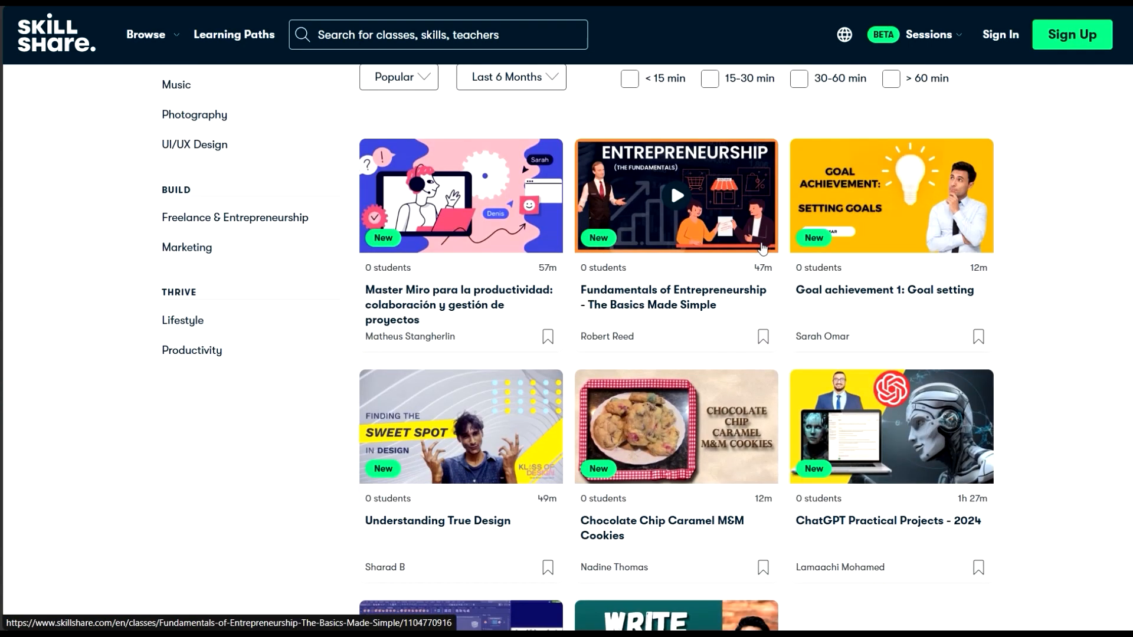
pyautogui.scroll(-5, 763, 248)
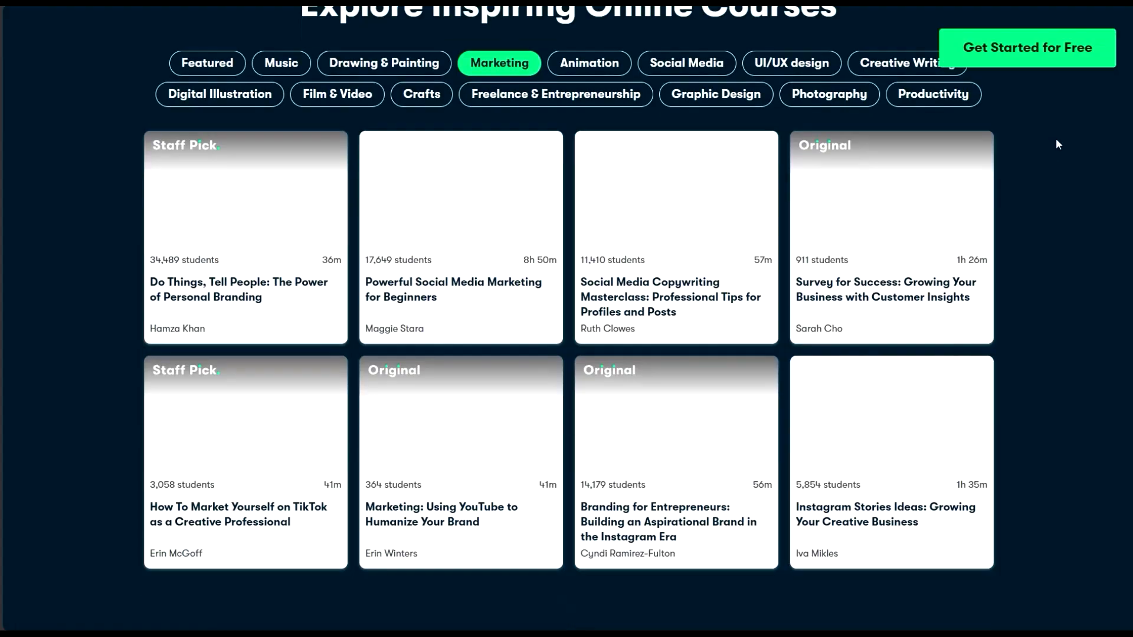
# - View the Skillshare home page's featured courses in the Animation, Social Media and UI/UX design categories
pyautogui.scroll(3, 931, 124)
pyautogui.scroll(-3, 911, 120)
pyautogui.scroll(2, 657, 122)
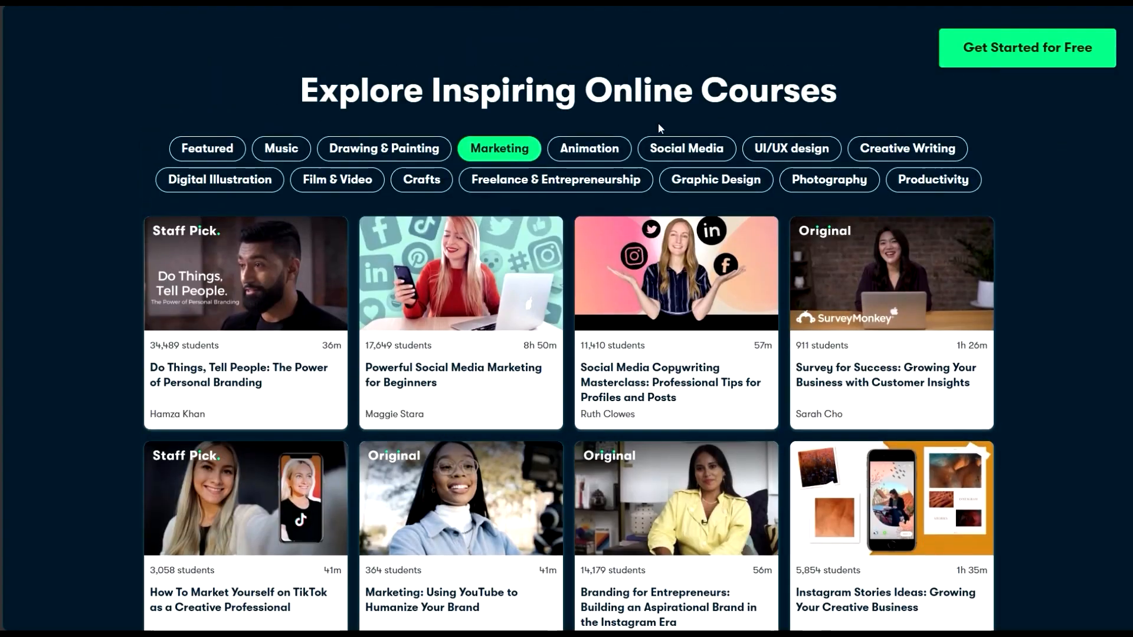
pyautogui.click(589, 148)
pyautogui.click(687, 149)
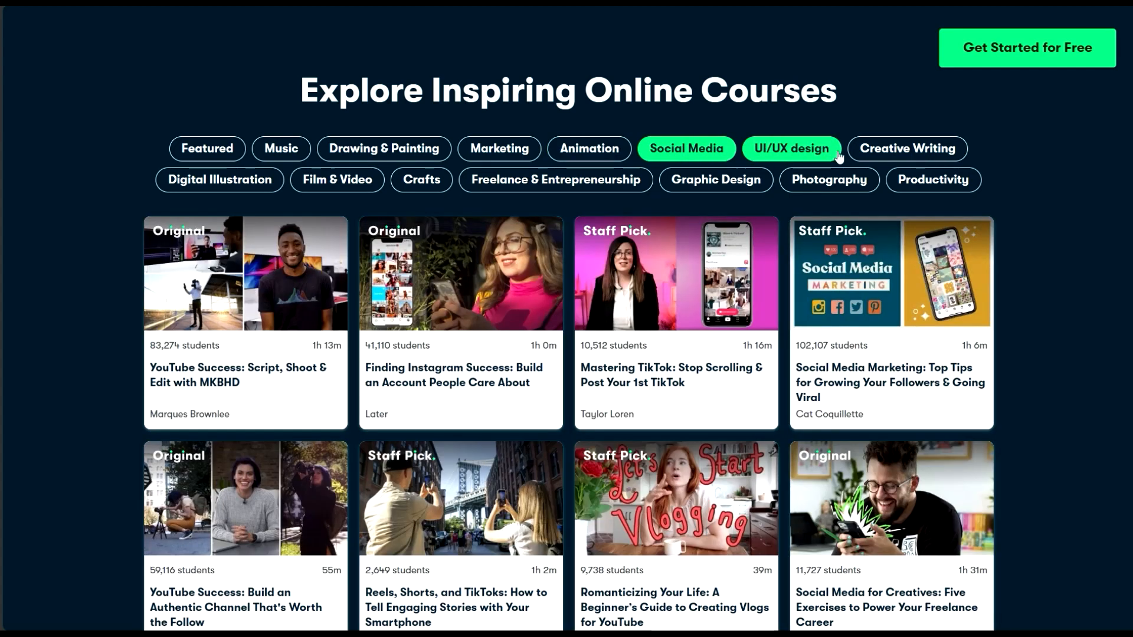
pyautogui.click(801, 157)
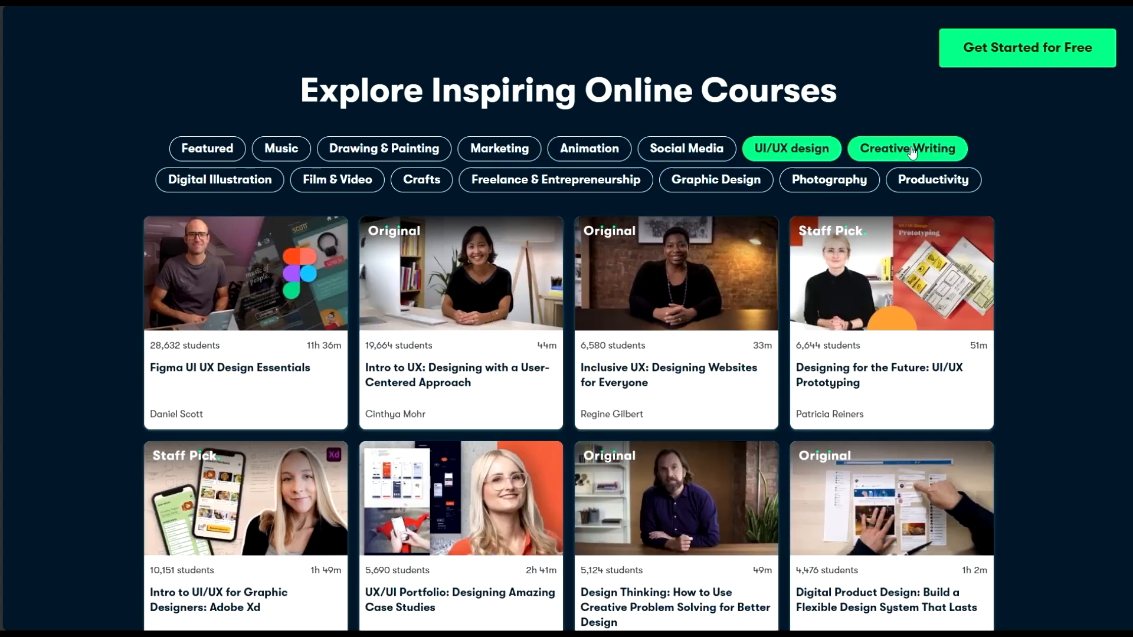
# - View the featured courses from Creative Writing and Digital Illustration through Freelance & Entrepreneurship, Graphic Design, Photography and Productivity
pyautogui.click(909, 150)
pyautogui.click(221, 180)
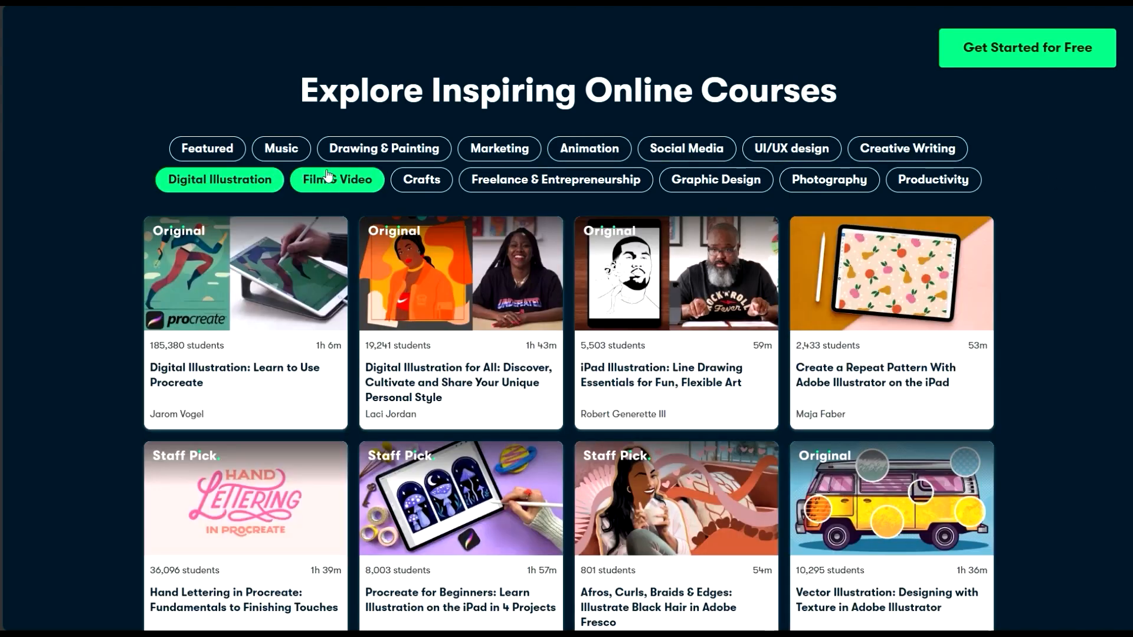
pyautogui.click(342, 179)
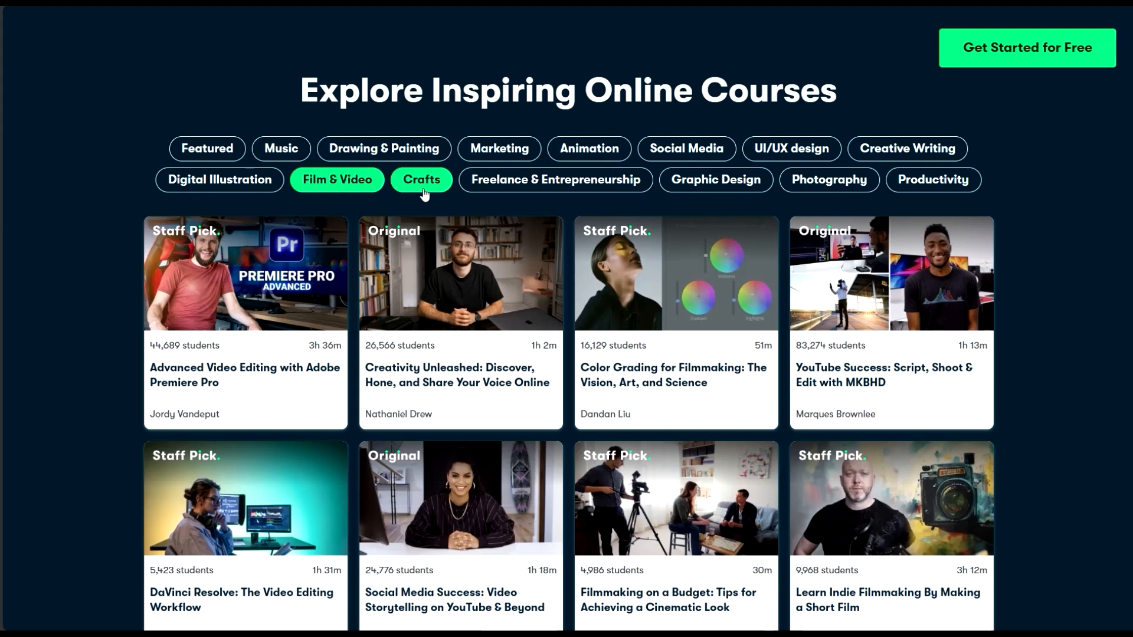
pyautogui.click(424, 188)
pyautogui.click(581, 184)
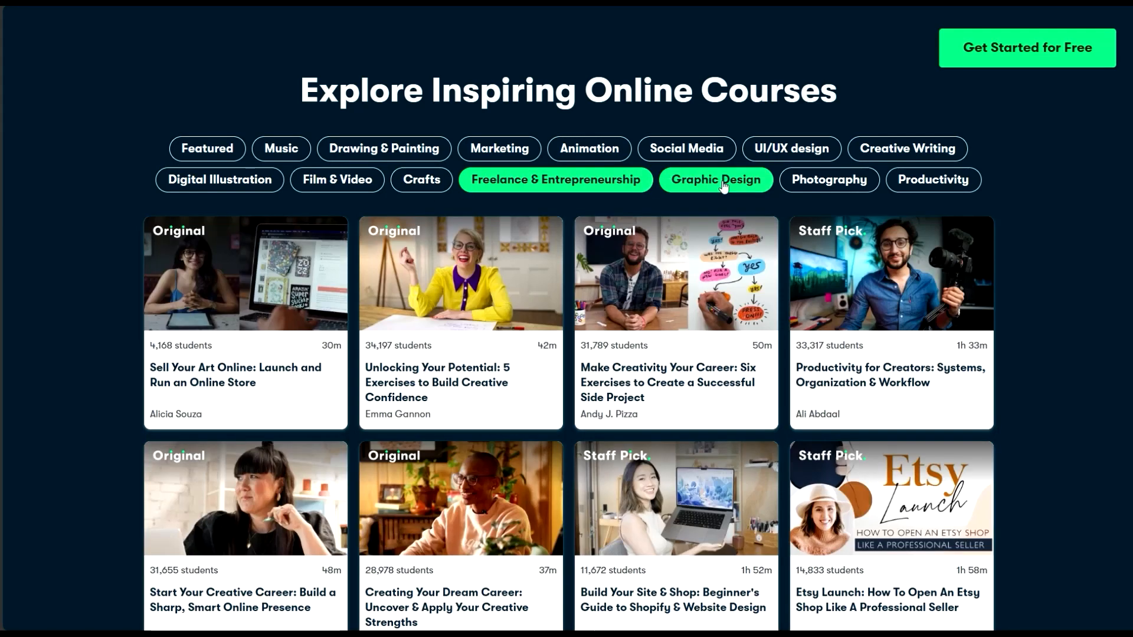
pyautogui.click(723, 186)
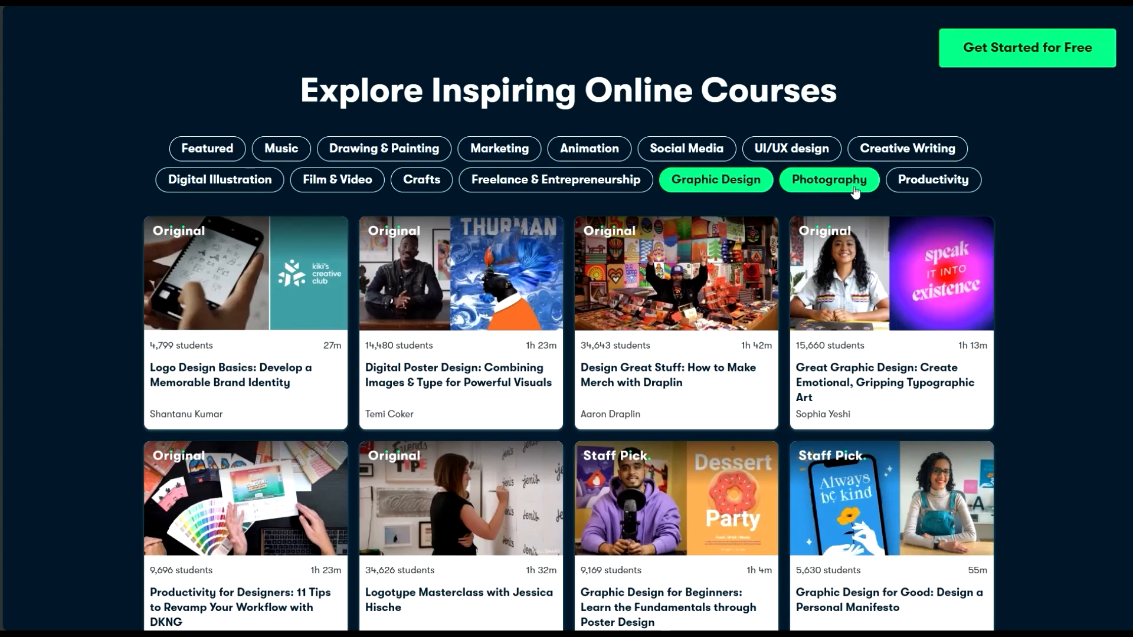
pyautogui.click(855, 187)
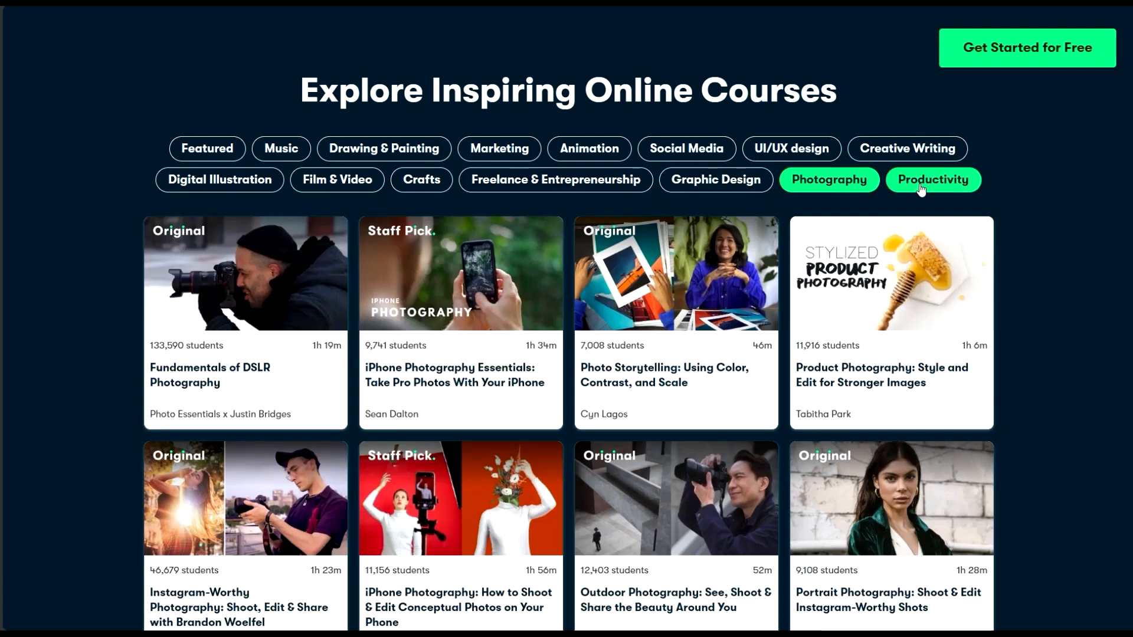
pyautogui.click(922, 188)
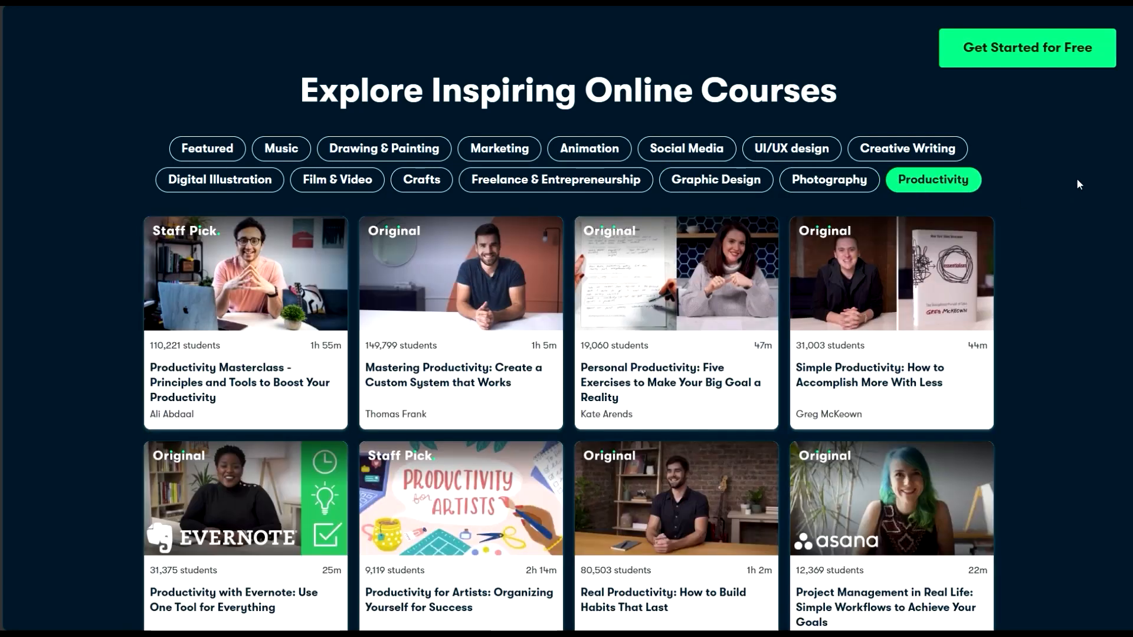
# - Open the All Classes catalog and look through its featured and popular classes down to the end of the page
pyautogui.scroll(20, 1076, 178)
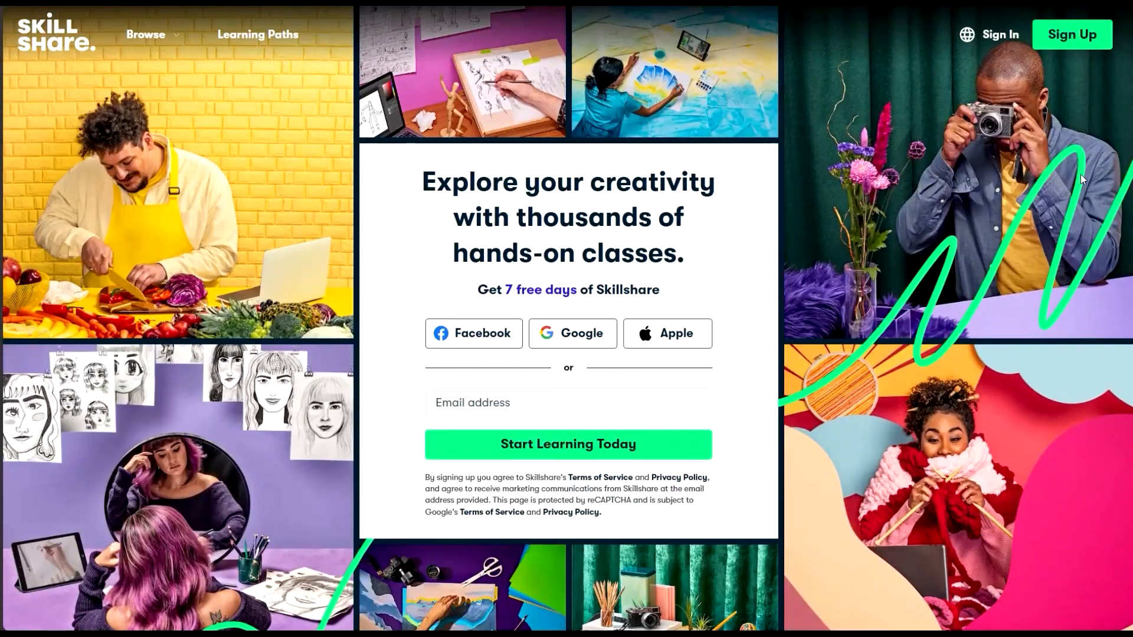
pyautogui.moveTo(181, 36)
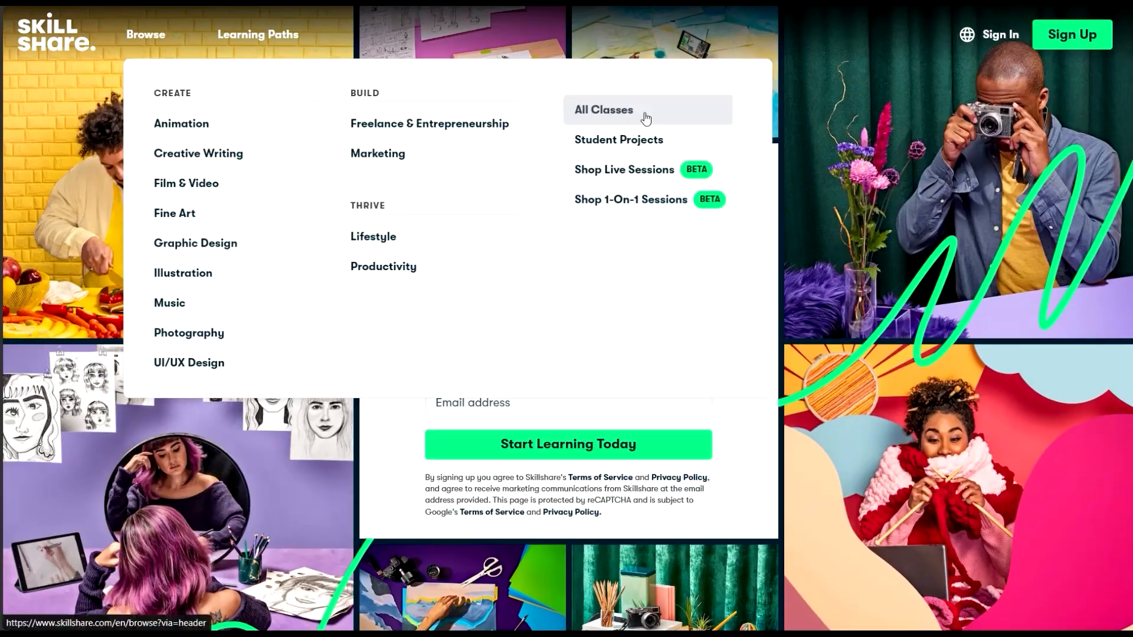
pyautogui.click(646, 118)
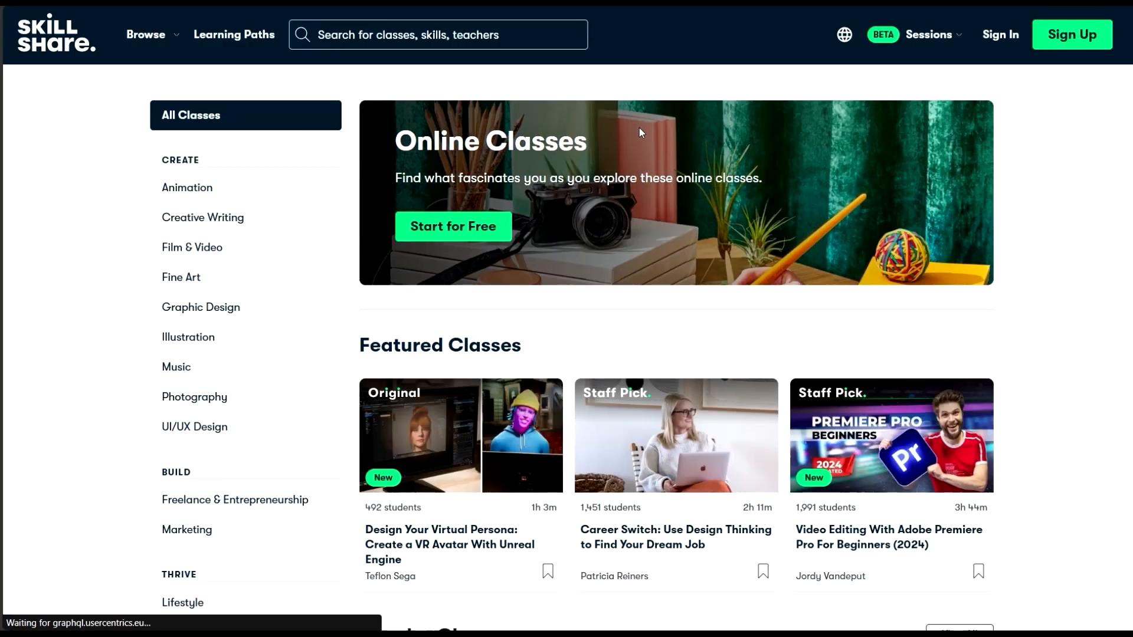
pyautogui.scroll(-3, 641, 131)
pyautogui.scroll(-13, 641, 134)
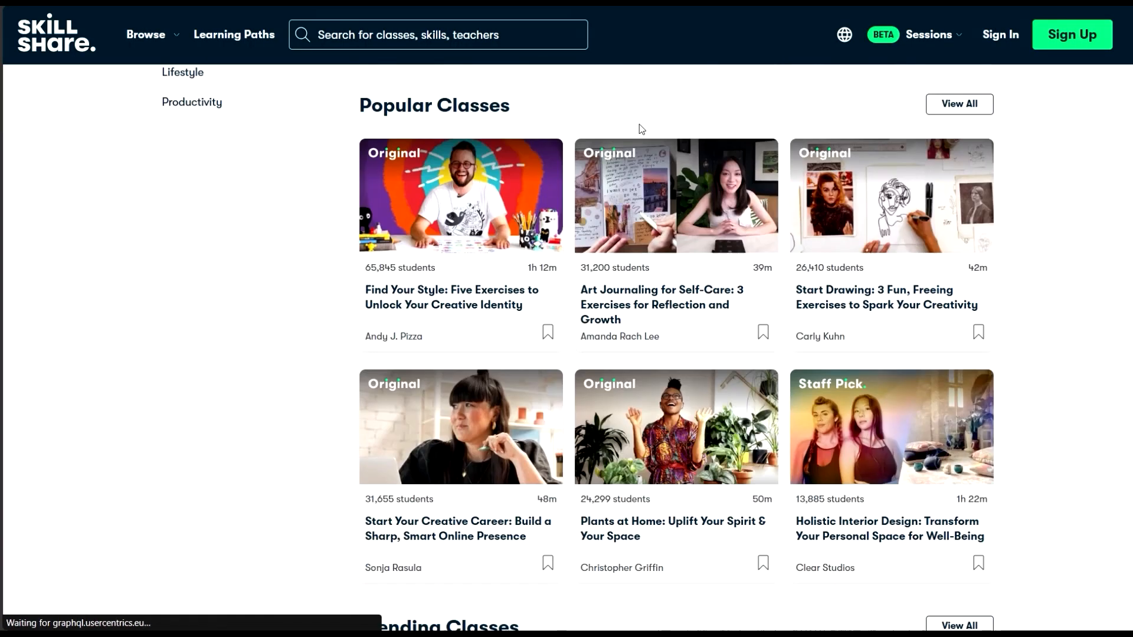
pyautogui.scroll(-11, 636, 126)
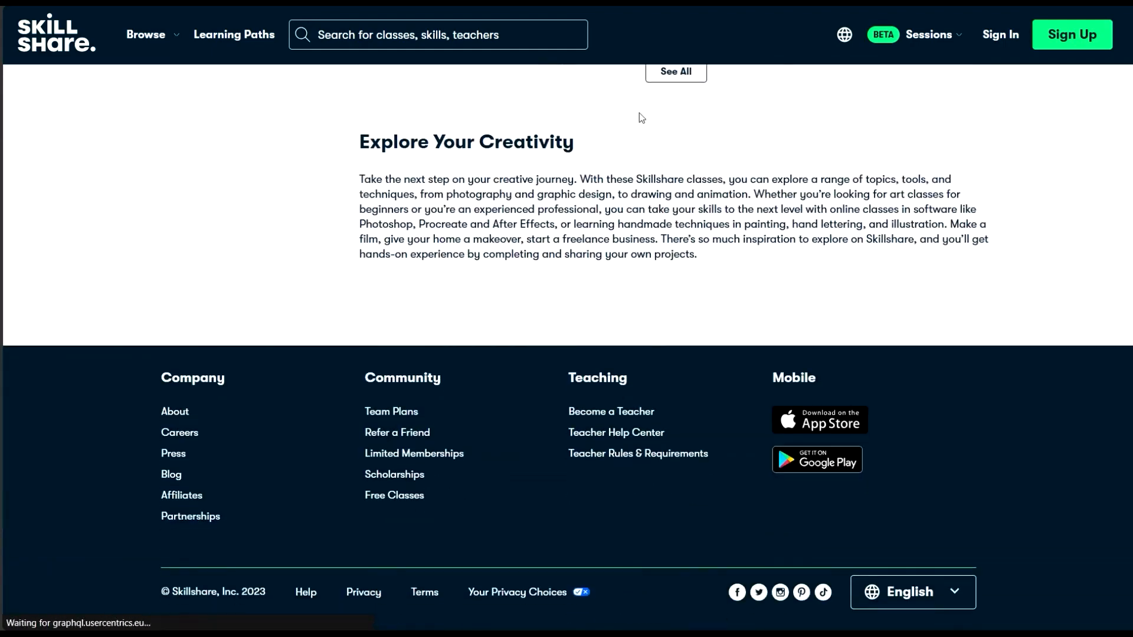
pyautogui.scroll(14, 639, 112)
pyautogui.scroll(16, 643, 105)
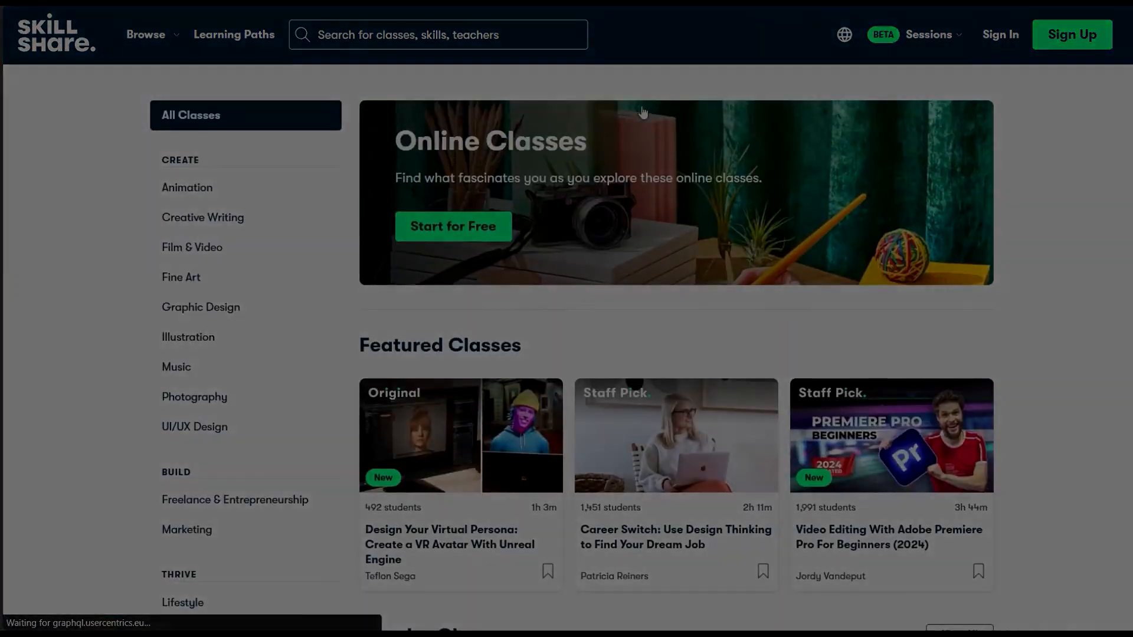
pyautogui.scroll(-13, 643, 104)
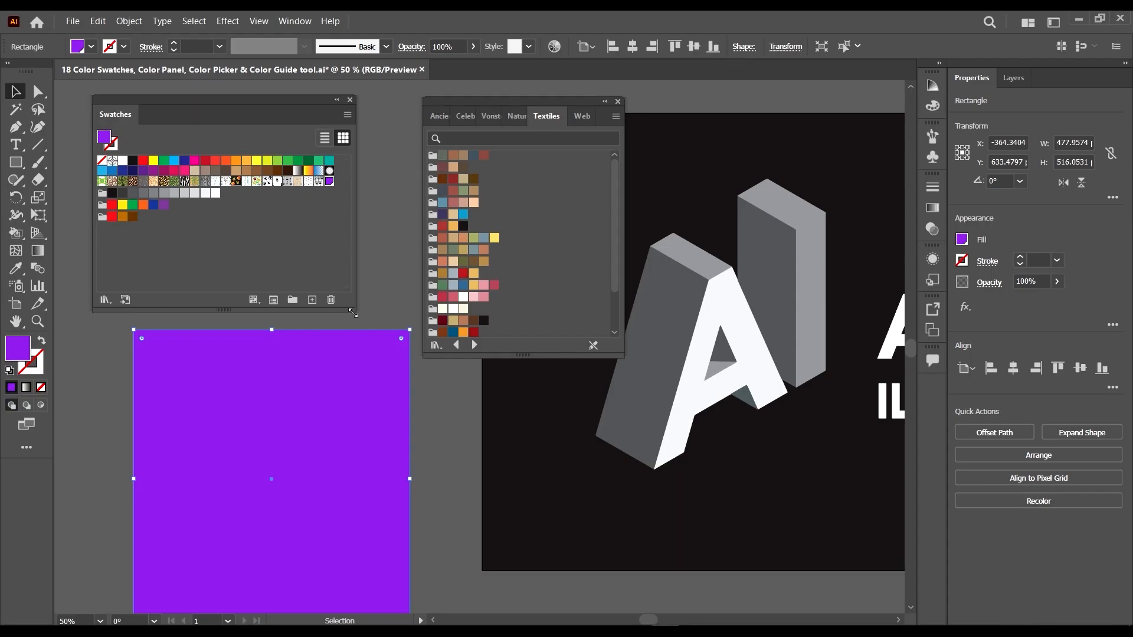
# - Widen the Swatches panel and add several consecutive color groups from the Textiles library to it
pyautogui.moveTo(353, 314); pyautogui.dragTo(372, 300)
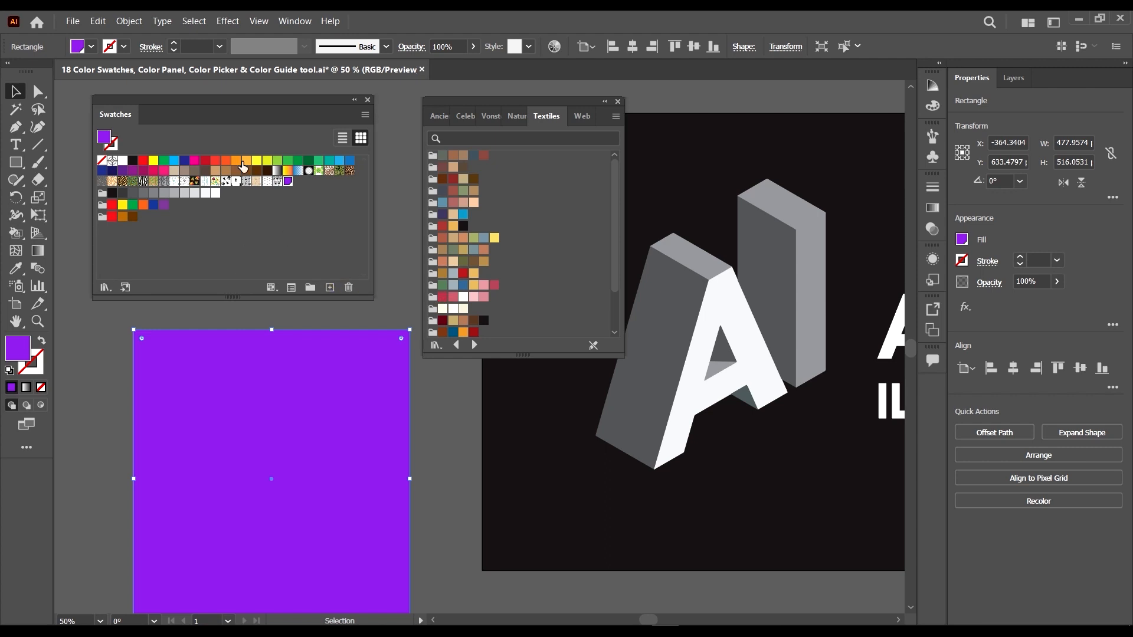
pyautogui.moveTo(248, 103); pyautogui.dragTo(257, 103)
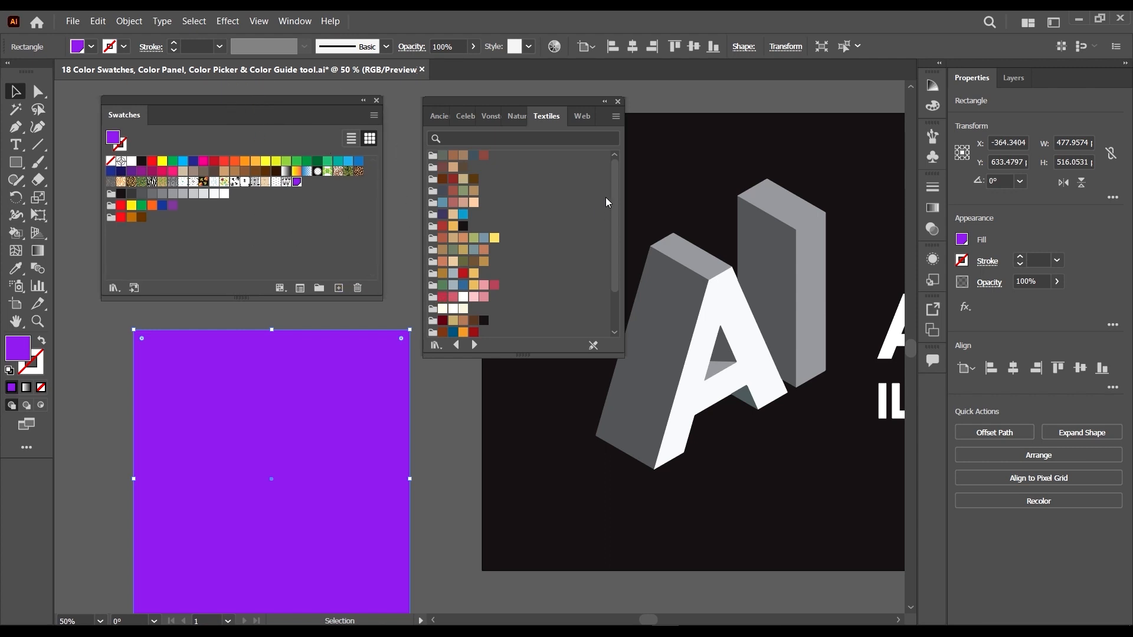
pyautogui.scroll(-2, 607, 202)
pyautogui.click(435, 223)
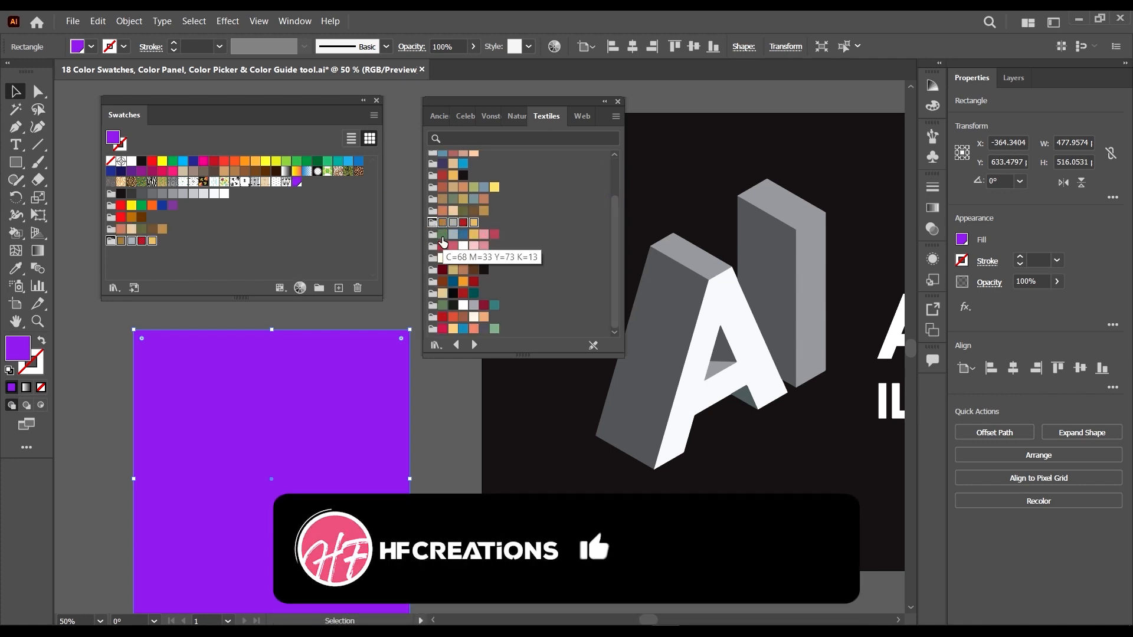
pyautogui.click(434, 236)
pyautogui.click(433, 247)
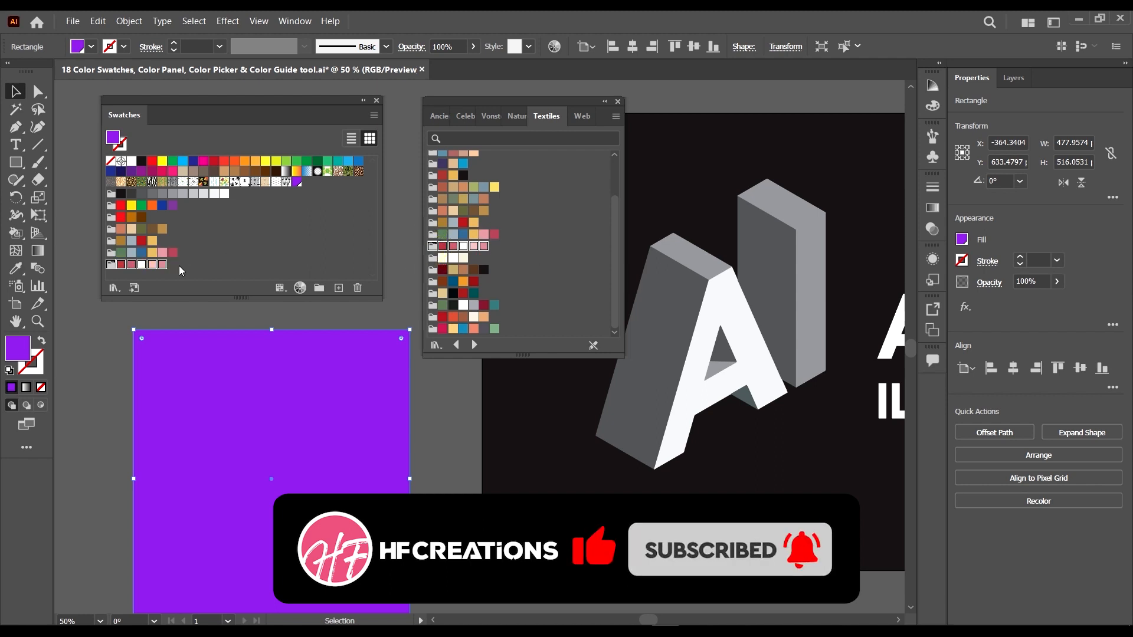
pyautogui.click(433, 258)
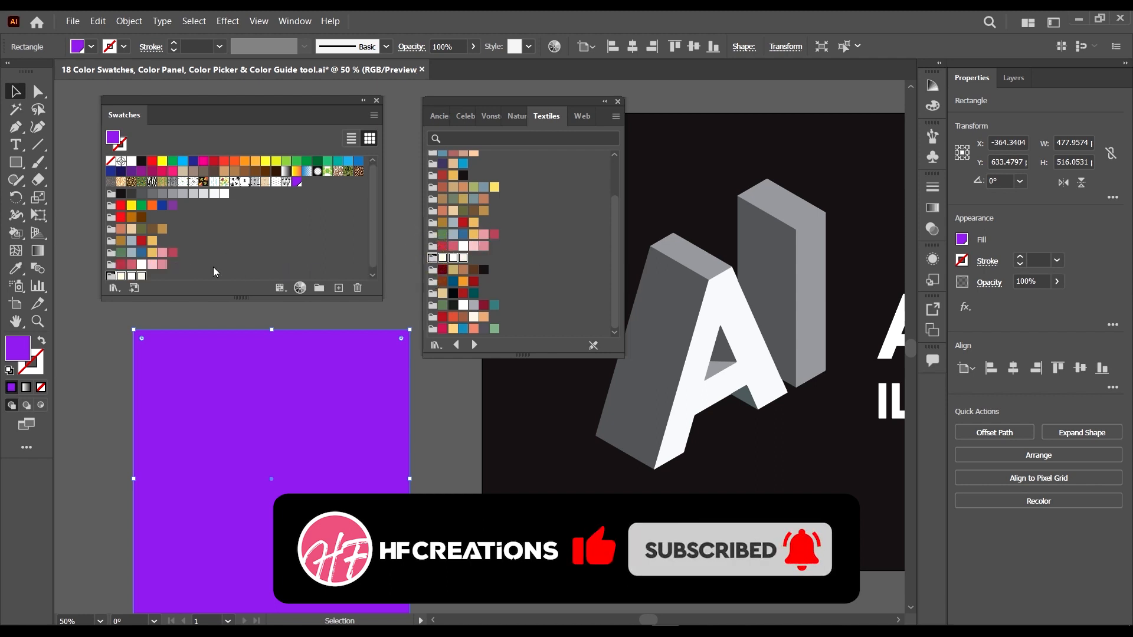
# - Fill the rectangle with the golden-brown swatch from the first added textile group, and resize and reposition the Swatches panel
pyautogui.click(163, 224)
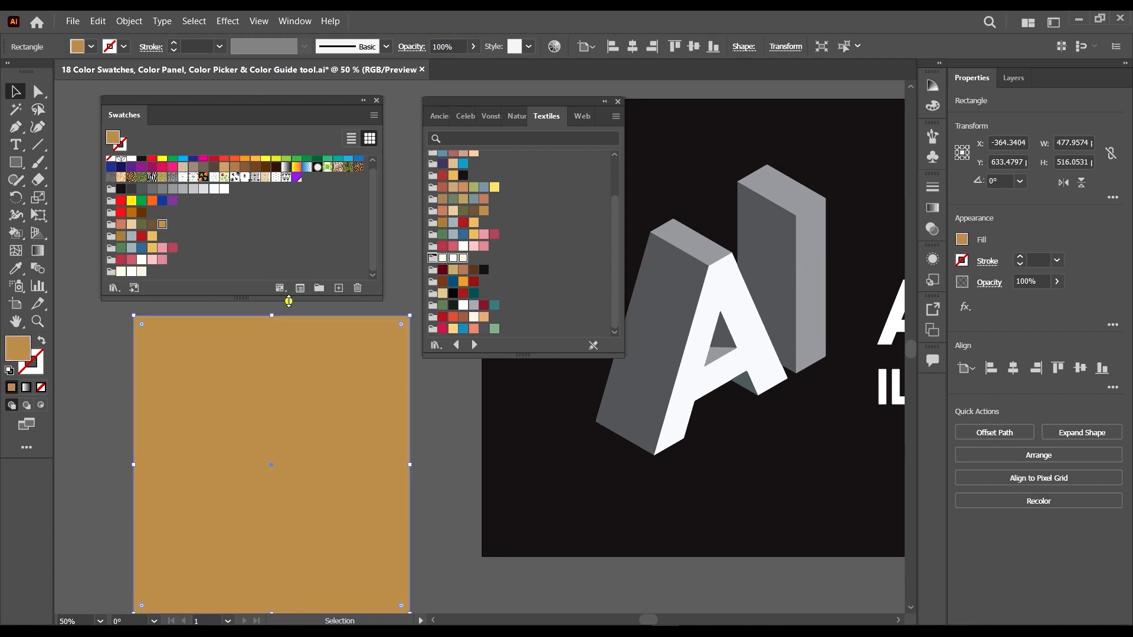
pyautogui.moveTo(288, 301); pyautogui.dragTo(288, 256)
pyautogui.moveTo(287, 100); pyautogui.dragTo(299, 105)
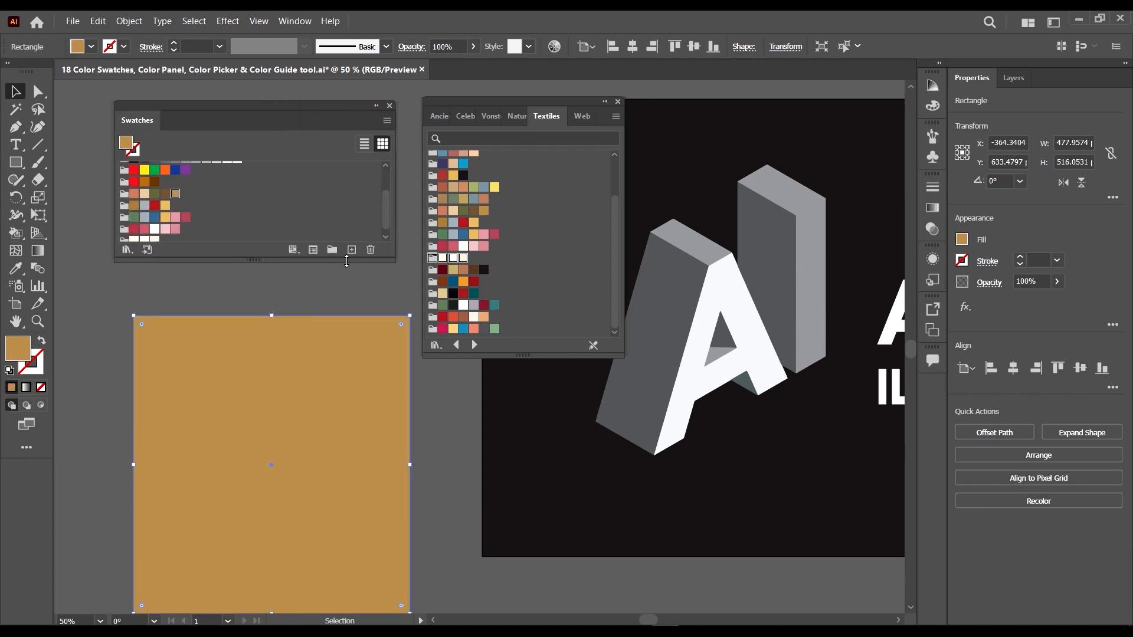
pyautogui.moveTo(346, 261); pyautogui.dragTo(350, 278)
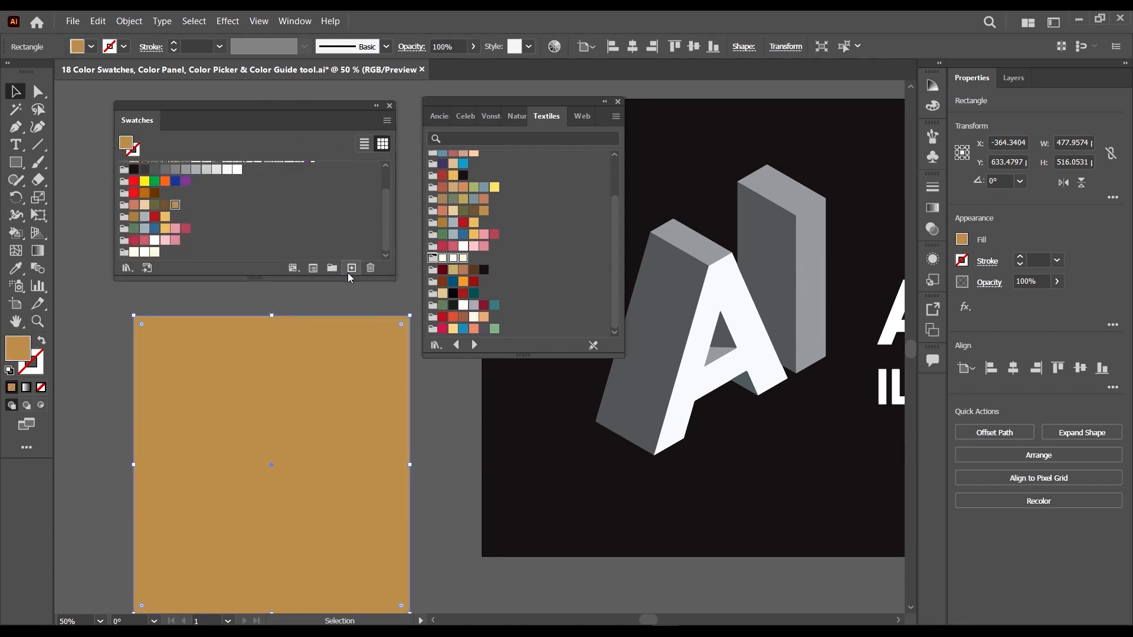
pyautogui.doubleClick(30, 352)
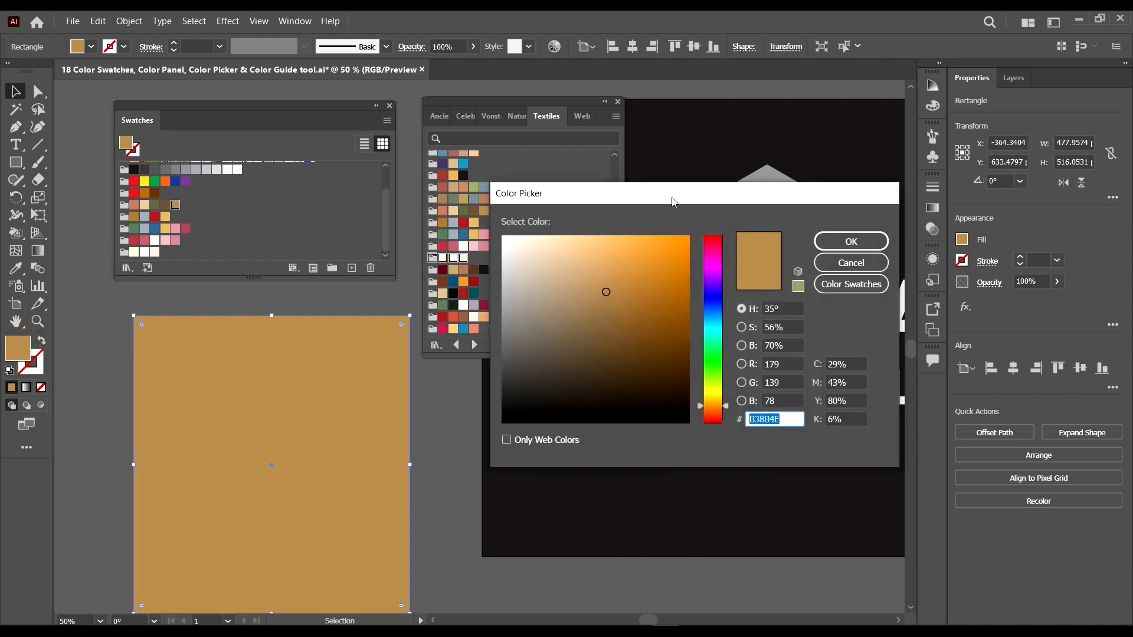
pyautogui.moveTo(676, 197); pyautogui.dragTo(648, 198)
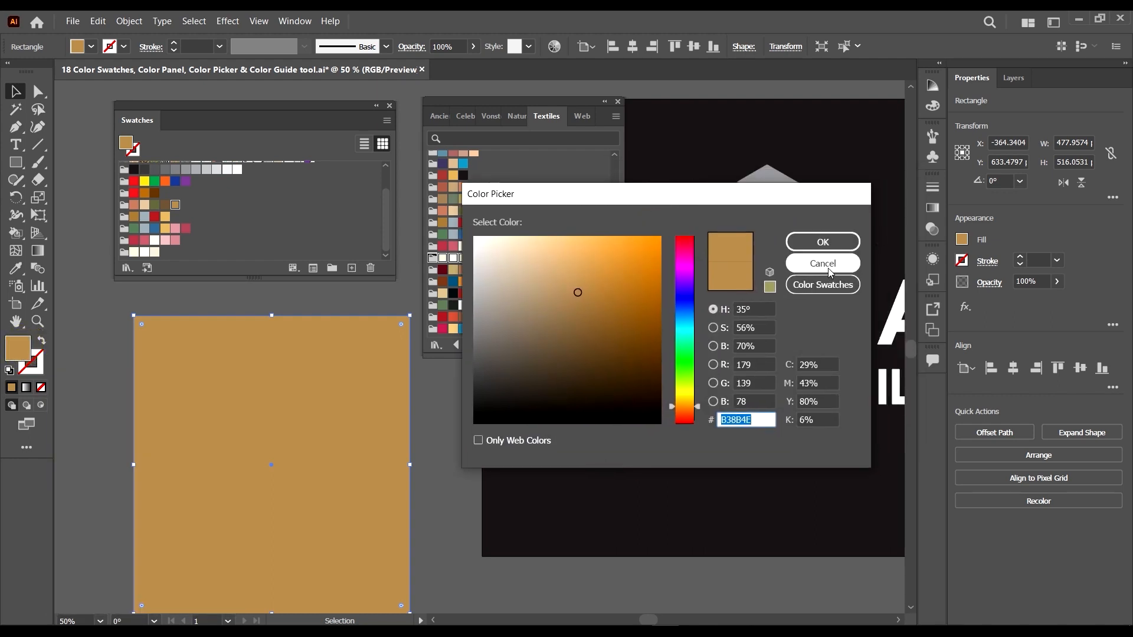
pyautogui.click(808, 259)
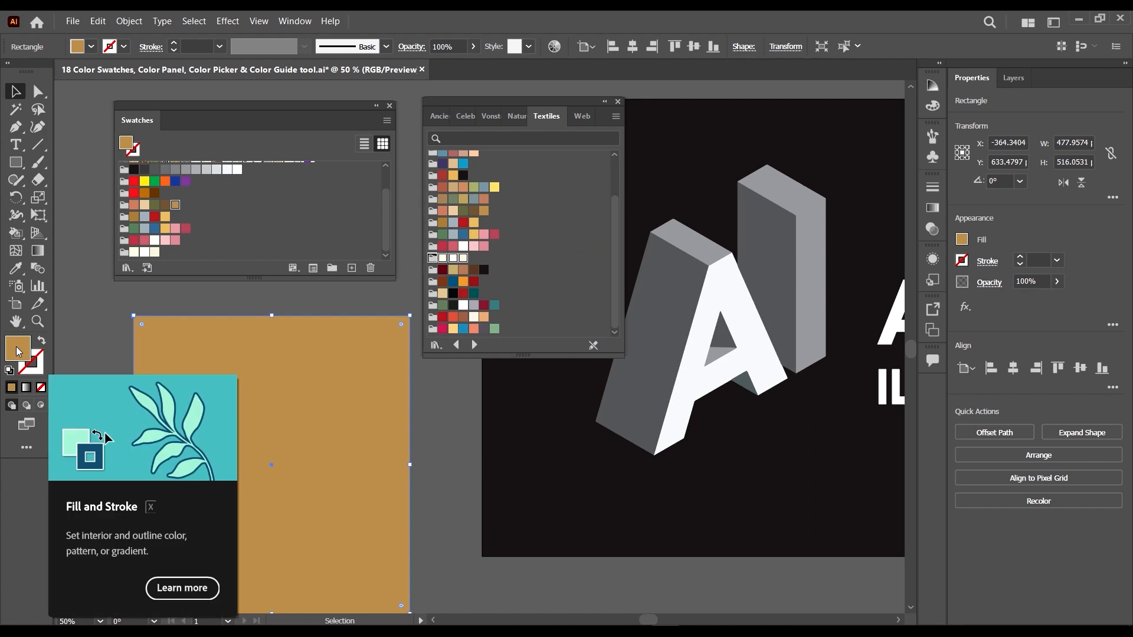
pyautogui.doubleClick(19, 352)
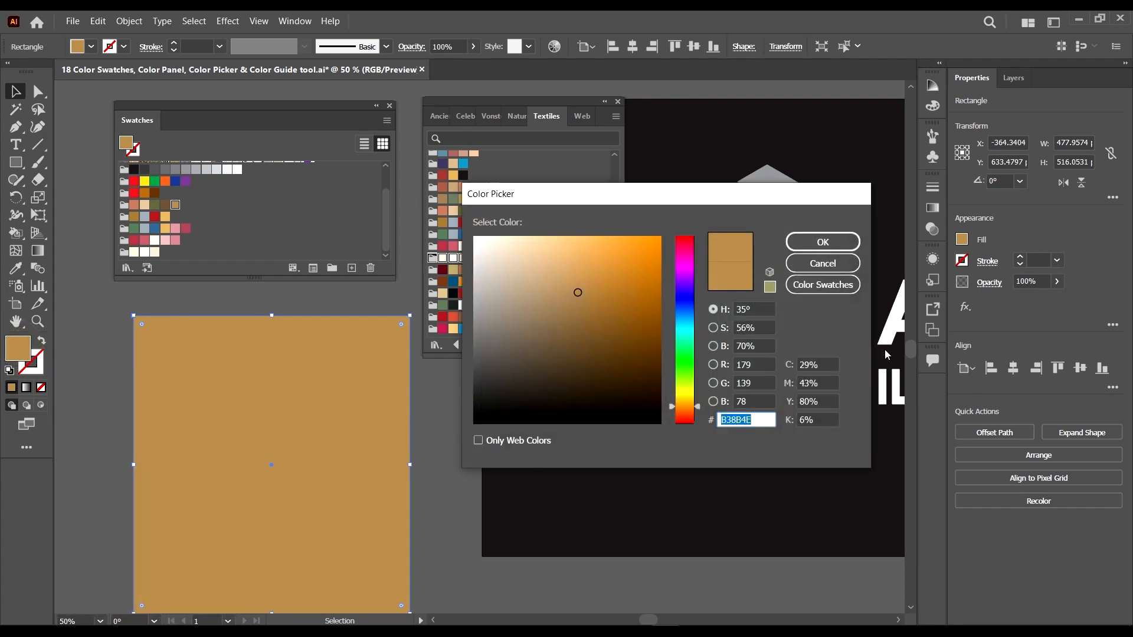
pyautogui.click(823, 264)
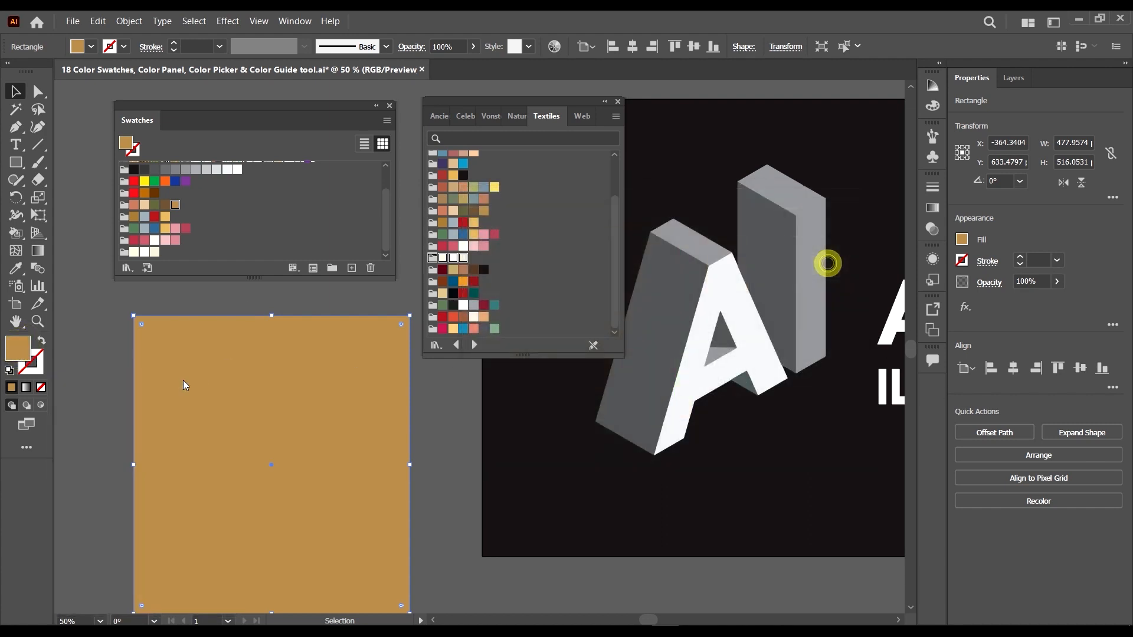
# - Try cyan 54EAEA in the fill's Color Picker and restore the original golden-brown color
pyautogui.doubleClick(19, 352)
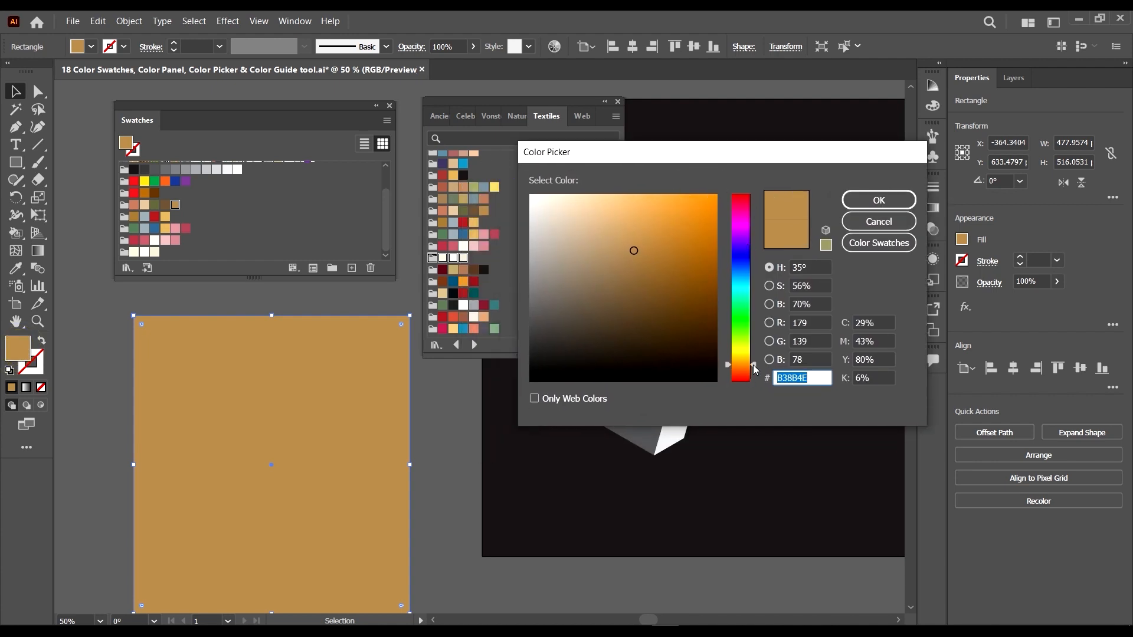
pyautogui.moveTo(753, 364); pyautogui.dragTo(759, 286)
pyautogui.moveTo(692, 238)
pyautogui.mouseDown()
pyautogui.moveTo(691, 199)
pyautogui.moveTo(681, 238)
pyautogui.moveTo(603, 231)
pyautogui.moveTo(644, 196)
pyautogui.moveTo(570, 231)
pyautogui.moveTo(624, 210)
pyautogui.moveTo(665, 218)
pyautogui.moveTo(614, 203)
pyautogui.moveTo(649, 209)
pyautogui.mouseUp()
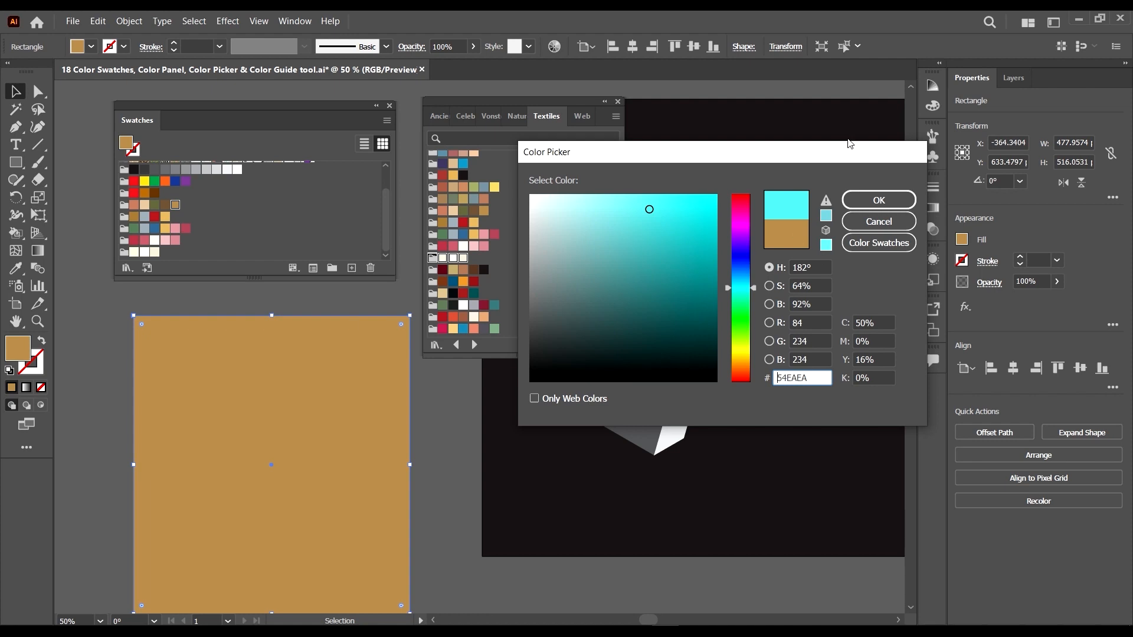
pyautogui.click(803, 236)
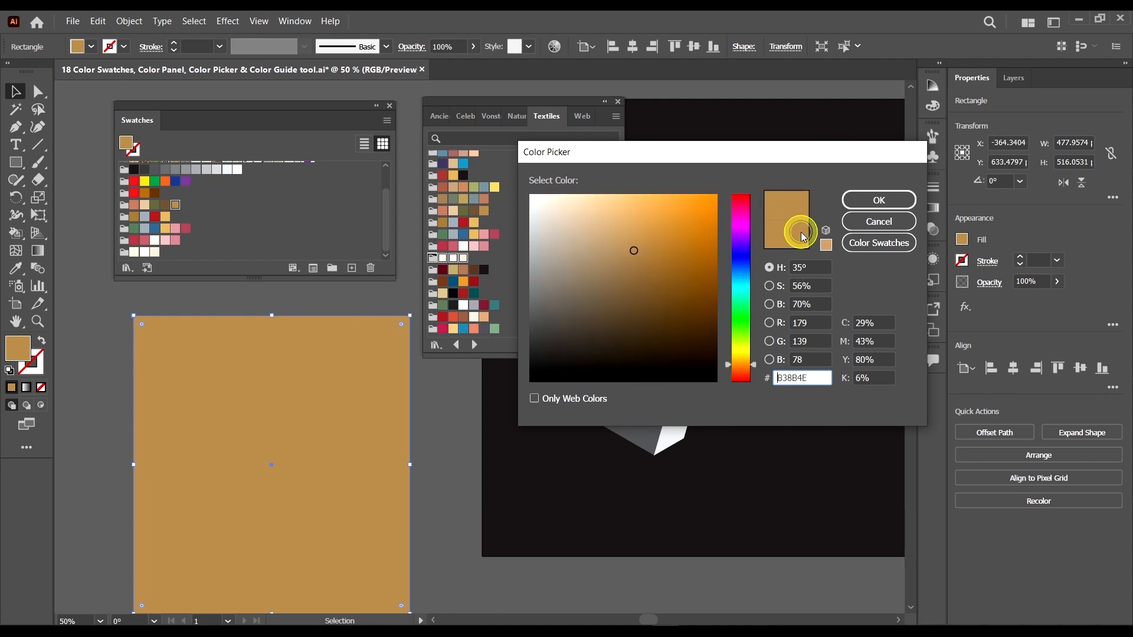
# - Try several darker shades of the same hue in the Color Picker and settle on orange-brown B27320
pyautogui.click(672, 273)
pyautogui.click(666, 296)
pyautogui.click(650, 248)
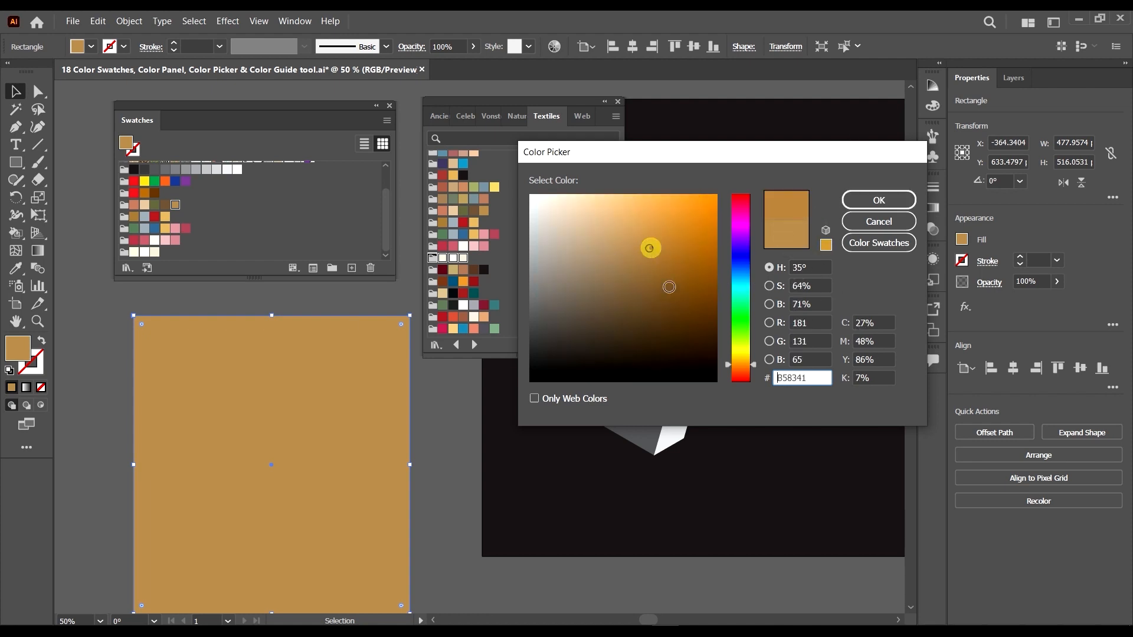
pyautogui.click(659, 292)
pyautogui.click(666, 269)
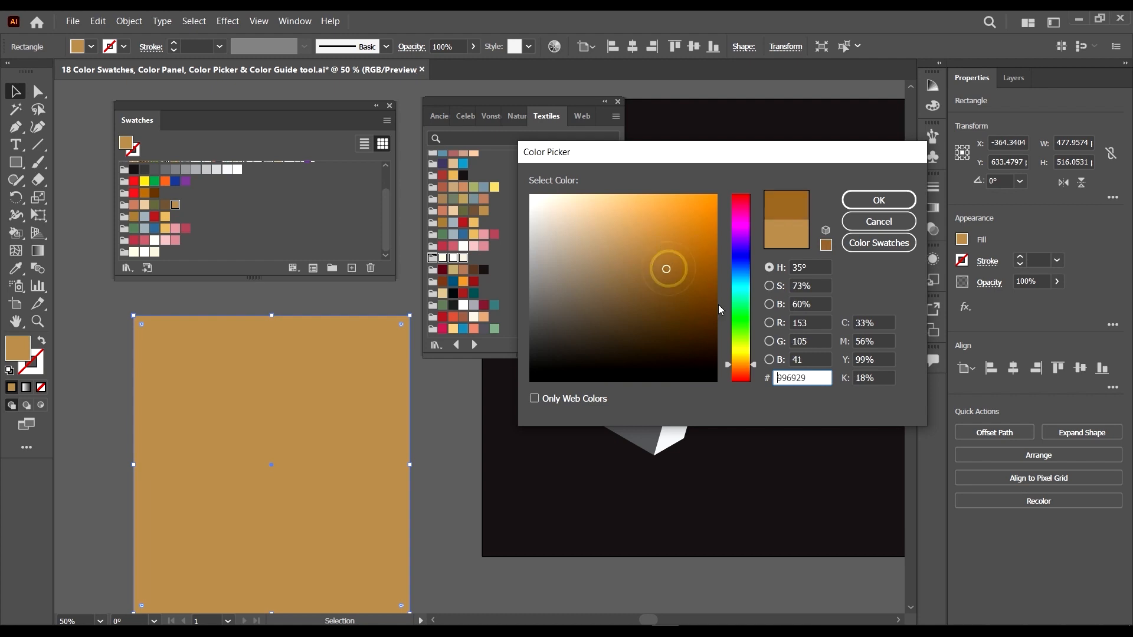
pyautogui.click(820, 378)
pyautogui.moveTo(687, 323); pyautogui.dragTo(683, 251)
# - Select the picked color's entire hex code in the Color Picker
pyautogui.doubleClick(810, 383)
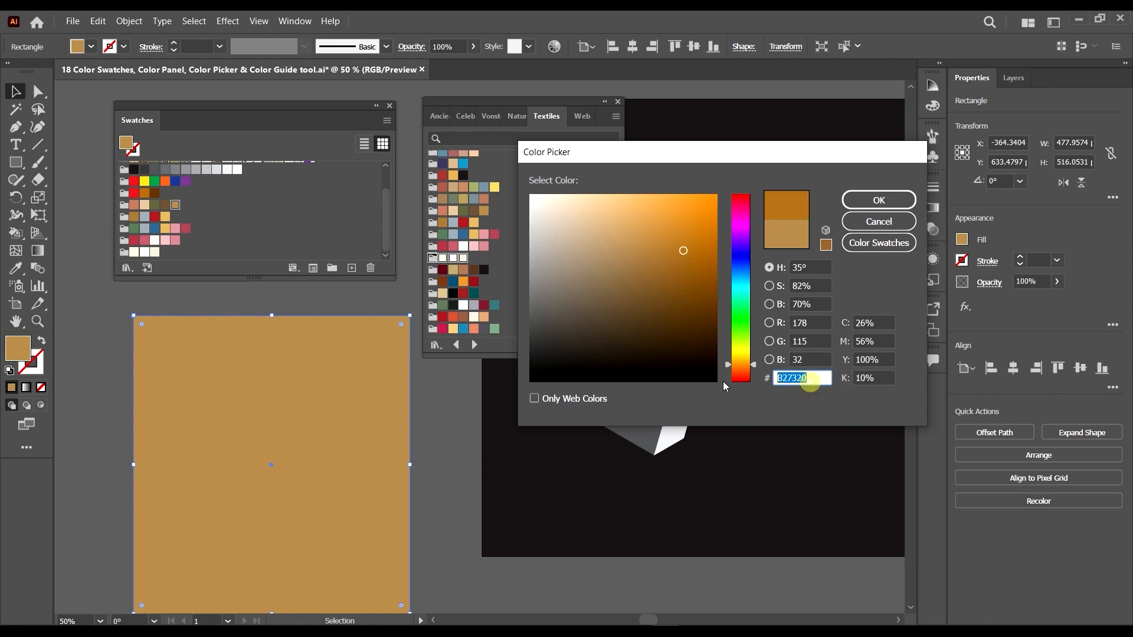
pyautogui.click(820, 378)
pyautogui.doubleClick(818, 378)
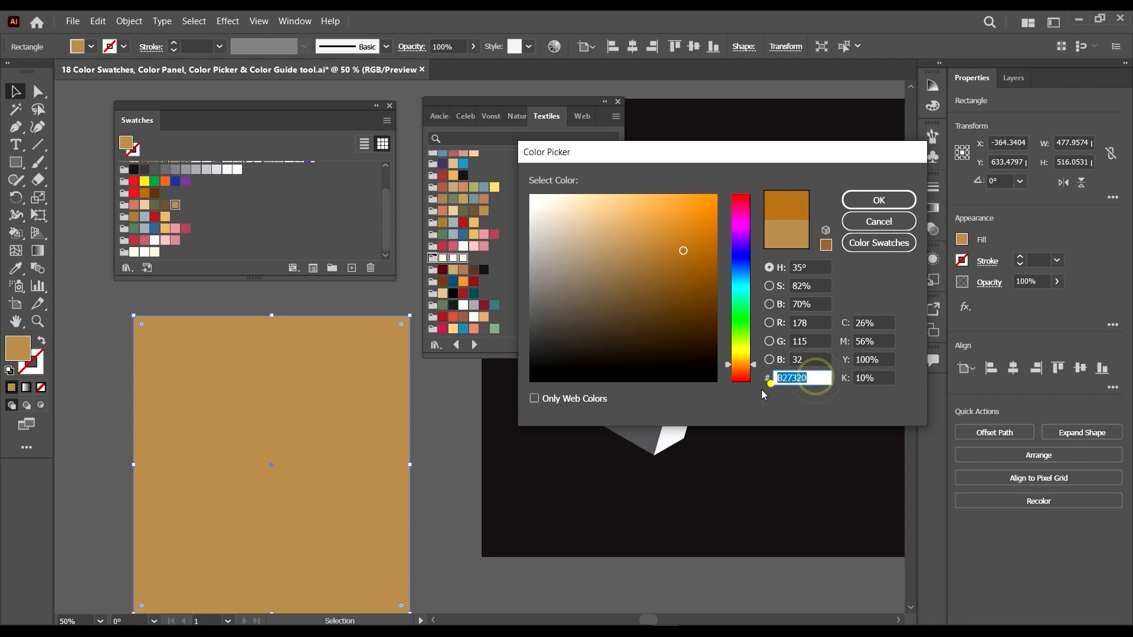
pyautogui.rightClick(785, 378)
pyautogui.click(840, 418)
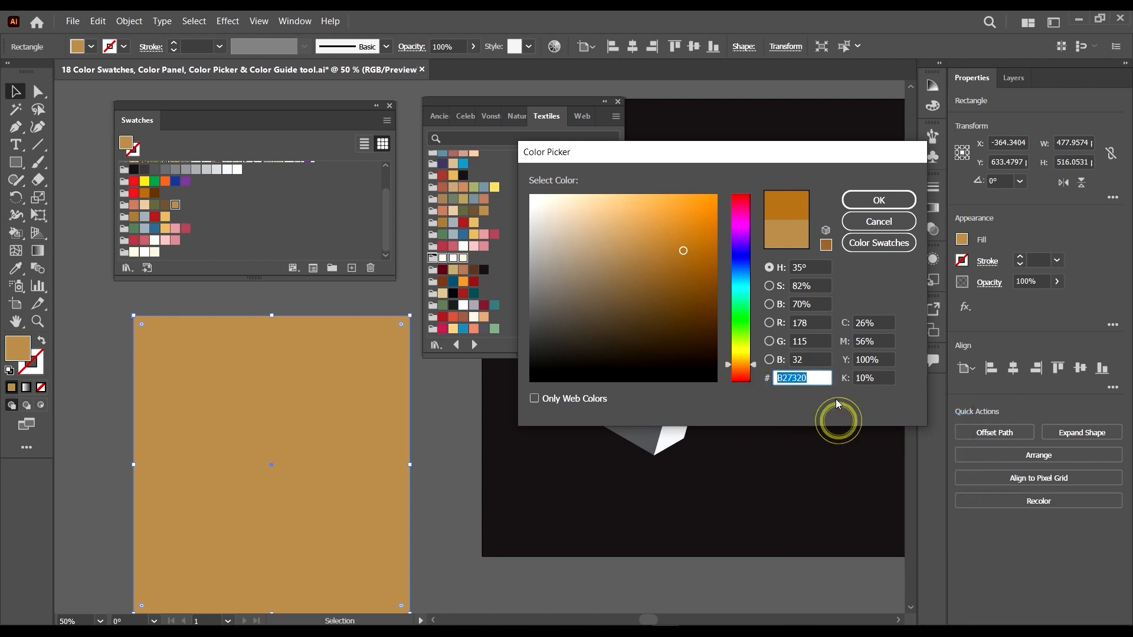
pyautogui.click(822, 377)
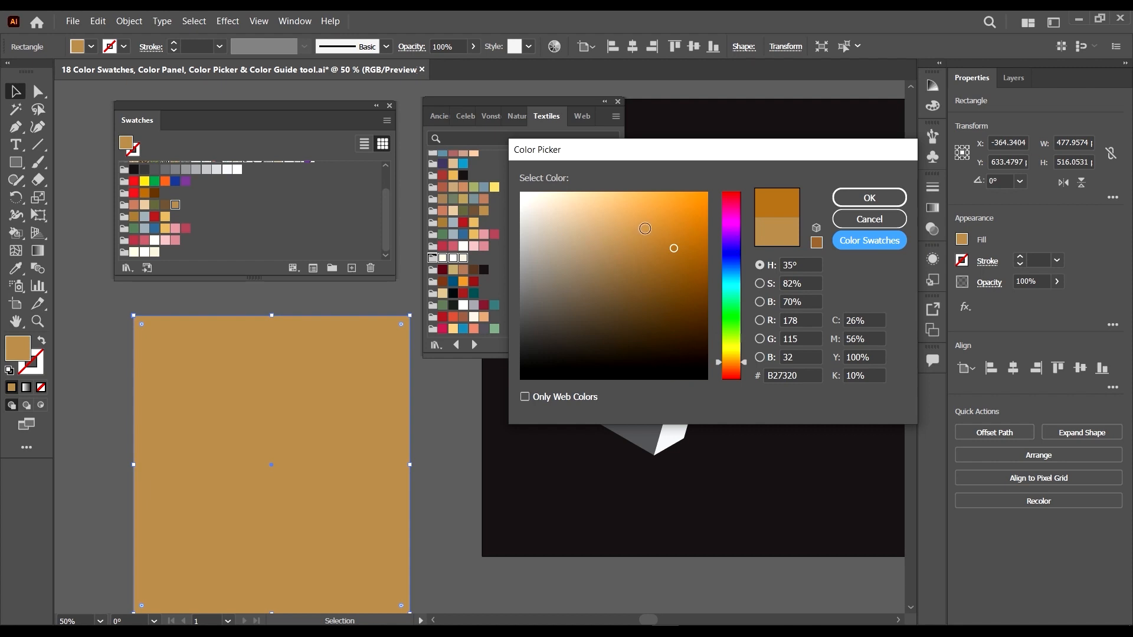
# - Switch the Color Picker to its swatch list, sample swatches along the color strip, and settle on pink C=0 M=95 Y=20 K=0
pyautogui.click(873, 254)
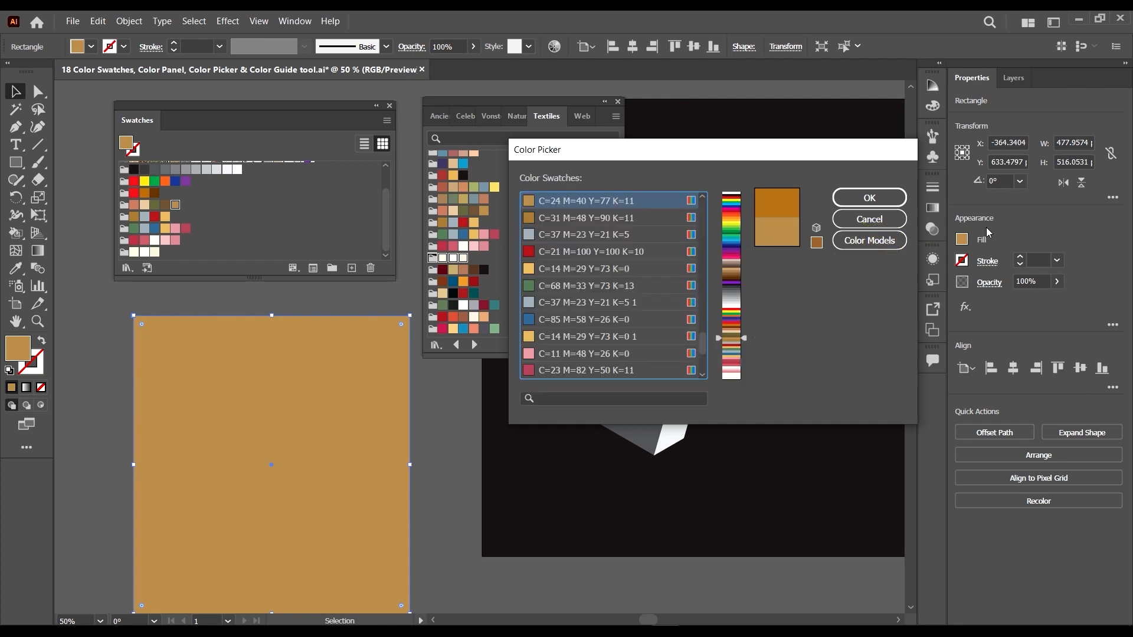
pyautogui.scroll(-2, 684, 254)
pyautogui.click(735, 207)
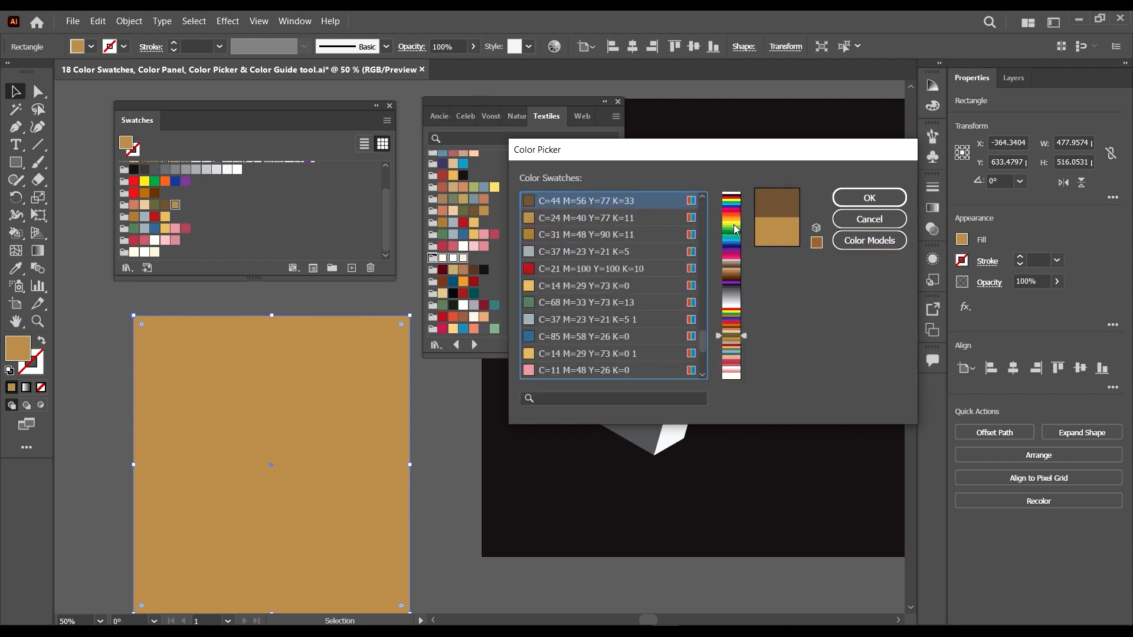
pyautogui.click(734, 201)
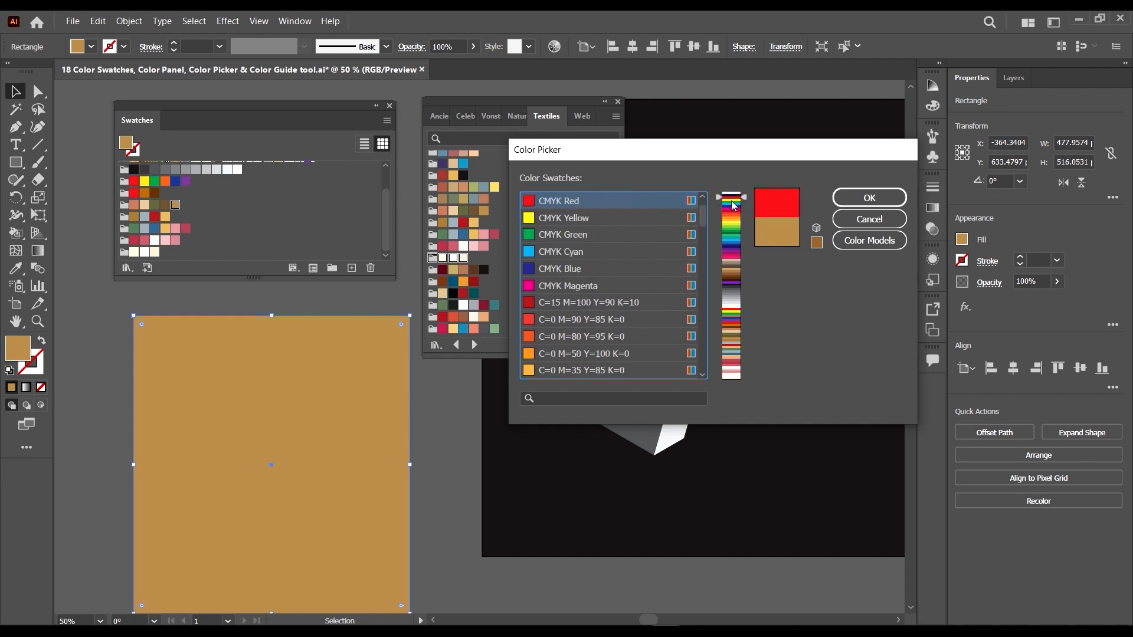
pyautogui.click(733, 227)
pyautogui.click(734, 213)
pyautogui.click(733, 241)
pyautogui.click(733, 286)
pyautogui.click(737, 320)
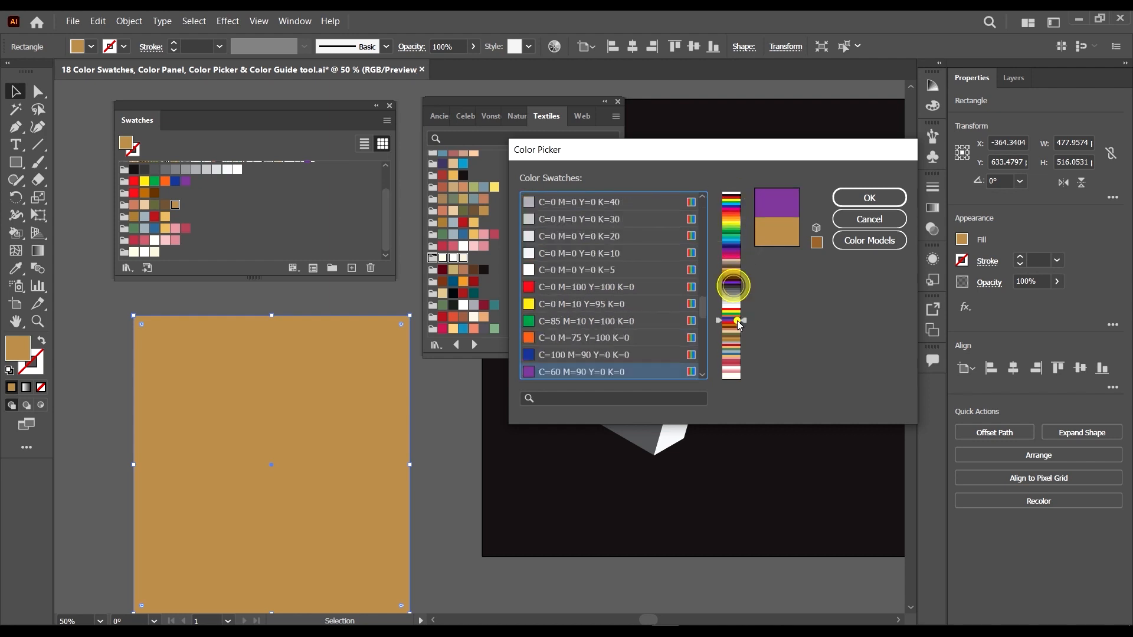
pyautogui.click(735, 219)
pyautogui.click(732, 223)
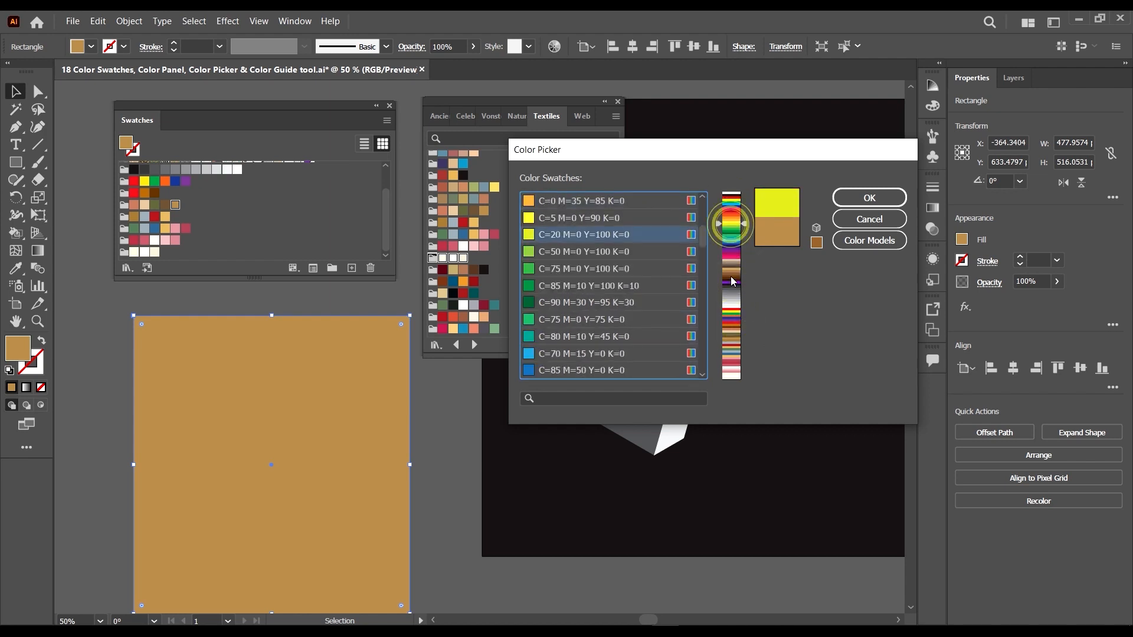
pyautogui.click(732, 276)
pyautogui.click(731, 332)
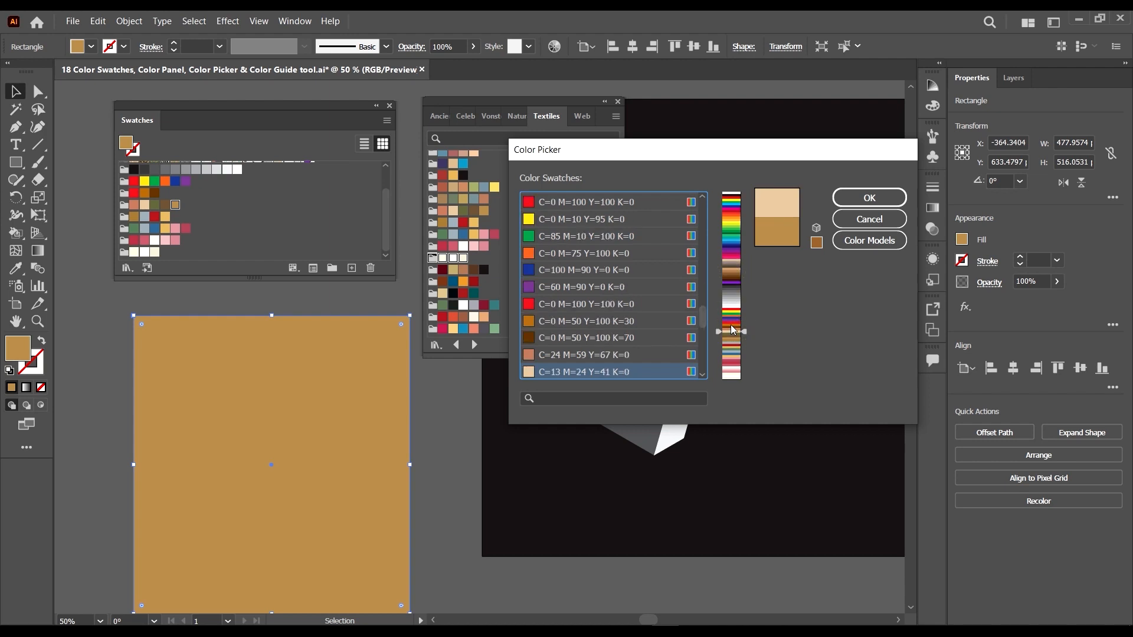
pyautogui.click(732, 323)
pyautogui.click(731, 295)
pyautogui.scroll(-2, 594, 291)
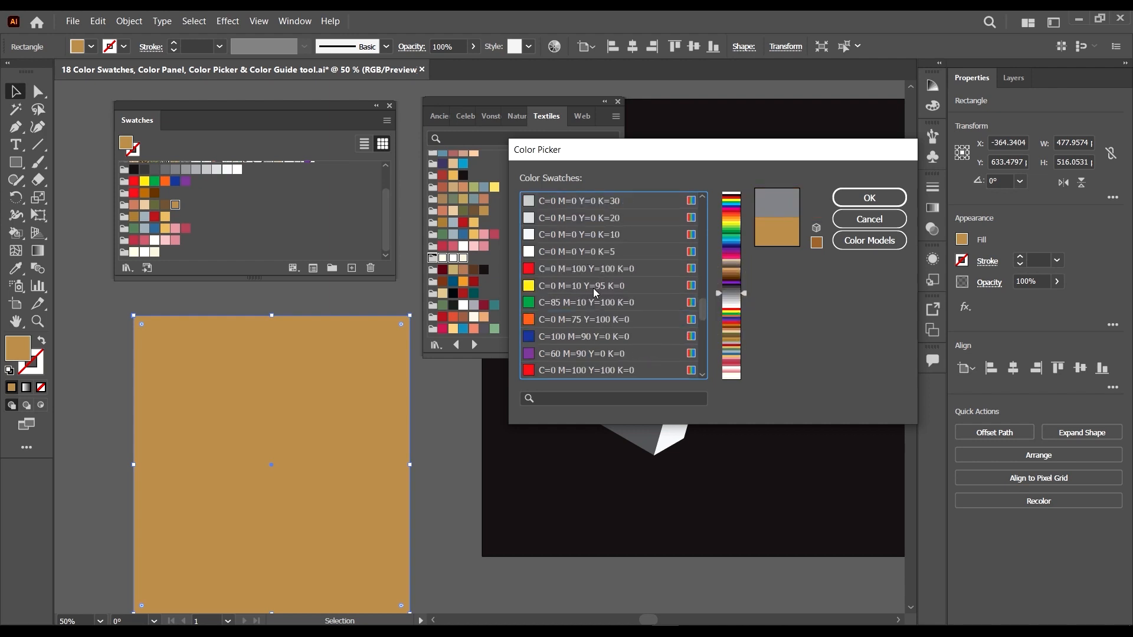
pyautogui.scroll(-3, 595, 291)
pyautogui.click(735, 260)
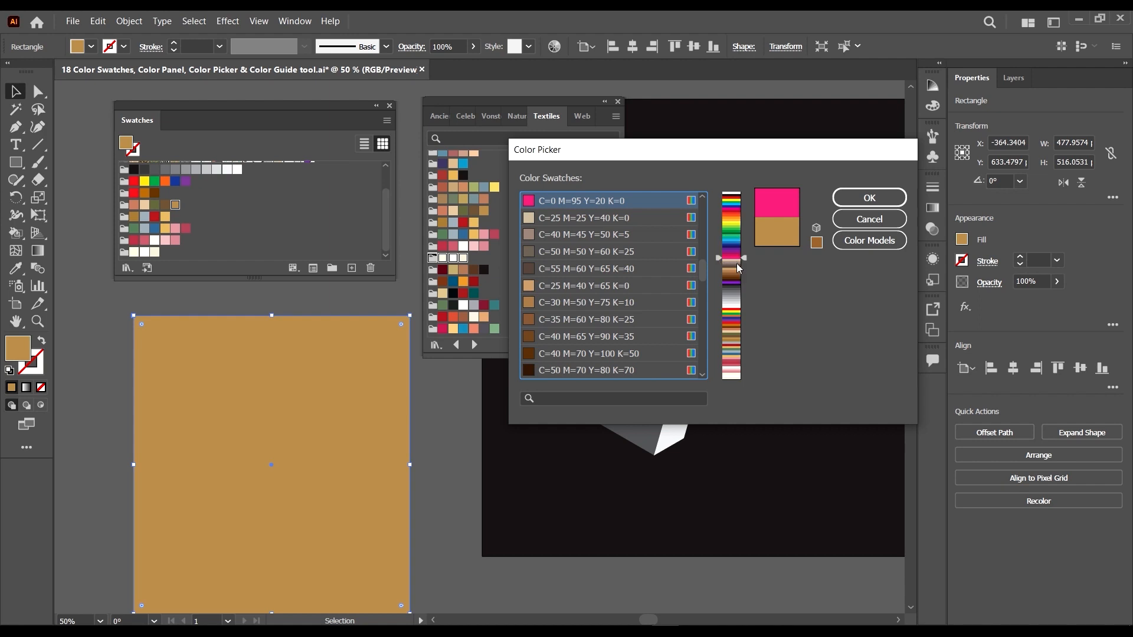
# - Return the Color Picker to its color models, darken the pink to 93315D, and apply it to the rectangle's fill
pyautogui.click(862, 240)
pyautogui.moveTo(685, 206); pyautogui.dragTo(645, 268)
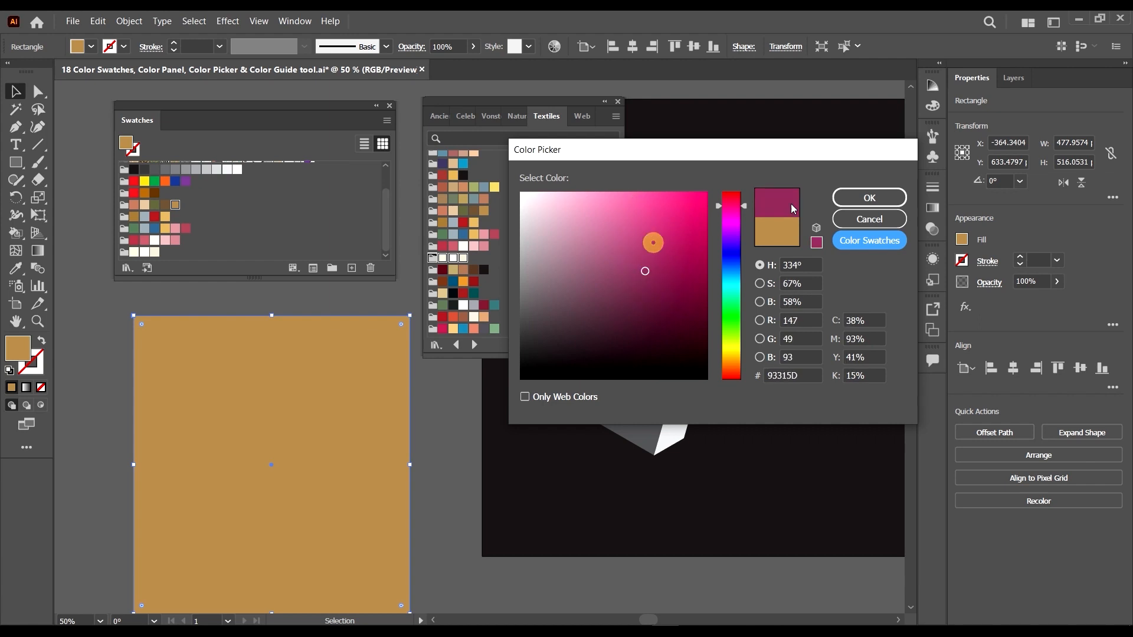
pyautogui.click(862, 197)
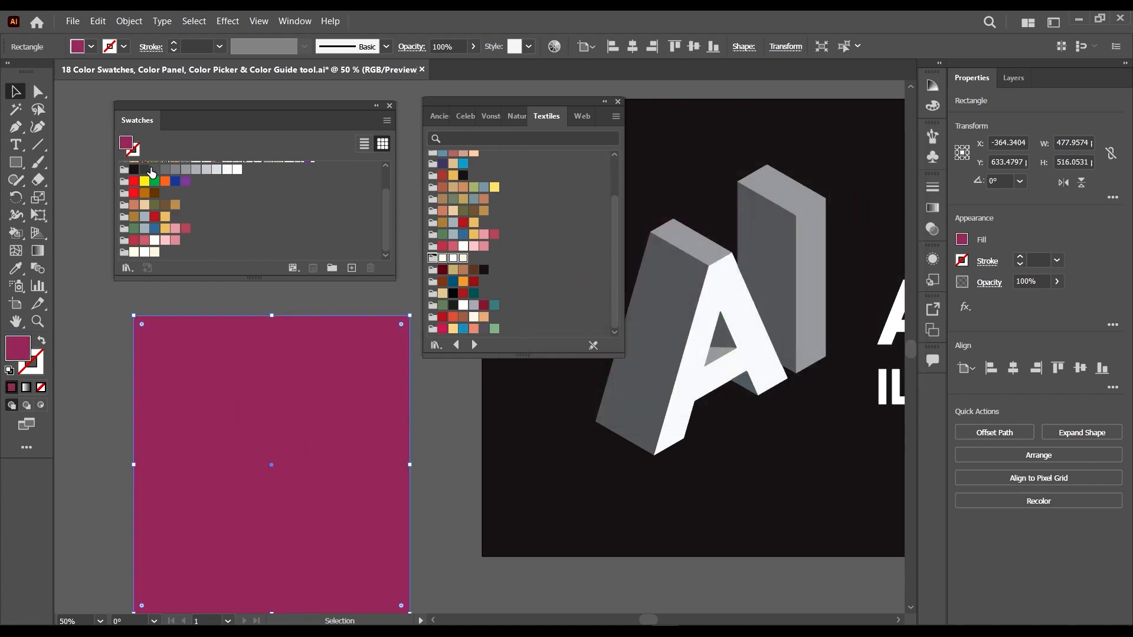
# - Save the rectangle's fill as global process swatch R=147 G=49 B=93 and move the Swatches panel slightly
pyautogui.click(352, 268)
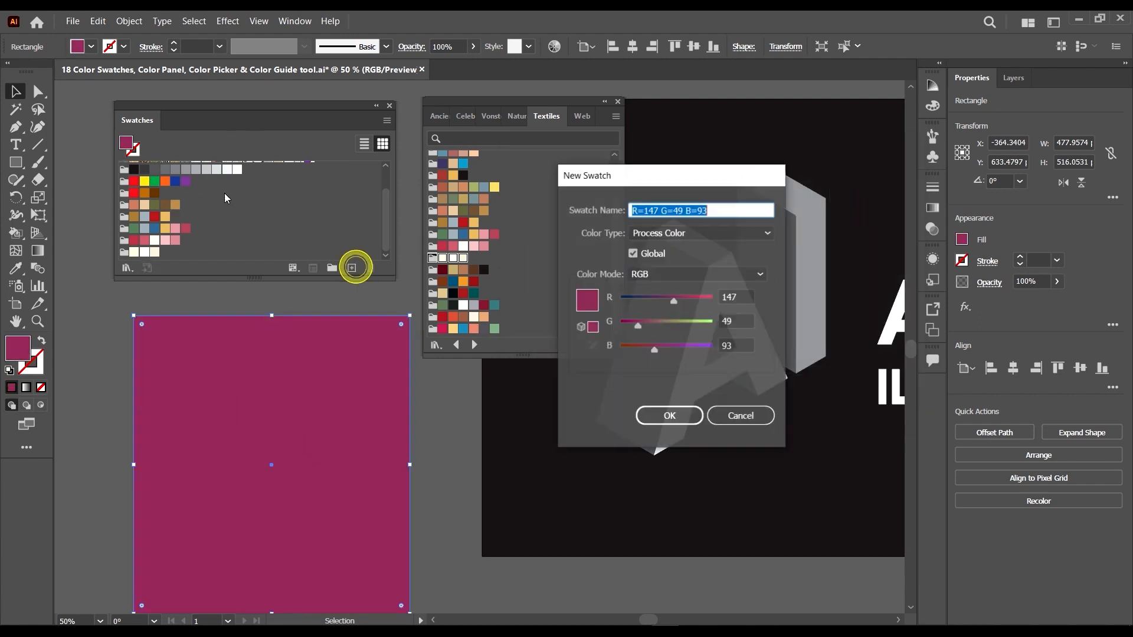
pyautogui.click(665, 417)
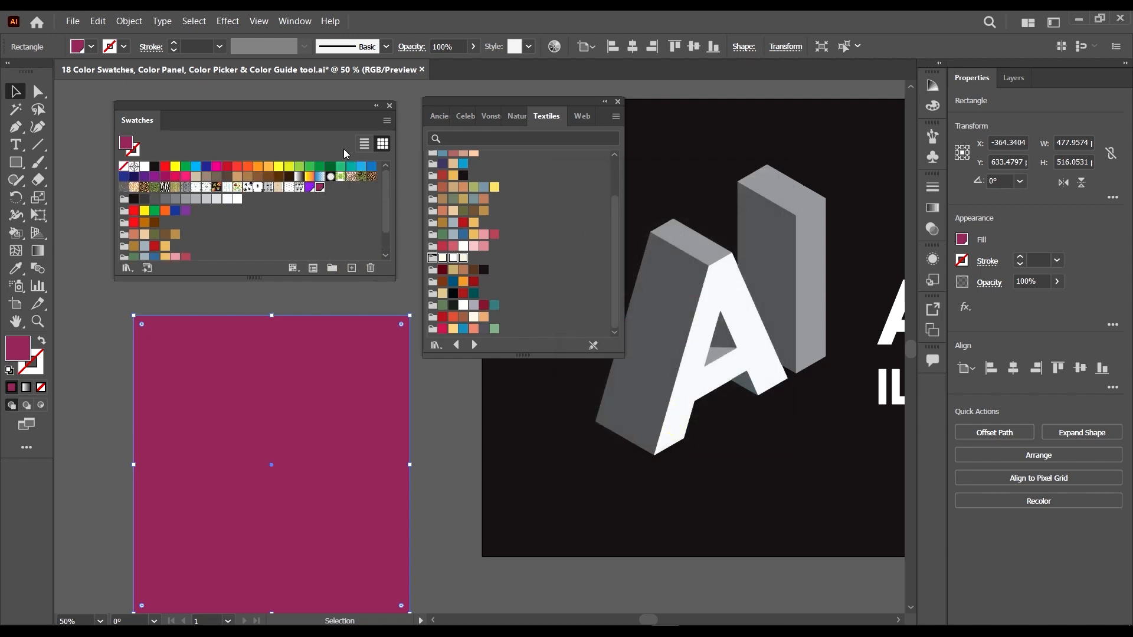
pyautogui.moveTo(331, 105)
pyautogui.mouseDown()
pyautogui.moveTo(335, 93)
pyautogui.moveTo(310, 111)
pyautogui.mouseUp()
pyautogui.doubleClick(21, 345)
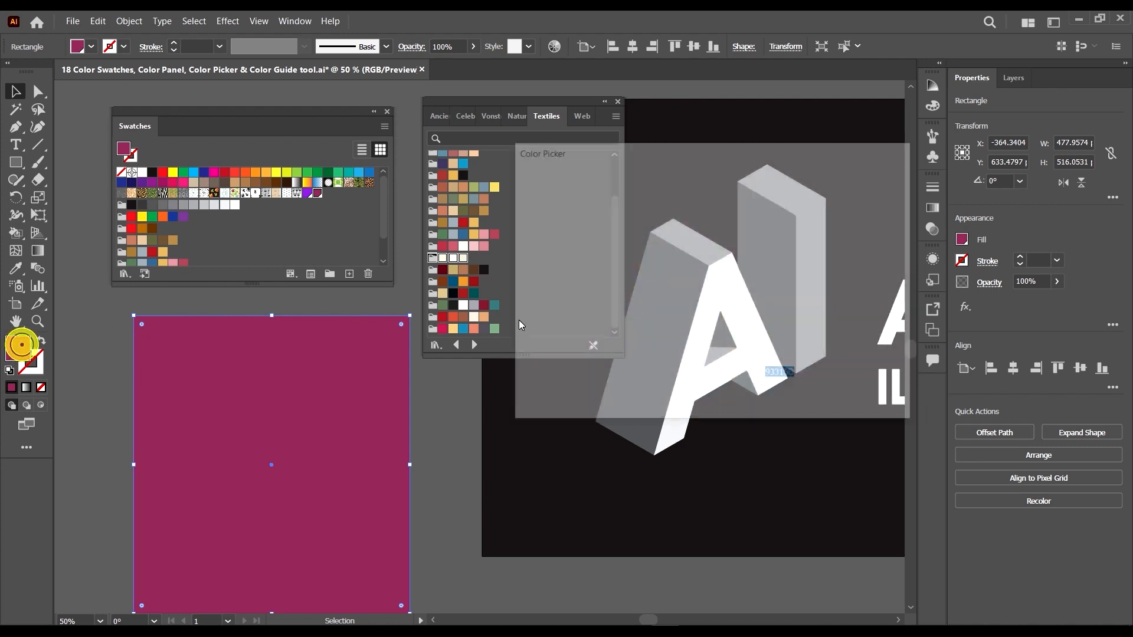
pyautogui.click(879, 219)
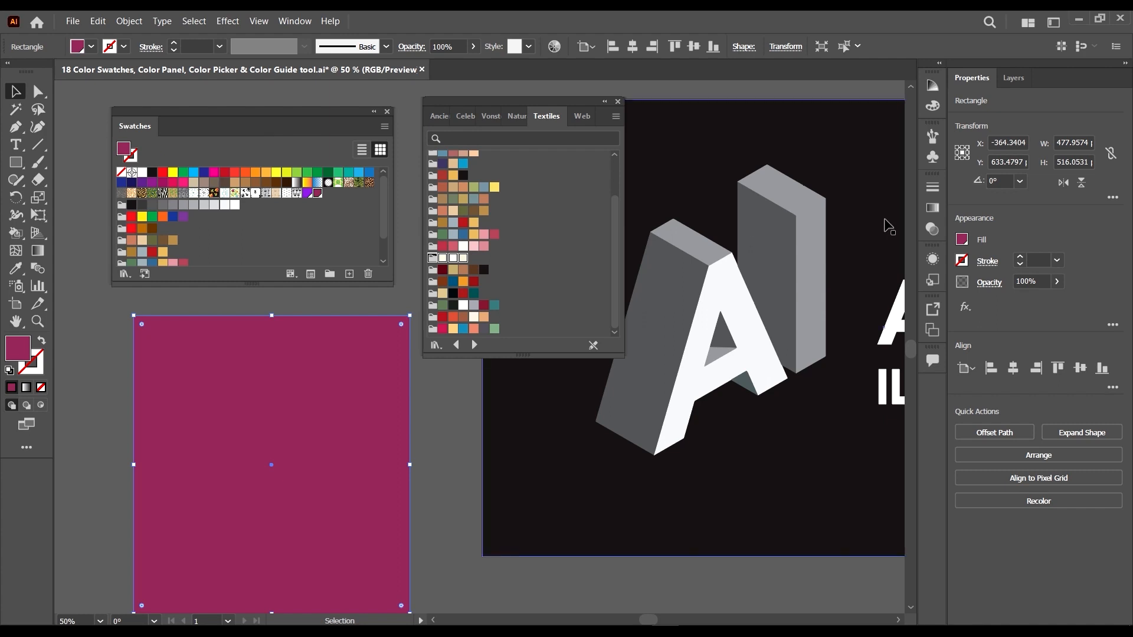
pyautogui.scroll(3, 767, 160)
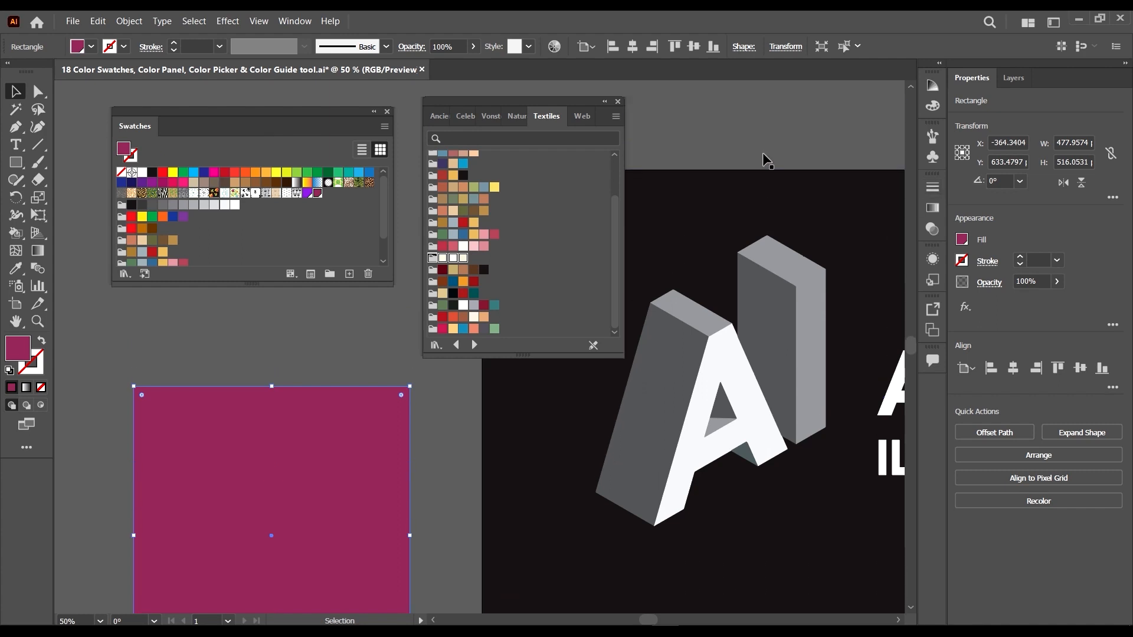
# - Show the Color panel, enlarge its color ramp, and change the rectangle's fill to a very pale pink tint
pyautogui.click(937, 104)
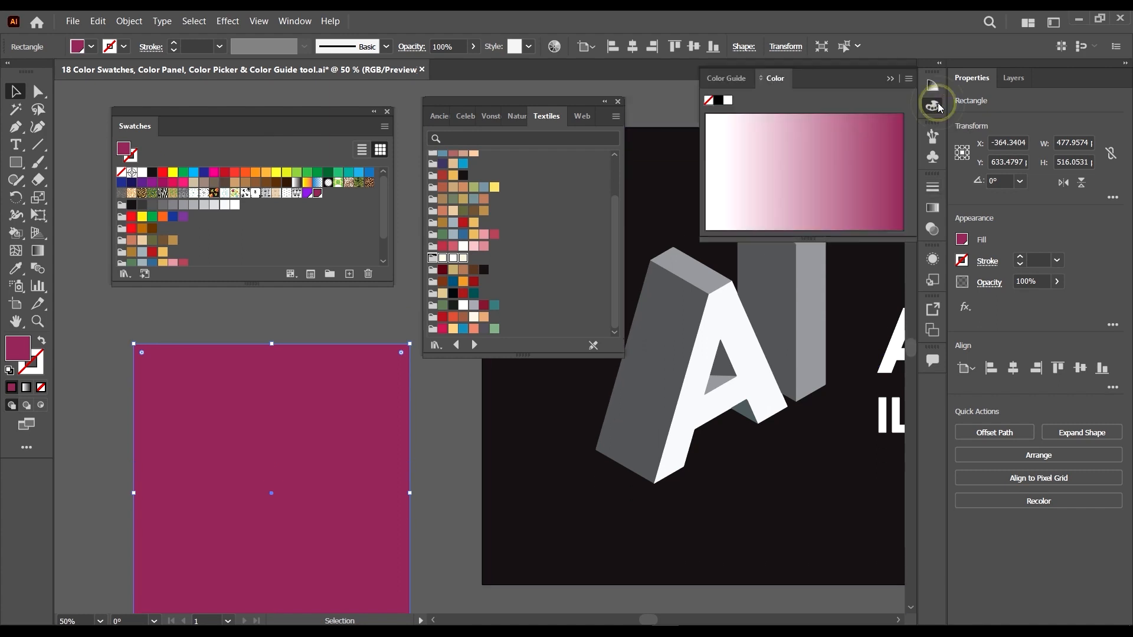
pyautogui.moveTo(847, 238); pyautogui.dragTo(855, 320)
pyautogui.moveTo(883, 233); pyautogui.dragTo(869, 221)
pyautogui.click(791, 217)
pyautogui.click(783, 234)
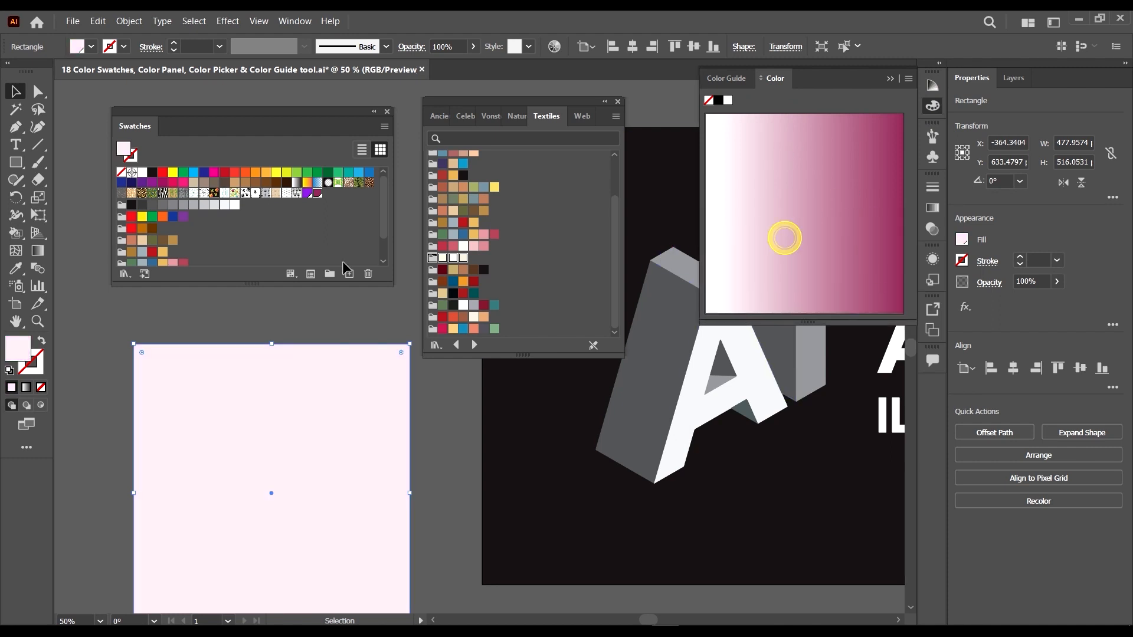
# - Deselect the rectangle, choose the cyan swatch, sample a light green from the color spectrum, and rearrange the Swatches and Color panels
pyautogui.click(155, 318)
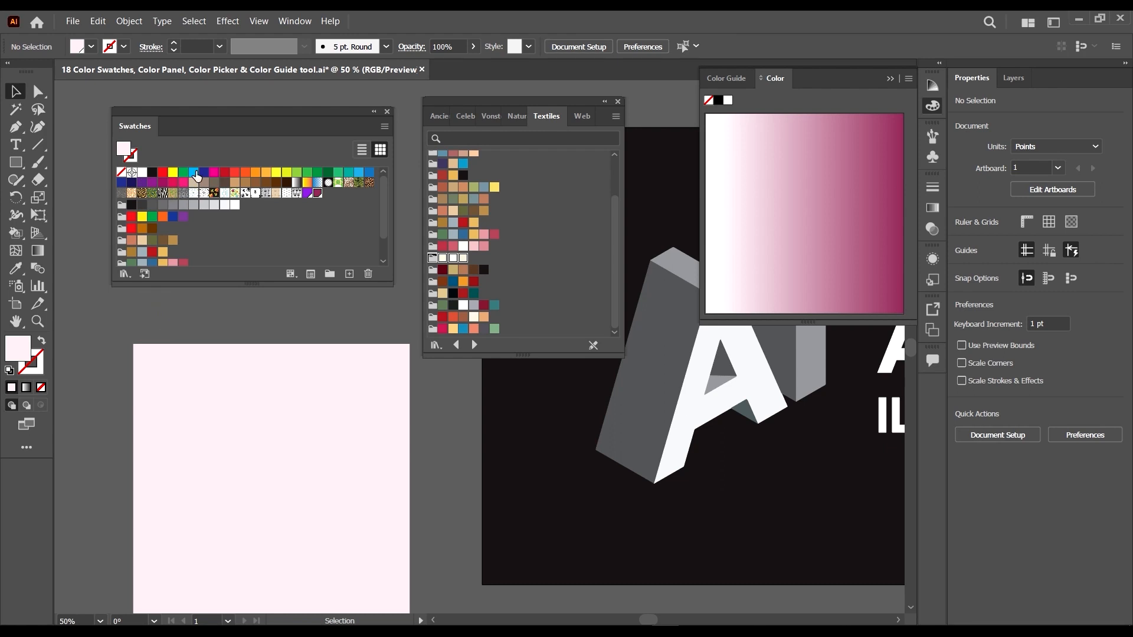
pyautogui.click(195, 172)
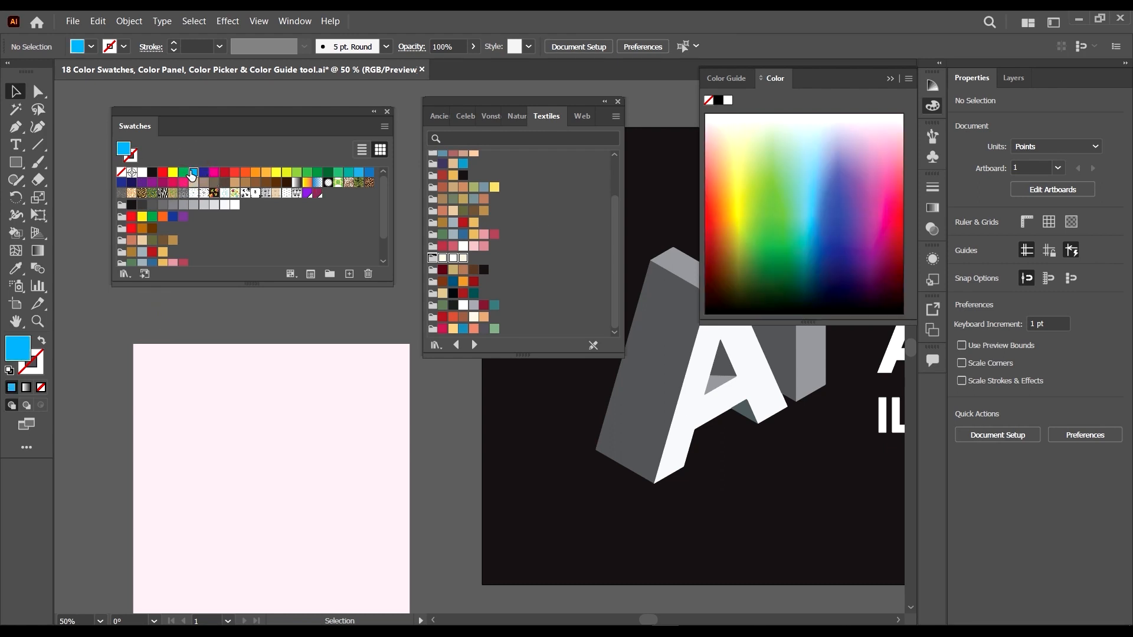
pyautogui.moveTo(278, 111); pyautogui.dragTo(249, 111)
pyautogui.click(763, 178)
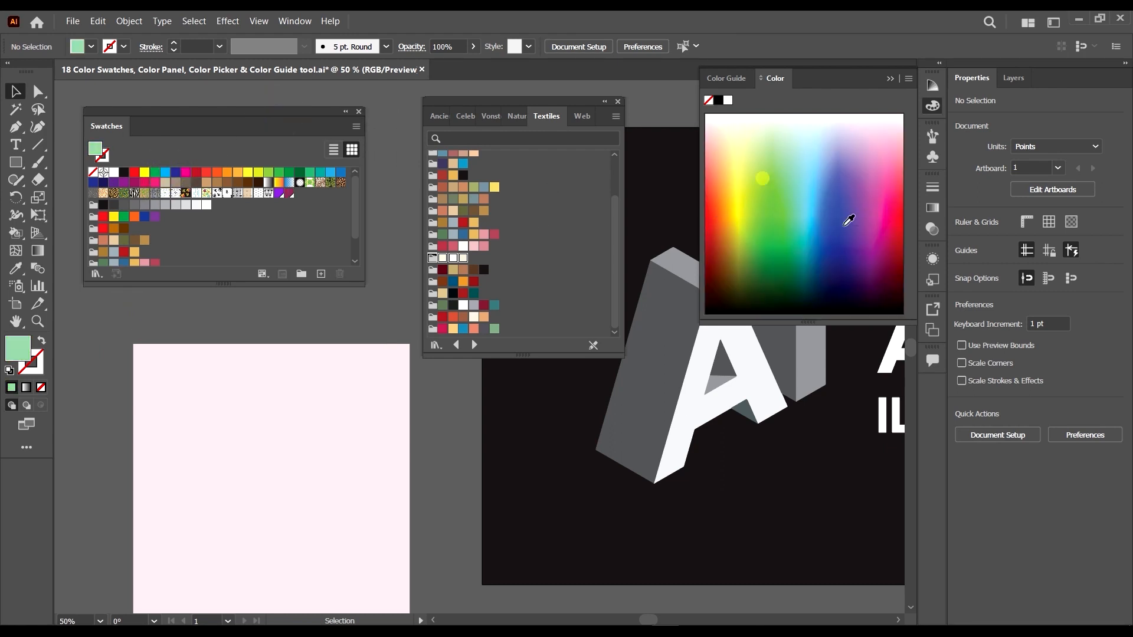
pyautogui.moveTo(835, 319); pyautogui.dragTo(841, 293)
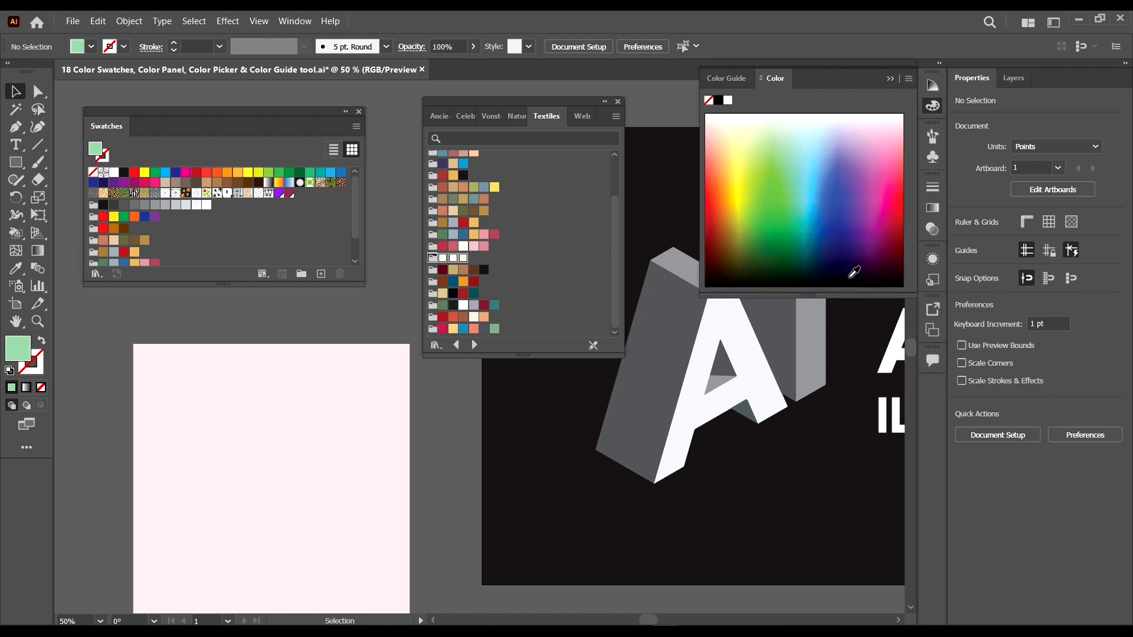
# - Sample several pinks and purples from the Color panel's spectrum and settle on a medium light blue
pyautogui.click(907, 79)
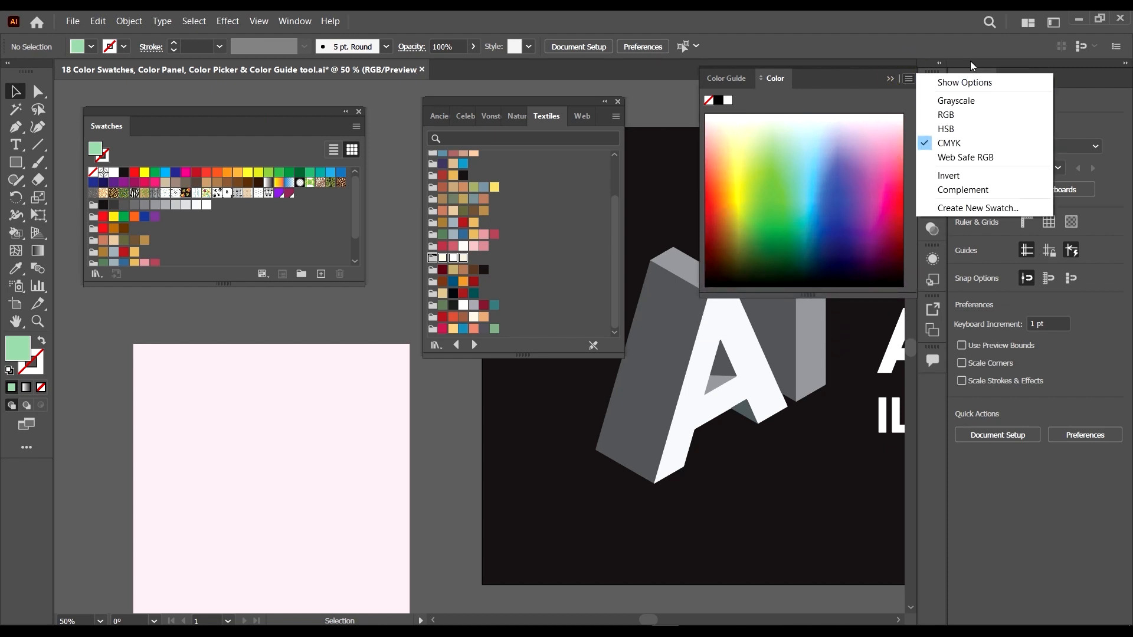
pyautogui.click(801, 121)
pyautogui.click(870, 158)
pyautogui.click(891, 182)
pyautogui.click(876, 137)
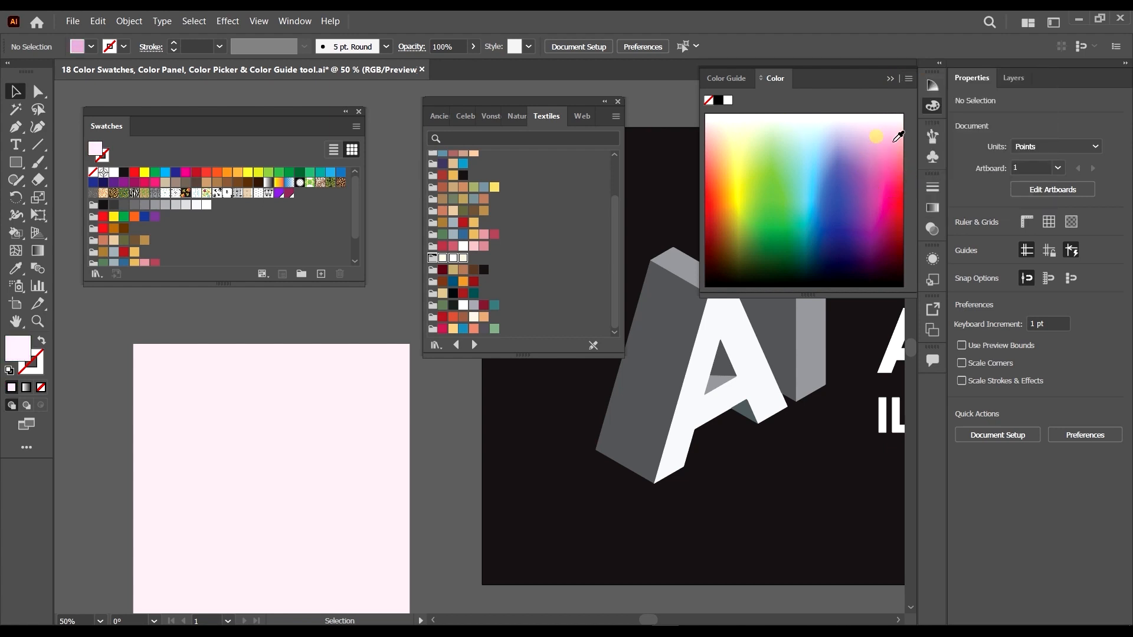
pyautogui.click(887, 160)
pyautogui.click(851, 168)
pyautogui.click(826, 170)
pyautogui.click(821, 168)
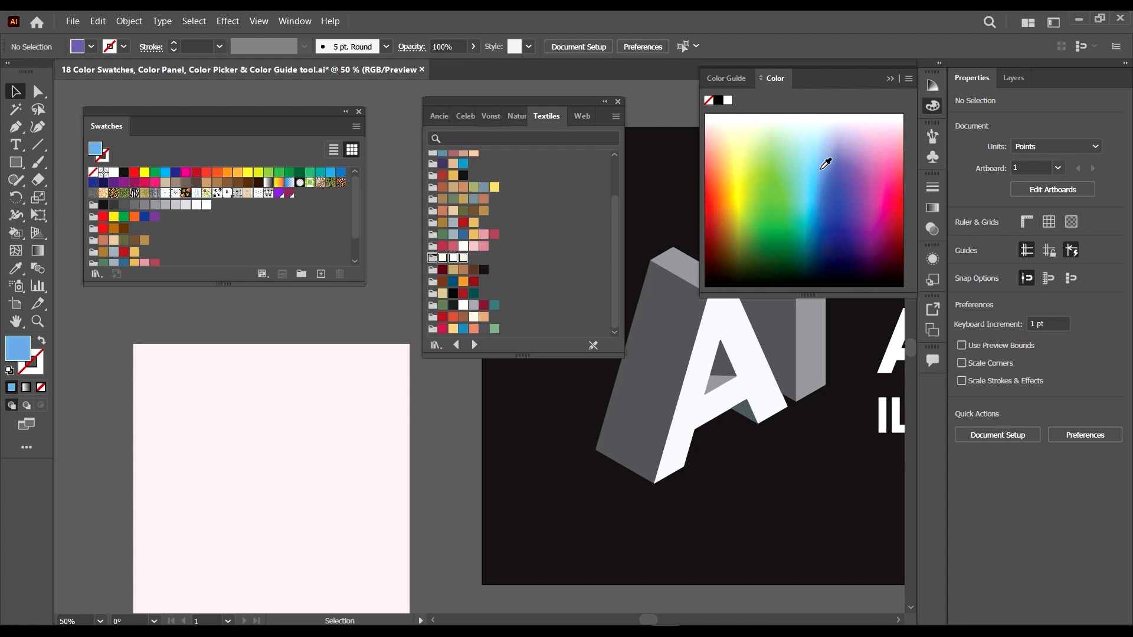
# - Create a new global swatch from the sampled blue, R=103 G=143 B=202, through the Color panel
pyautogui.click(907, 79)
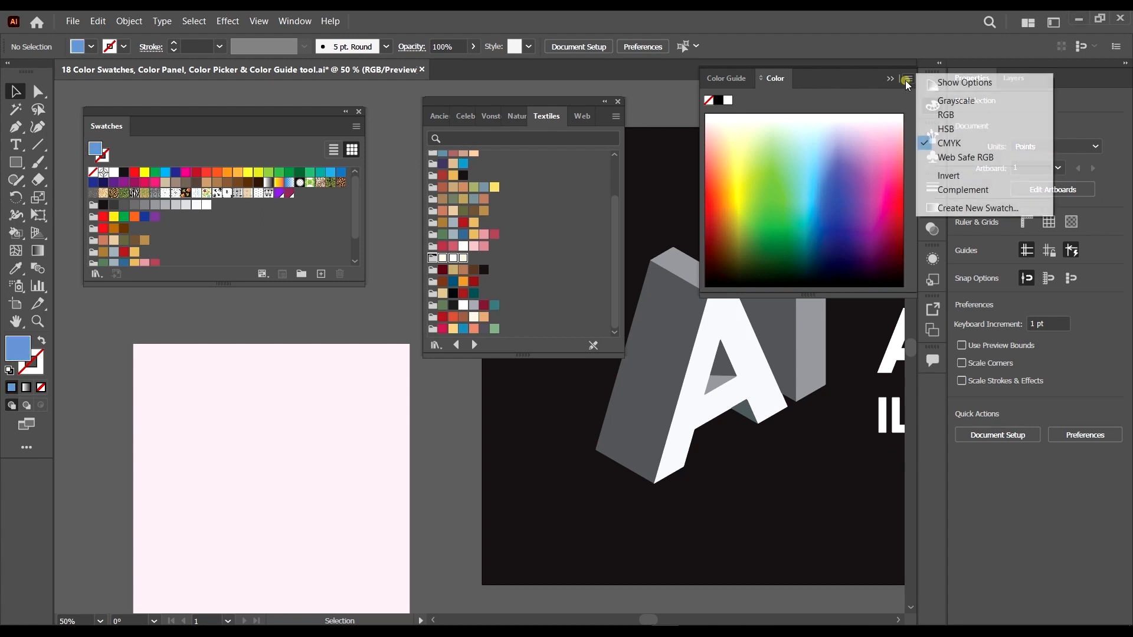
pyautogui.click(962, 207)
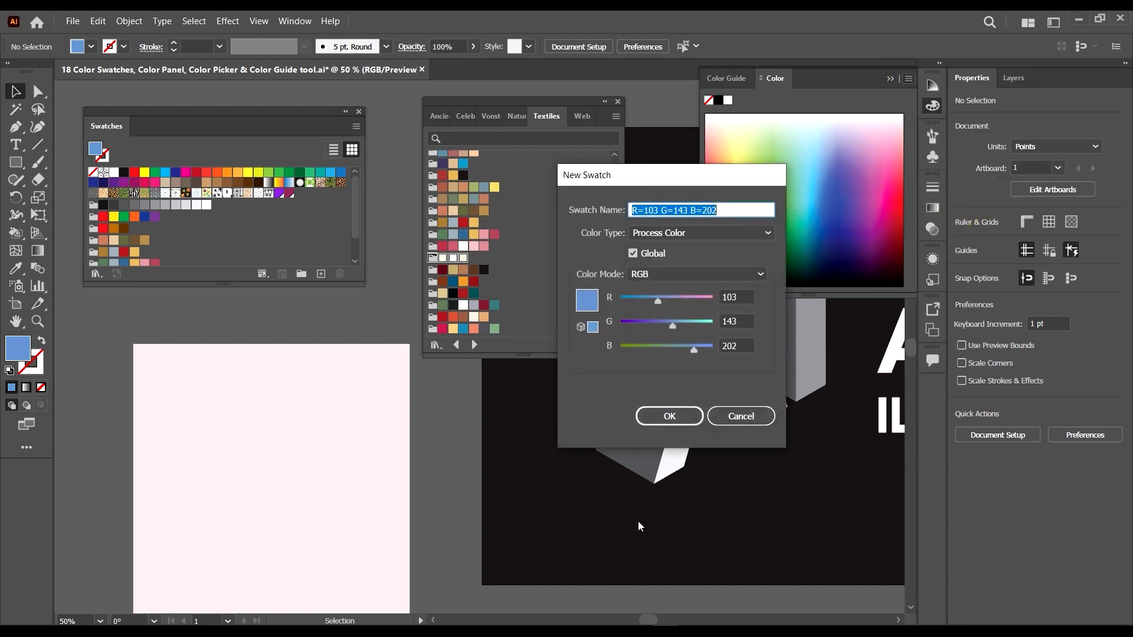
pyautogui.click(670, 416)
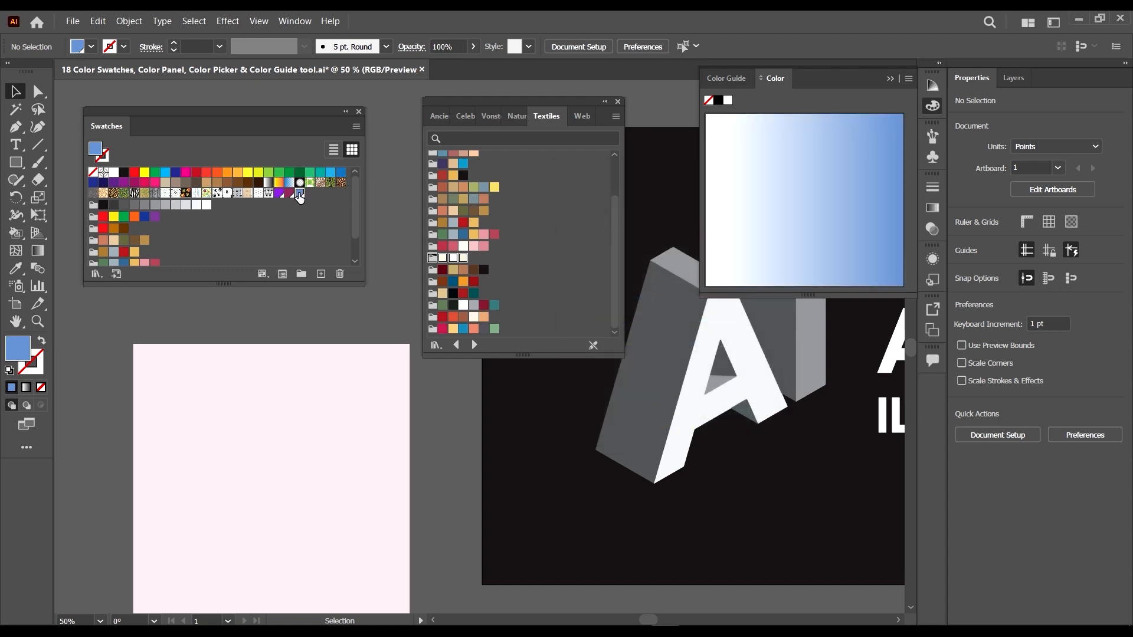
# - Sample a bright yellow from the color spectrum and save it as global process swatch R=245 G=235 B=10
pyautogui.click(196, 172)
pyautogui.click(740, 195)
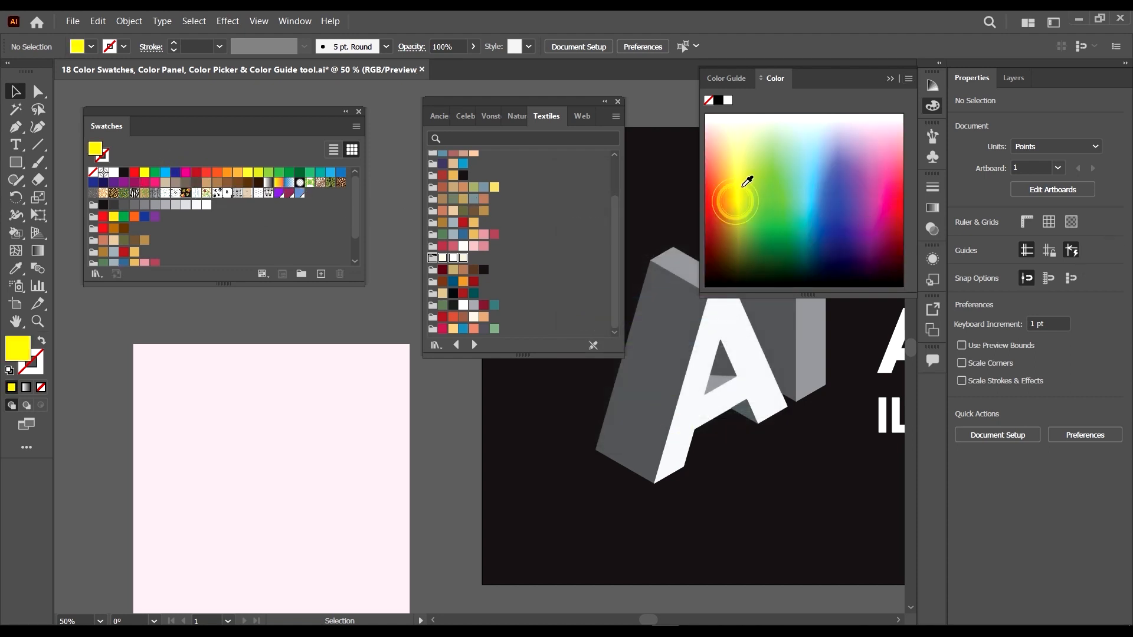
pyautogui.click(908, 79)
pyautogui.click(960, 208)
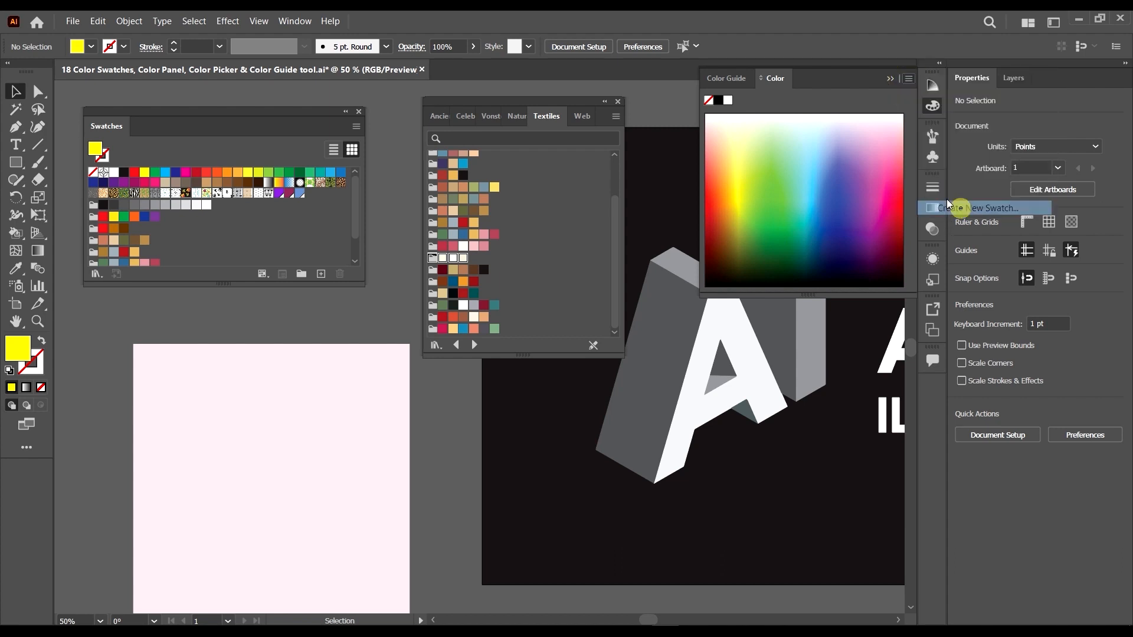
pyautogui.click(663, 422)
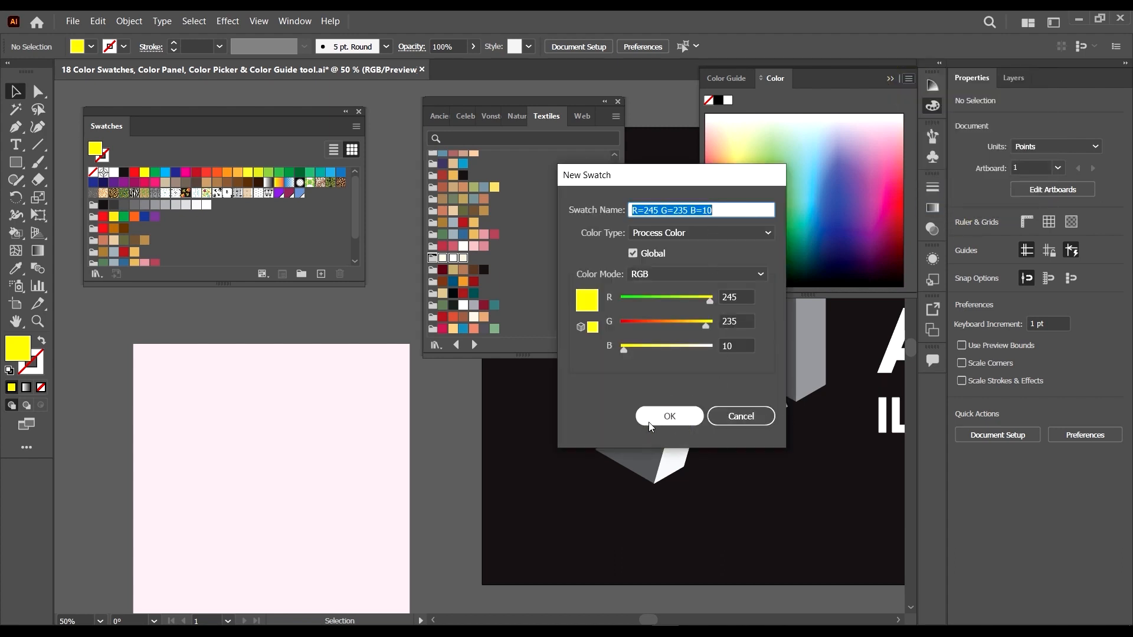
# - Choose the orange-red swatch and switch the current fill color to its complement
pyautogui.click(217, 172)
pyautogui.click(908, 79)
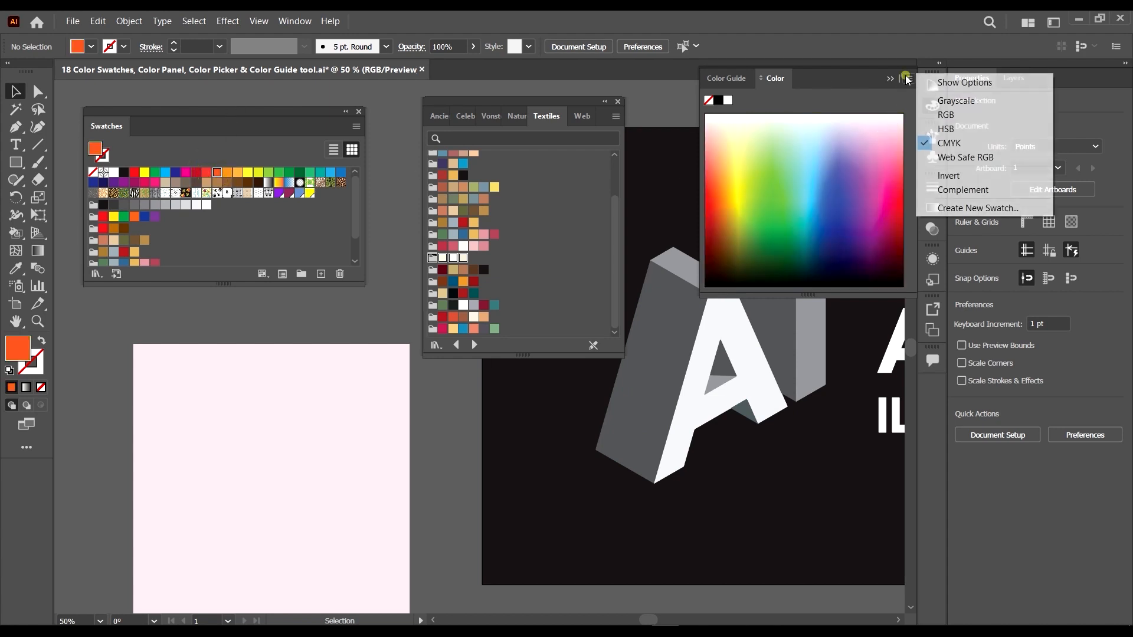
pyautogui.click(978, 189)
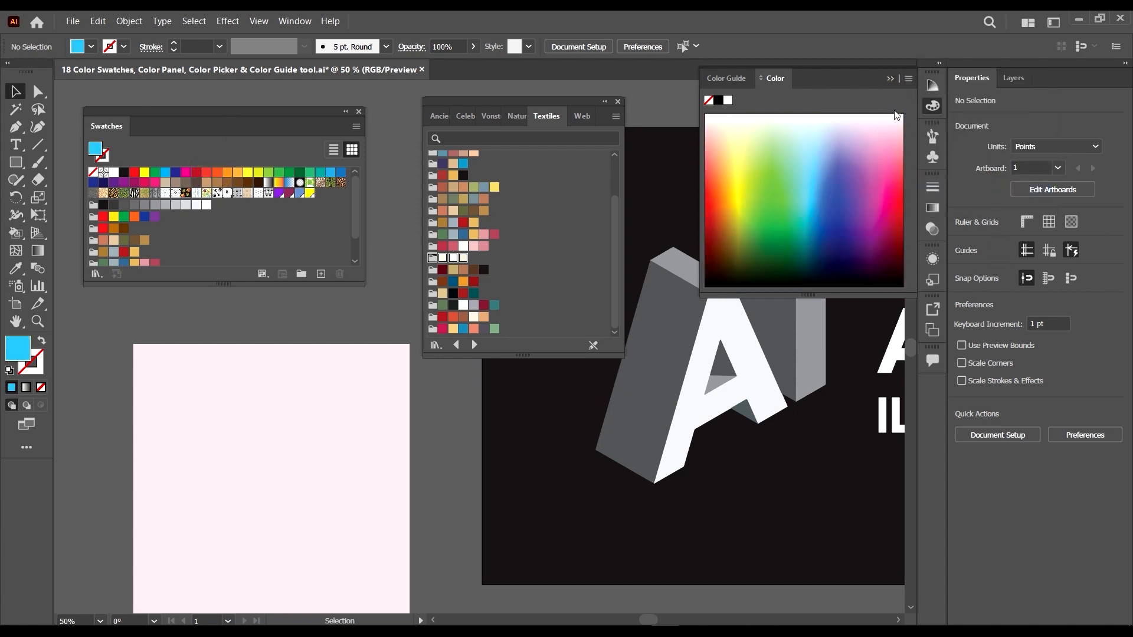
# - Set the Color panel to Grayscale, sample a gray, and pick white from the ramp
pyautogui.click(908, 79)
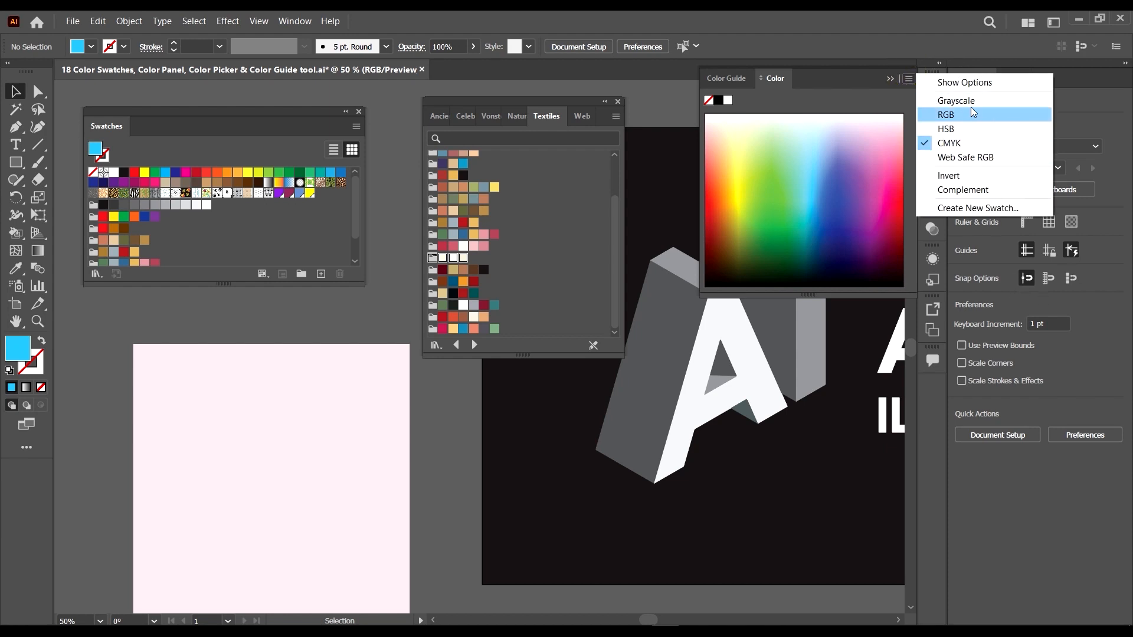
pyautogui.click(957, 101)
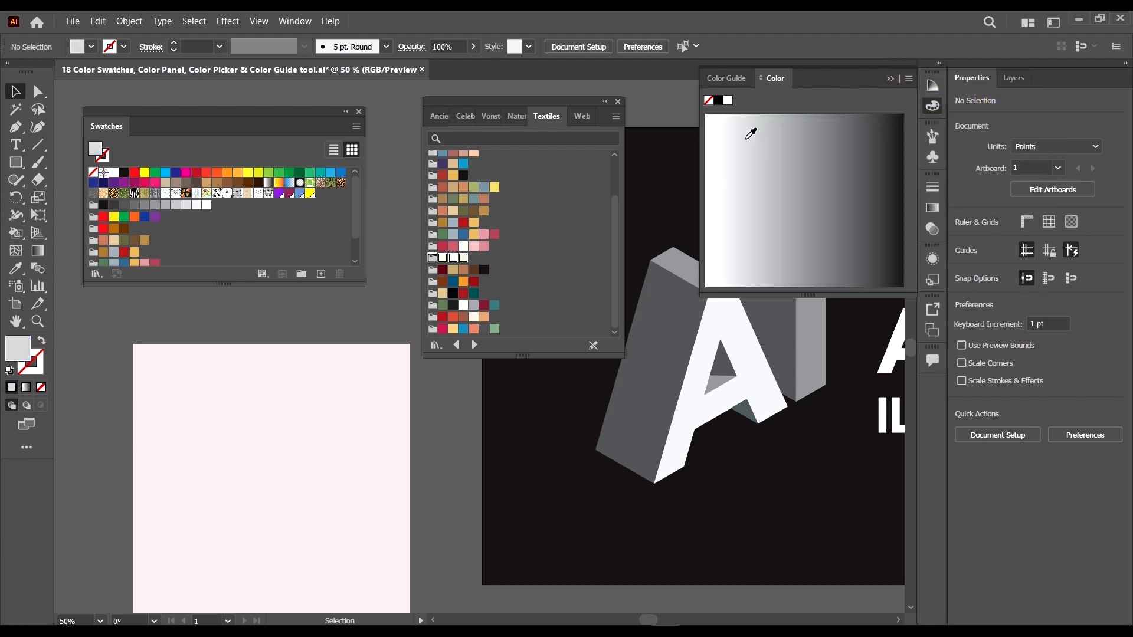
pyautogui.click(847, 154)
pyautogui.click(708, 182)
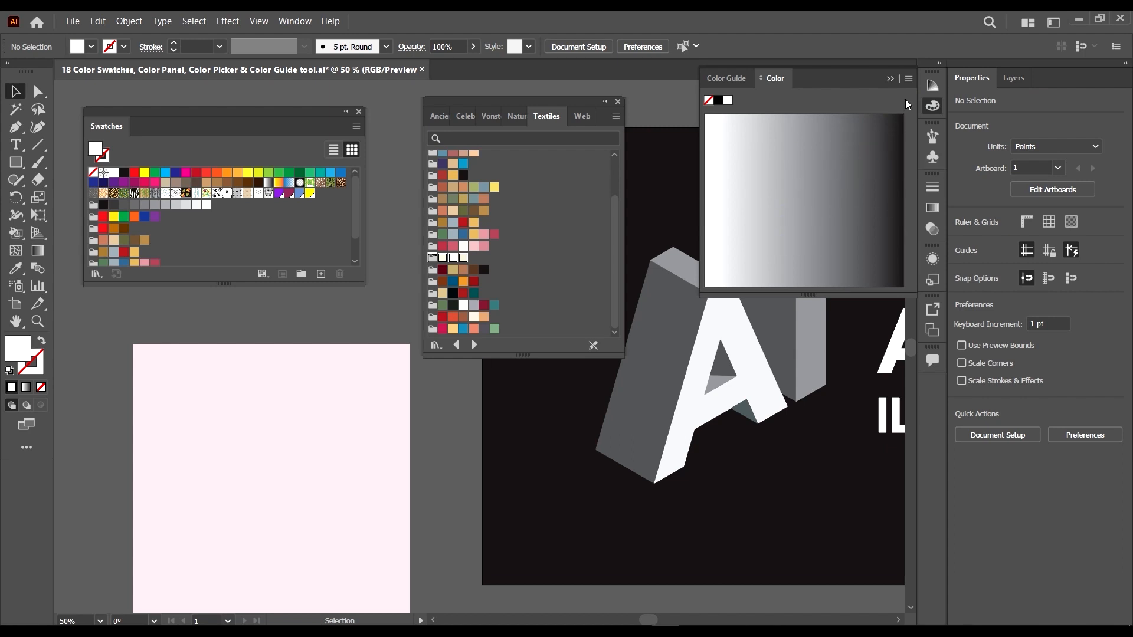
# - Switch the Color panel's color model through RGB, HSB and CMYK, and finish on Web Safe RGB
pyautogui.click(909, 79)
pyautogui.click(943, 114)
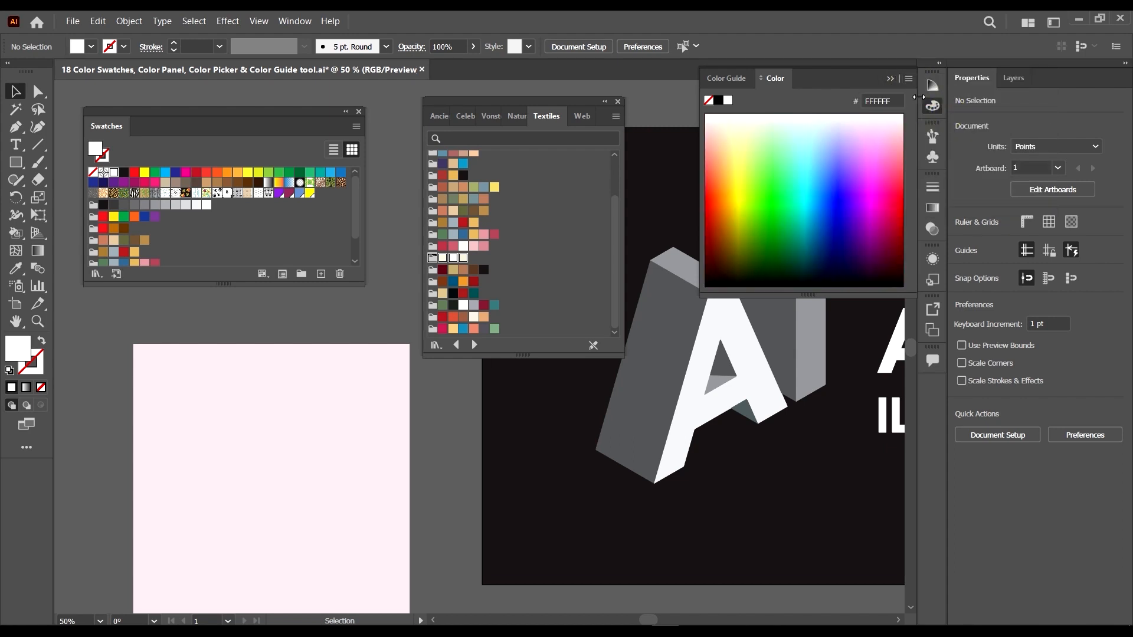
pyautogui.click(909, 79)
pyautogui.click(964, 126)
pyautogui.click(904, 79)
pyautogui.click(948, 143)
pyautogui.click(907, 80)
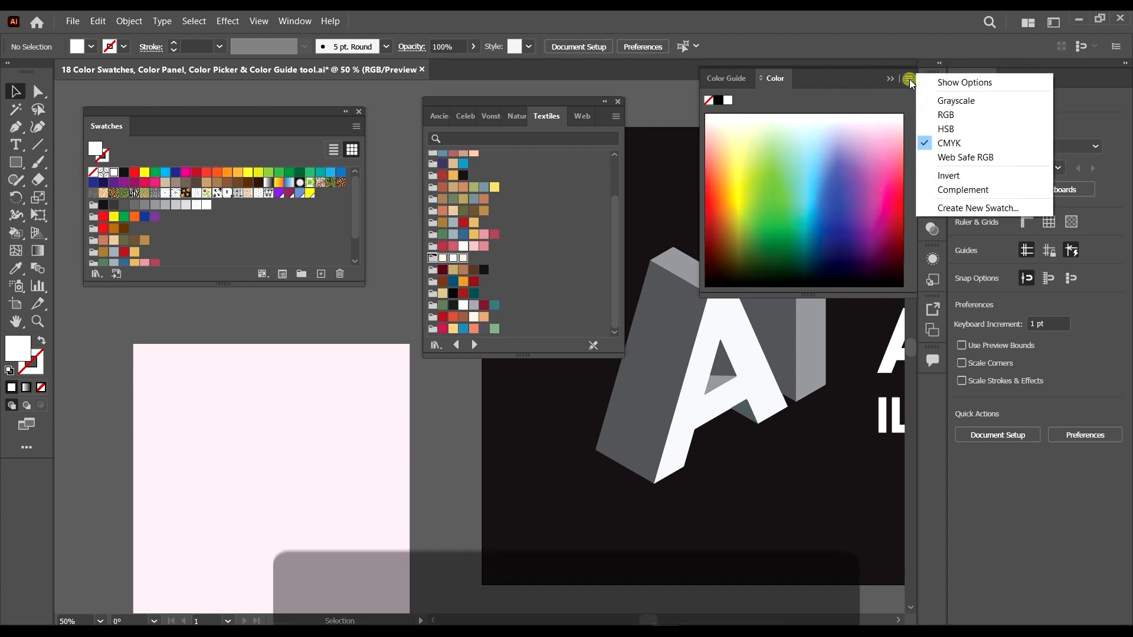
pyautogui.click(993, 157)
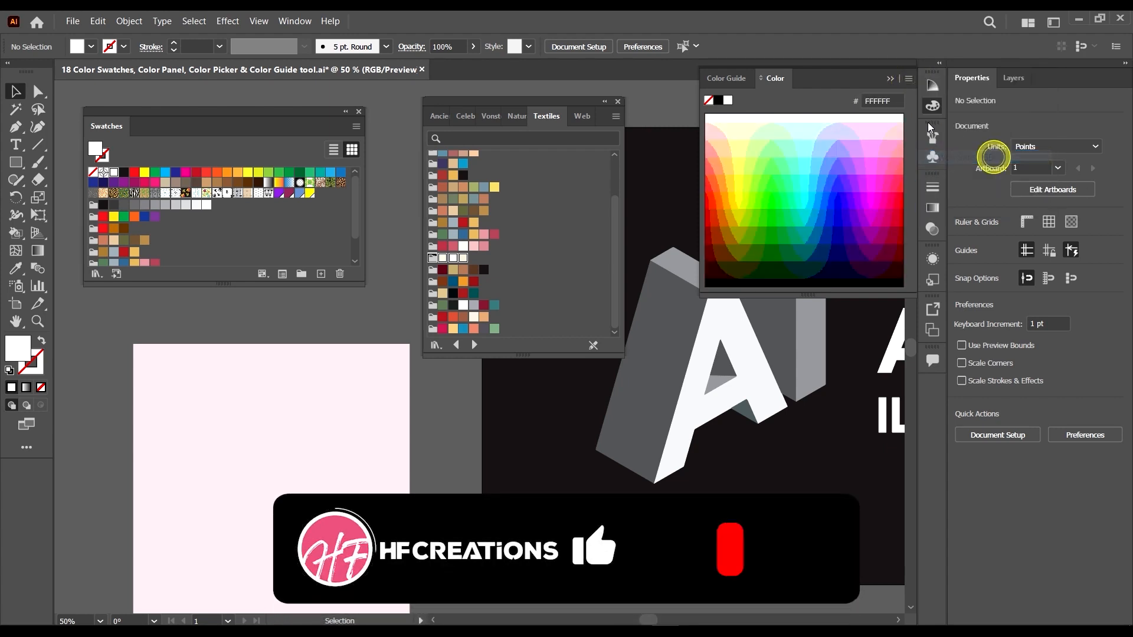
# - Sample violet 6633FF and then pink FF99CC from the web-safe color spectrum
pyautogui.click(909, 79)
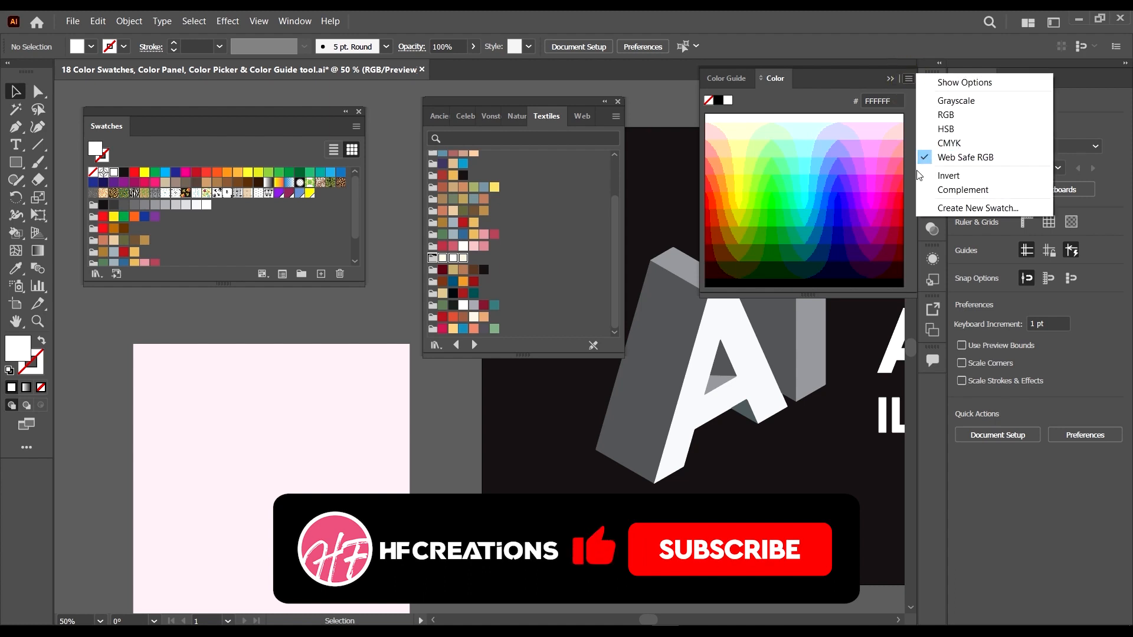
pyautogui.click(846, 185)
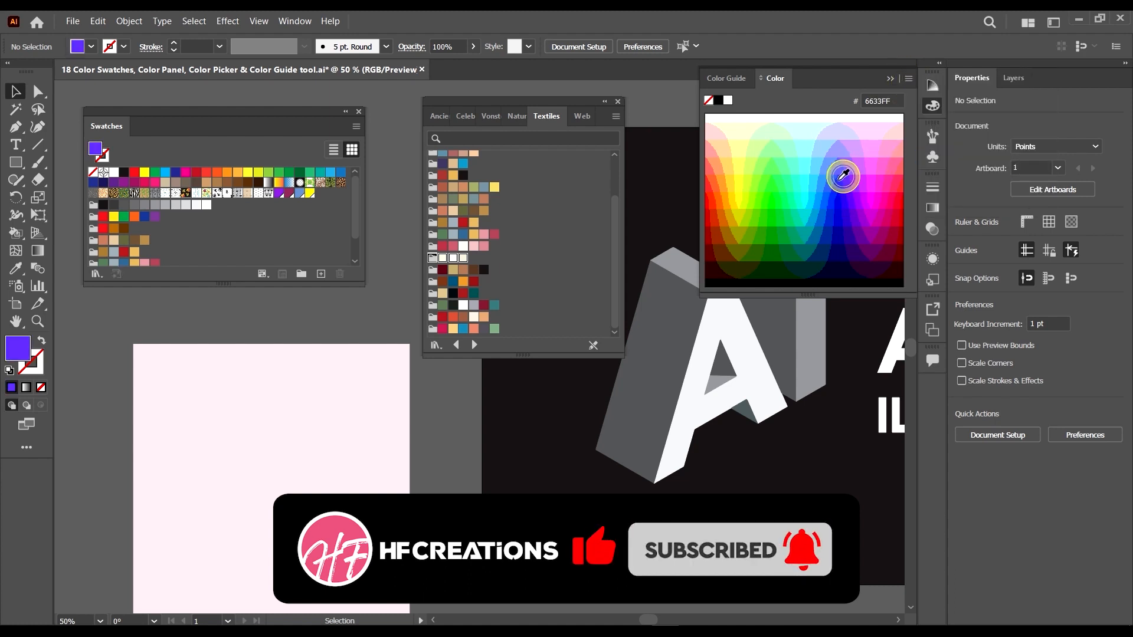
pyautogui.click(839, 185)
pyautogui.click(884, 149)
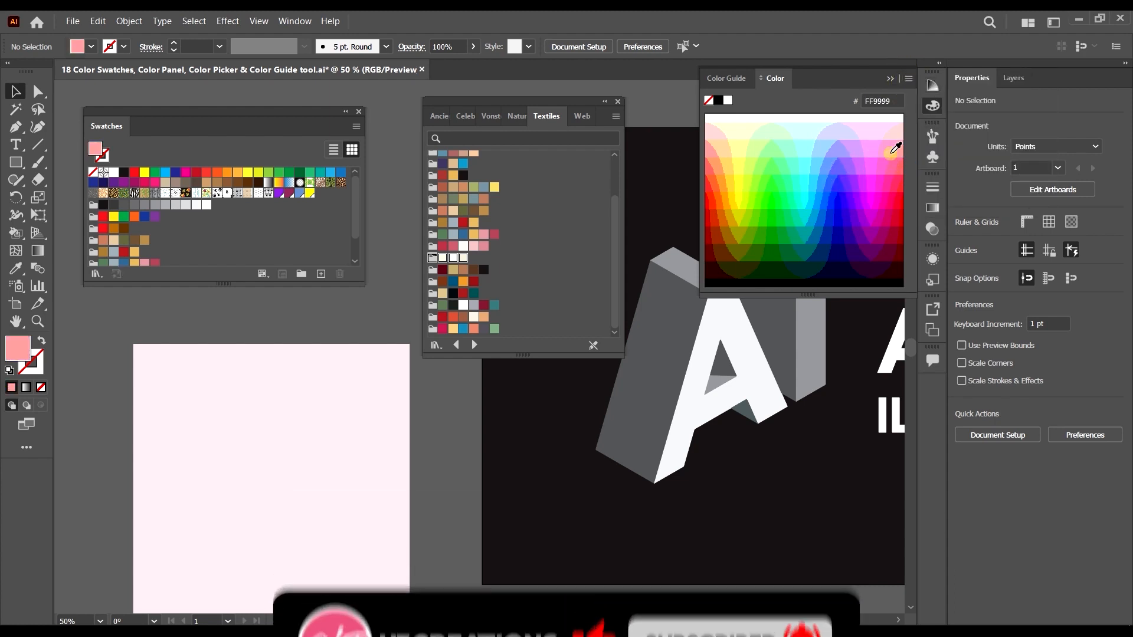
# - Invert the pink fill color to its opposite, and invert it again to restore the pink
pyautogui.click(908, 78)
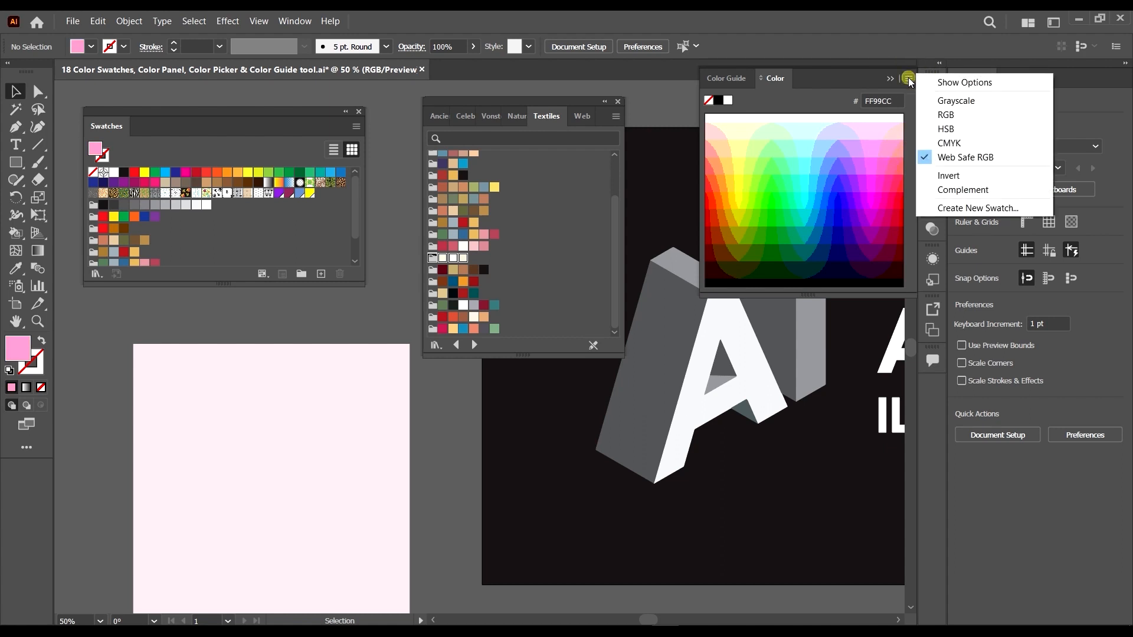
pyautogui.click(982, 170)
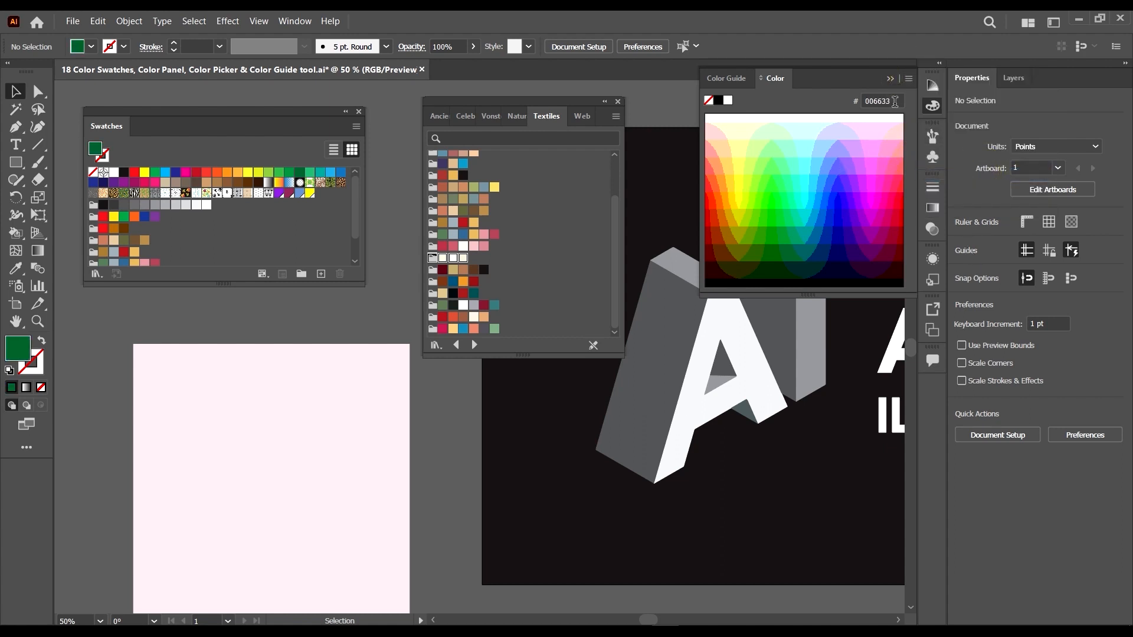
pyautogui.click(894, 80)
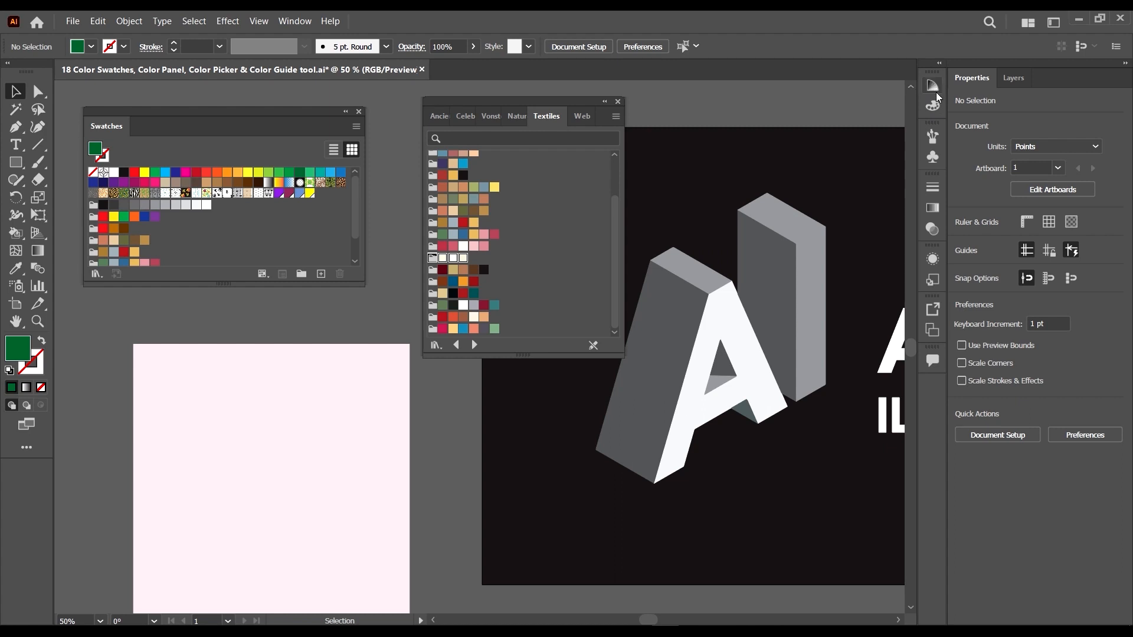
pyautogui.click(933, 105)
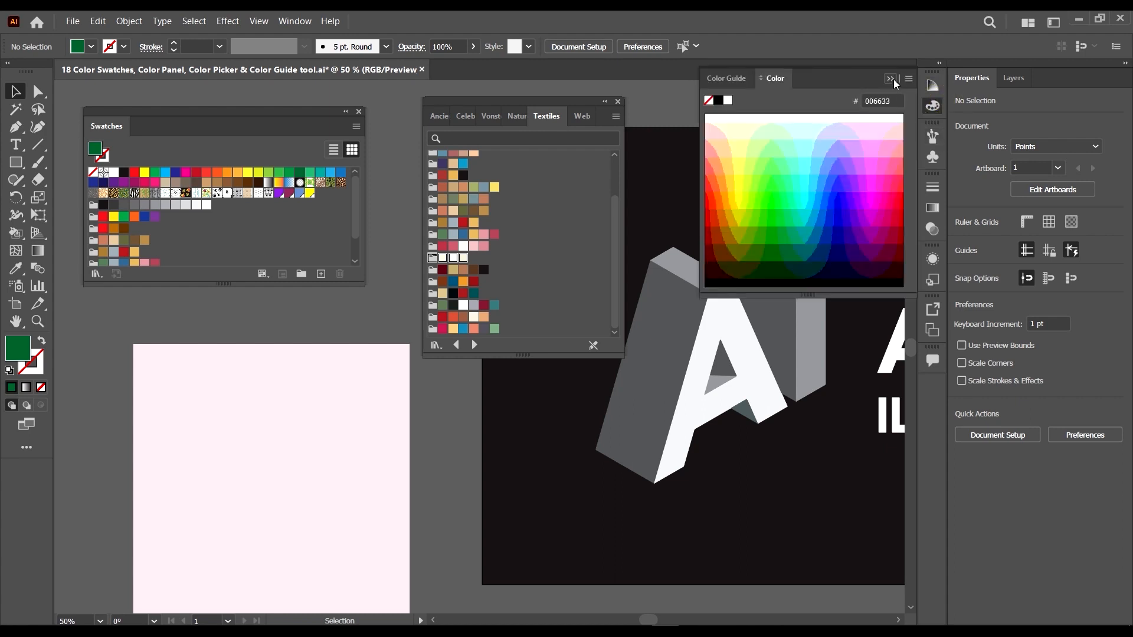
pyautogui.click(908, 79)
pyautogui.click(958, 176)
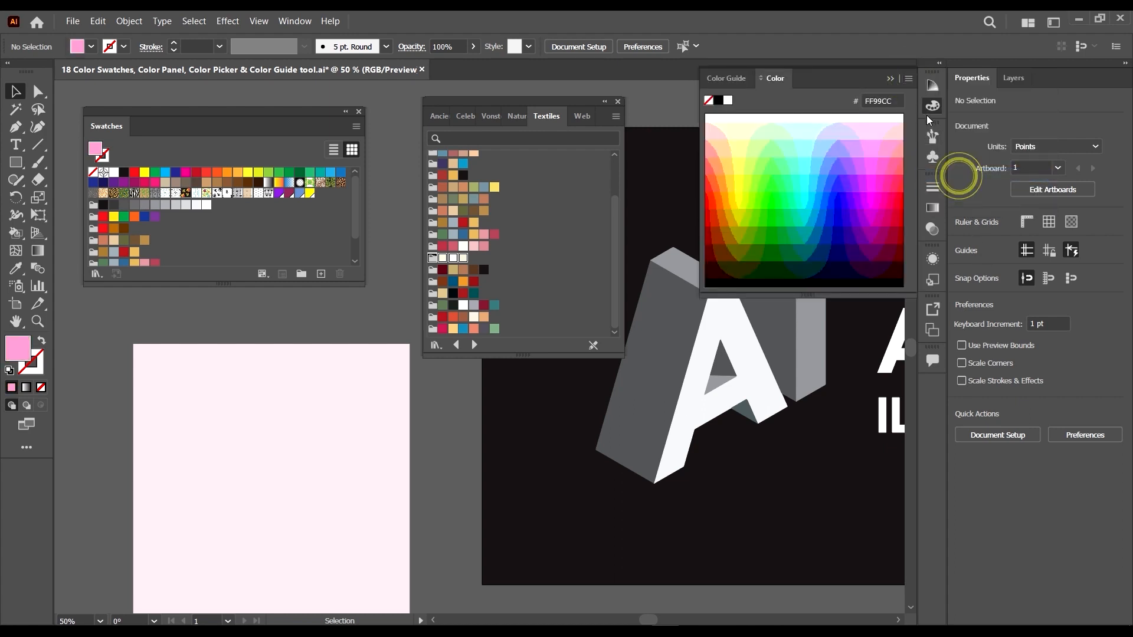
pyautogui.click(932, 105)
pyautogui.click(930, 103)
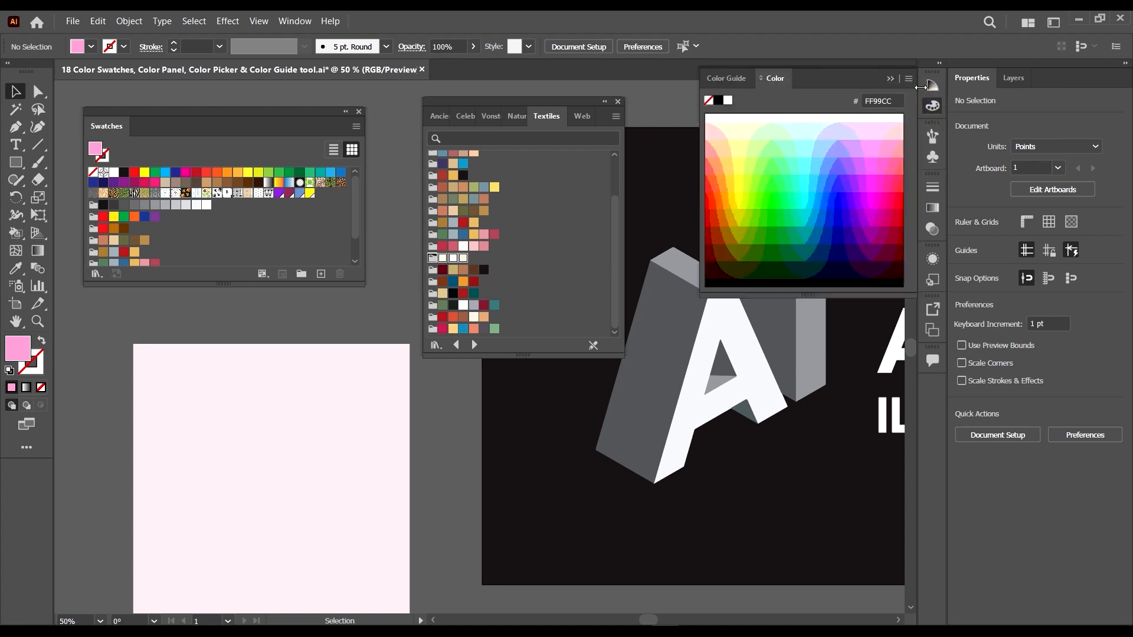
# - Set the Color panel to RGB, show its slider options, and enlarge the spectrum area
pyautogui.click(908, 79)
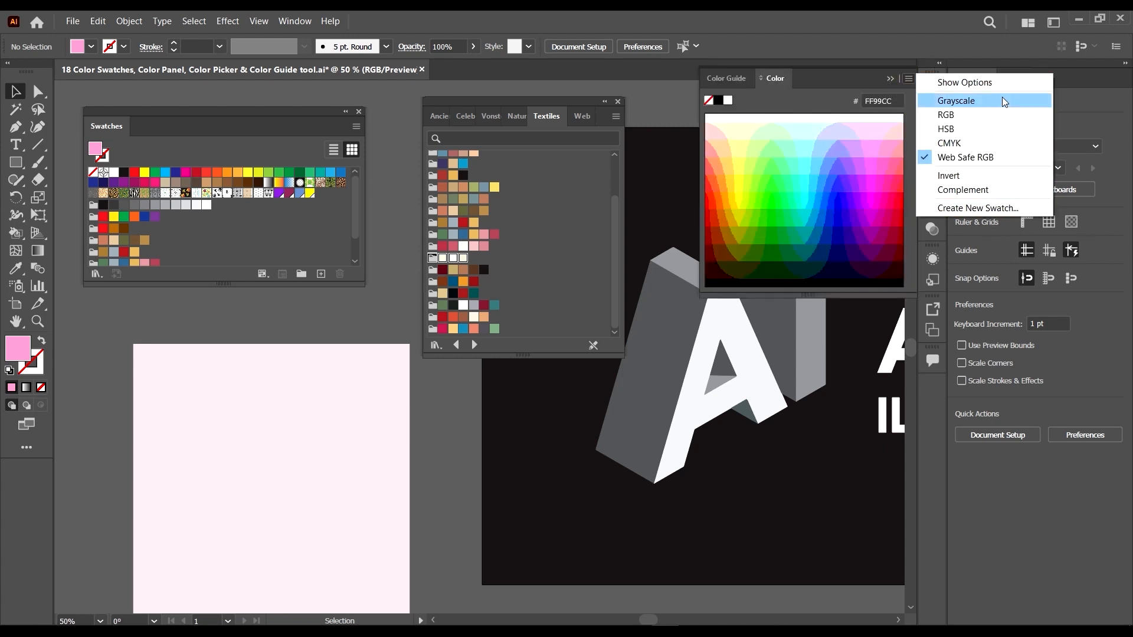
pyautogui.click(972, 115)
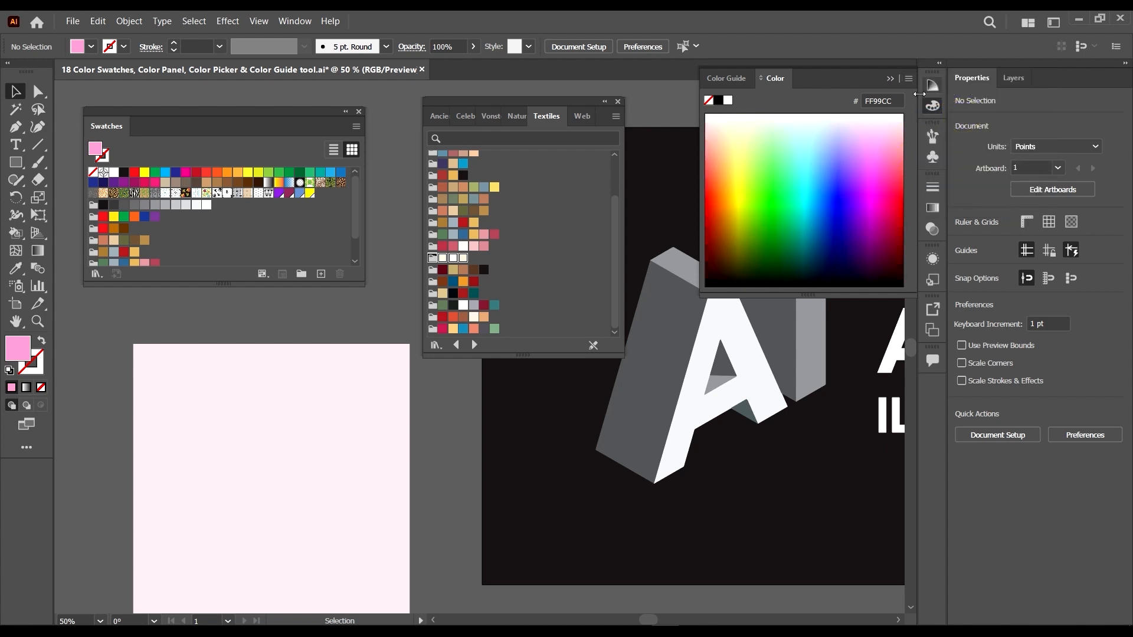
pyautogui.click(908, 78)
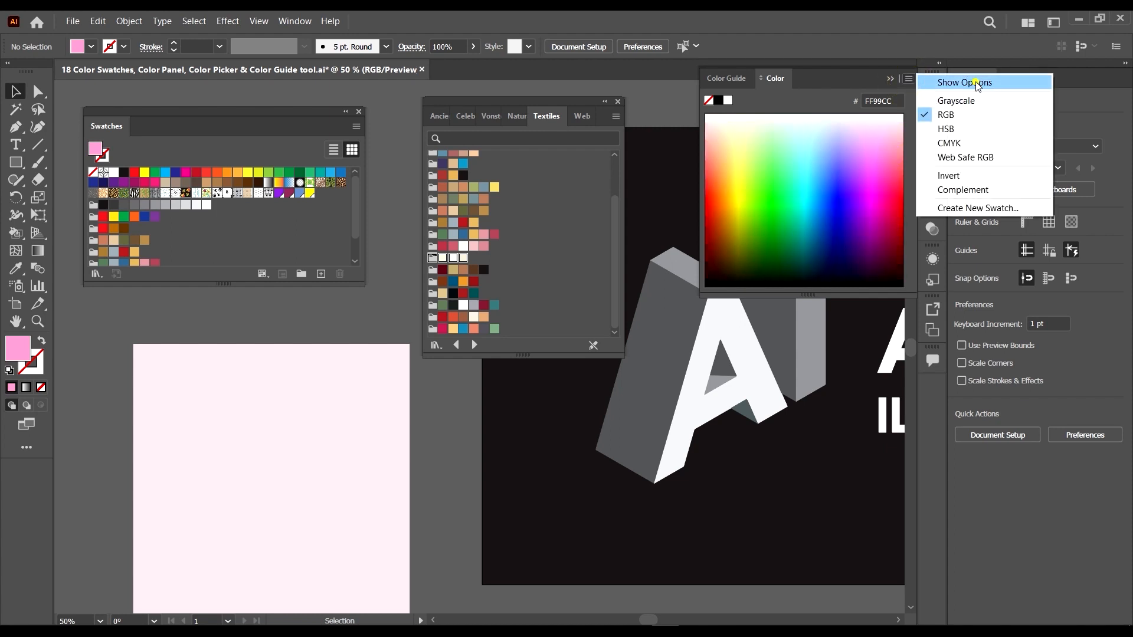
pyautogui.click(976, 84)
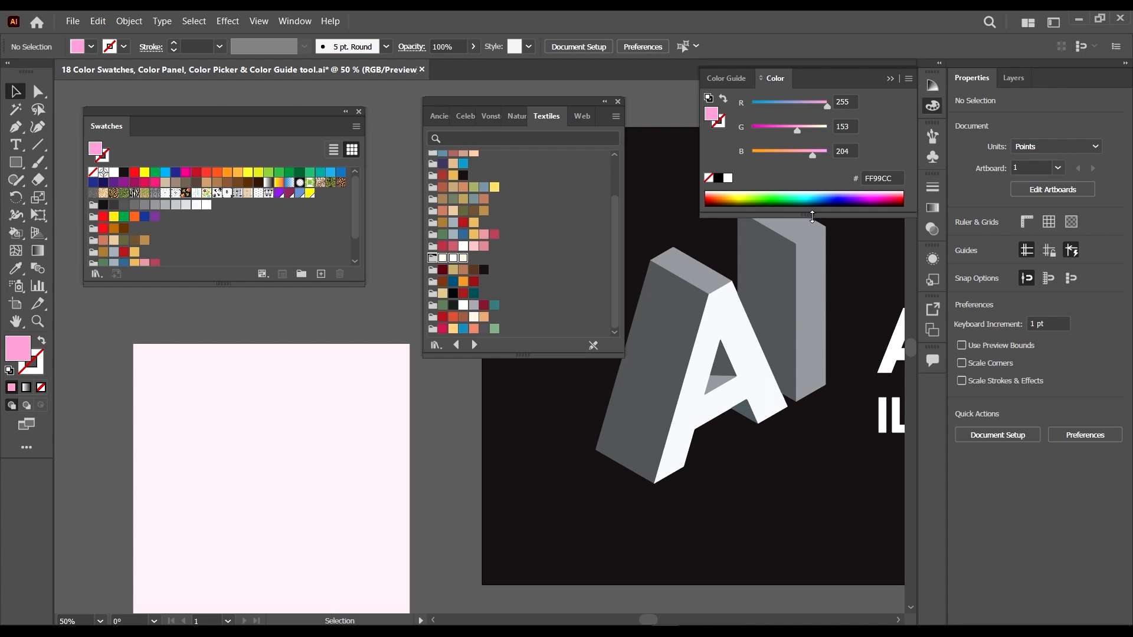
pyautogui.moveTo(813, 218); pyautogui.dragTo(834, 365)
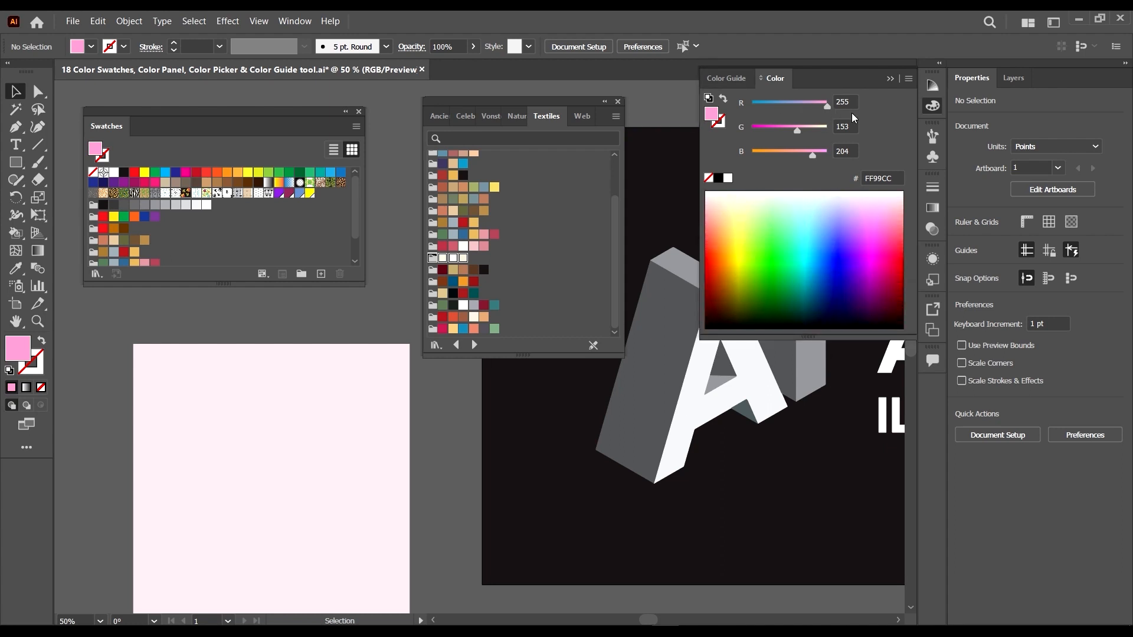
# - Adjust the pink fill with the RGB sliders to an orange with G=162 and B=88
pyautogui.moveTo(828, 105); pyautogui.dragTo(779, 155)
pyautogui.click(807, 154)
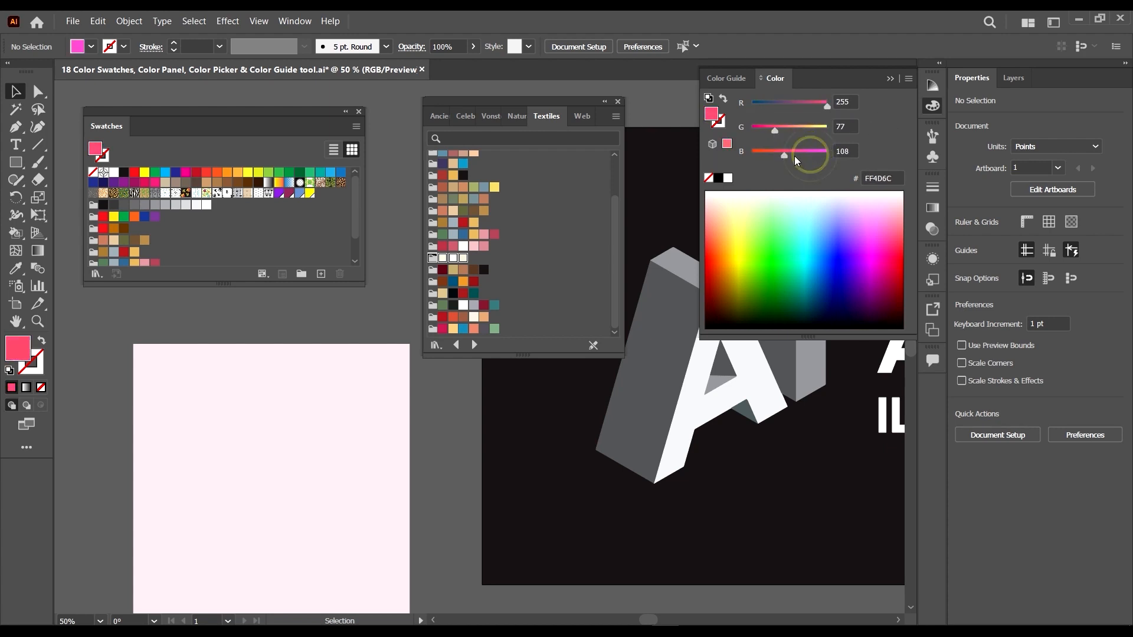
pyautogui.click(909, 79)
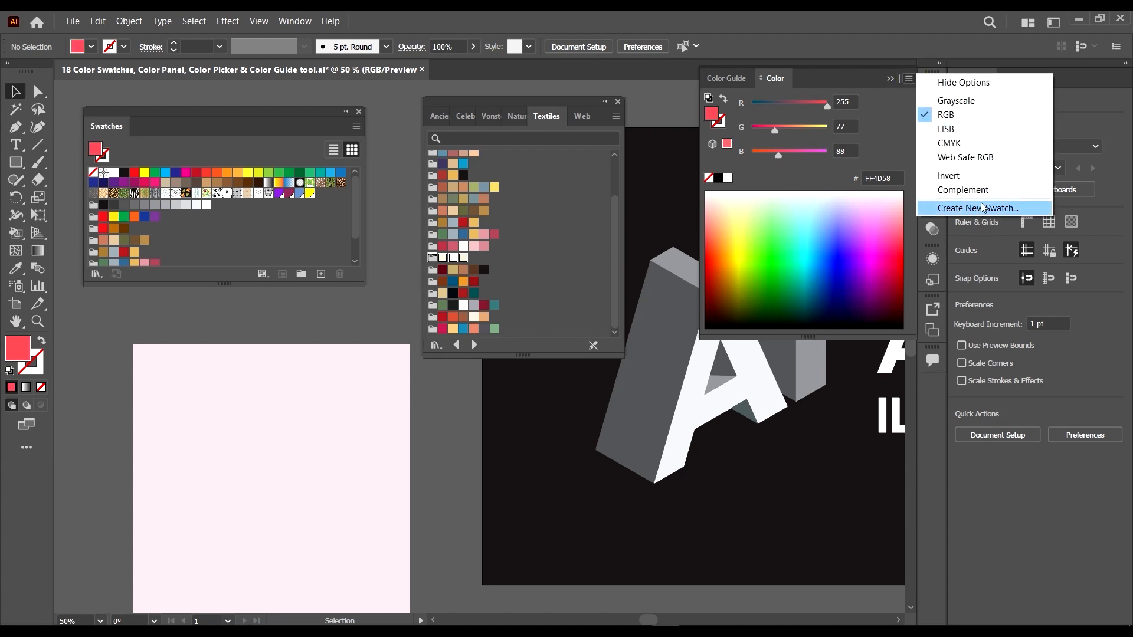
pyautogui.moveTo(781, 129)
pyautogui.mouseDown()
pyautogui.moveTo(816, 130)
pyautogui.moveTo(800, 128)
pyautogui.mouseUp()
# - Copy the orange fill's hex code FFA258, and view the same color in the Color Picker without changing it
pyautogui.click(898, 177)
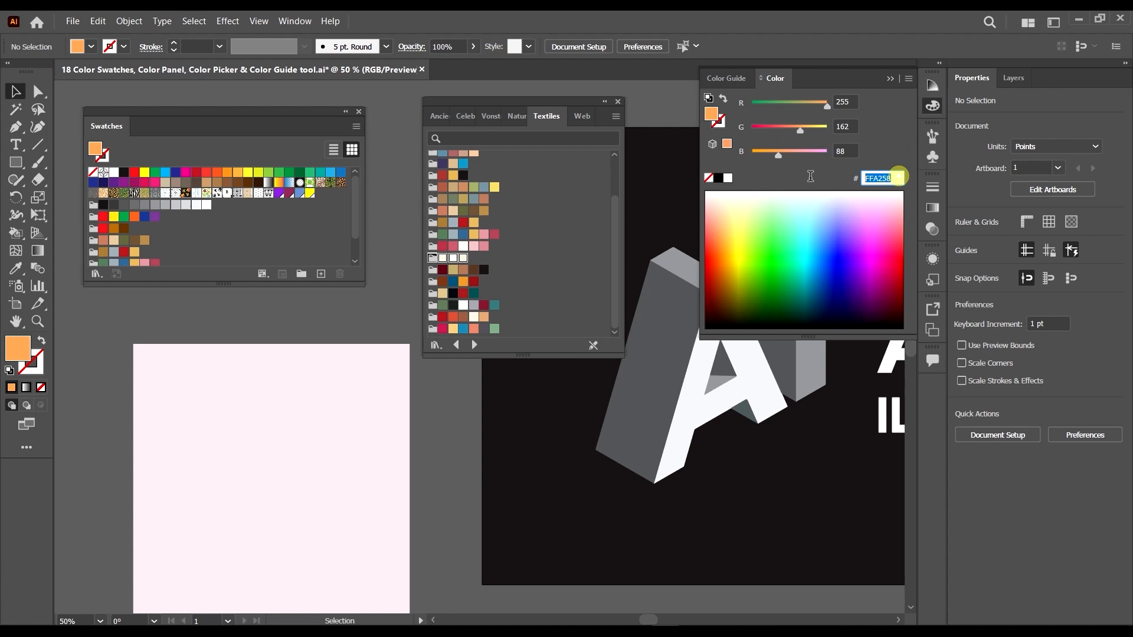
pyautogui.rightClick(881, 176)
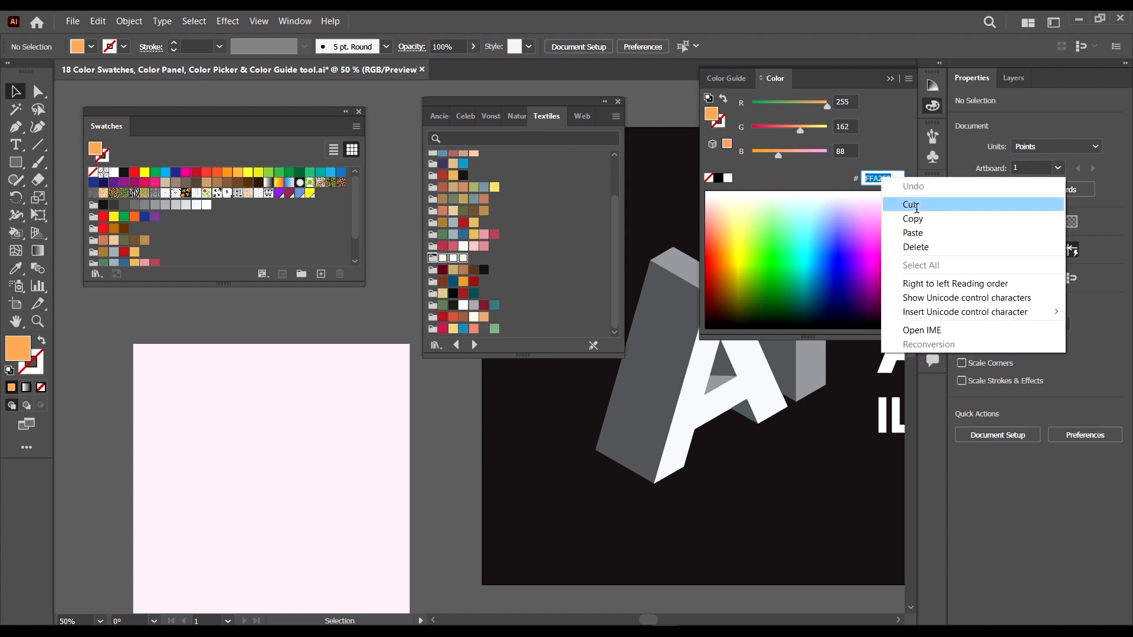
pyautogui.click(909, 220)
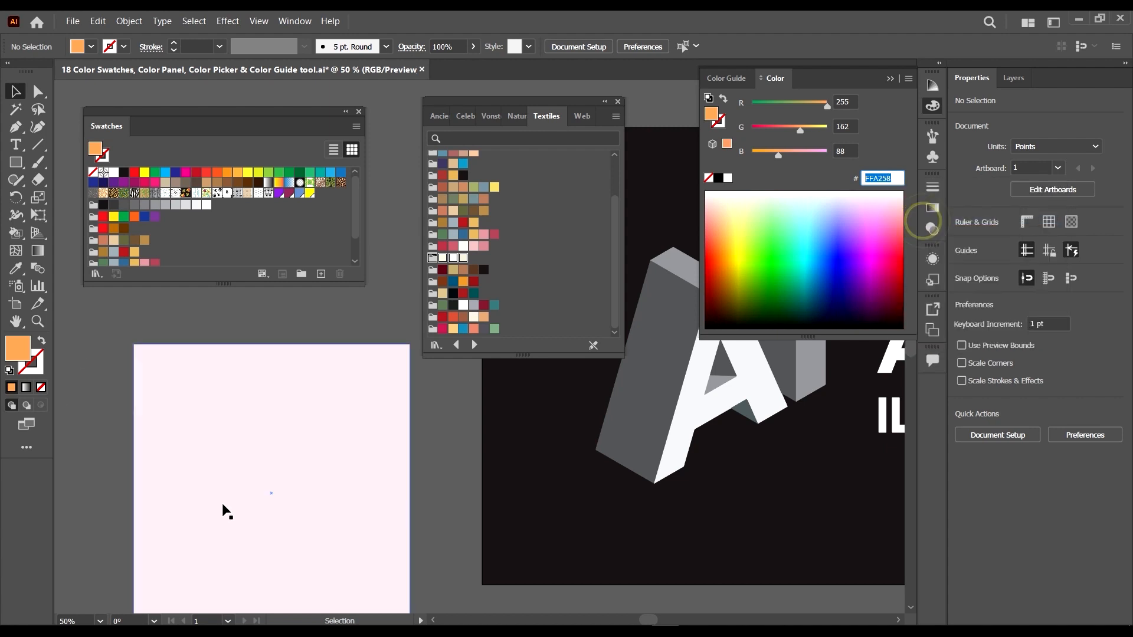
pyautogui.doubleClick(26, 357)
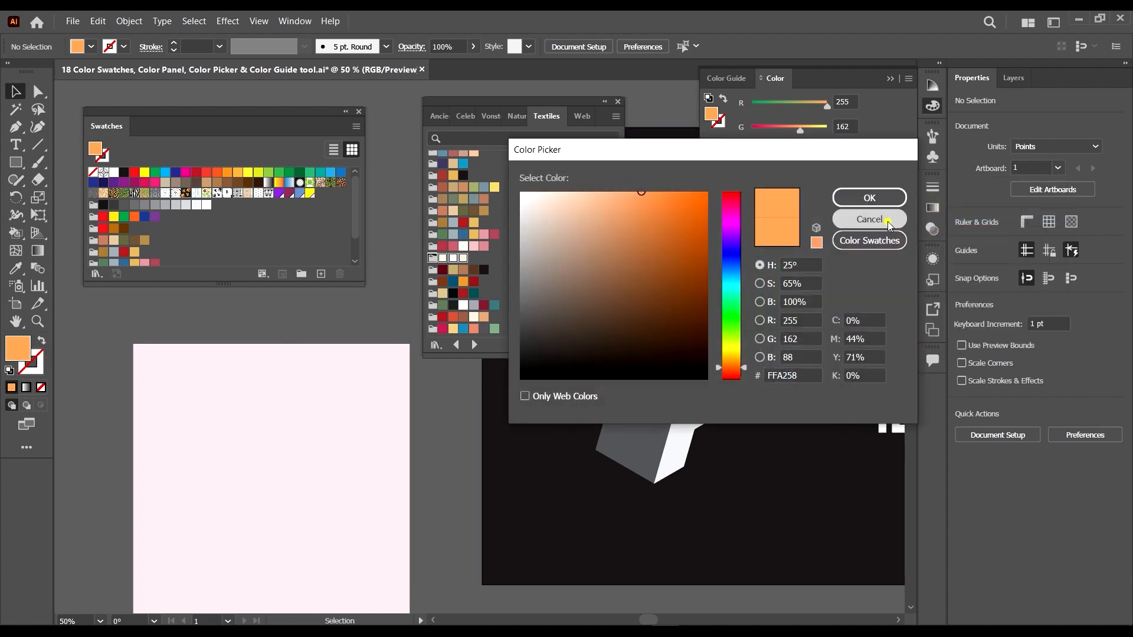
pyautogui.click(887, 222)
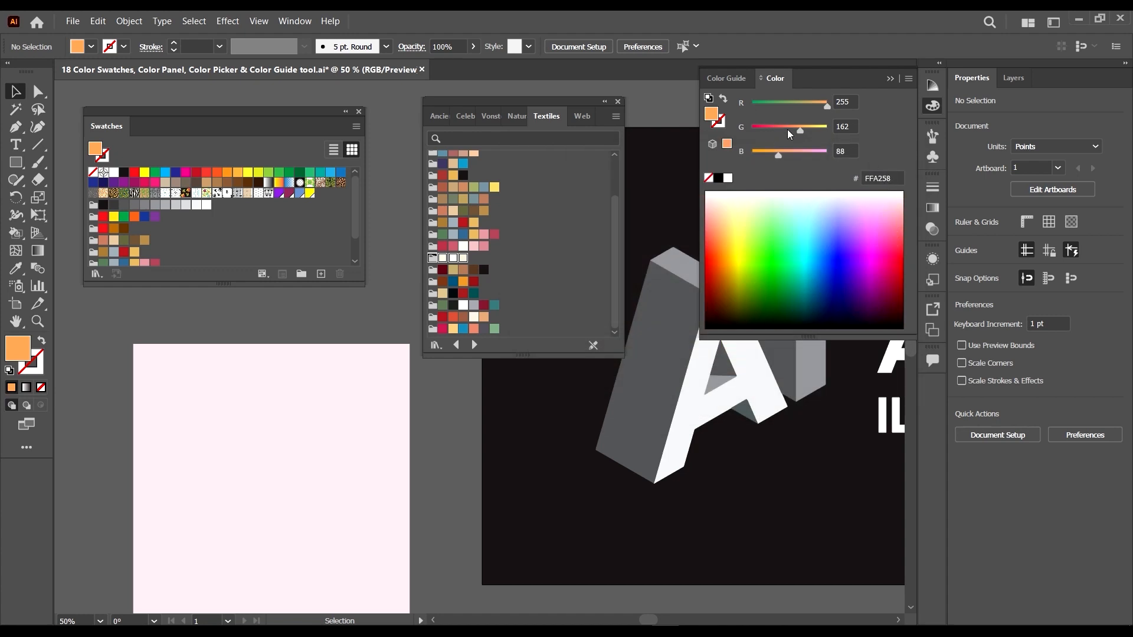
# - Swap the fill and stroke colors back and forth, ending with the red as the active fill
pyautogui.click(722, 96)
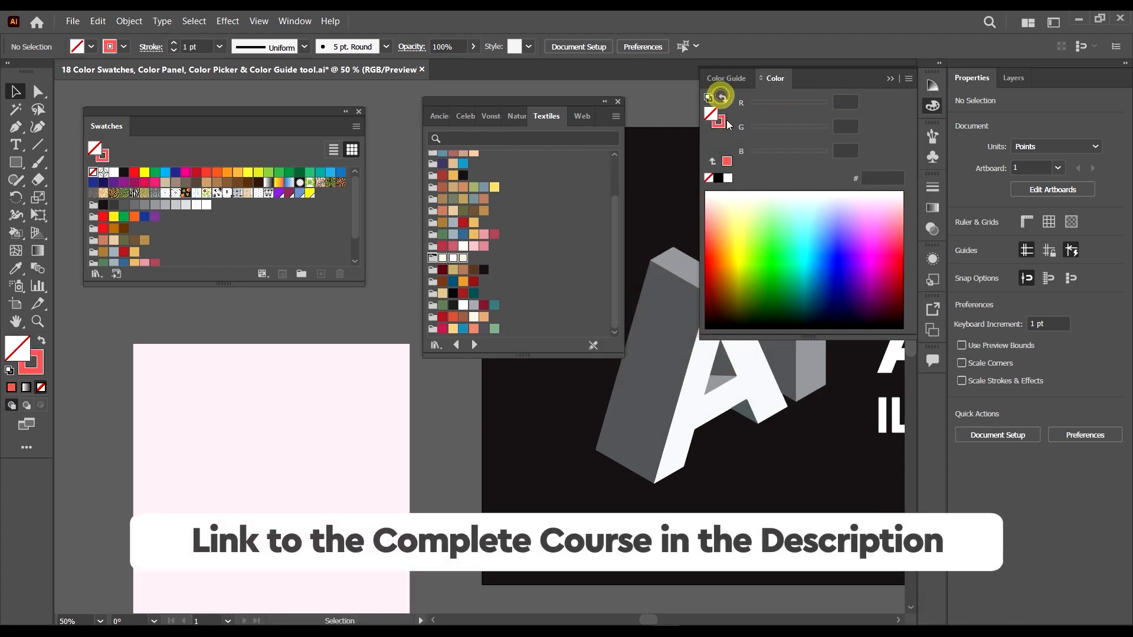
pyautogui.hotkey('shift', 'x')
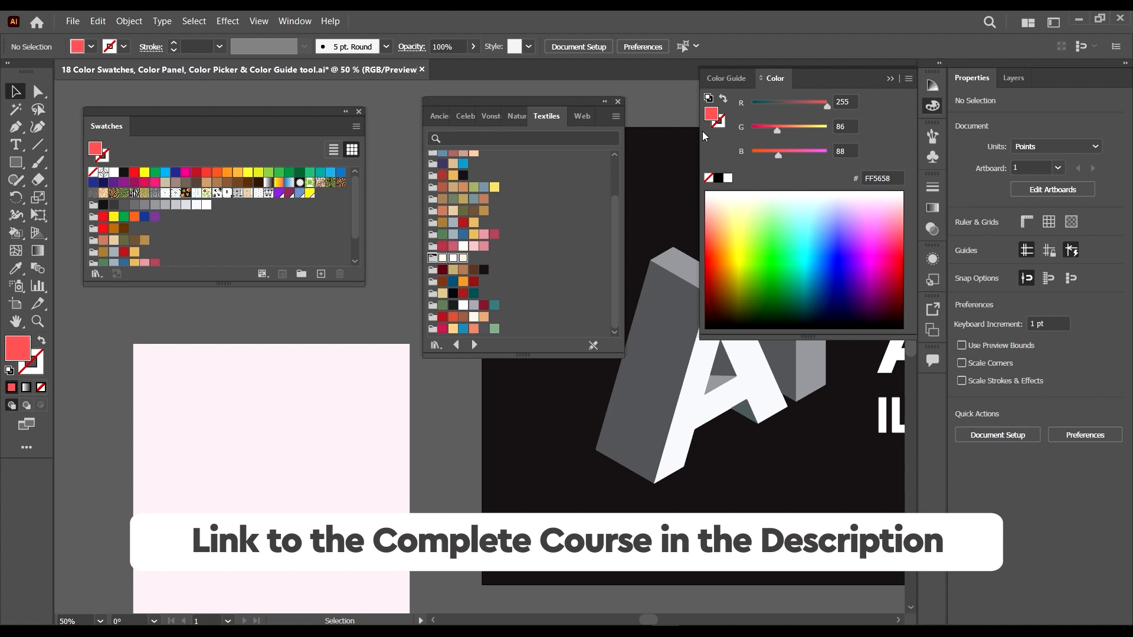
pyautogui.click(722, 98)
pyautogui.click(722, 99)
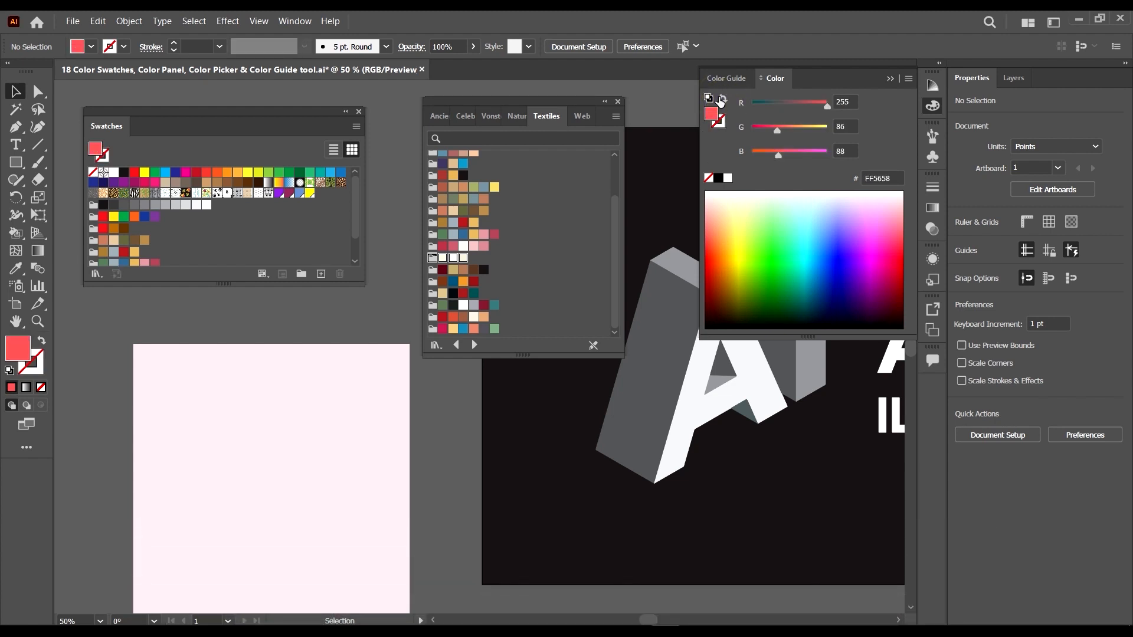
pyautogui.click(722, 98)
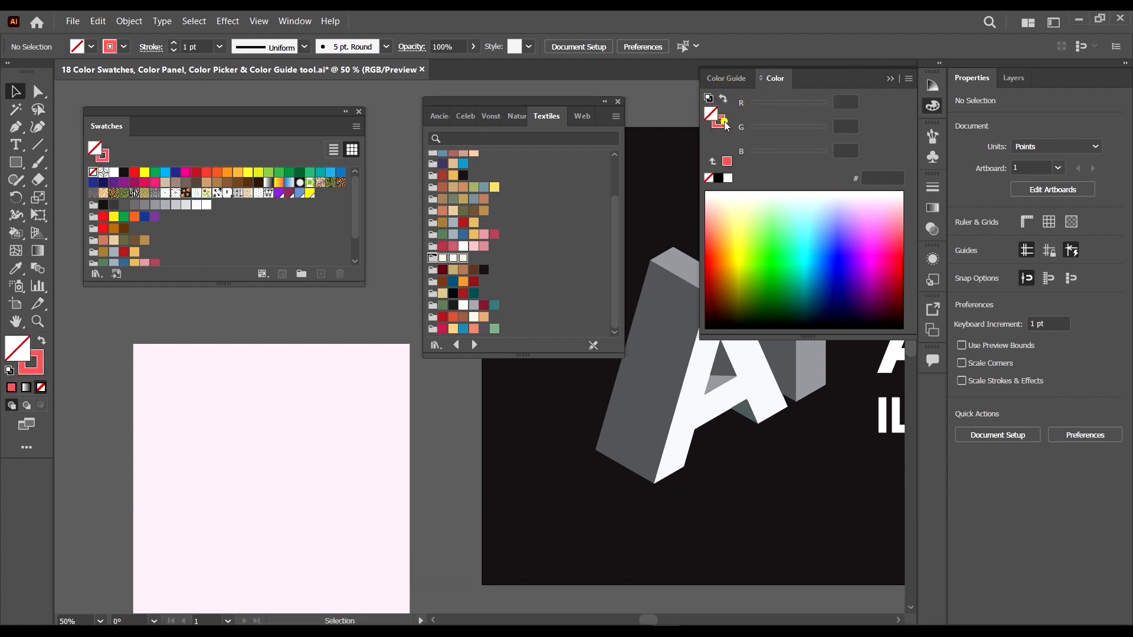
pyautogui.click(723, 99)
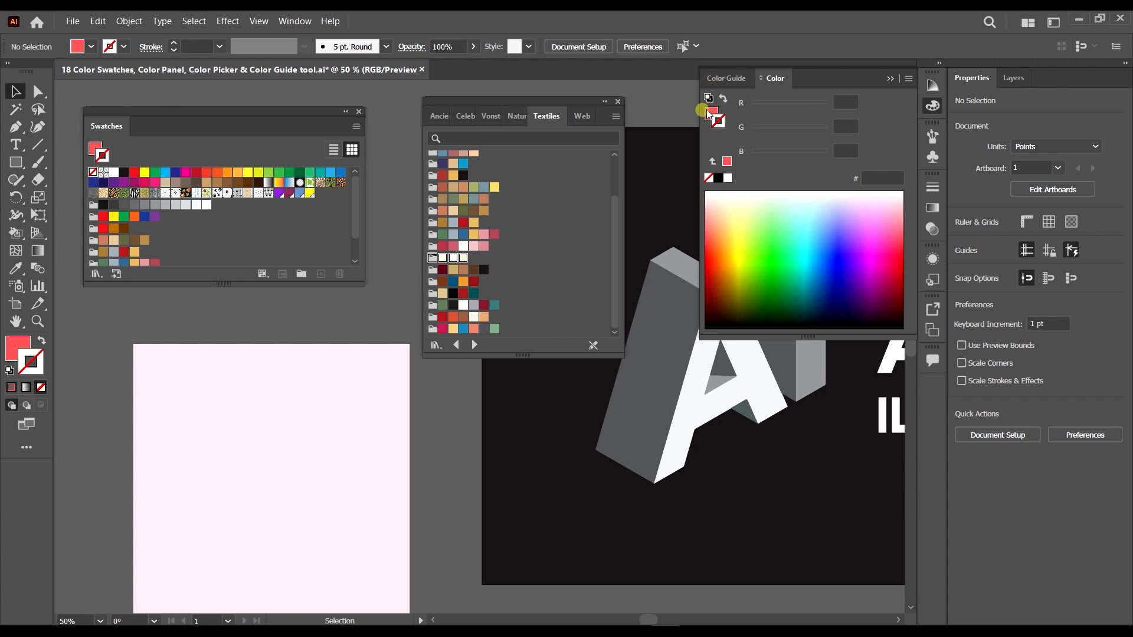
pyautogui.click(711, 112)
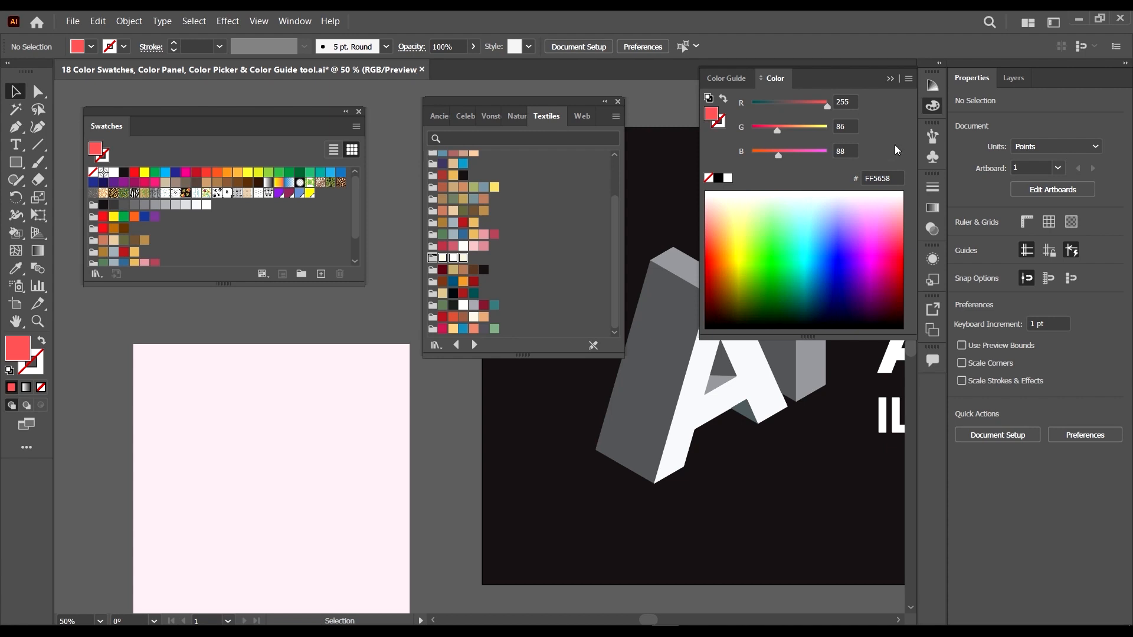
# - Shrink the Color panel's spectrum, close the Textiles library and Swatches panels, and collapse the Color panel
pyautogui.moveTo(811, 337); pyautogui.dragTo(814, 158)
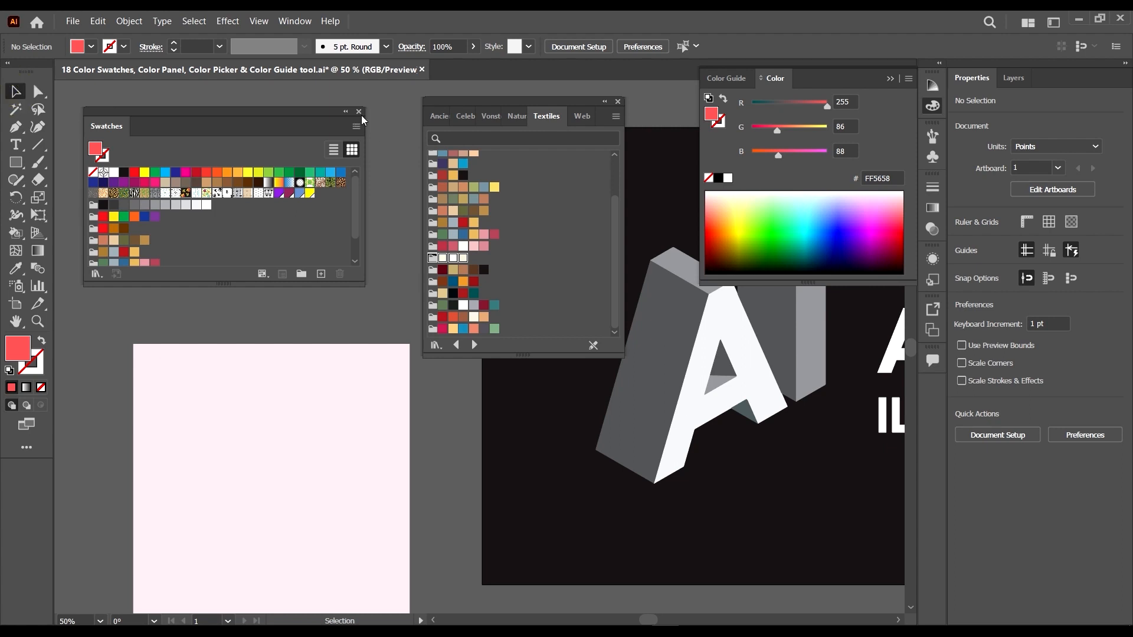
pyautogui.click(617, 103)
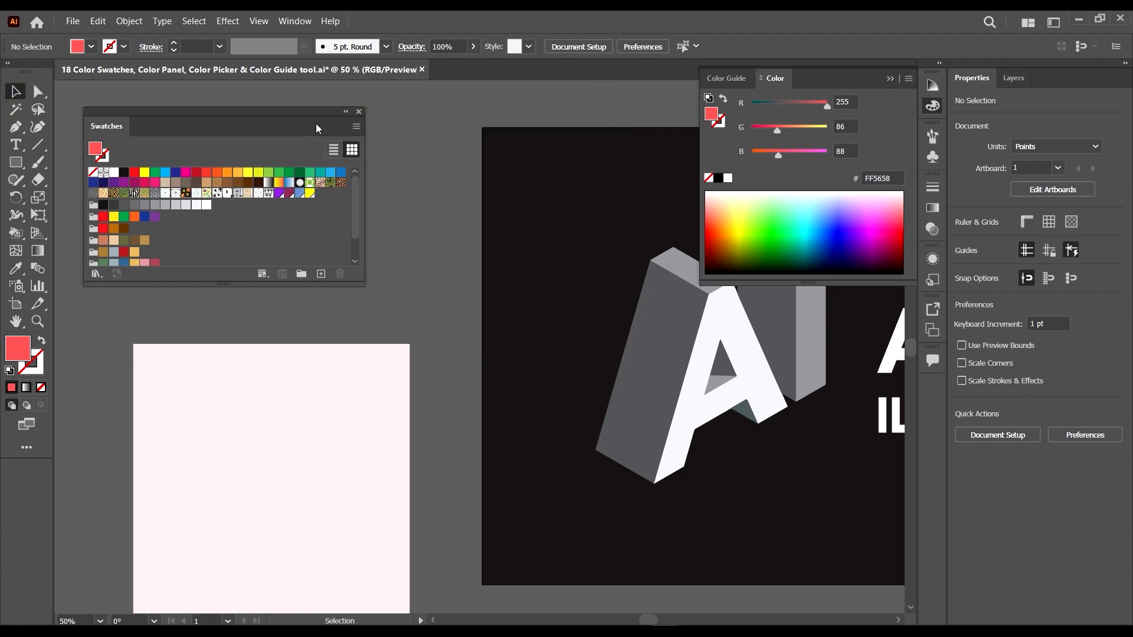
pyautogui.click(358, 112)
pyautogui.click(890, 76)
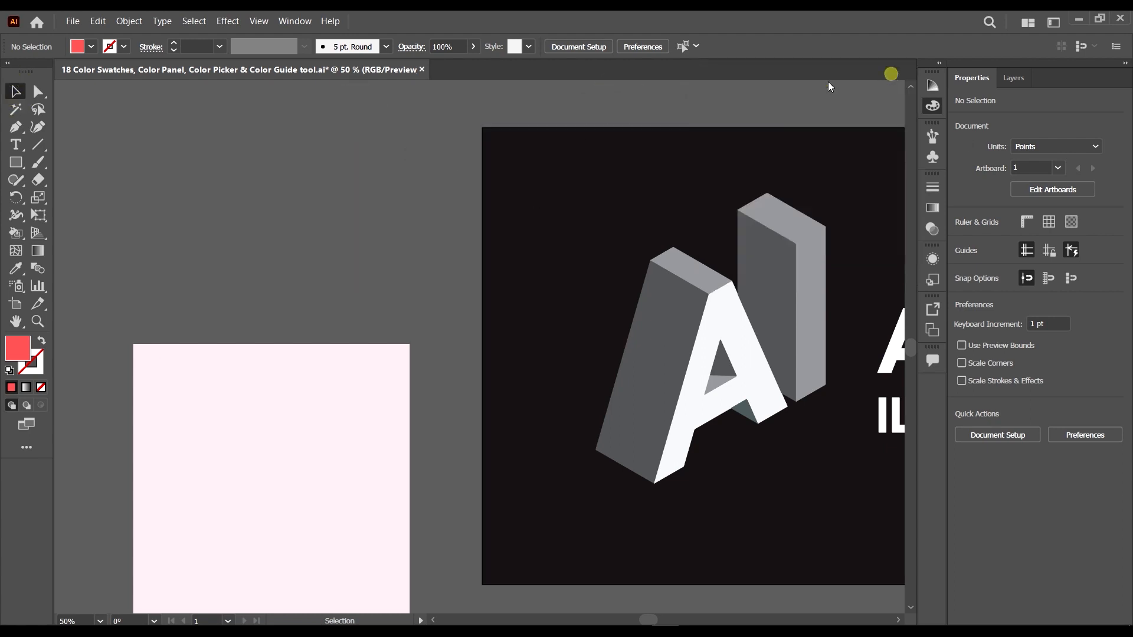
# - Delete the pale pink rectangle beside the artboard and show the whole logo artboard
pyautogui.scroll(-3, 327, 218)
pyautogui.click(285, 285)
pyautogui.press('Delete')
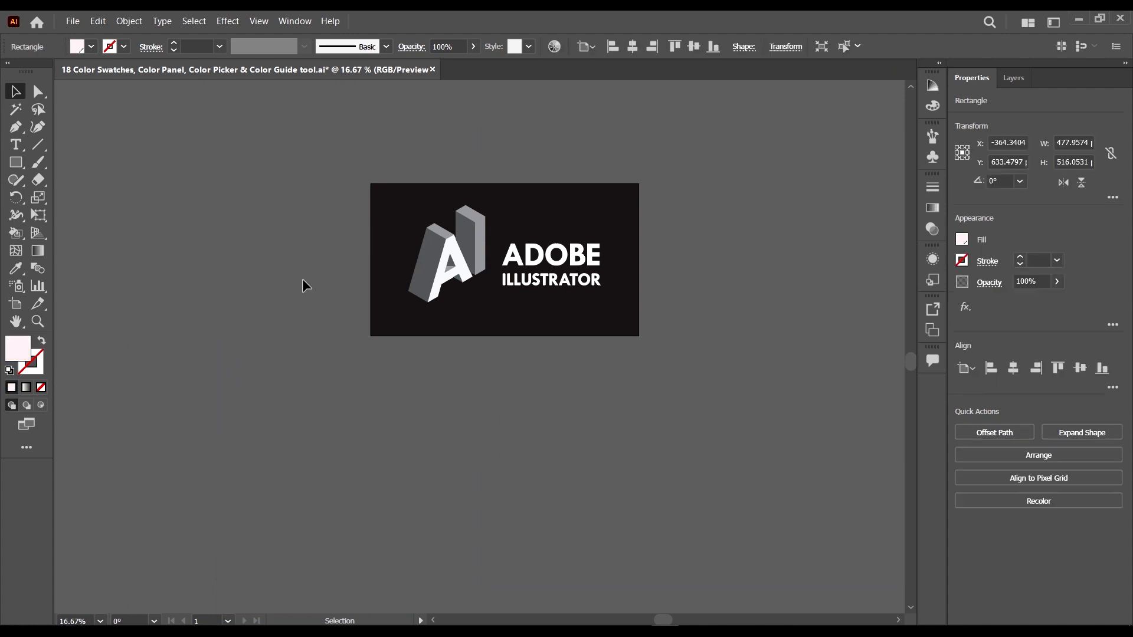
pyautogui.scroll(4, 554, 196)
pyautogui.scroll(-2, 543, 207)
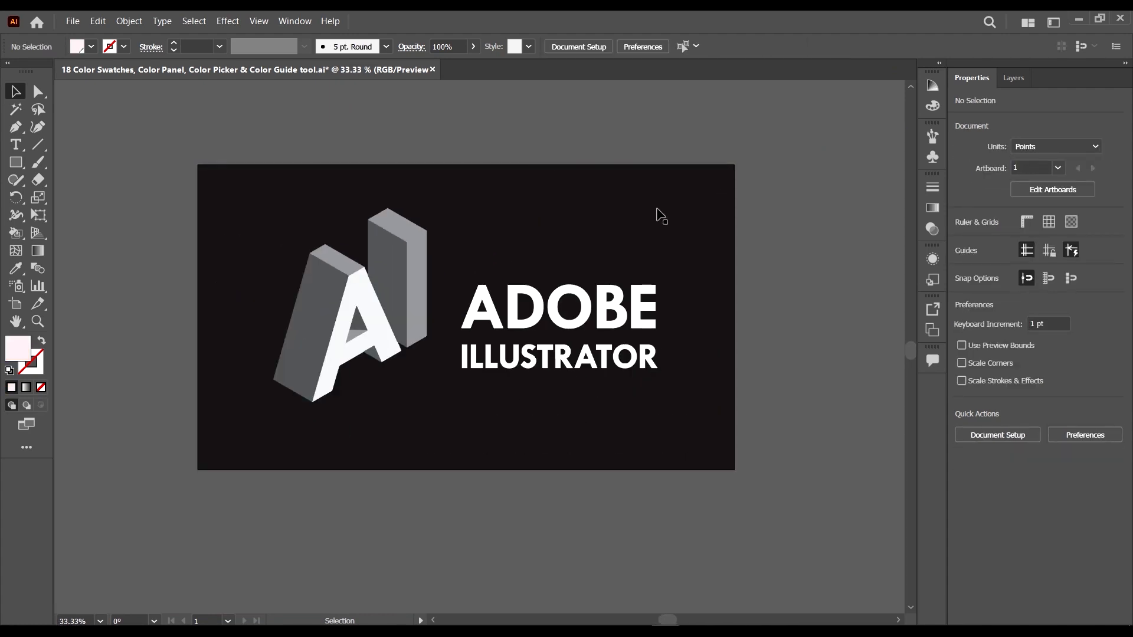
# - Display the Color Guide and set the fill to the bright blue 3838FC in the Color Picker
pyautogui.click(934, 89)
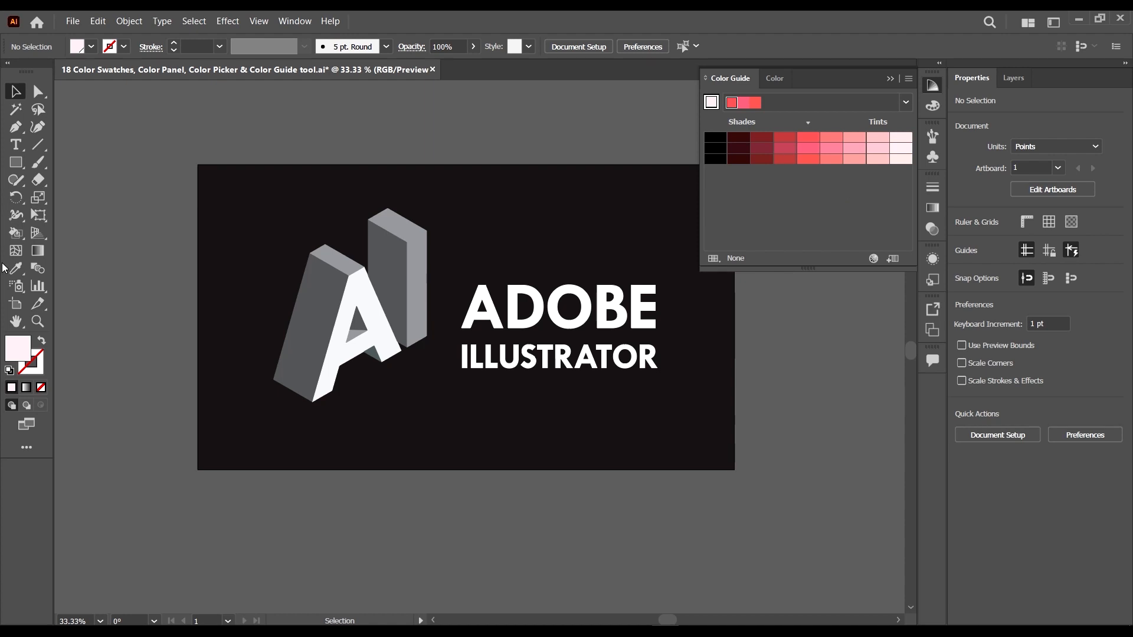
pyautogui.doubleClick(20, 352)
pyautogui.moveTo(669, 243)
pyautogui.mouseDown()
pyautogui.moveTo(675, 223)
pyautogui.moveTo(682, 229)
pyautogui.mouseUp()
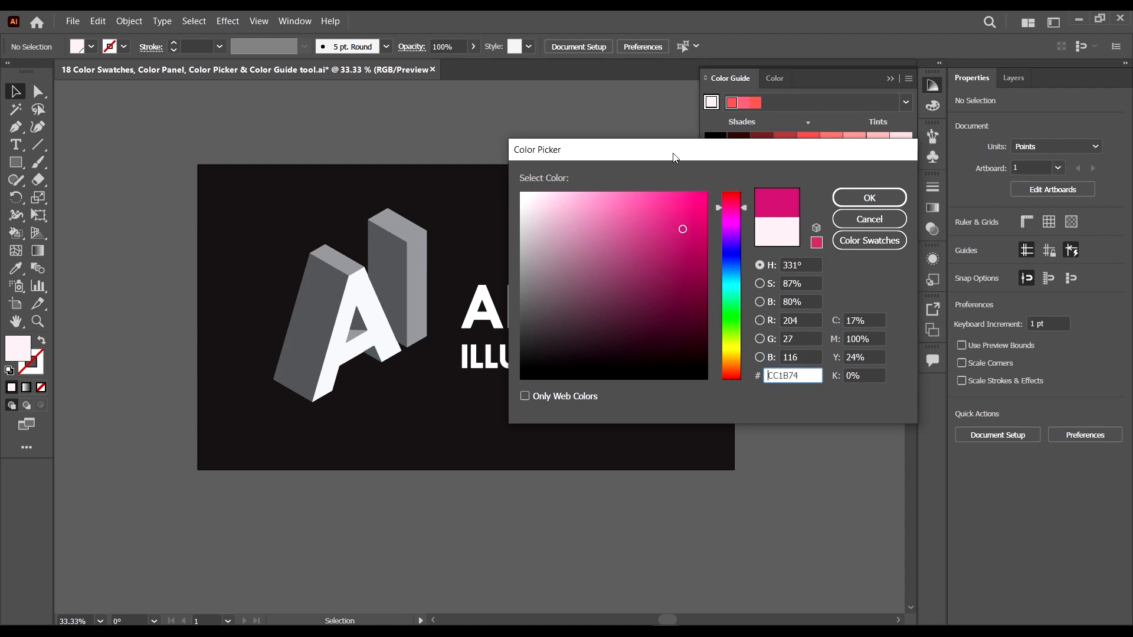
pyautogui.moveTo(672, 153); pyautogui.dragTo(587, 182)
pyautogui.click(642, 284)
pyautogui.moveTo(604, 244); pyautogui.dragTo(568, 214)
pyautogui.click(783, 227)
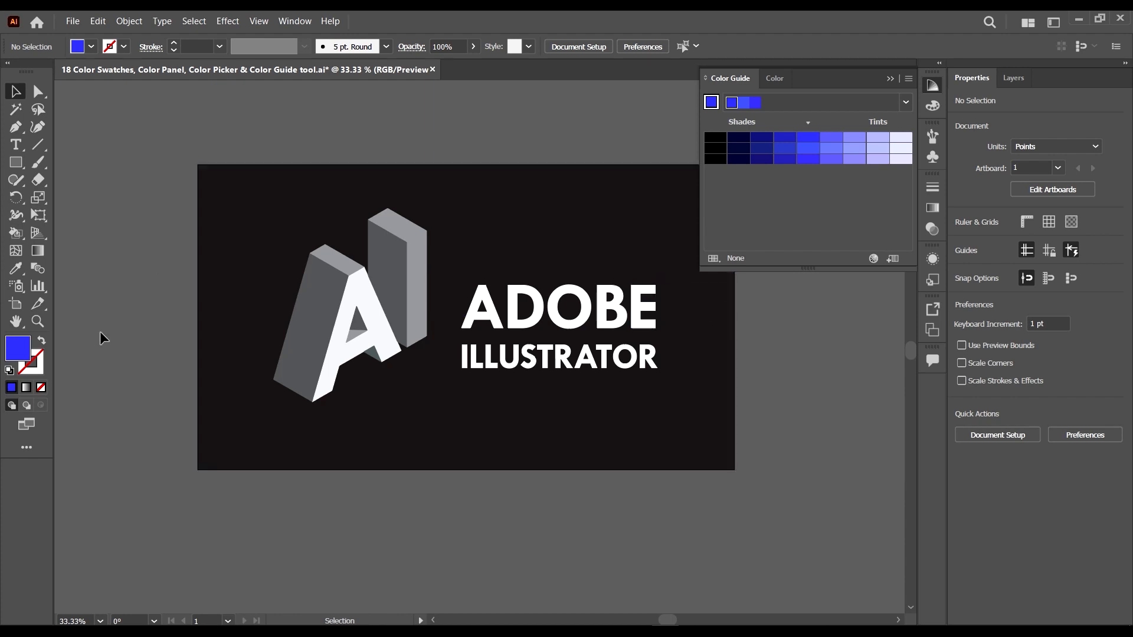
# - Change the fill to the bright magenta FF15C2 in the Color Picker
pyautogui.doubleClick(28, 353)
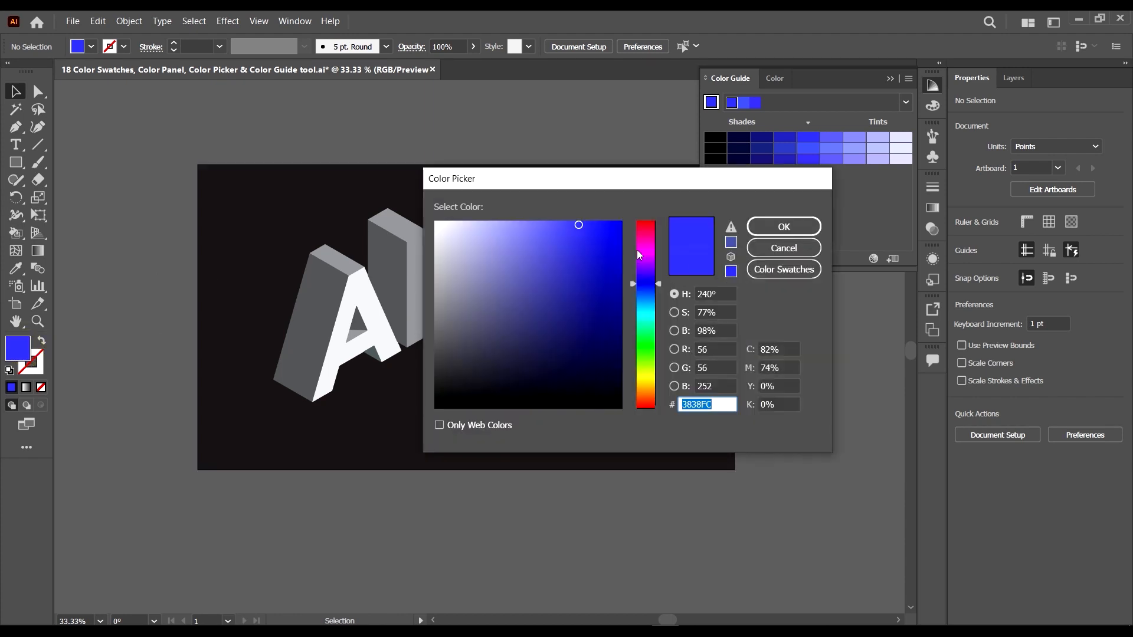
pyautogui.moveTo(635, 250); pyautogui.dragTo(647, 243)
pyautogui.click(607, 221)
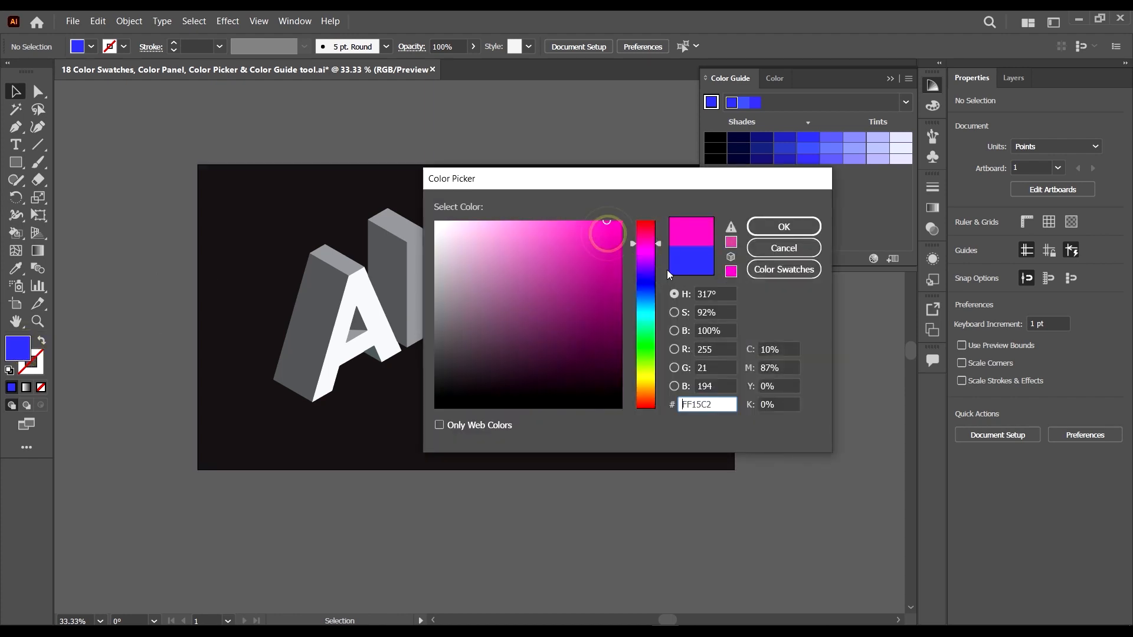
pyautogui.click(794, 229)
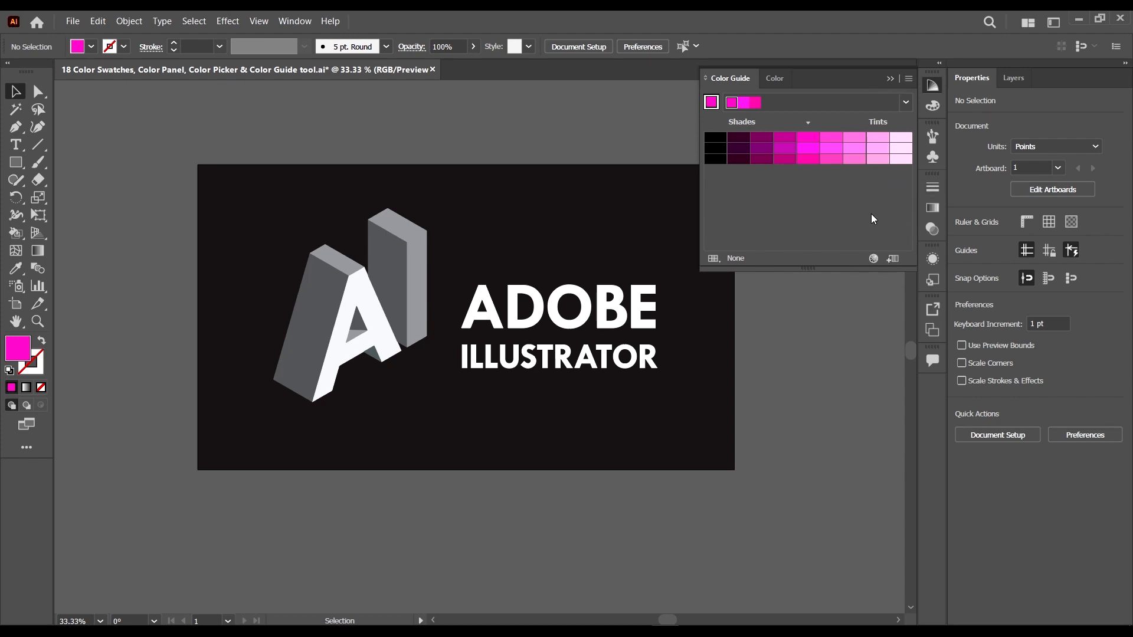
# - Switch the Color Guide variations from Tints/Shades to Warm/Cool and on to Vivid/Muted
pyautogui.click(909, 79)
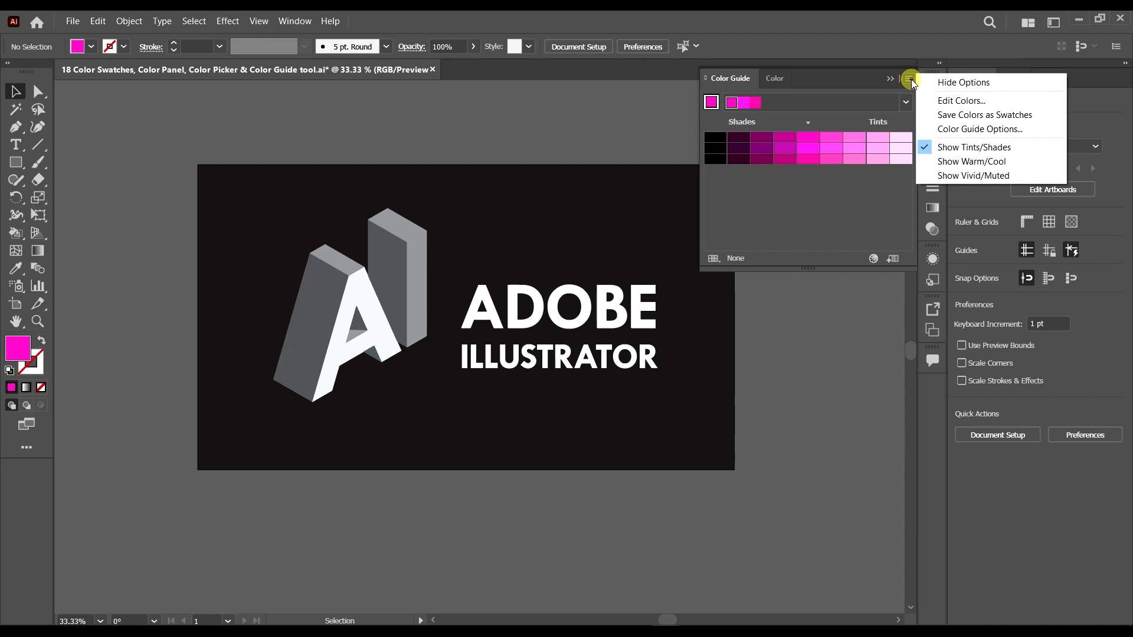
pyautogui.click(987, 151)
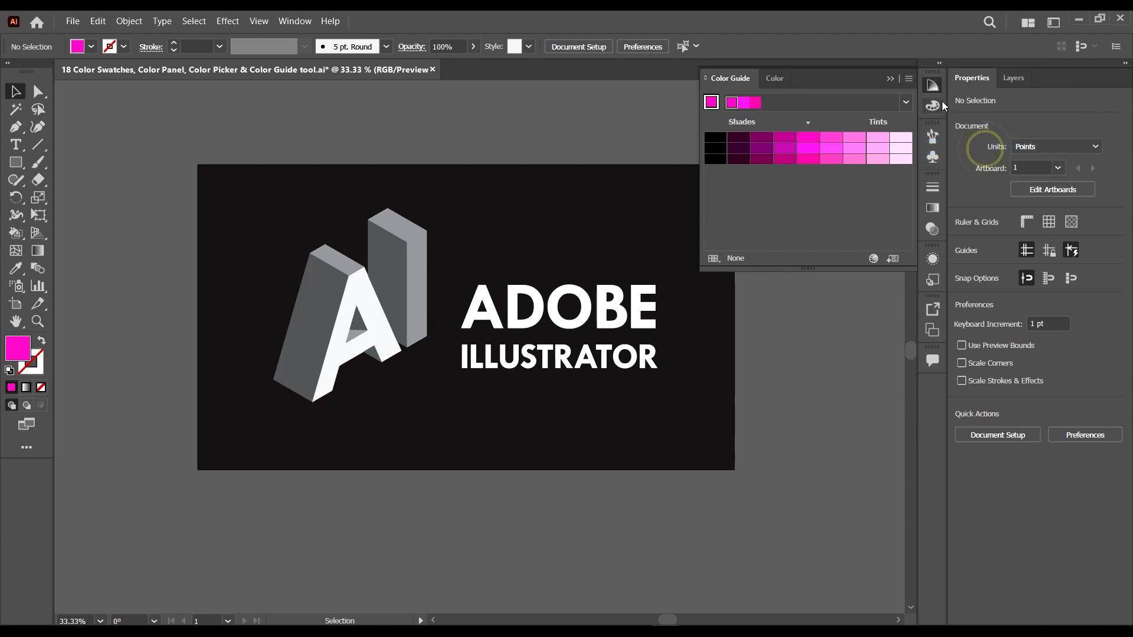
pyautogui.click(907, 80)
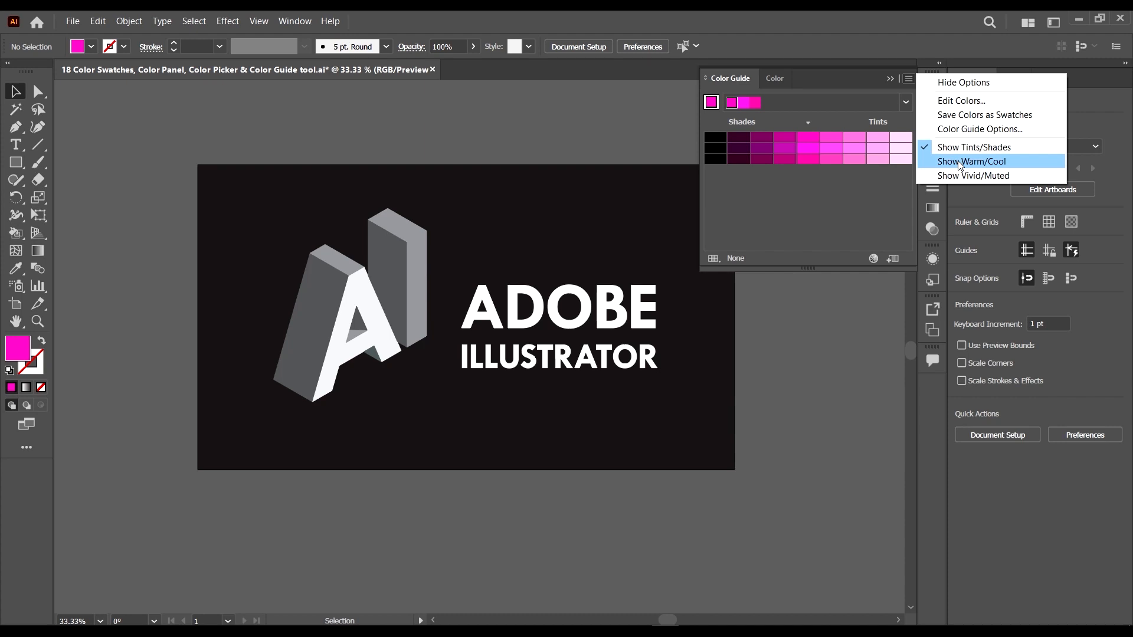
pyautogui.click(961, 163)
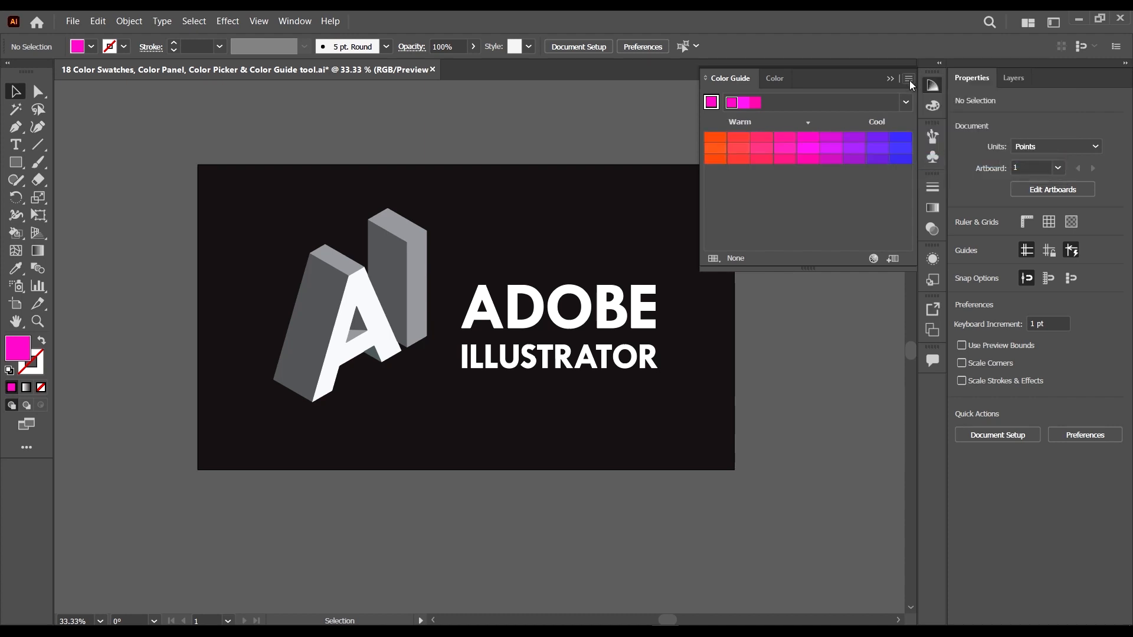
pyautogui.click(908, 79)
pyautogui.click(909, 79)
pyautogui.click(908, 79)
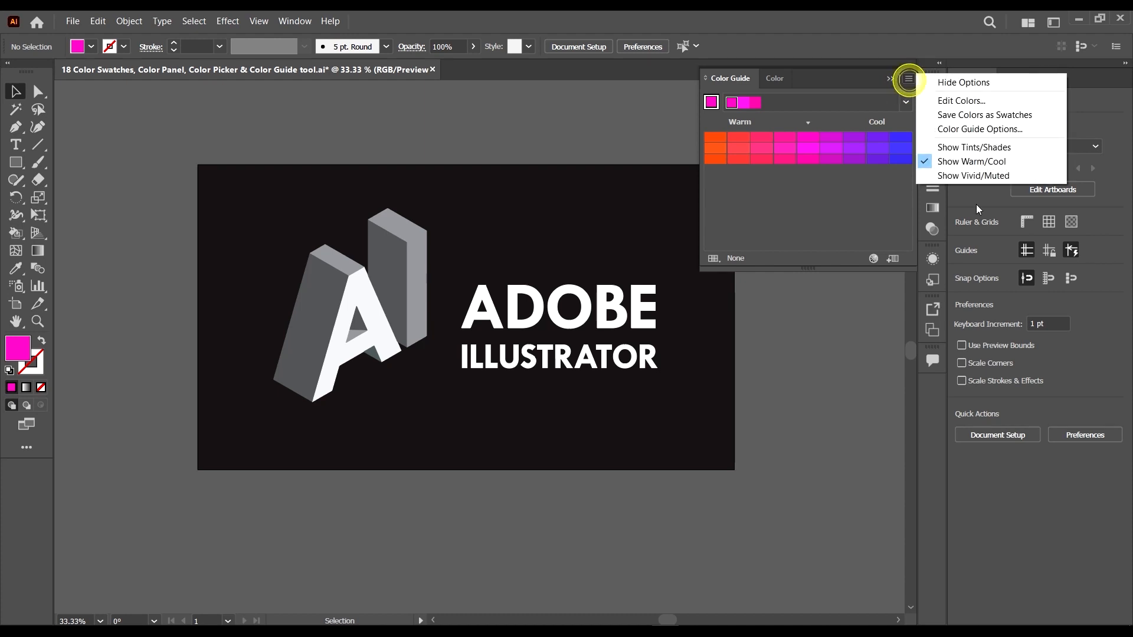
pyautogui.click(957, 176)
# - Show the Color Guide's Warm/Cool variations again, and return it to Tints/Shades
pyautogui.click(908, 79)
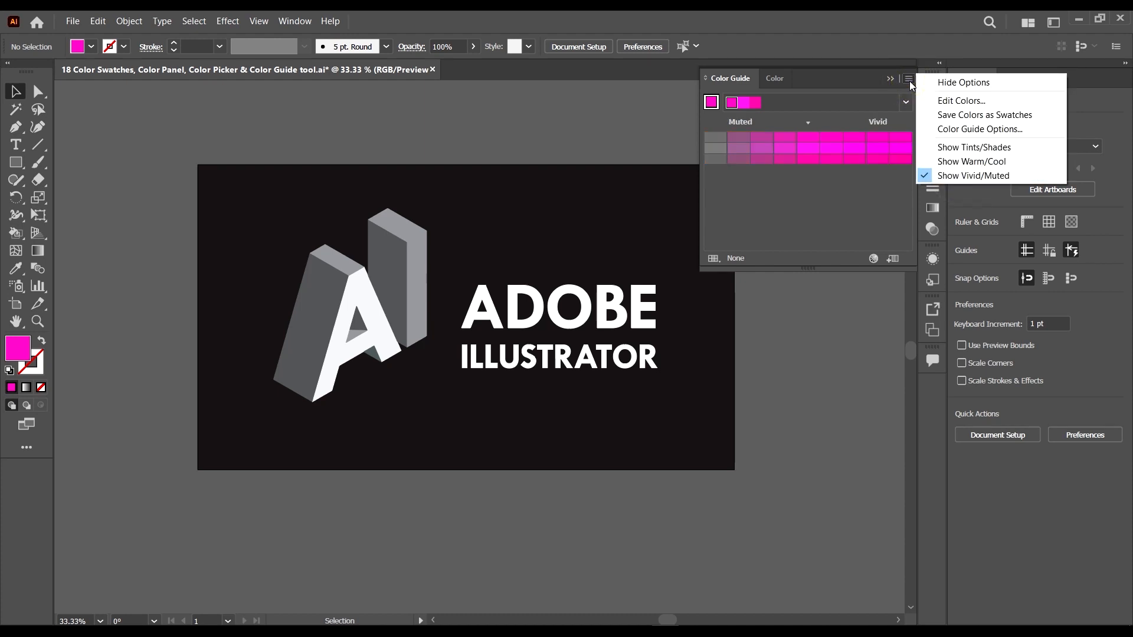
pyautogui.click(909, 80)
pyautogui.click(909, 80)
pyautogui.click(979, 164)
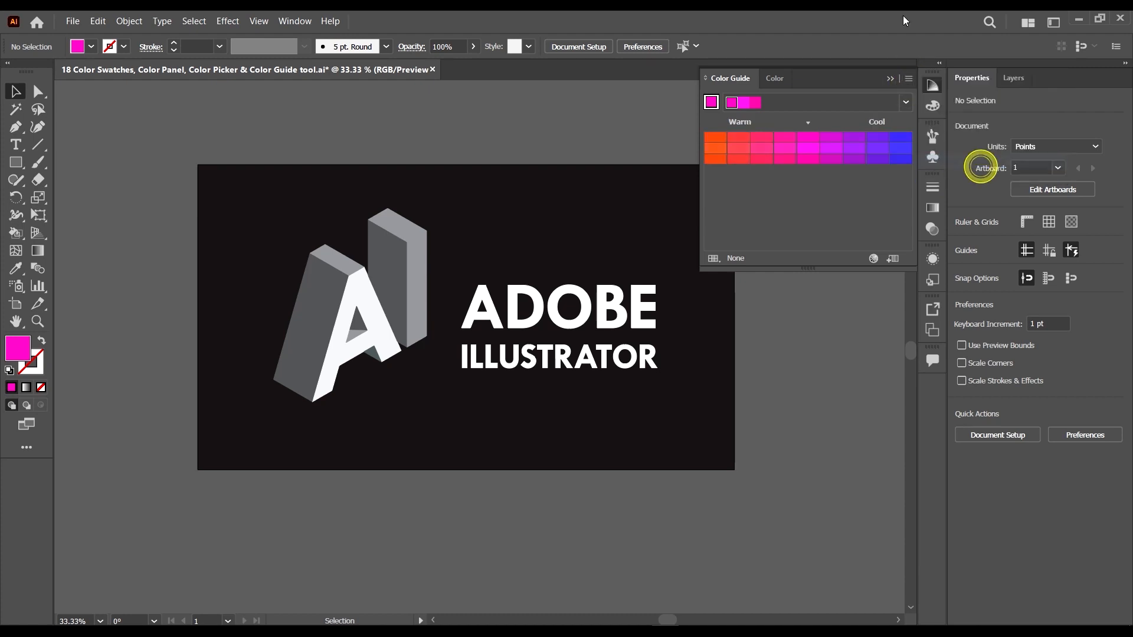
pyautogui.click(909, 79)
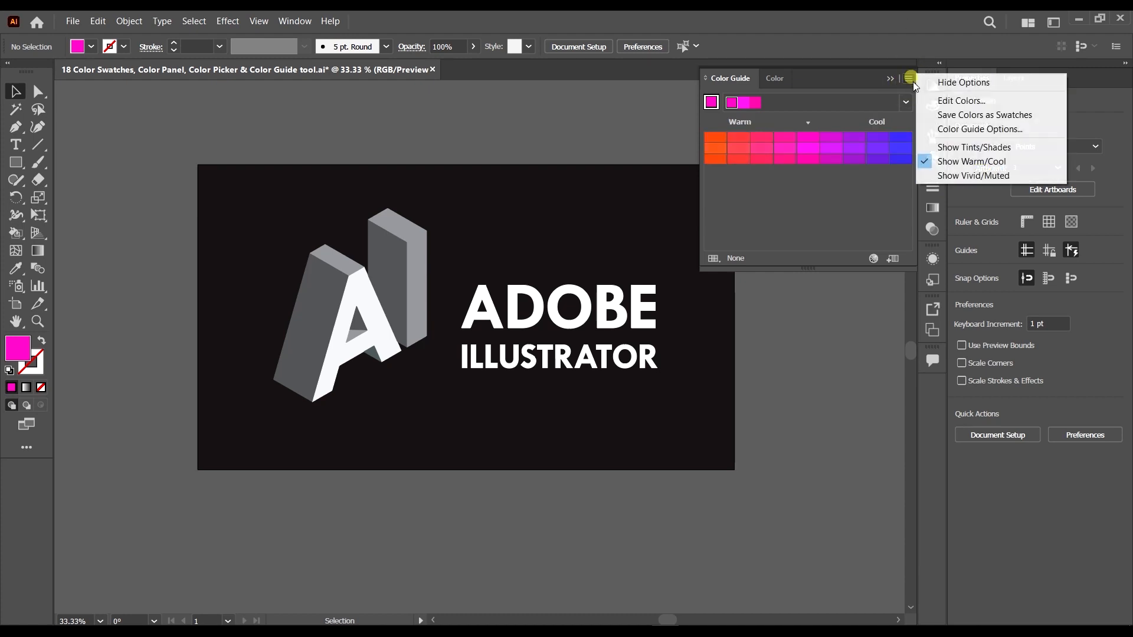
pyautogui.click(983, 163)
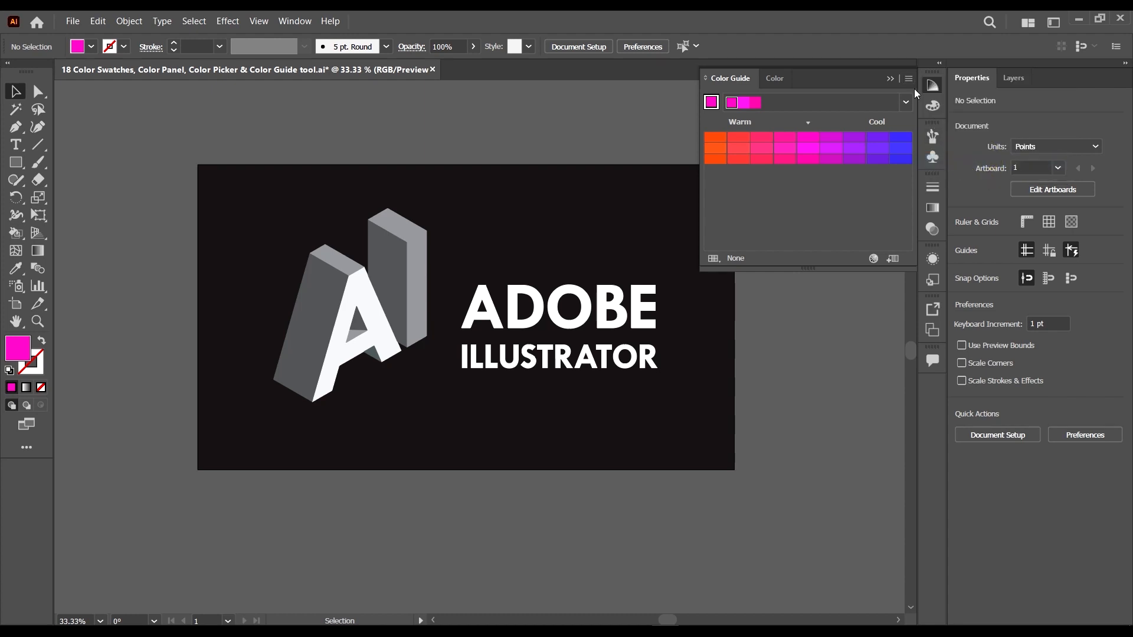
pyautogui.click(909, 79)
pyautogui.click(965, 150)
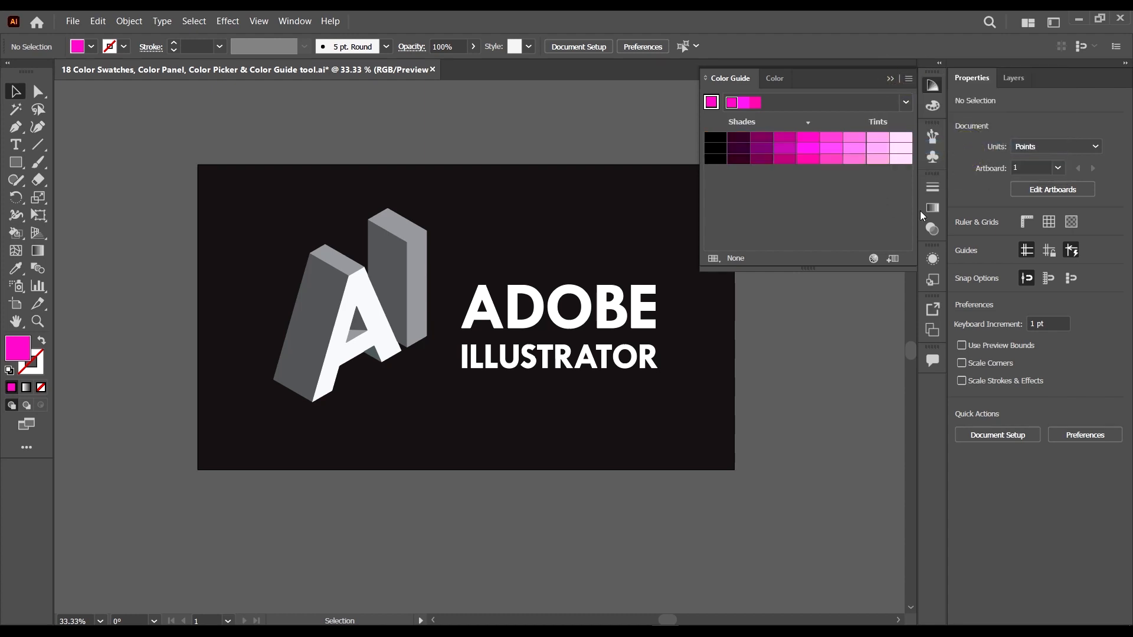
# - Bring up Edit Colors for the magenta color group and try the Complementary 2 and Left Complement harmony rules
pyautogui.click(873, 259)
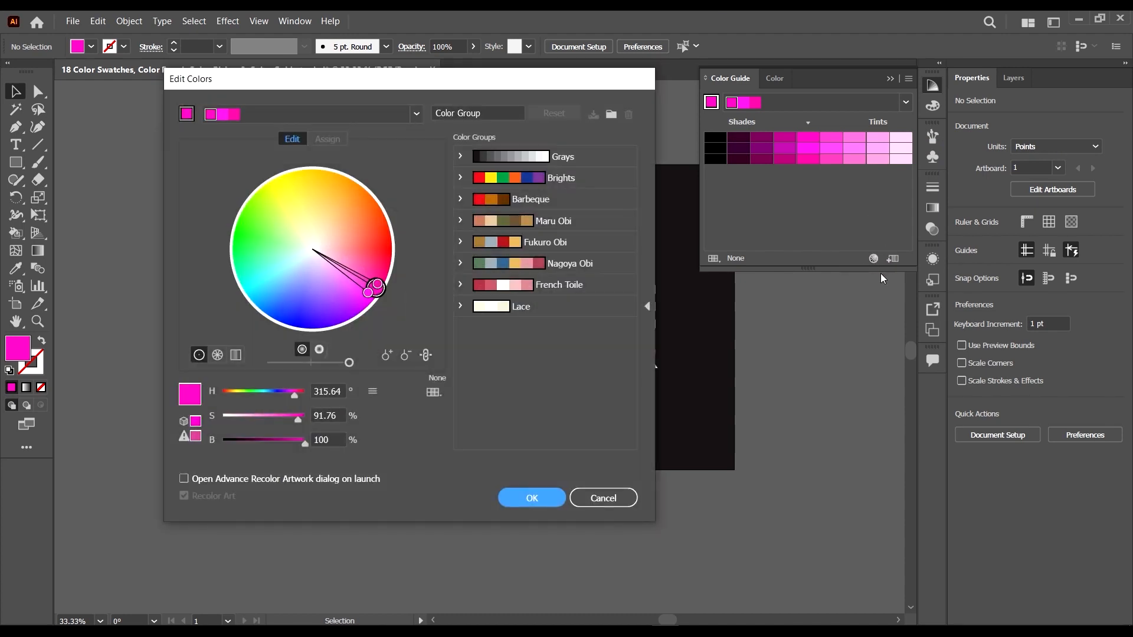
pyautogui.moveTo(471, 94); pyautogui.dragTo(501, 77)
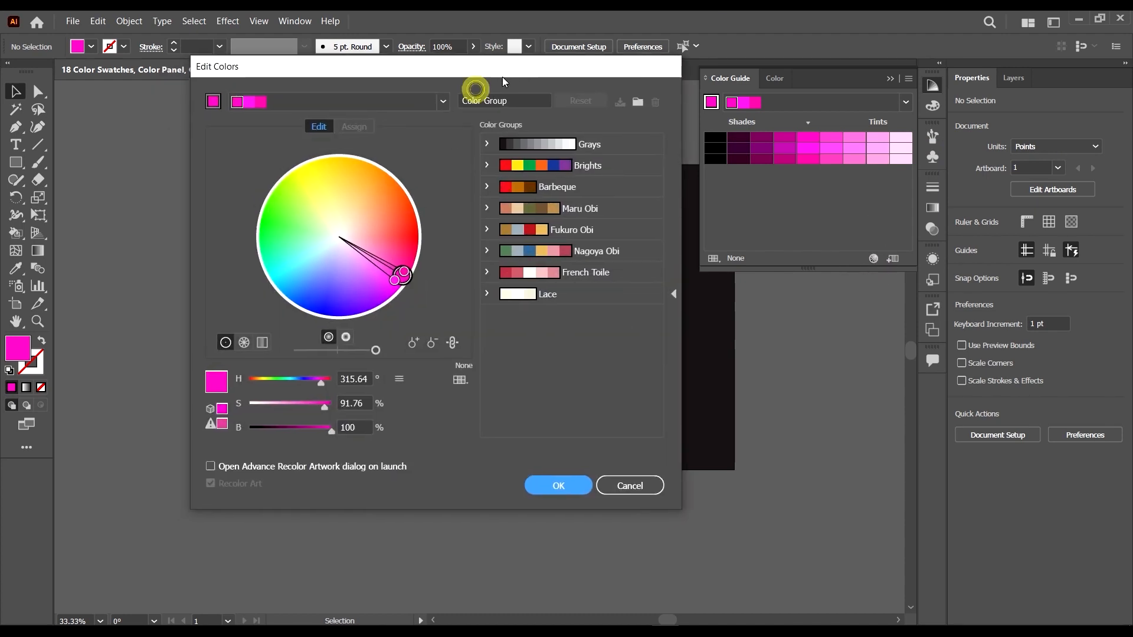
pyautogui.click(442, 103)
pyautogui.click(442, 104)
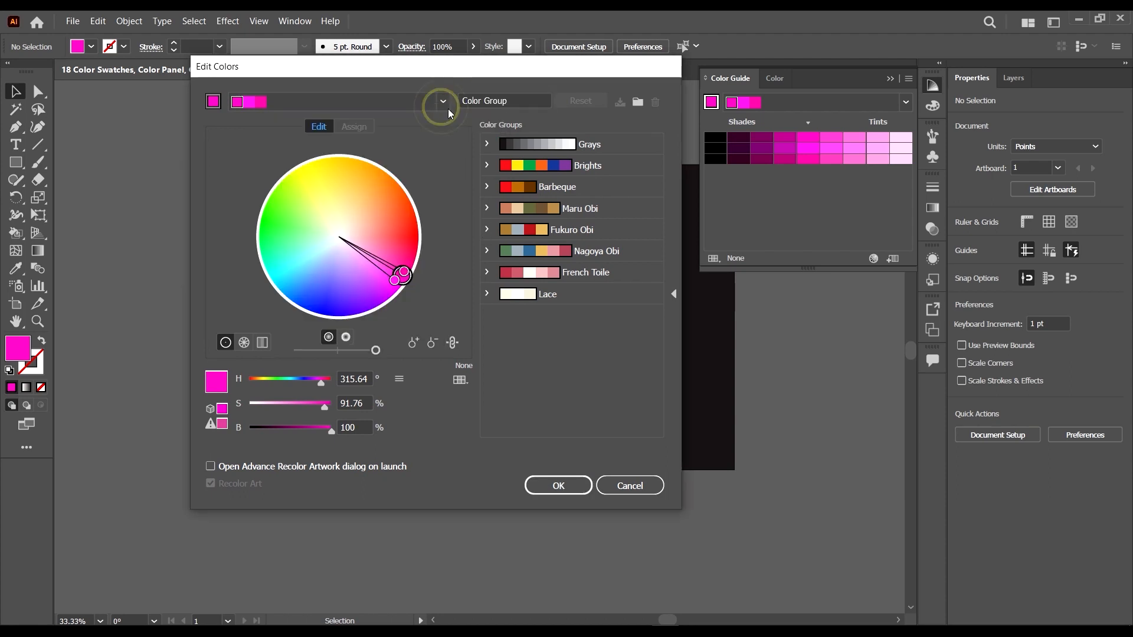
pyautogui.click(441, 102)
pyautogui.click(412, 164)
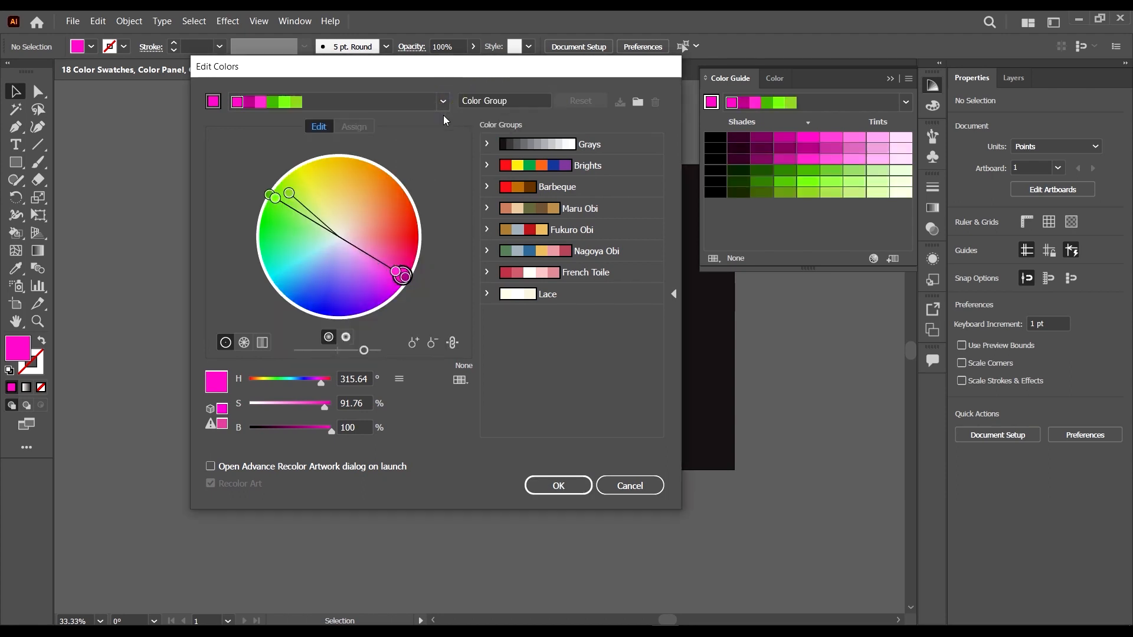
pyautogui.click(443, 103)
pyautogui.click(412, 164)
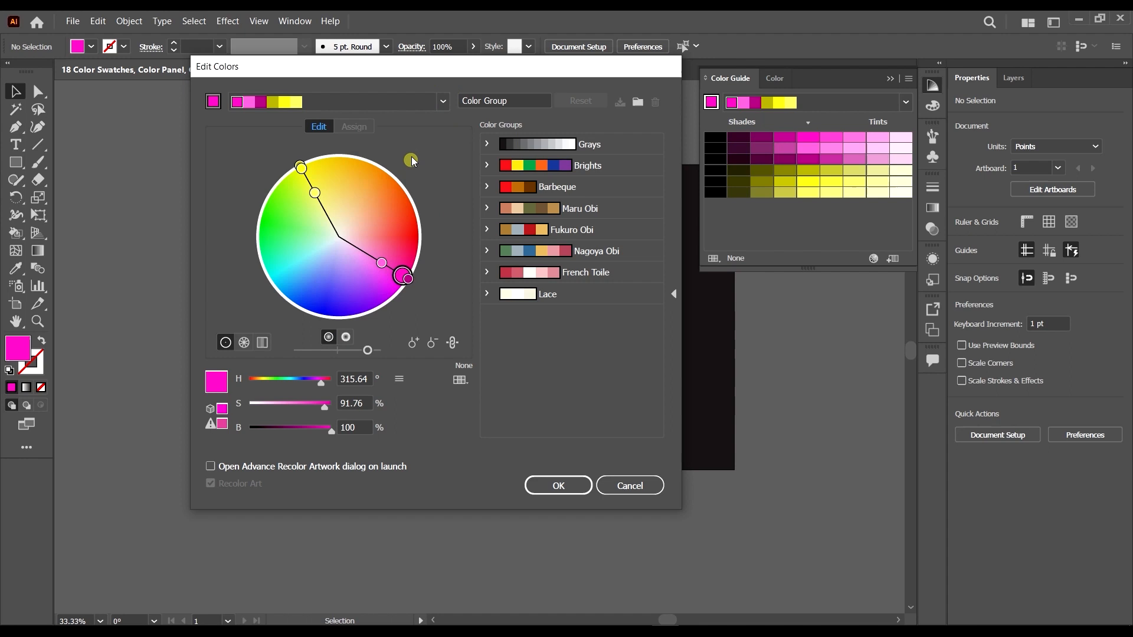
# - Try the Monochromatic, a Tetrad and the Compound 2 harmony rules in Edit Colors, and cancel the edits
pyautogui.click(442, 103)
pyautogui.click(416, 190)
pyautogui.click(442, 101)
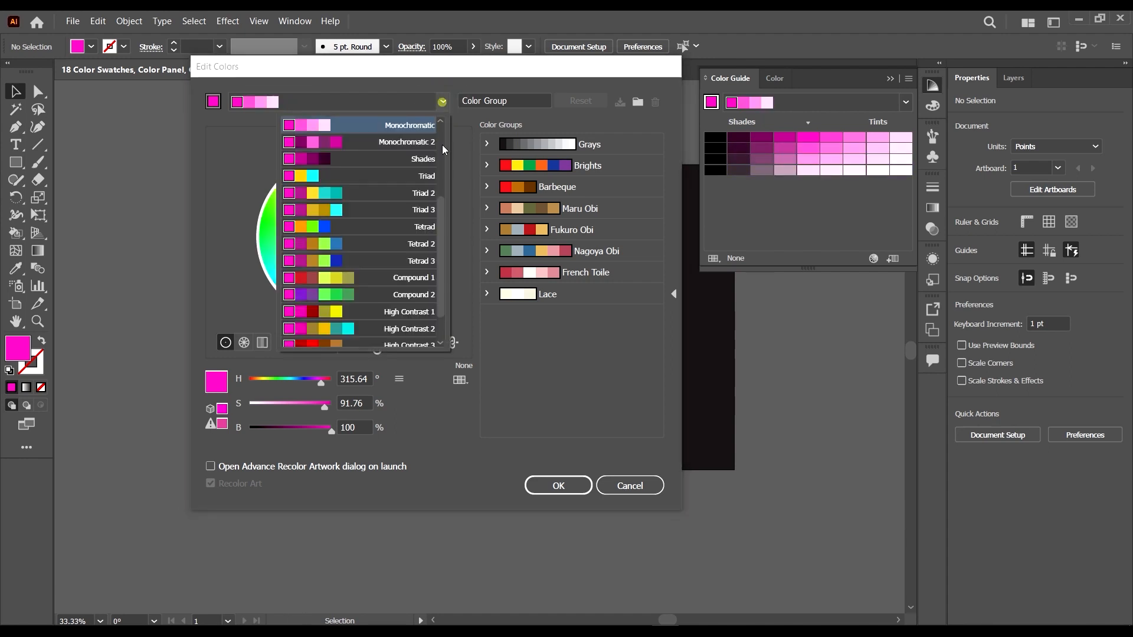
pyautogui.click(418, 252)
pyautogui.click(438, 100)
pyautogui.click(415, 299)
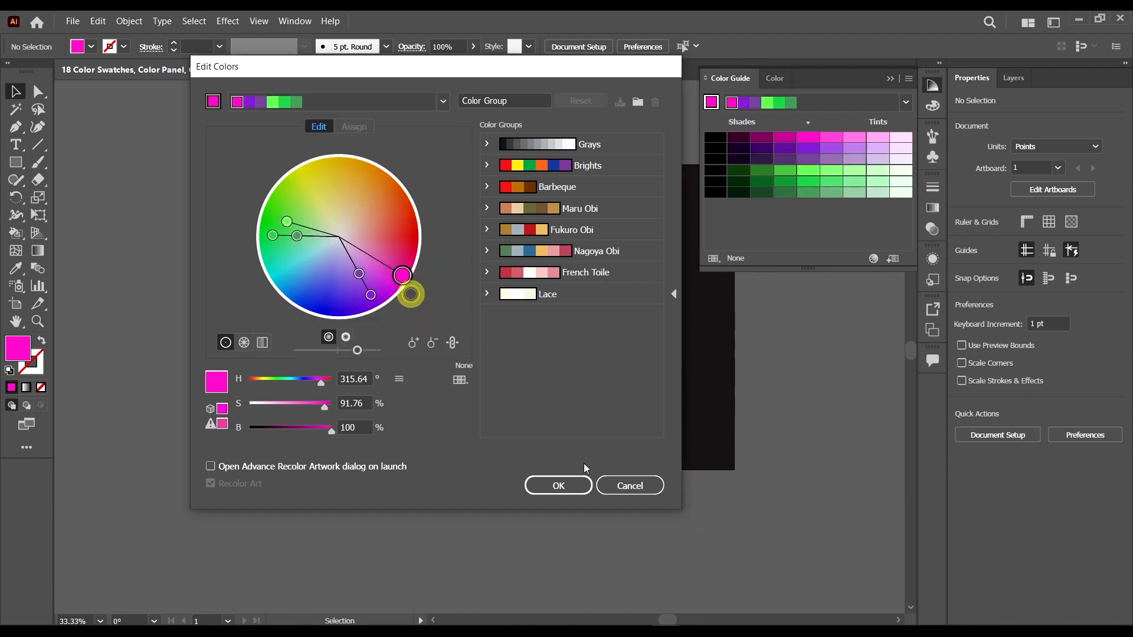
pyautogui.click(632, 489)
# - Apply the Complementary, Complementary 2 and Analogous harmony rules one after another in the Color Guide
pyautogui.click(905, 102)
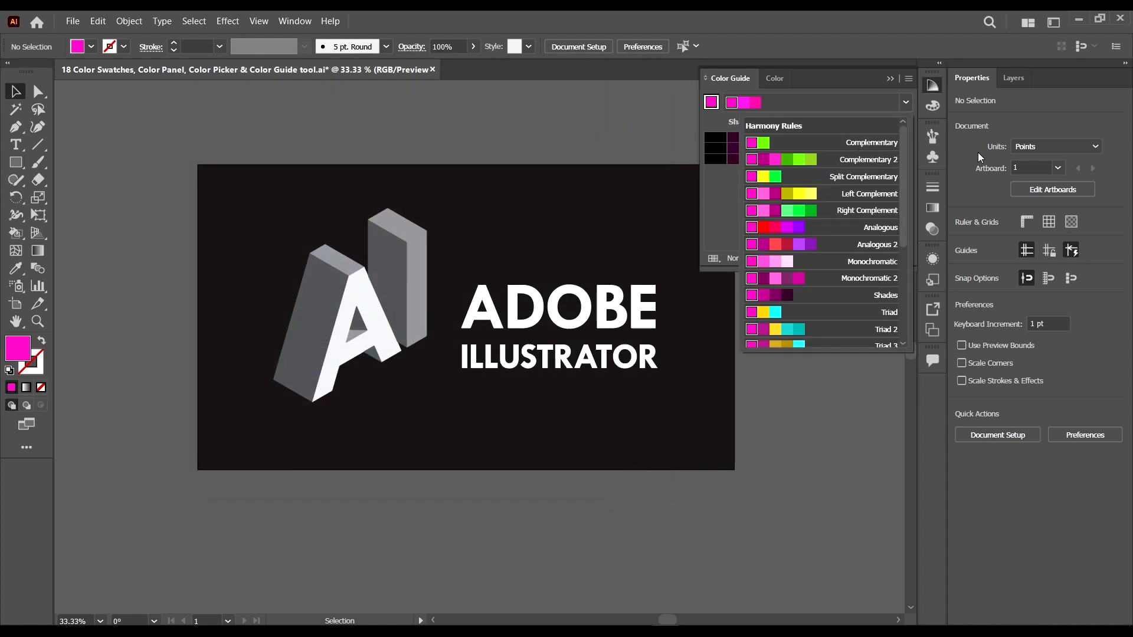
pyautogui.click(857, 144)
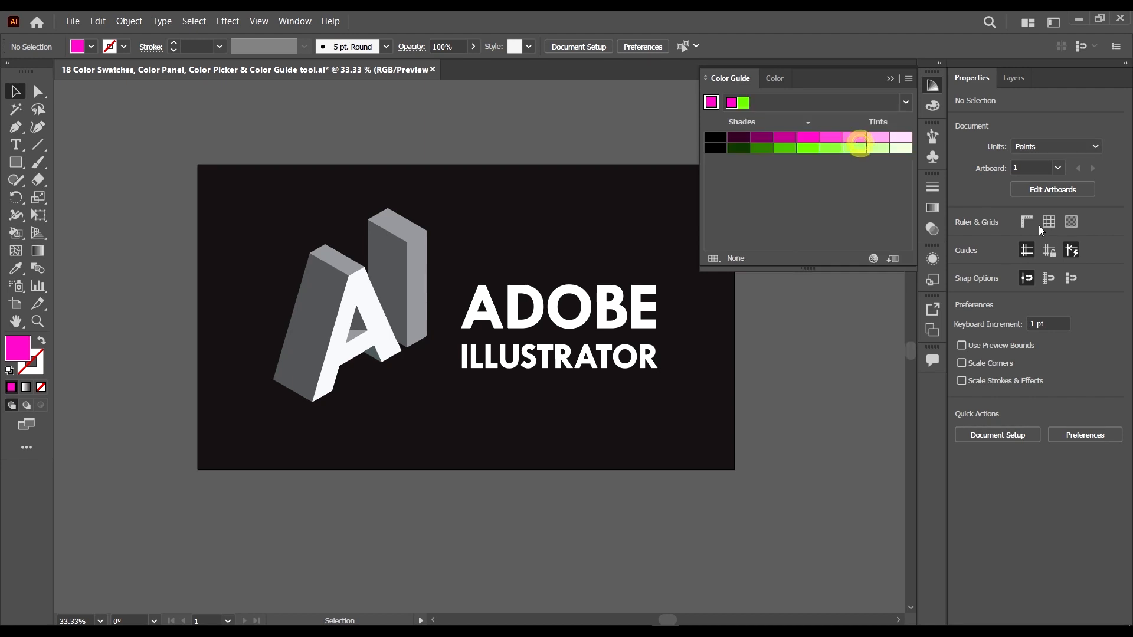
pyautogui.click(904, 104)
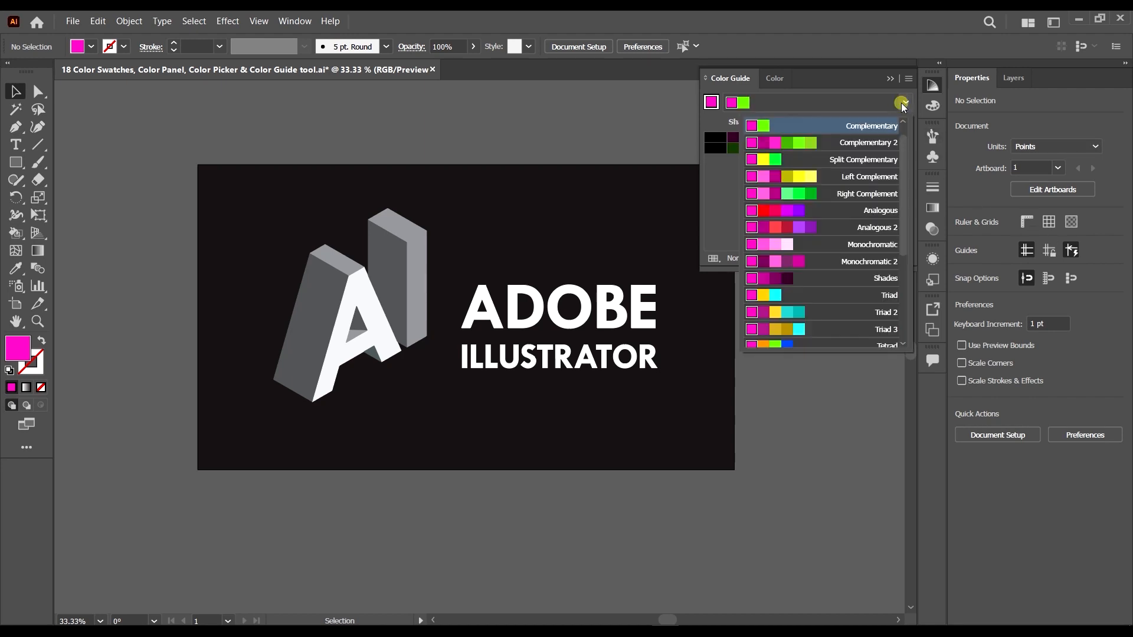
pyautogui.click(877, 143)
pyautogui.click(904, 103)
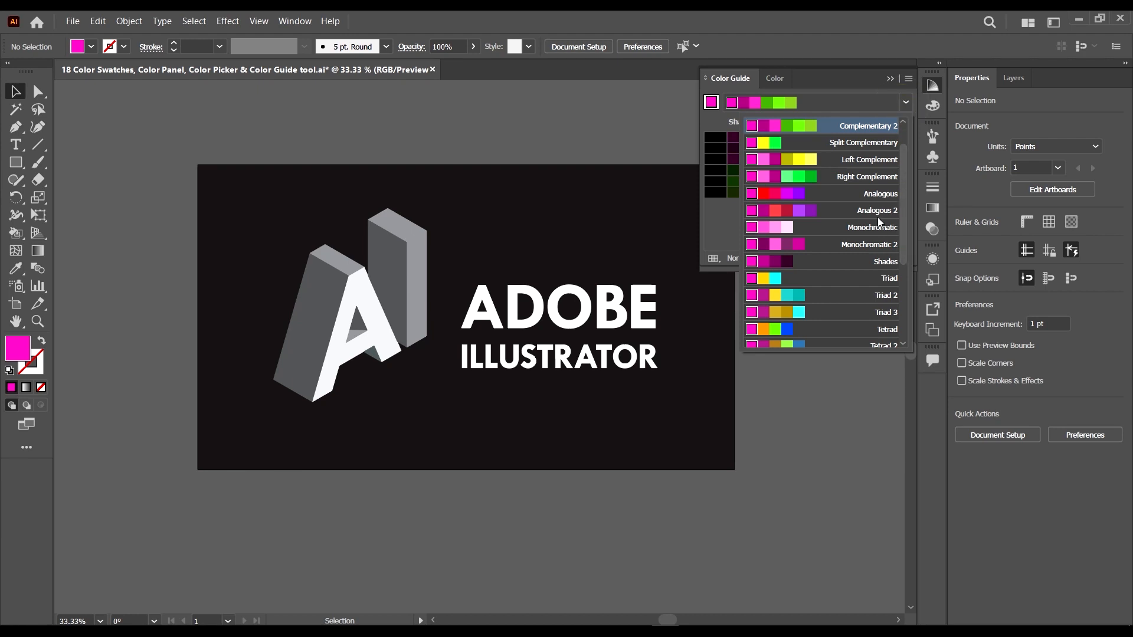
pyautogui.click(879, 197)
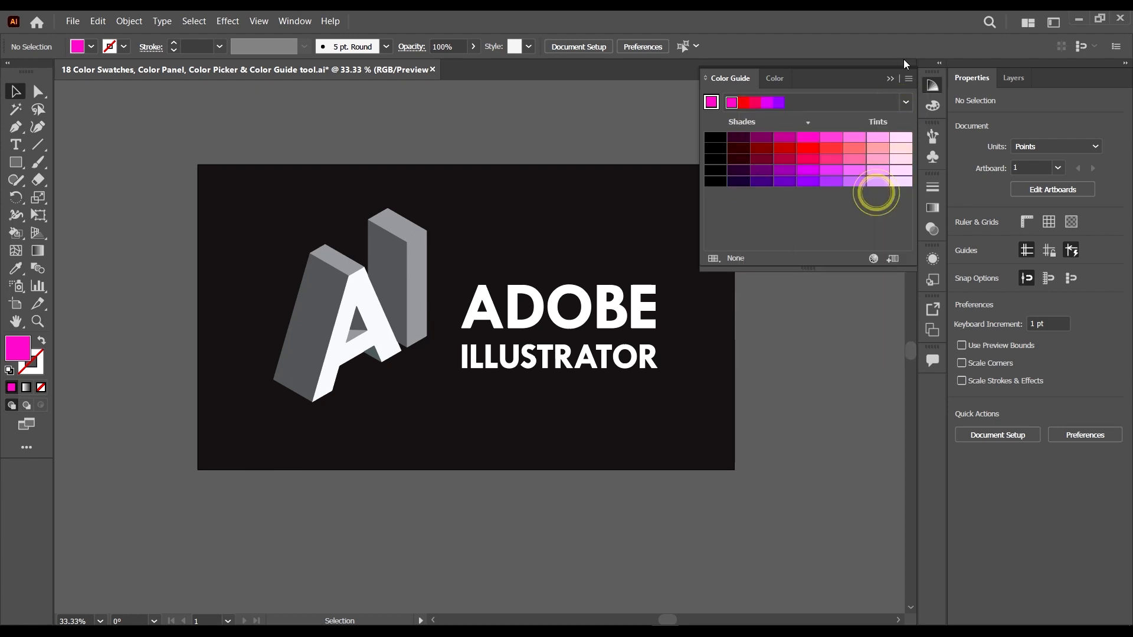
# - Try the Tetrad harmony rule in the Color Guide, and settle on High Contrast 1
pyautogui.click(904, 103)
pyautogui.scroll(-3, 874, 243)
pyautogui.click(892, 193)
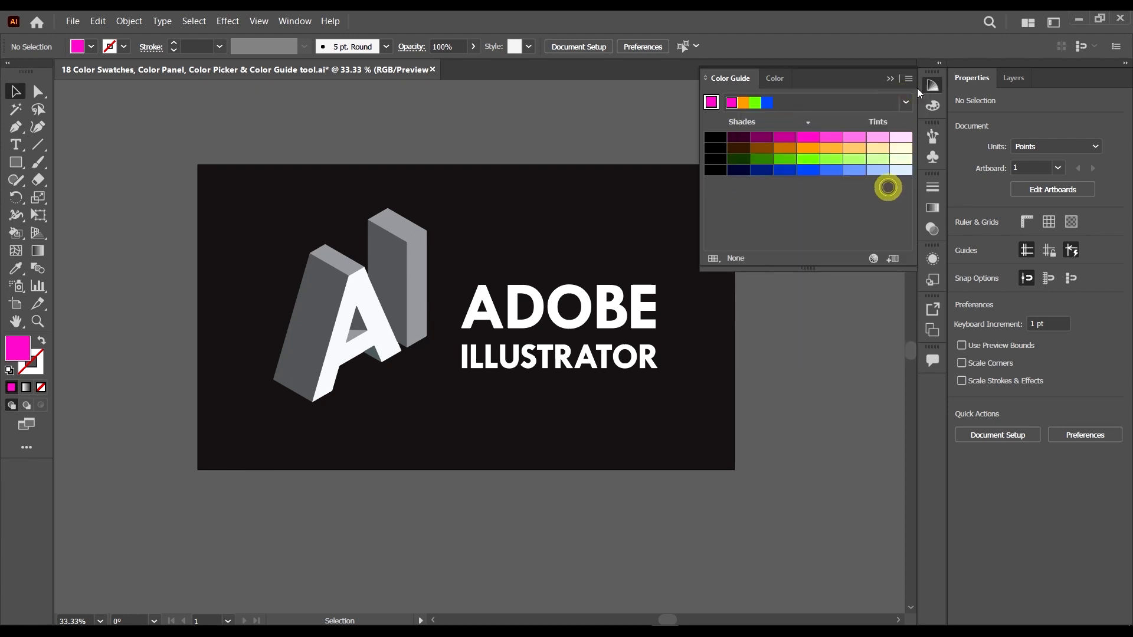
pyautogui.click(903, 102)
pyautogui.click(872, 271)
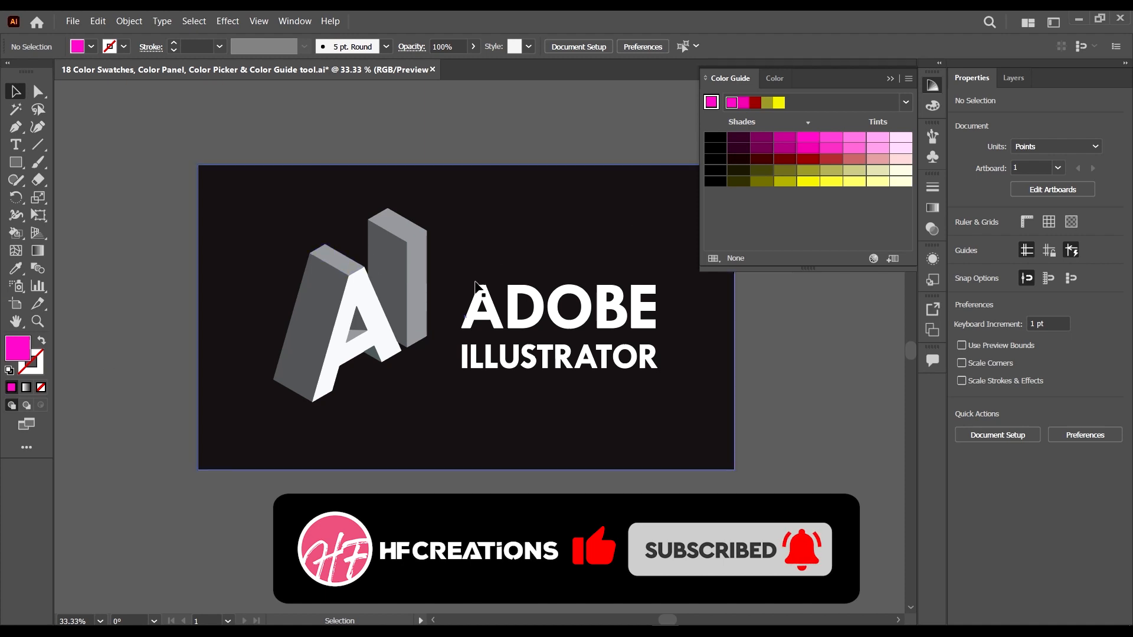
# - Lock the black background rectangle behind the Adobe Illustrator logo
pyautogui.scroll(2, 543, 301)
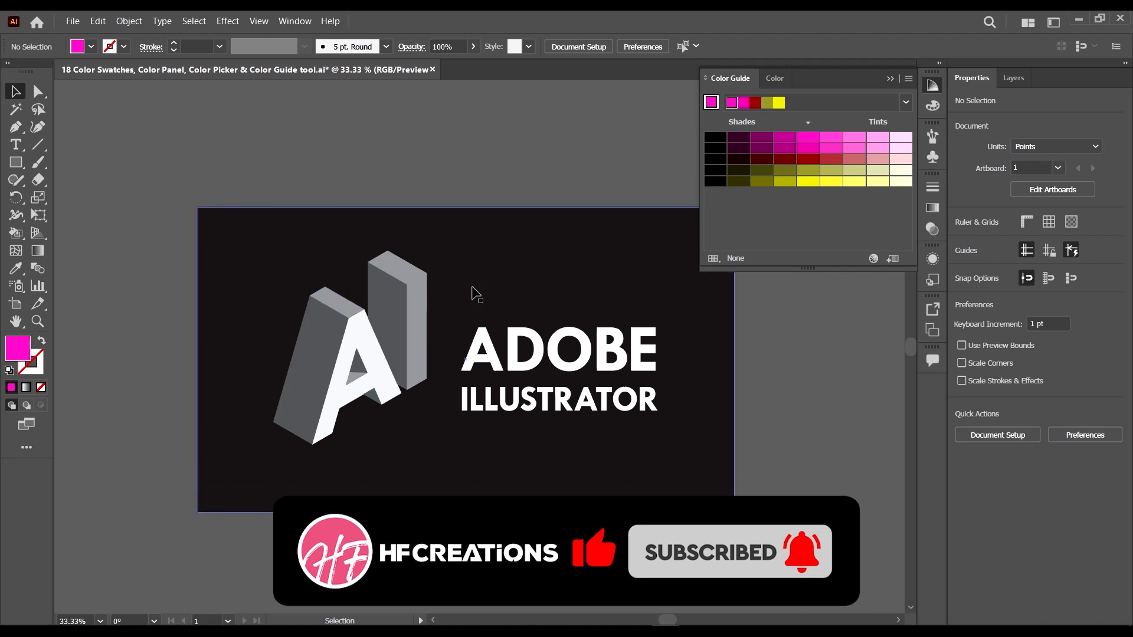
pyautogui.click(576, 313)
pyautogui.hotkey('ctrl', '2')
pyautogui.scroll(3, 370, 341)
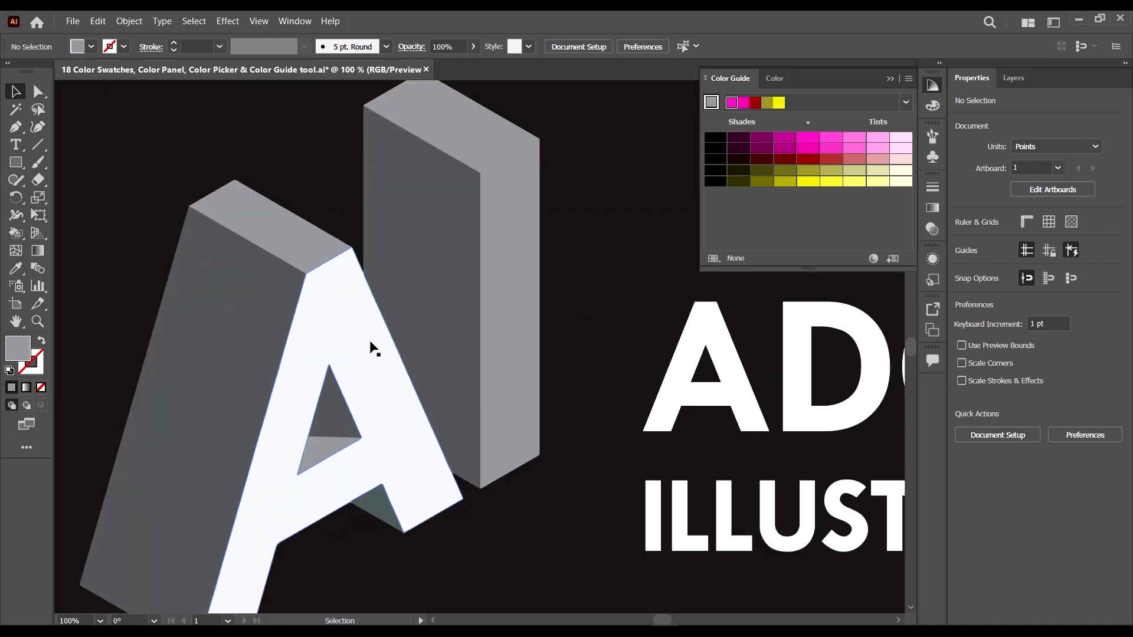
pyautogui.scroll(-4, 354, 341)
pyautogui.scroll(1, 345, 345)
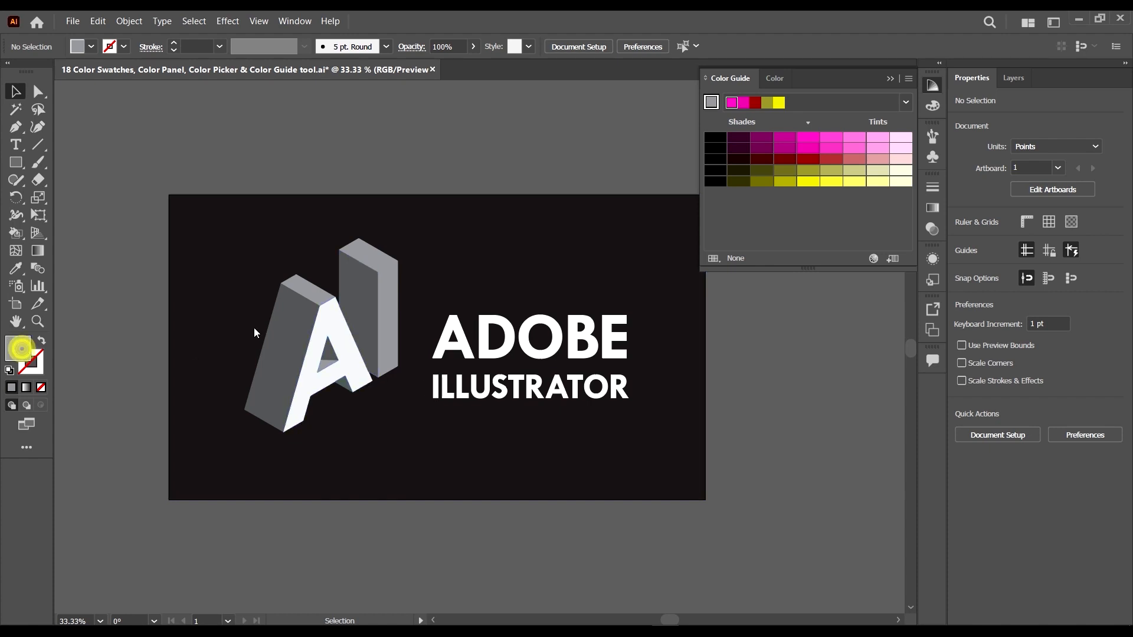
# - Set the fill to a bright sky blue in the Color Picker as the Color Guide's base color
pyautogui.doubleClick(20, 348)
pyautogui.moveTo(602, 195); pyautogui.dragTo(821, 237)
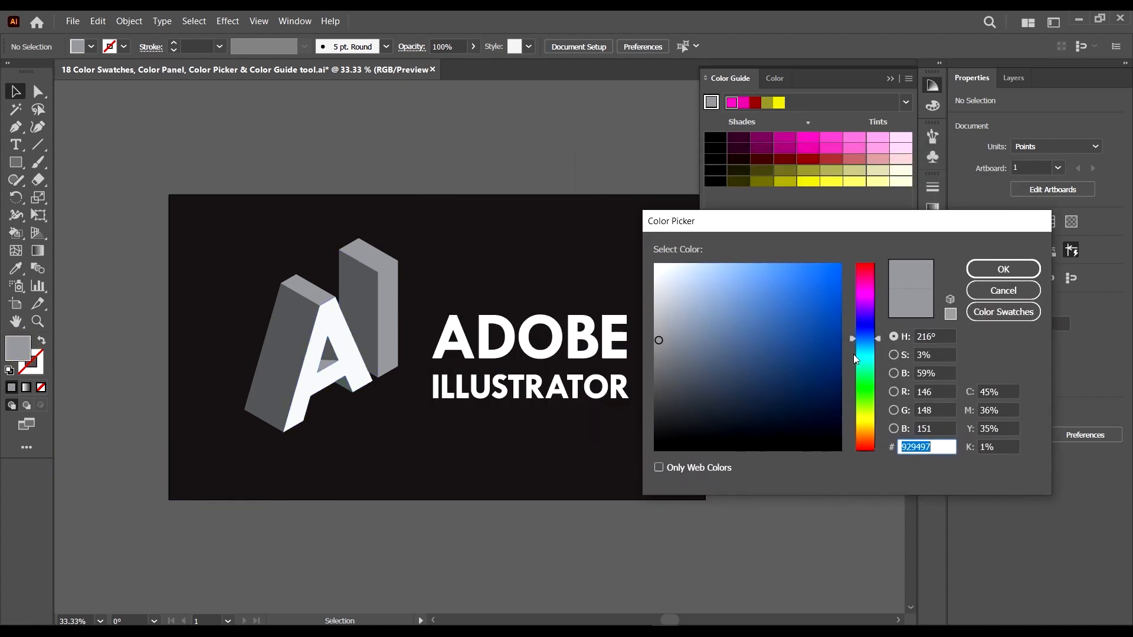
pyautogui.click(865, 348)
pyautogui.moveTo(812, 305); pyautogui.dragTo(809, 268)
pyautogui.click(1003, 269)
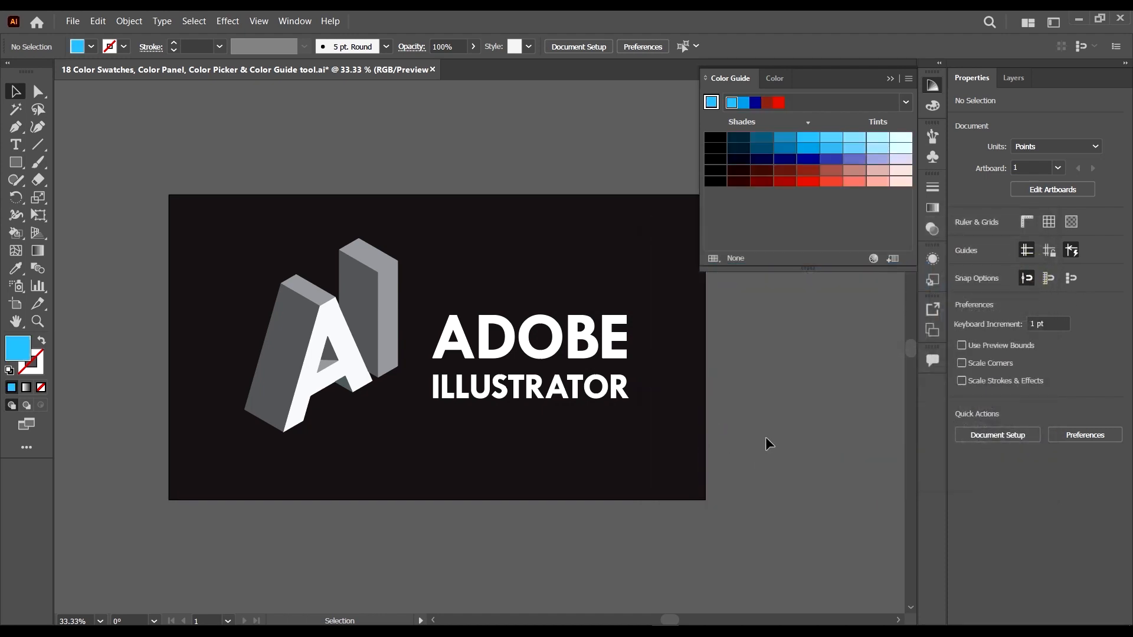
# - Ungroup the faces of the logo's letter I so each face can be selected separately
pyautogui.click(775, 304)
pyautogui.click(334, 319)
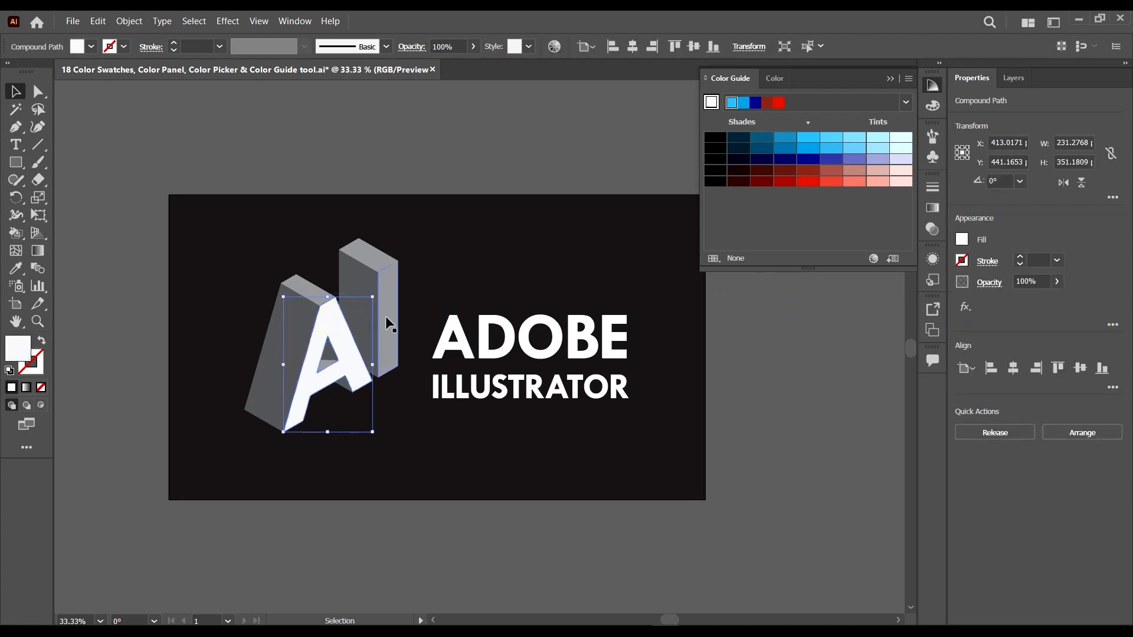
pyautogui.keyDown('shift'); pyautogui.click(390, 290); pyautogui.keyUp('shift')
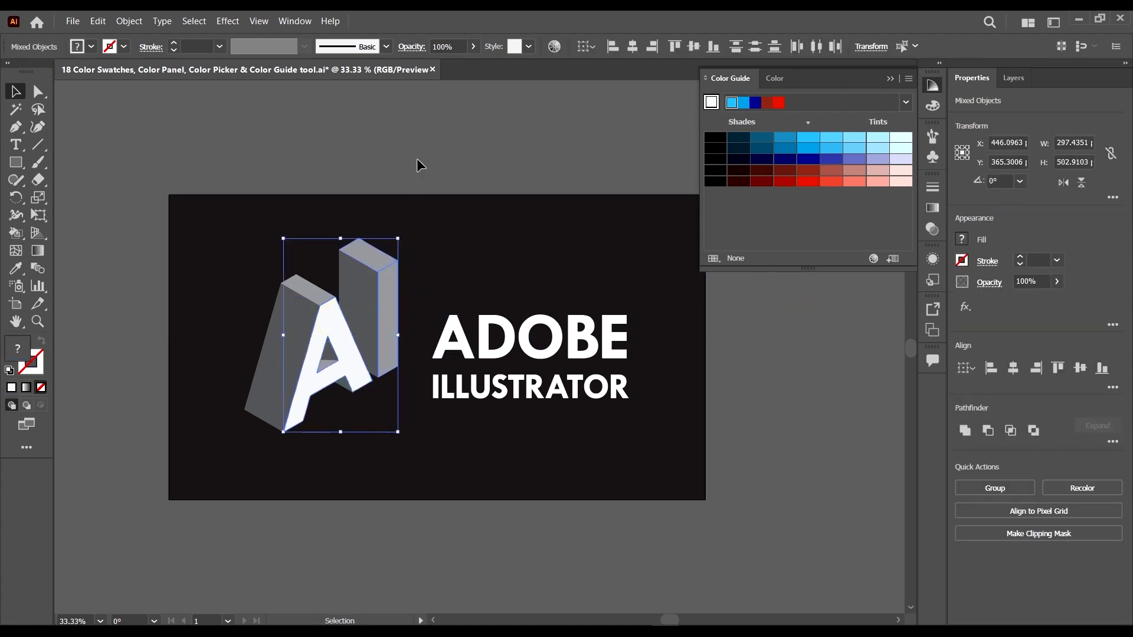
pyautogui.click(419, 184)
pyautogui.rightClick(374, 278)
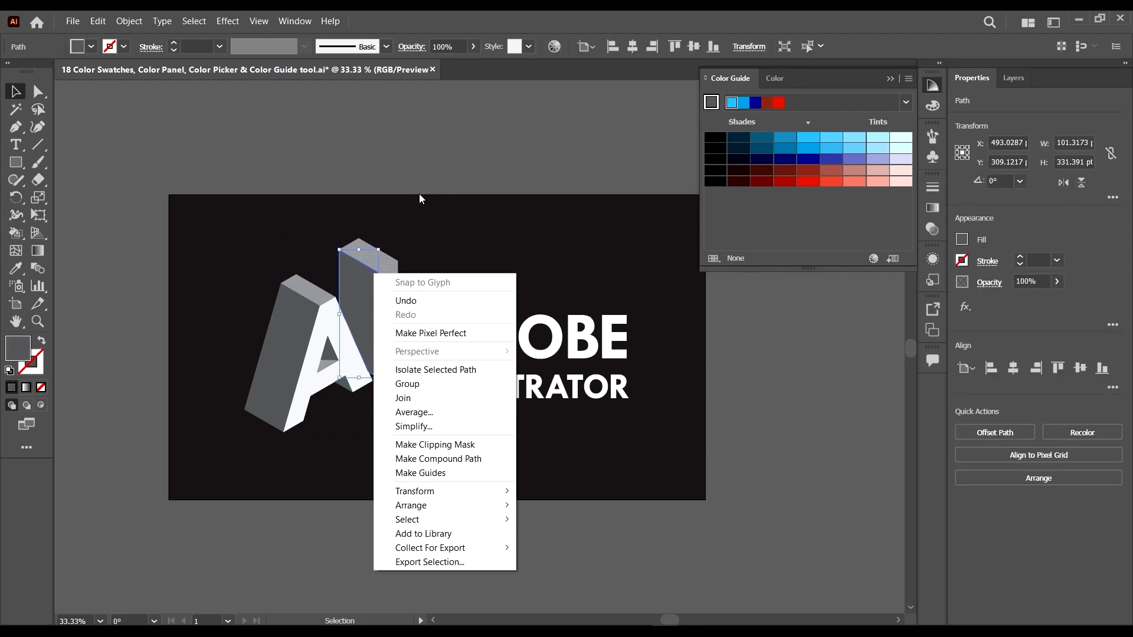
pyautogui.click(426, 168)
pyautogui.rightClick(387, 278)
pyautogui.click(426, 140)
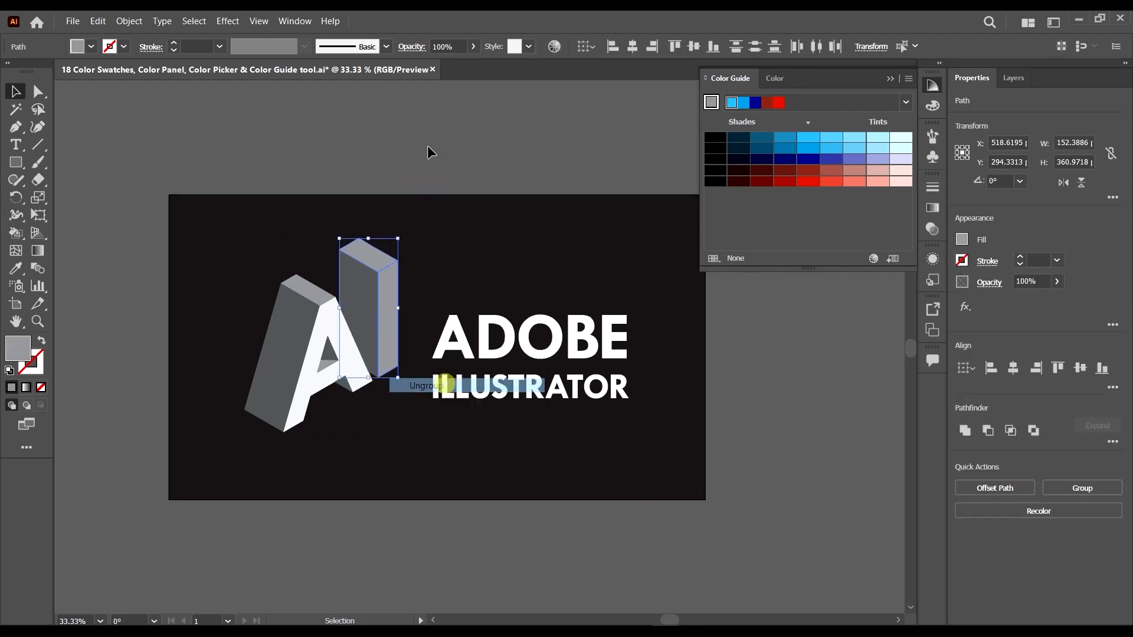
# - Fill the front faces of the logo's A and I with the bright sky blue base color from the Color Guide
pyautogui.click(384, 283)
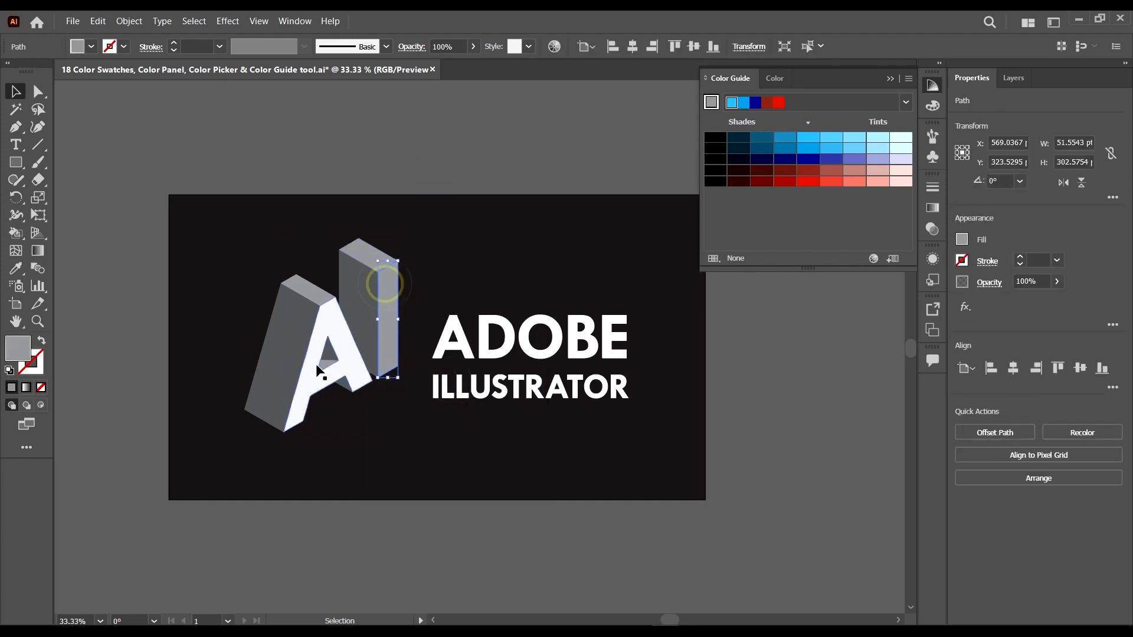
pyautogui.keyDown('shift'); pyautogui.click(330, 319); pyautogui.keyUp('shift')
pyautogui.click(815, 141)
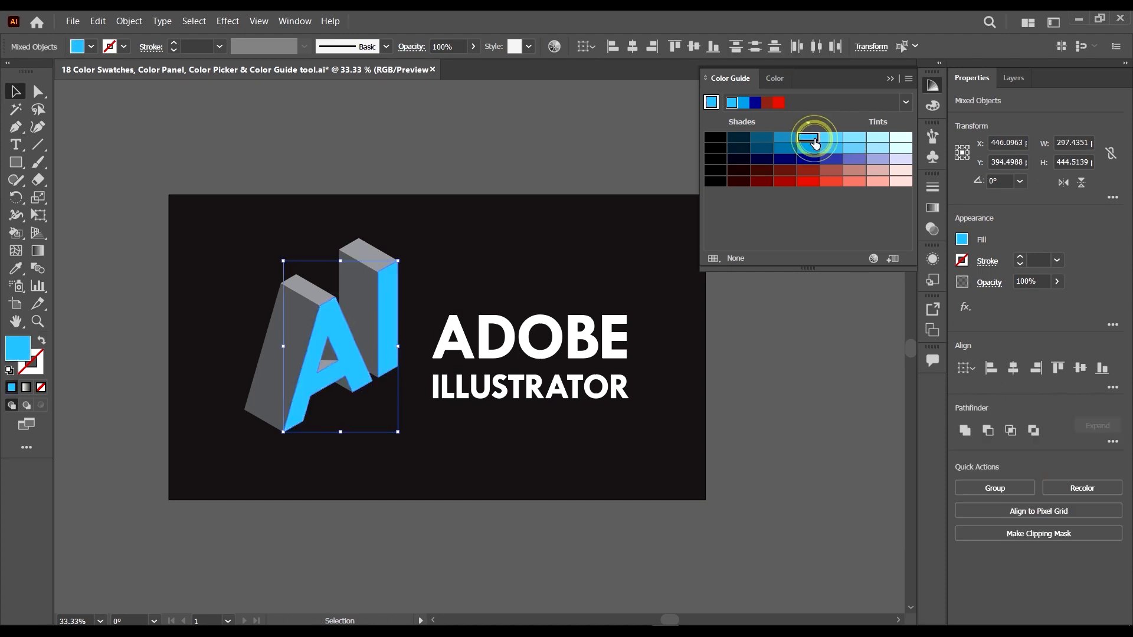
pyautogui.click(829, 139)
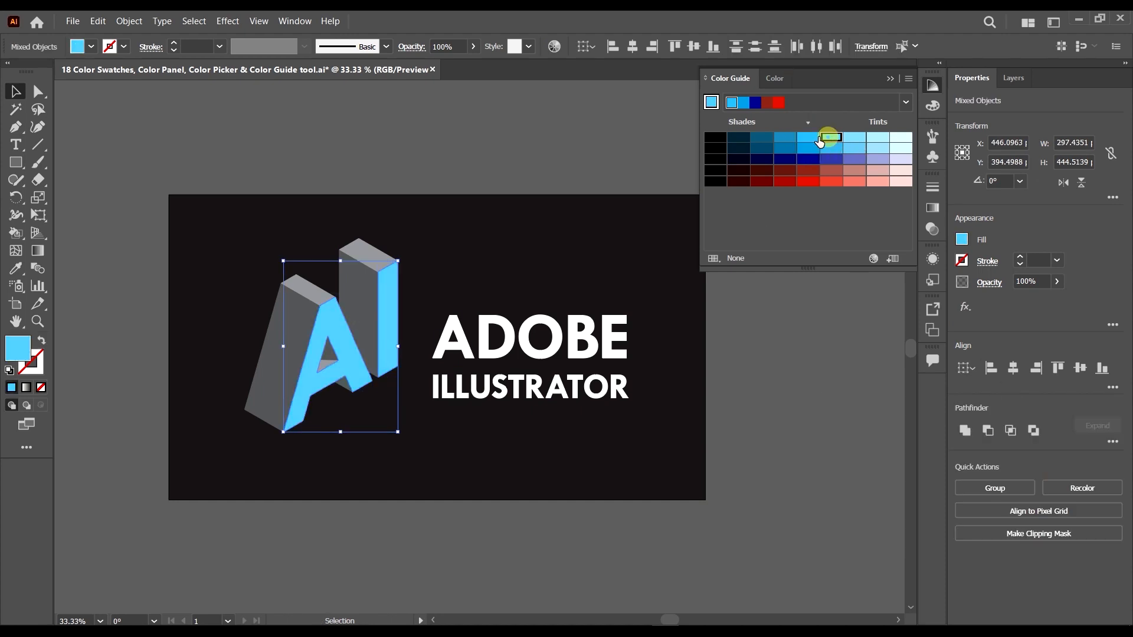
pyautogui.click(808, 141)
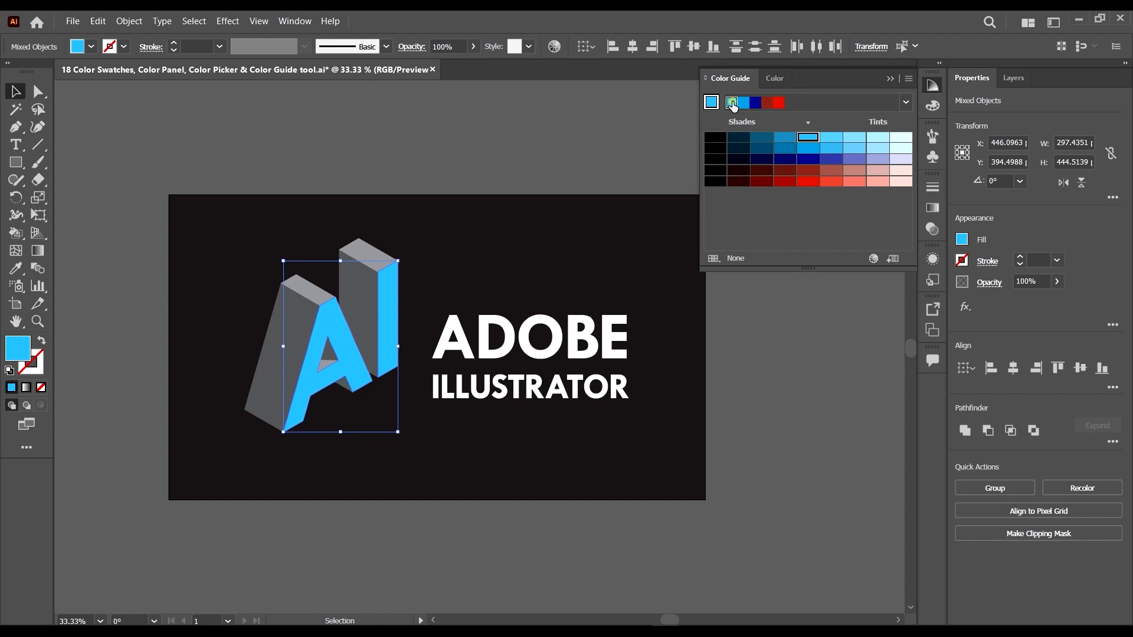
# - Fill the large dark gray side faces of the A and I with a dark teal-blue shade of the base color
pyautogui.hotkey('ctrl', '+')
pyautogui.click(302, 307)
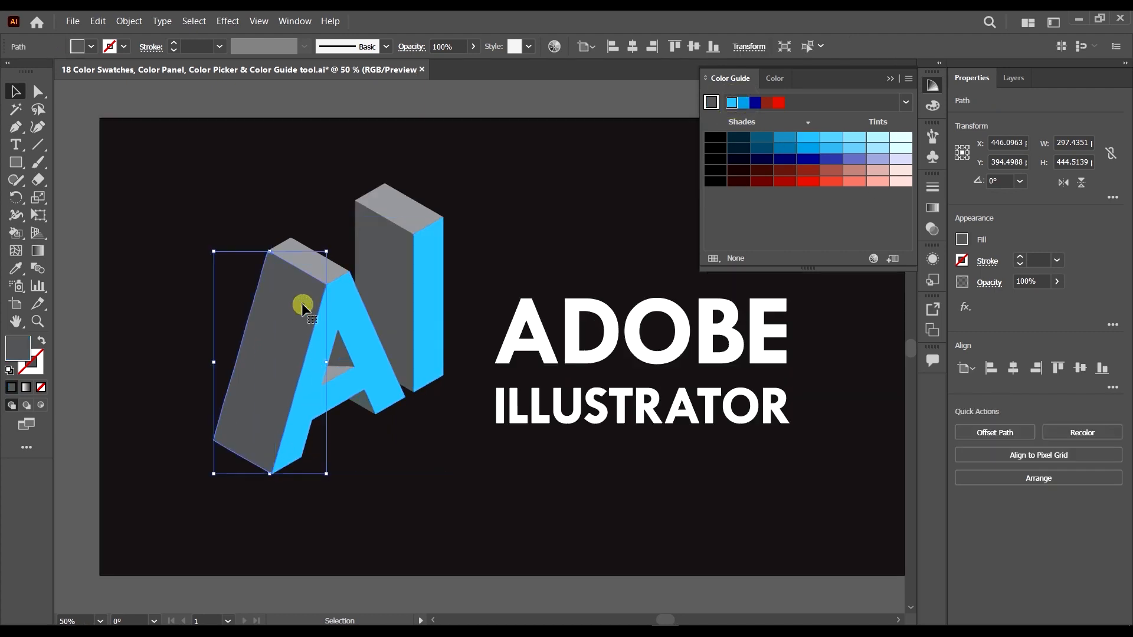
pyautogui.scroll(2, 302, 310)
pyautogui.keyDown('shift'); pyautogui.click(395, 310); pyautogui.keyUp('shift')
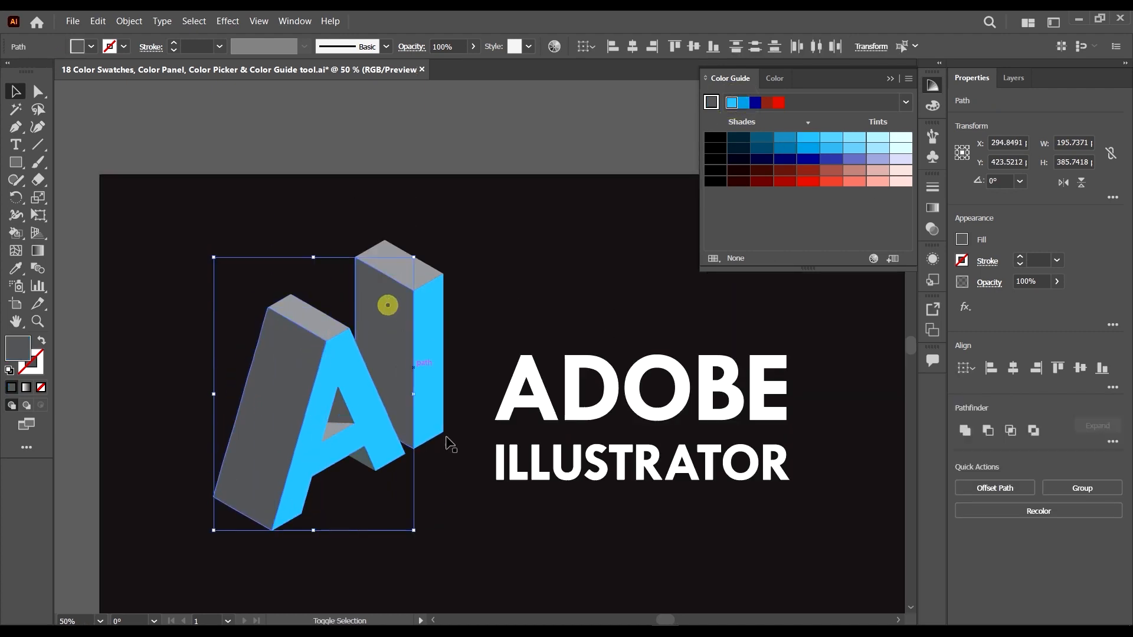
pyautogui.click(755, 141)
pyautogui.click(742, 141)
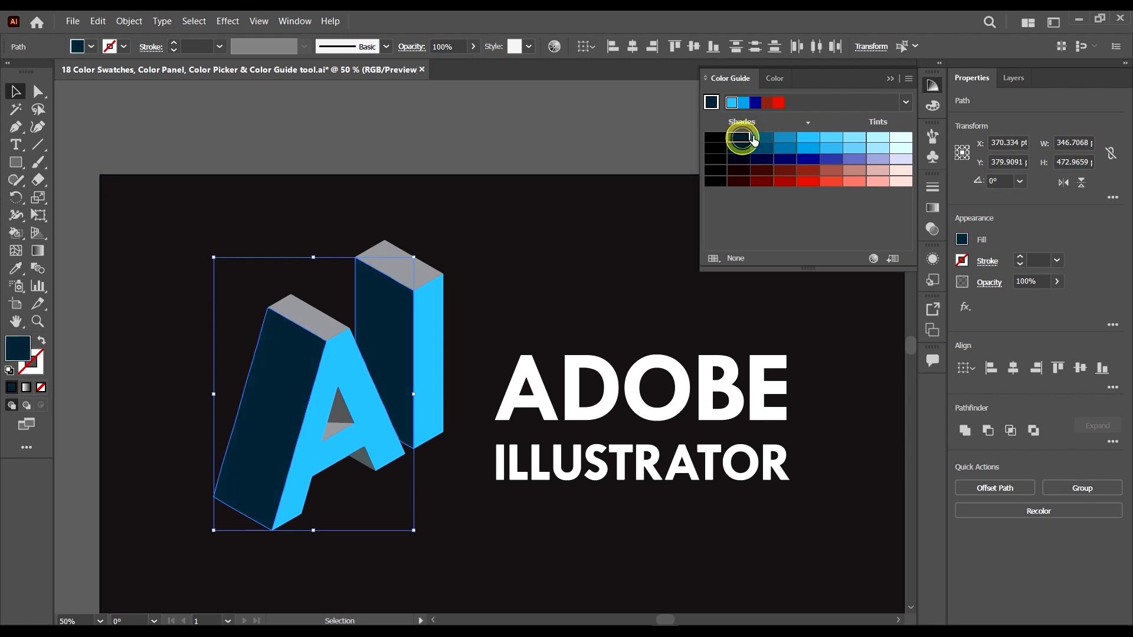
pyautogui.click(757, 141)
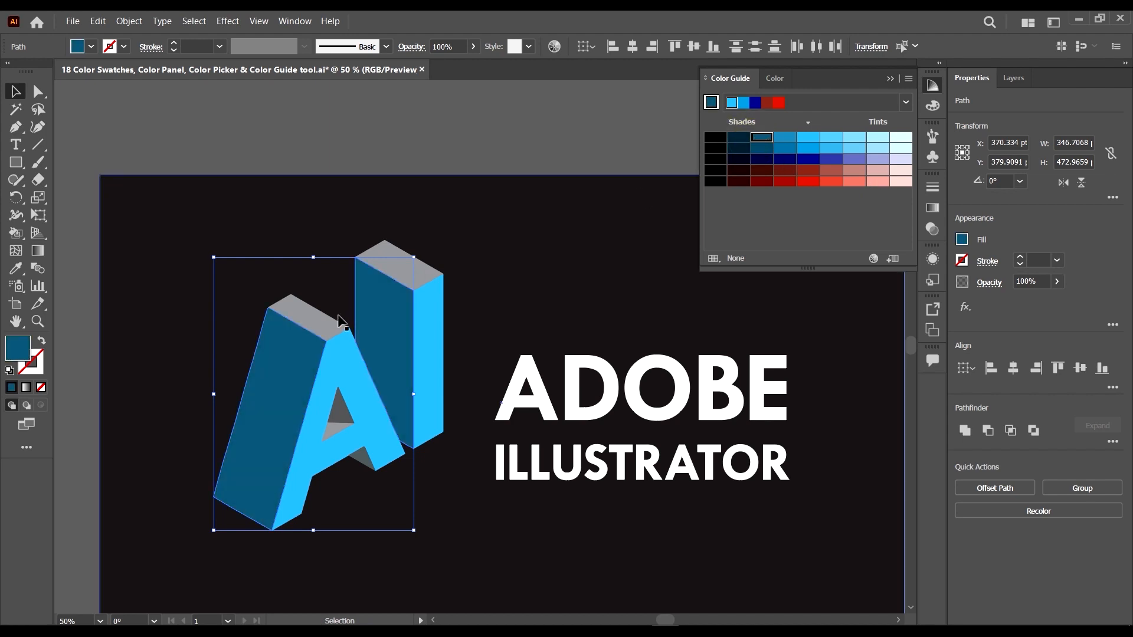
# - Fill the top faces of the A and I with a very pale cyan tint from the Color Guide
pyautogui.click(318, 334)
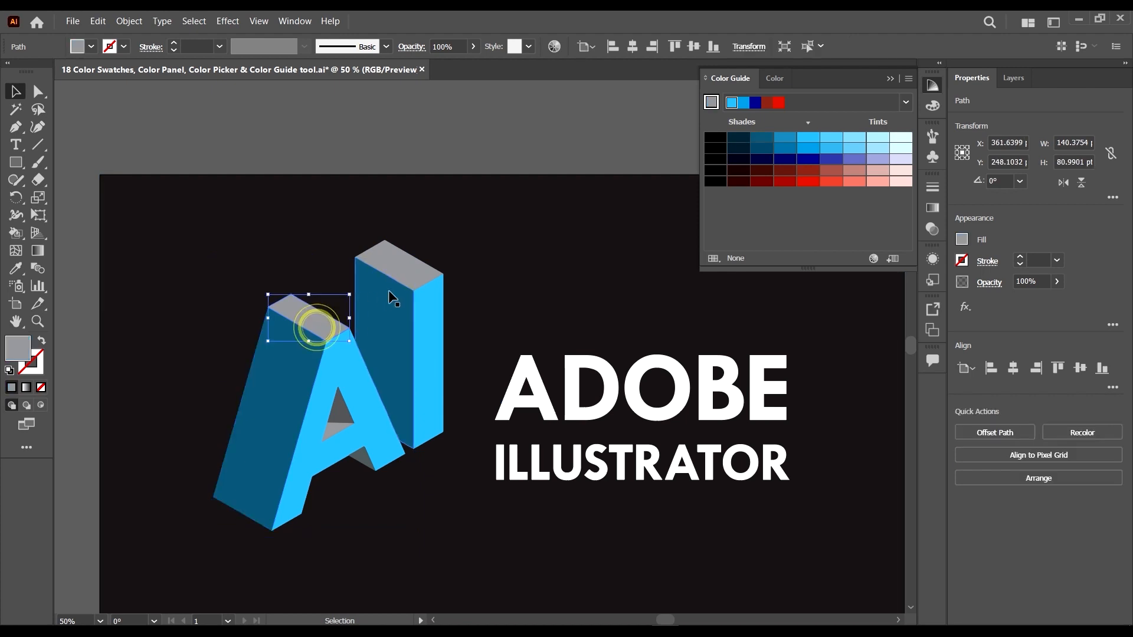
pyautogui.keyDown('shift'); pyautogui.click(415, 260); pyautogui.keyUp('shift')
pyautogui.click(870, 139)
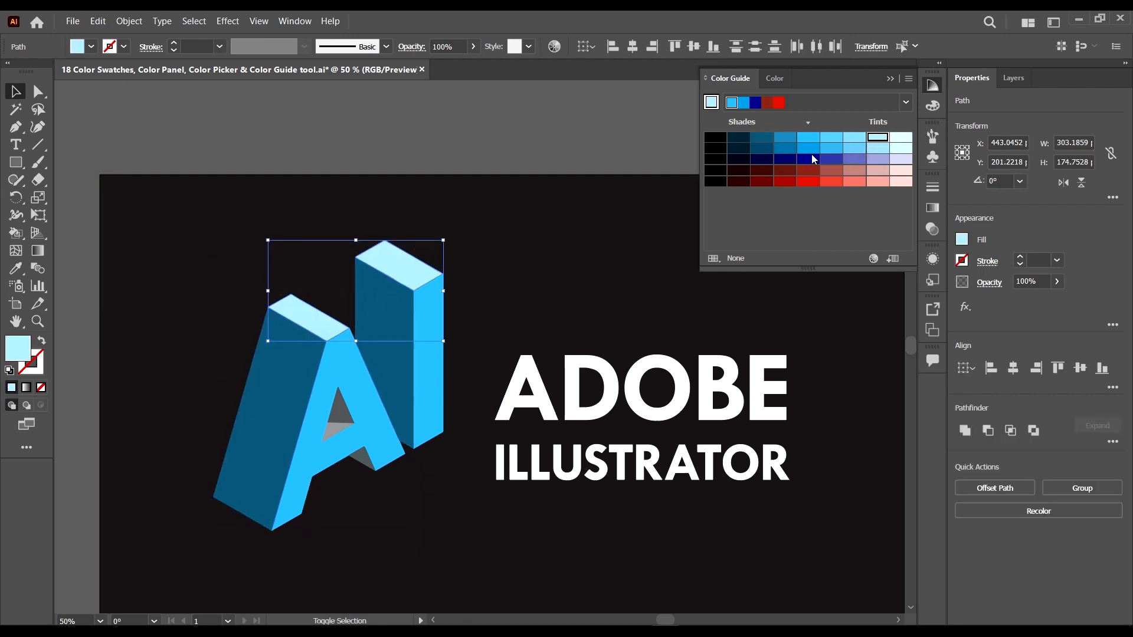
pyautogui.click(557, 134)
# - Fill the triangle inside the A's opening with a very dark blue shade and the ledge below it with a light blue tint
pyautogui.click(342, 408)
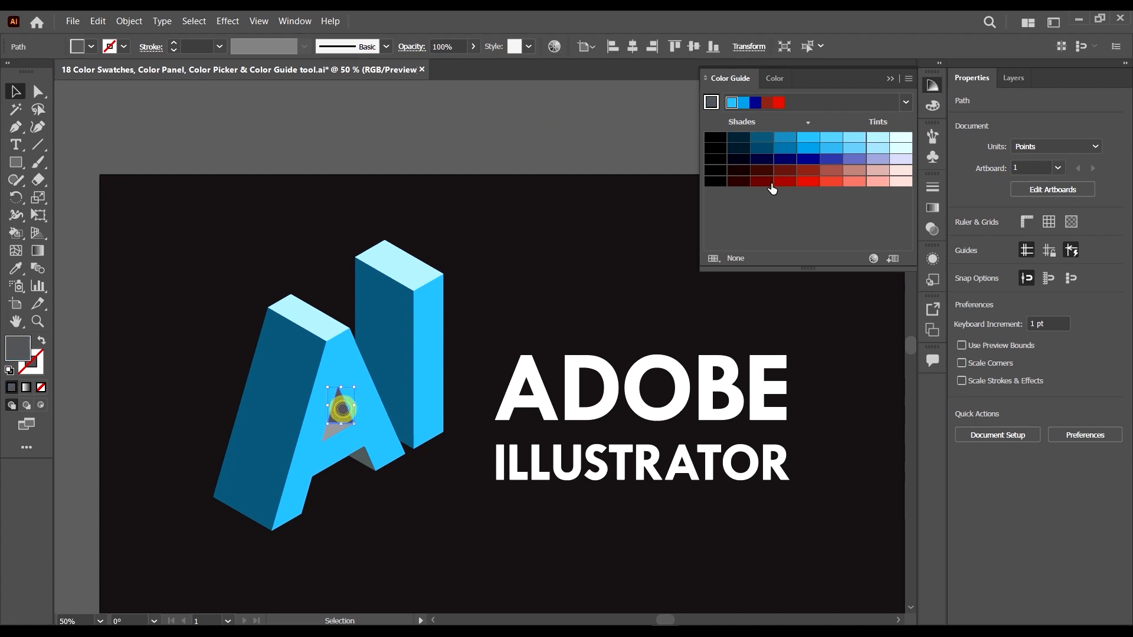
pyautogui.click(737, 137)
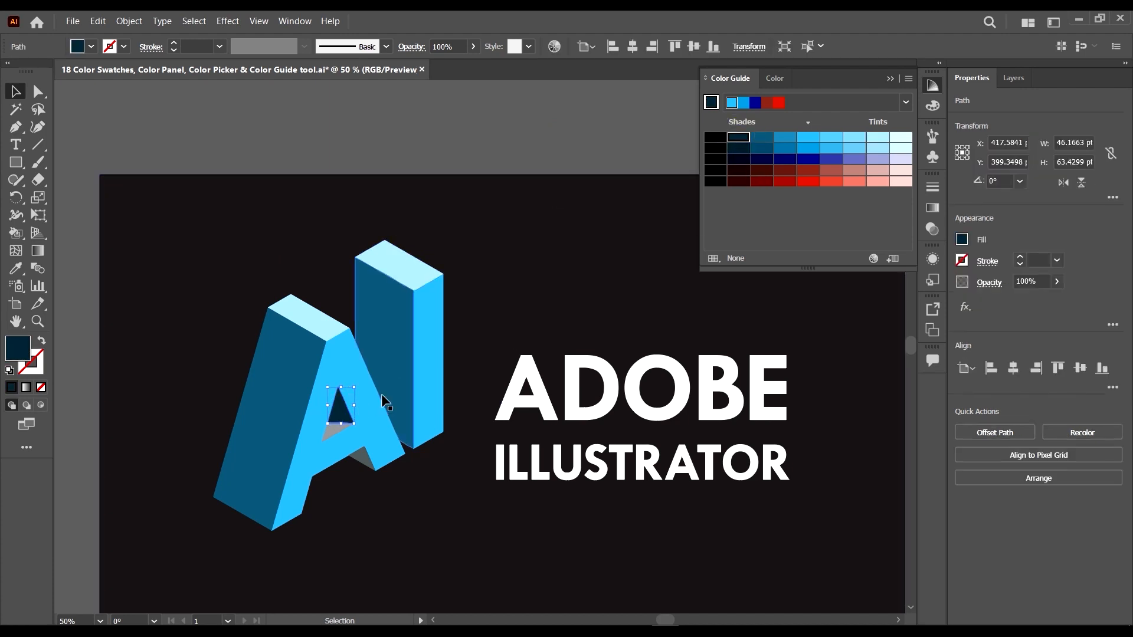
pyautogui.click(470, 106)
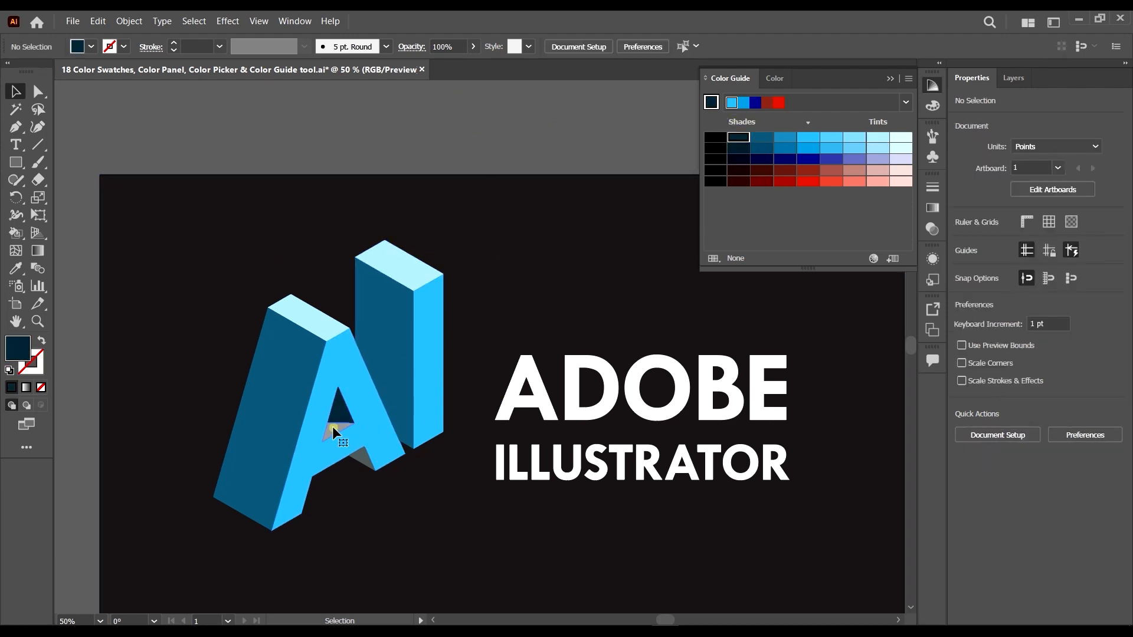
pyautogui.click(331, 426)
pyautogui.click(855, 138)
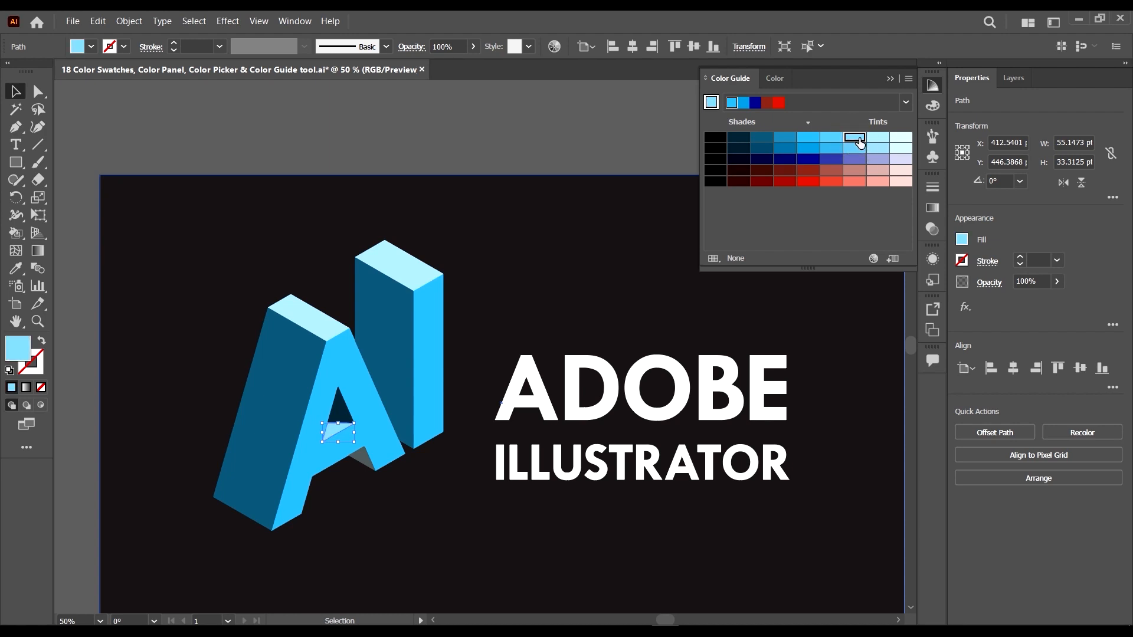
pyautogui.click(632, 157)
# - Fill the small gray face beneath the A's crossbar with the dark teal-blue shade from the Color Guide
pyautogui.hotkey('ctrl', '-')
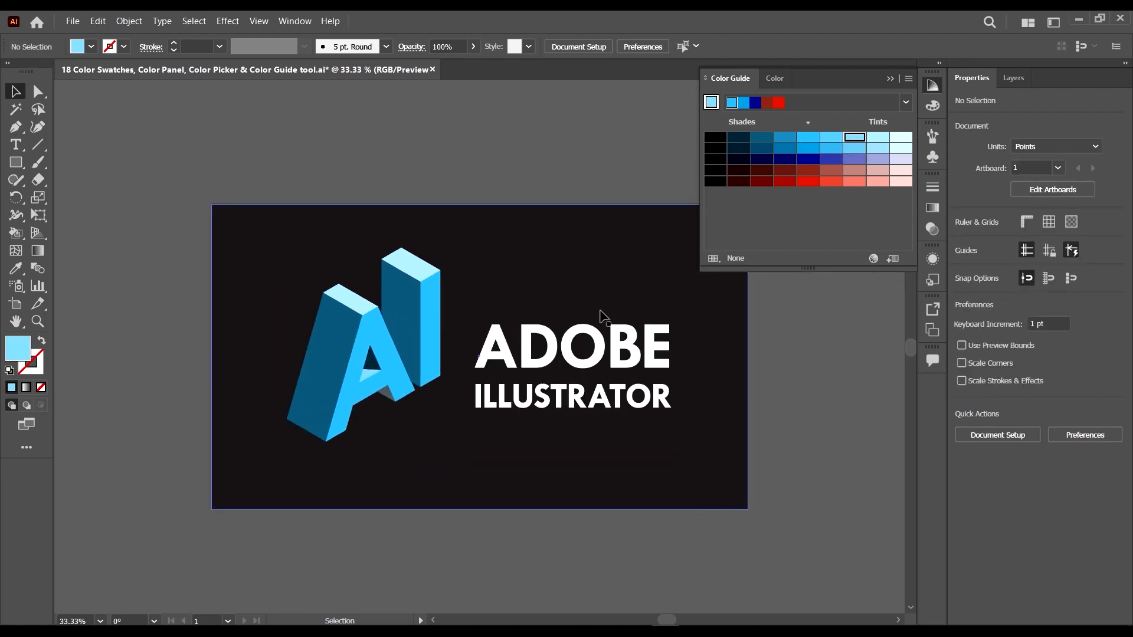
pyautogui.scroll(-3, 493, 289)
pyautogui.hscroll(4, 505, 294)
pyautogui.scroll(2, 318, 289)
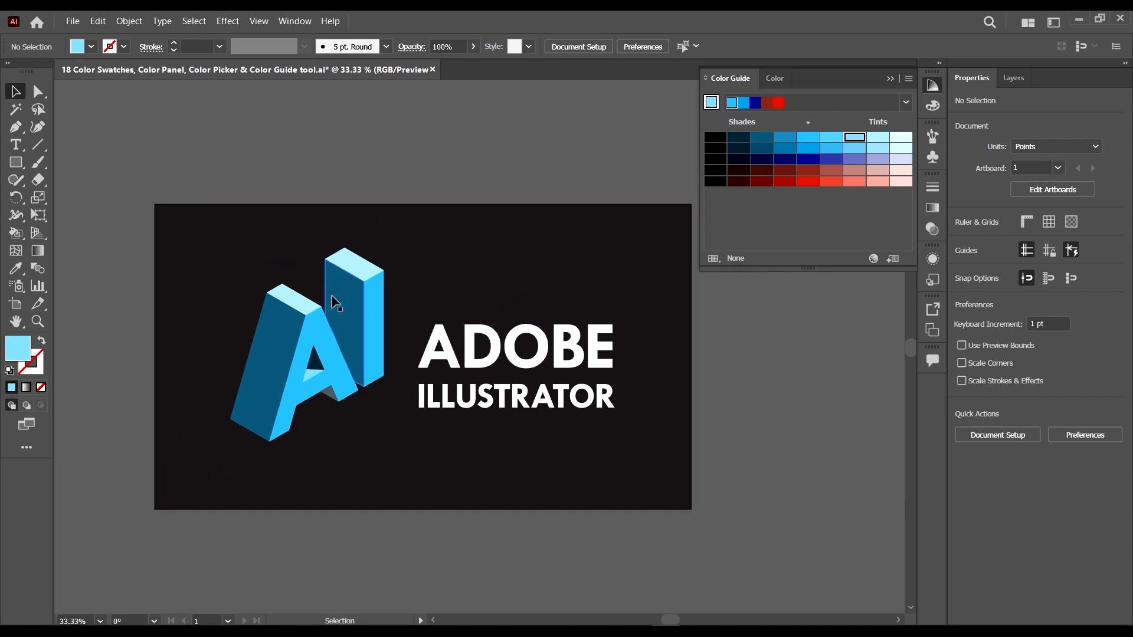
pyautogui.scroll(-2, 366, 270)
pyautogui.scroll(3, 319, 361)
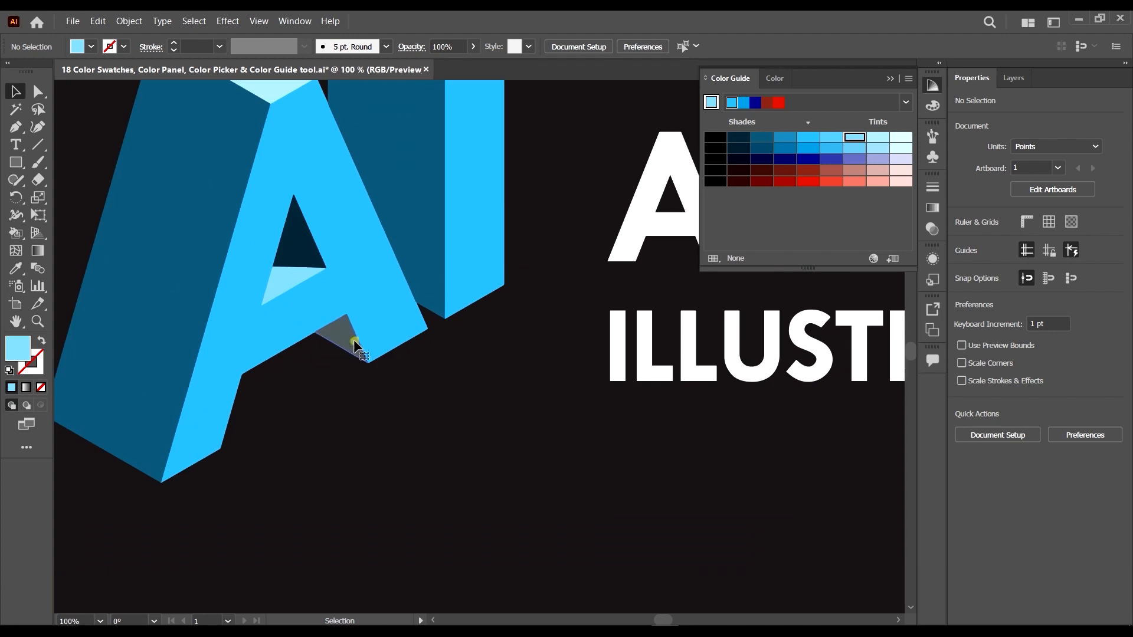
pyautogui.click(353, 339)
pyautogui.scroll(-2, 413, 366)
pyautogui.click(832, 140)
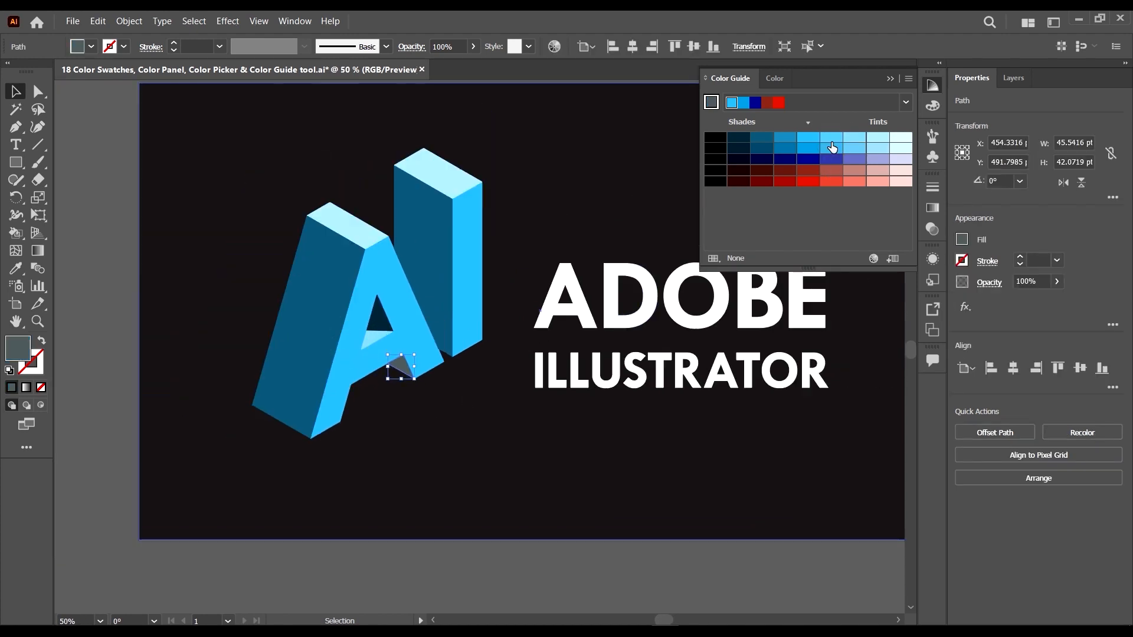
pyautogui.click(769, 141)
pyautogui.click(740, 549)
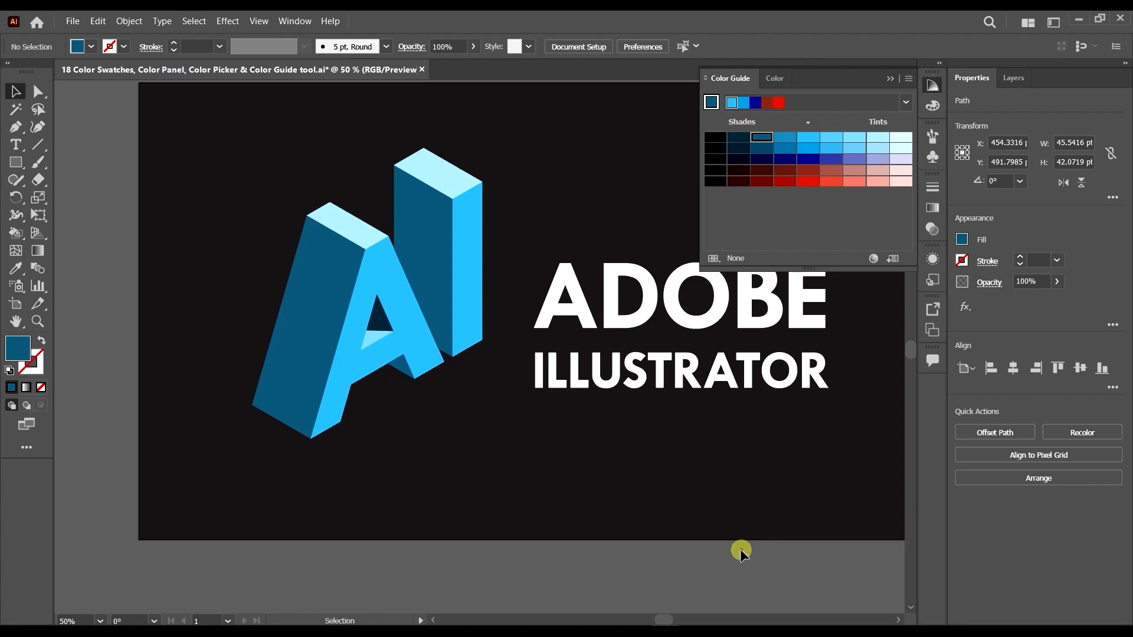
# - Fill the word ADOBE with bright red and the word ILLUSTRATOR with a muted brownish-red tint from the Color Guide
pyautogui.hotkey('ctrl', '-')
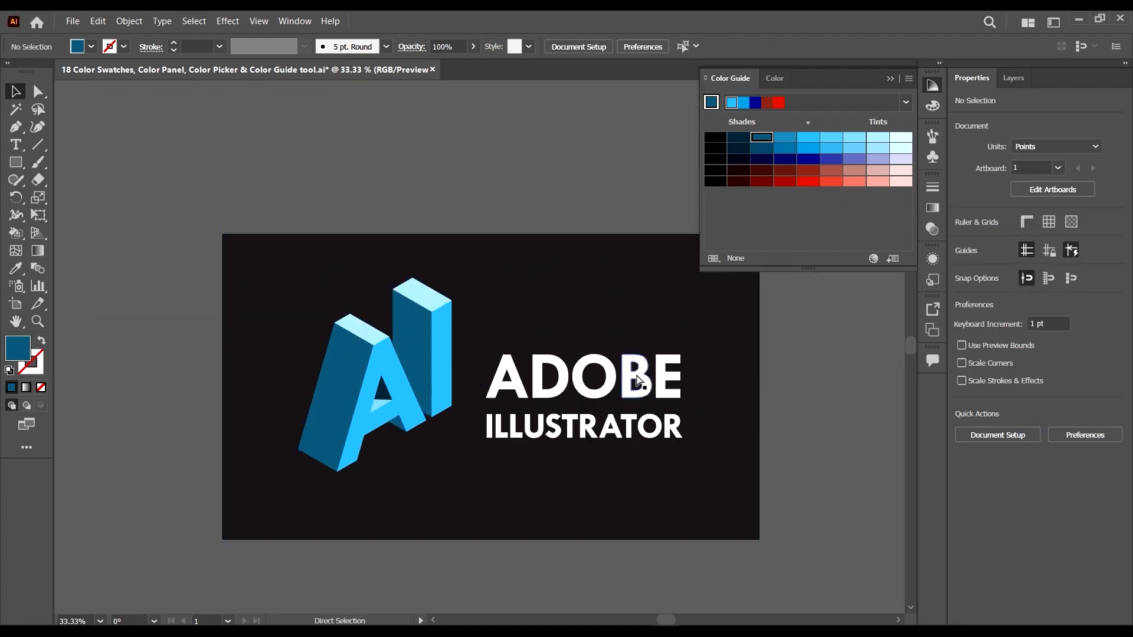
pyautogui.hscroll(1, 637, 382)
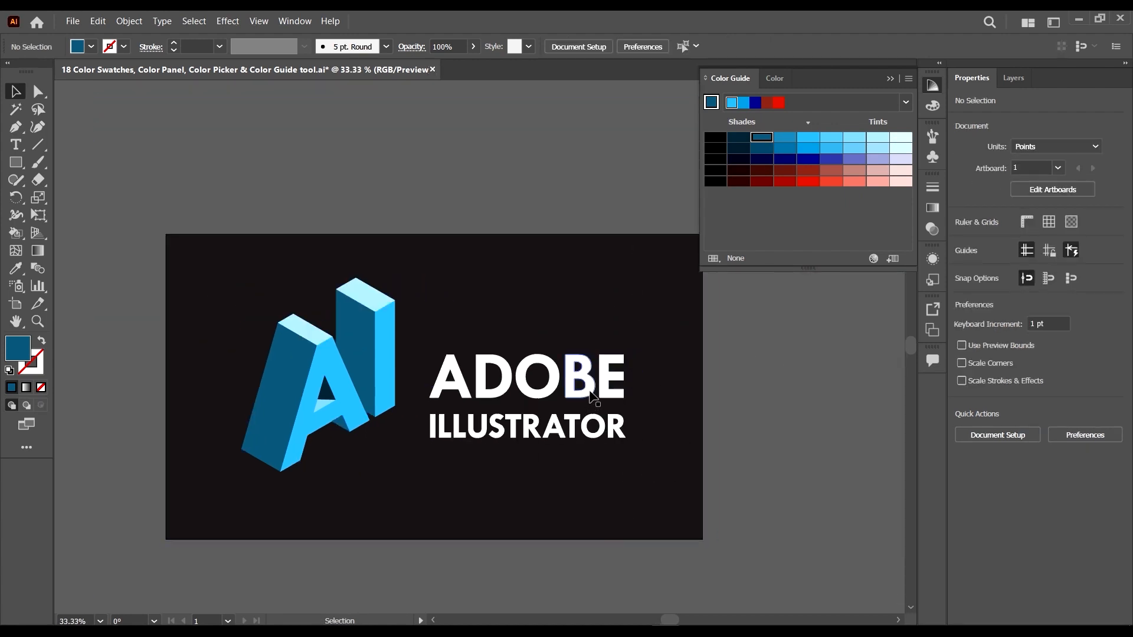
pyautogui.click(489, 377)
pyautogui.click(808, 182)
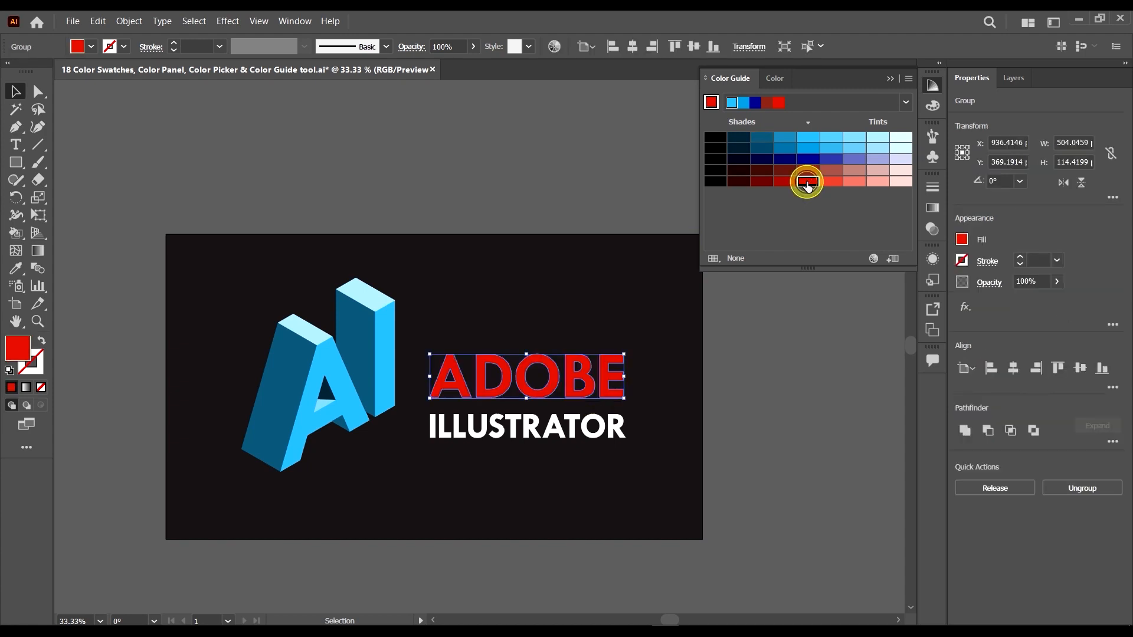
pyautogui.click(576, 428)
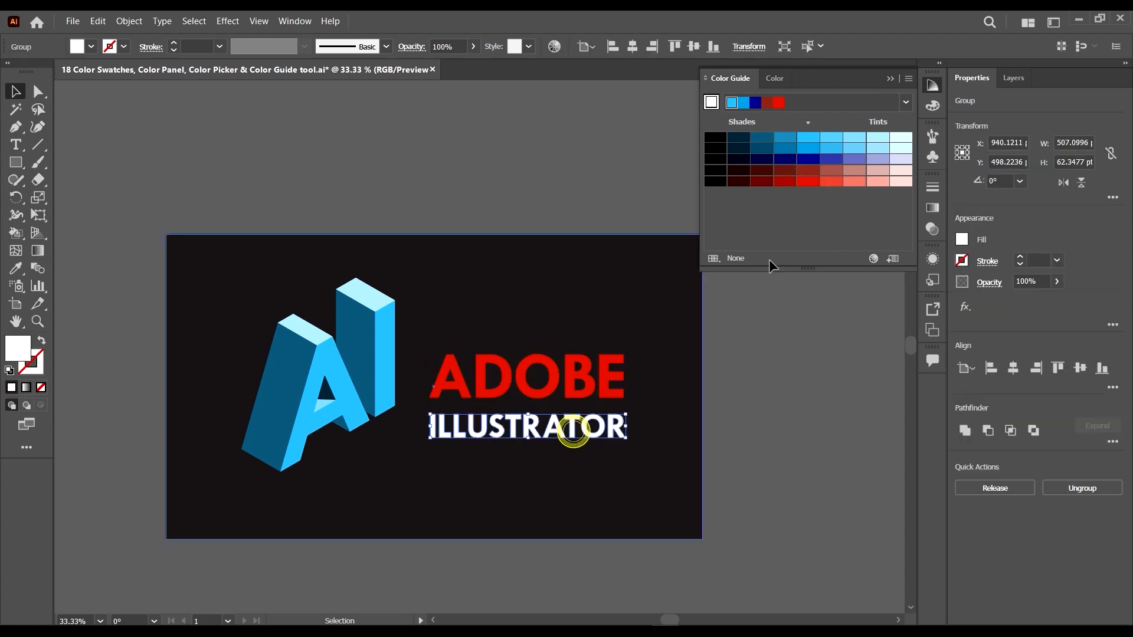
pyautogui.click(831, 171)
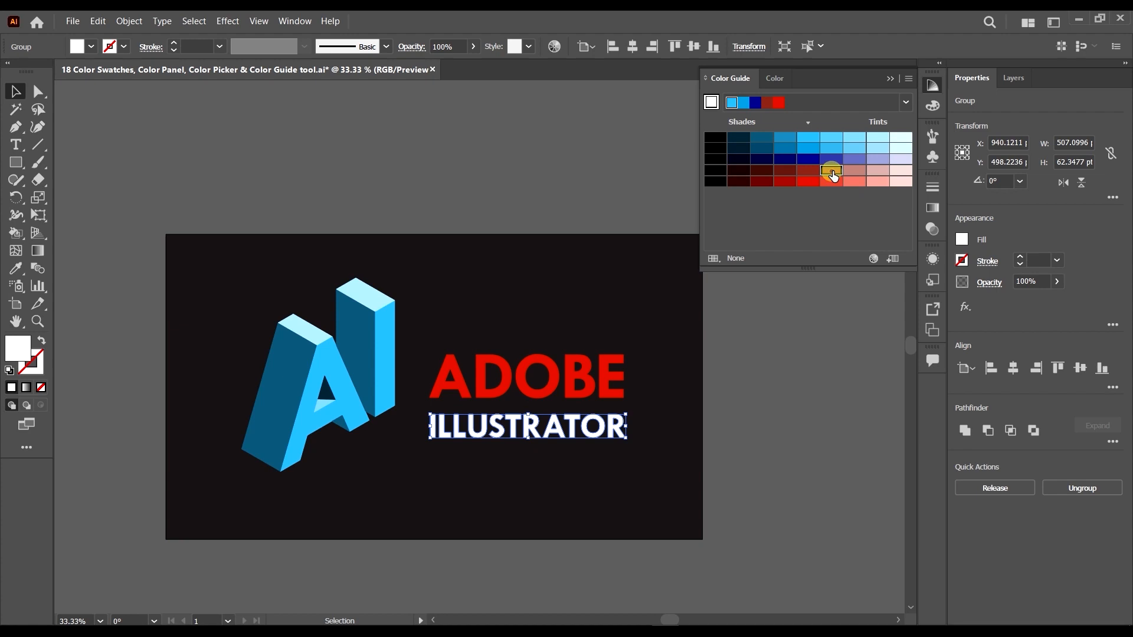
pyautogui.click(783, 318)
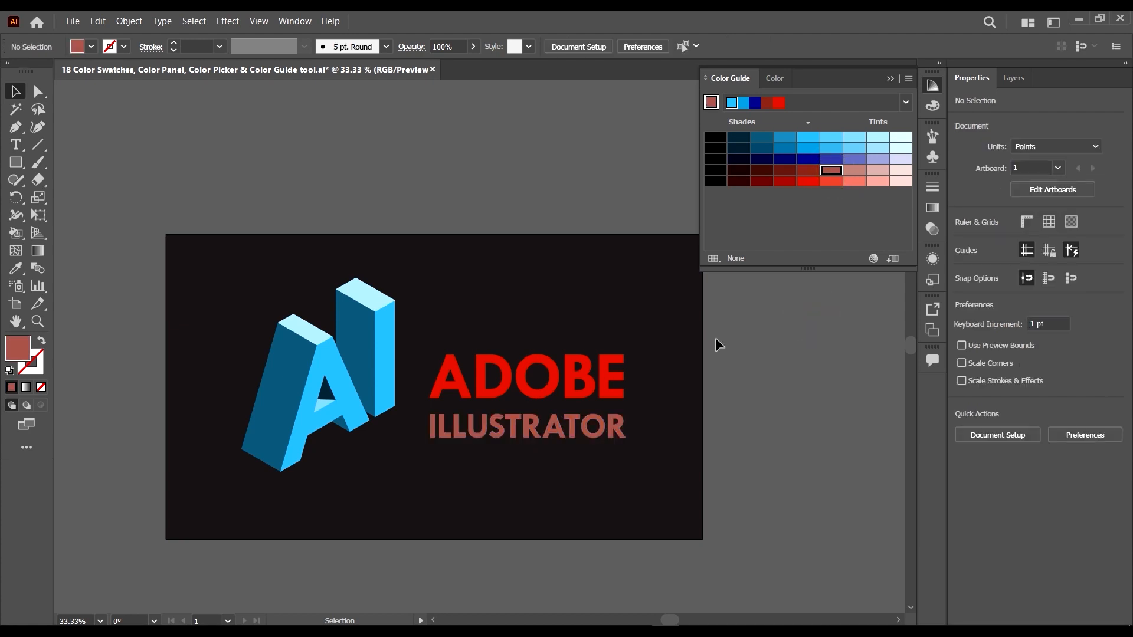
# - Try pale blue, lavender, pink and navy fills on the background rectangle, and settle on a very dark blue shade from the Color Guide's second row
pyautogui.click(507, 263)
pyautogui.click(901, 139)
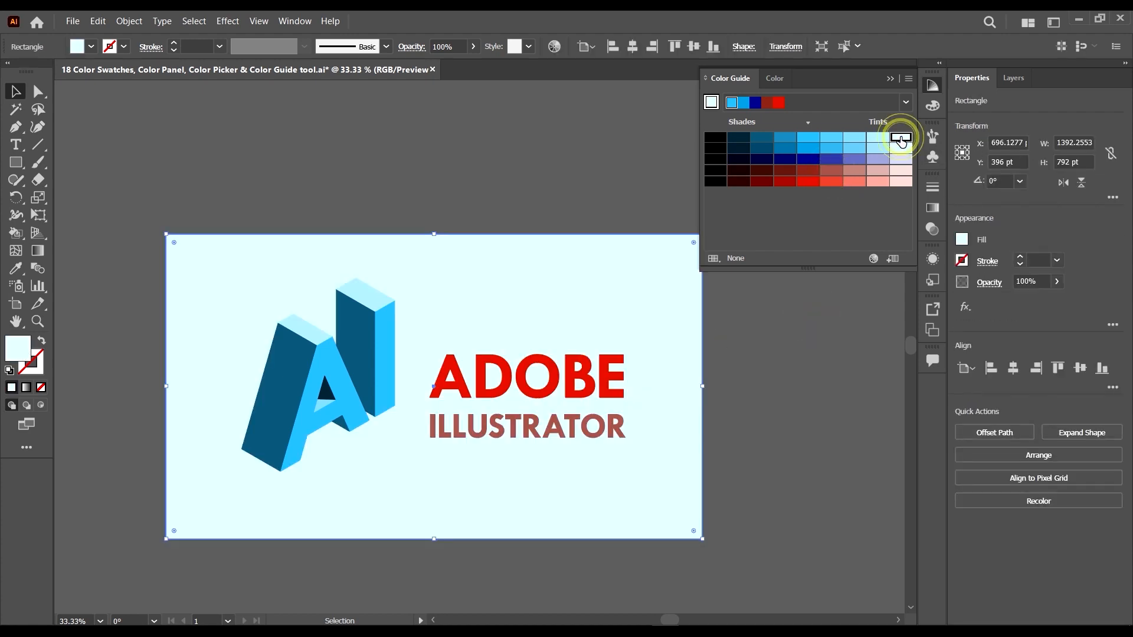
pyautogui.click(901, 159)
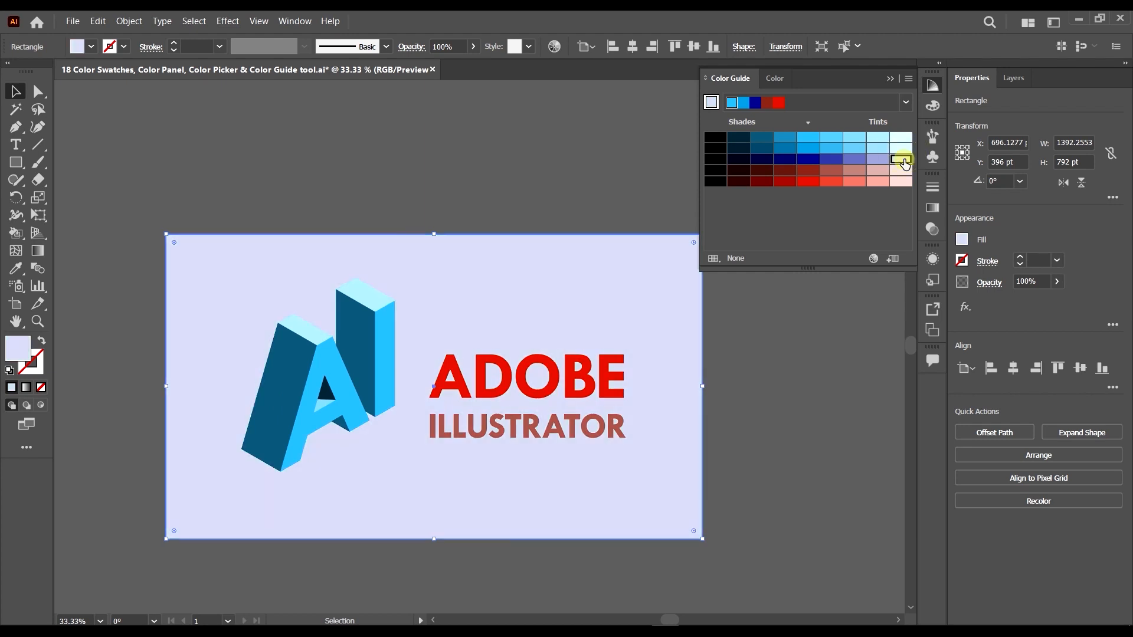
pyautogui.click(859, 149)
pyautogui.click(878, 171)
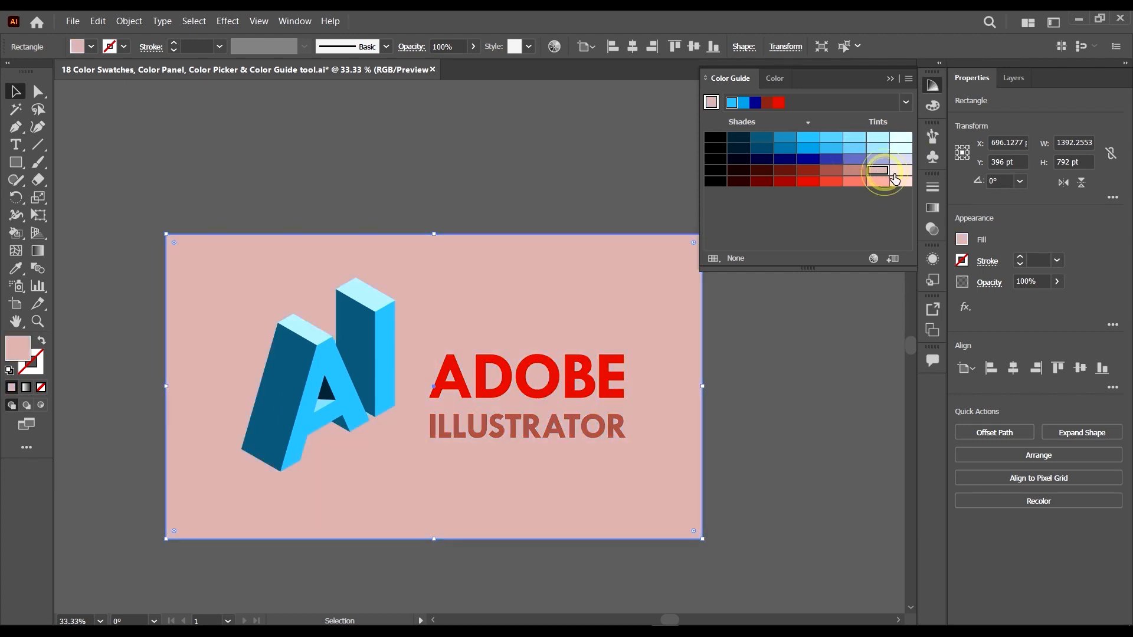
pyautogui.click(902, 183)
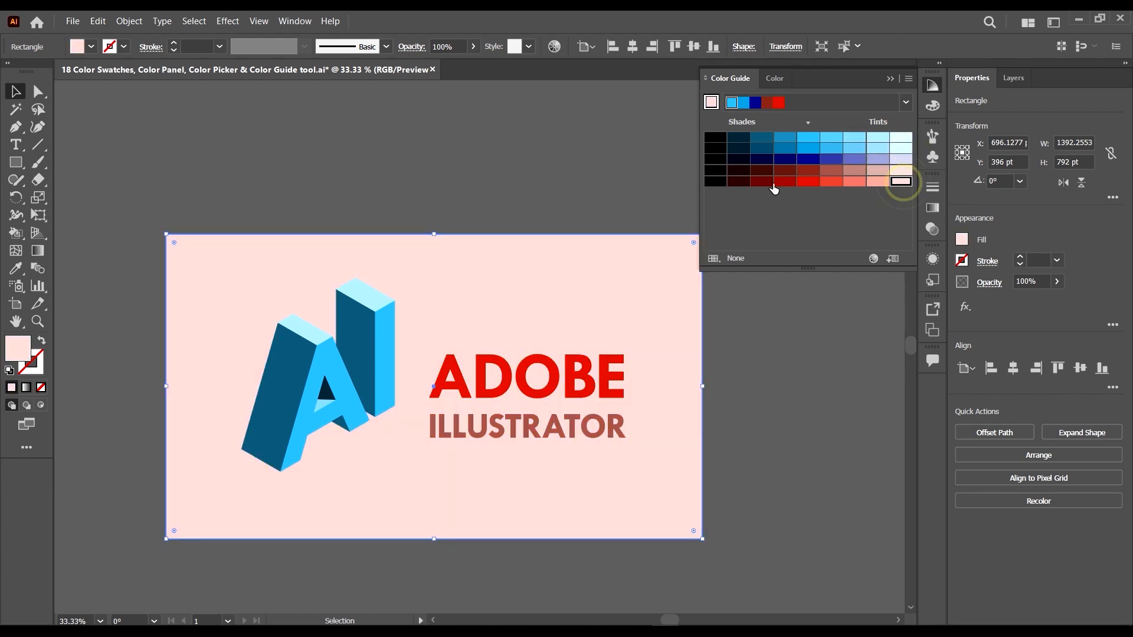
pyautogui.click(739, 160)
pyautogui.click(754, 162)
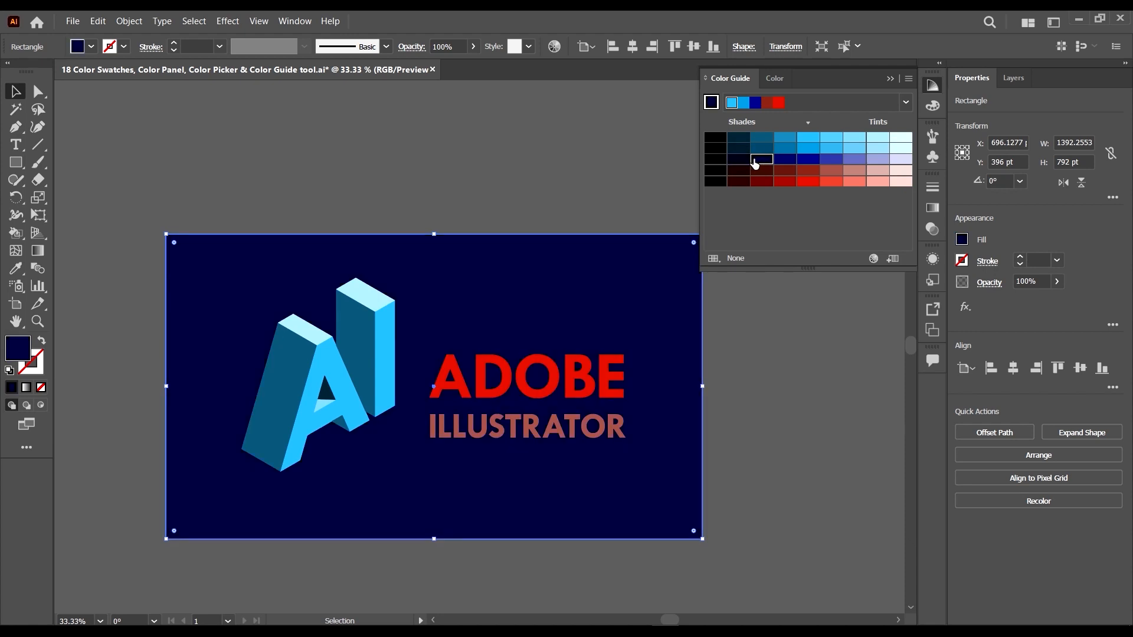
pyautogui.click(738, 148)
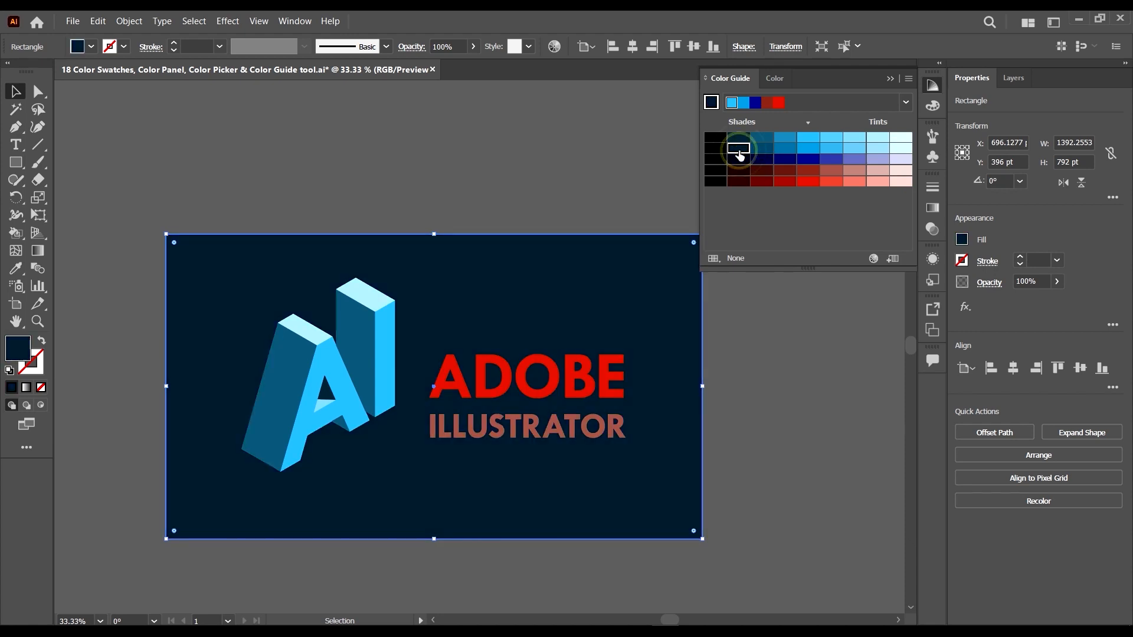
# - Recolor the word ADOBE, trying pale tints from the Color Guide and settling on the palest cyan tint in its second row
pyautogui.click(772, 293)
pyautogui.hscroll(-2, 607, 329)
pyautogui.scroll(-2, 471, 296)
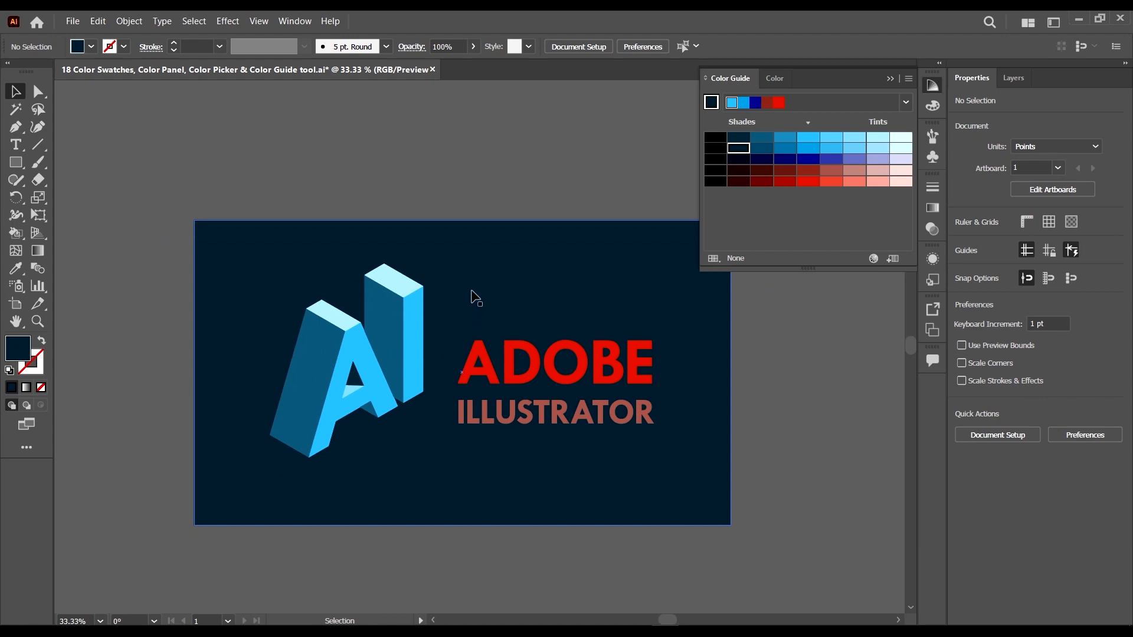
pyautogui.click(636, 357)
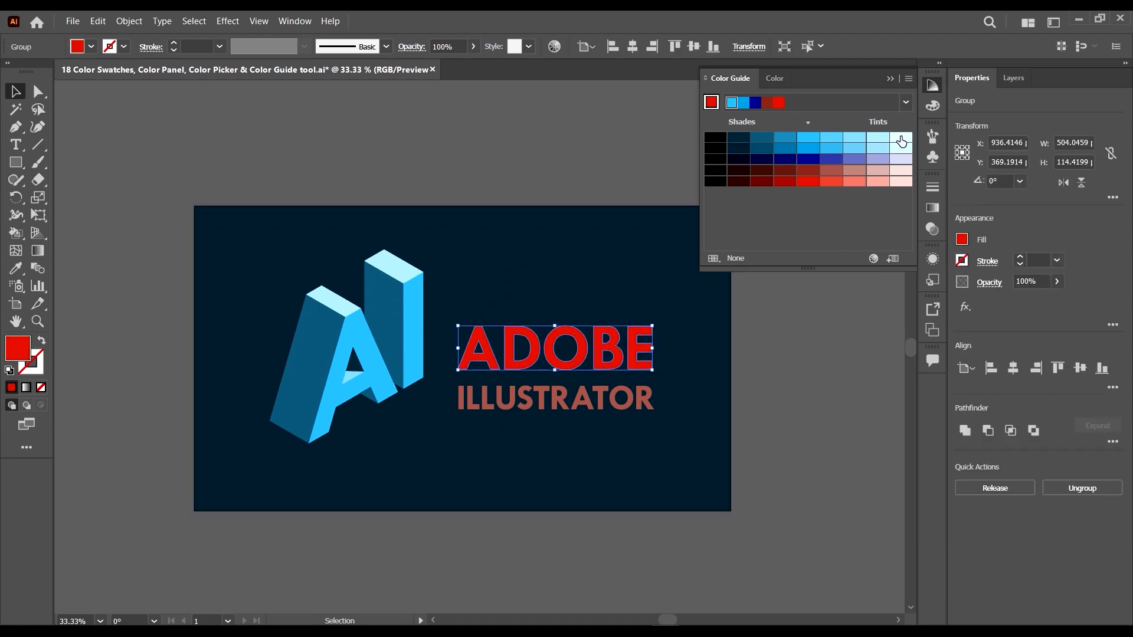
pyautogui.click(901, 139)
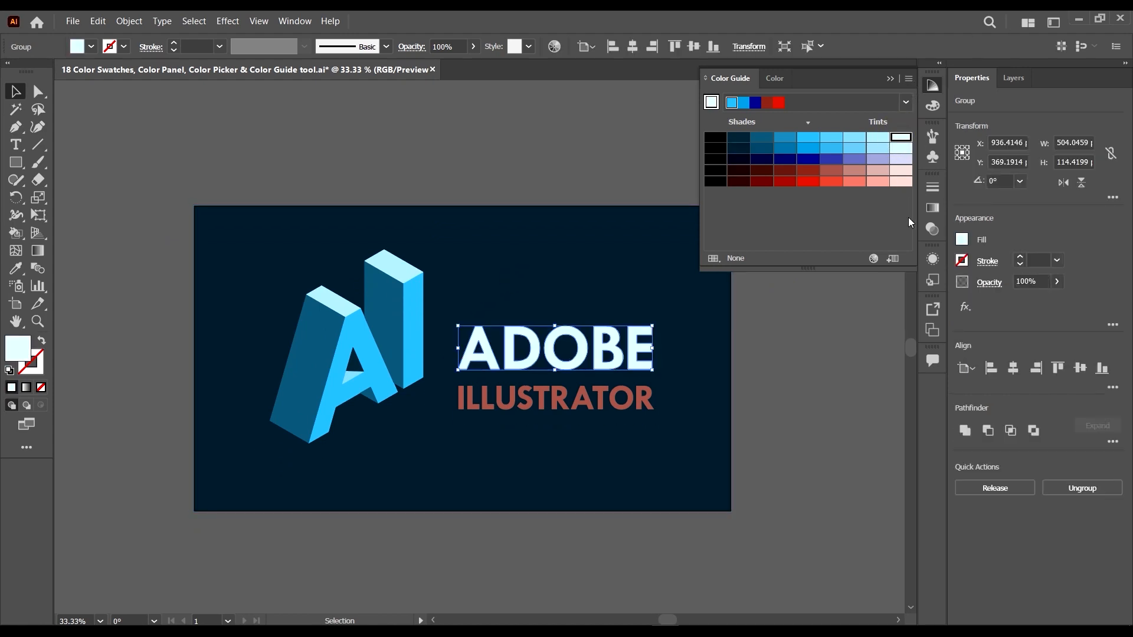
pyautogui.click(901, 160)
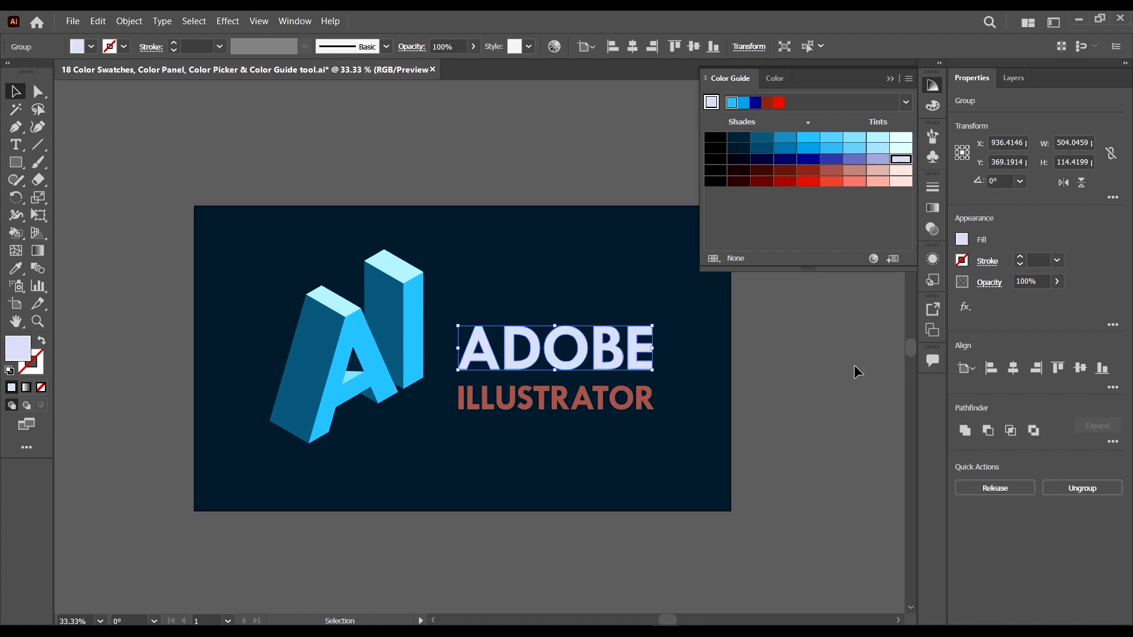
pyautogui.click(901, 148)
pyautogui.click(849, 324)
# - Try dark red, brown and pink fills on the word ILLUSTRATOR, and return to the muted brownish-red tint
pyautogui.click(622, 404)
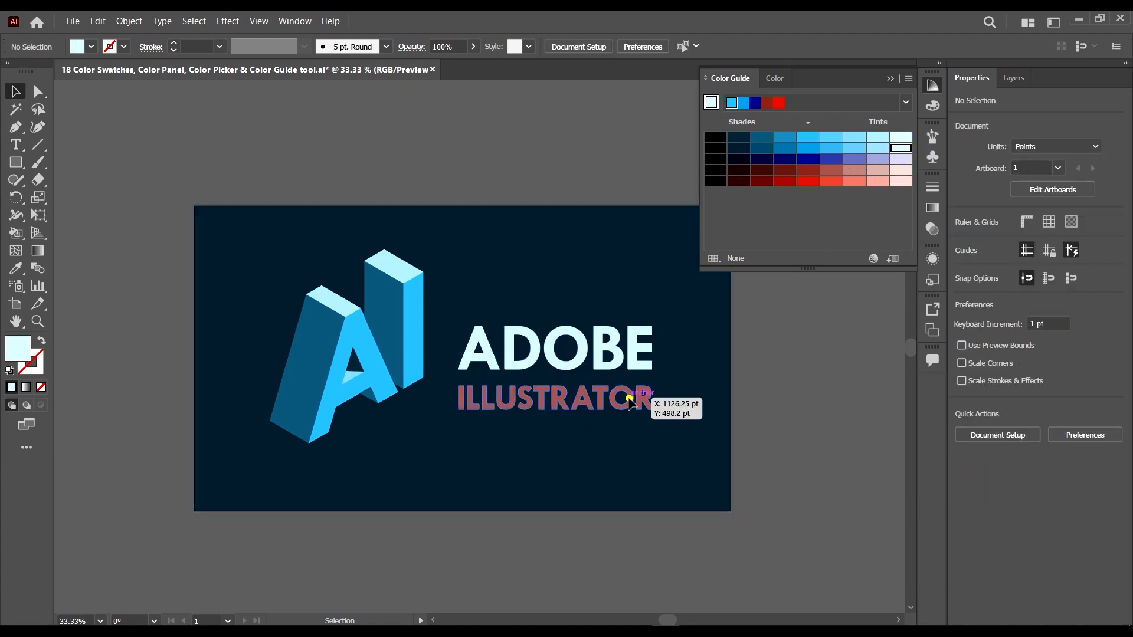
pyautogui.click(759, 171)
pyautogui.click(783, 171)
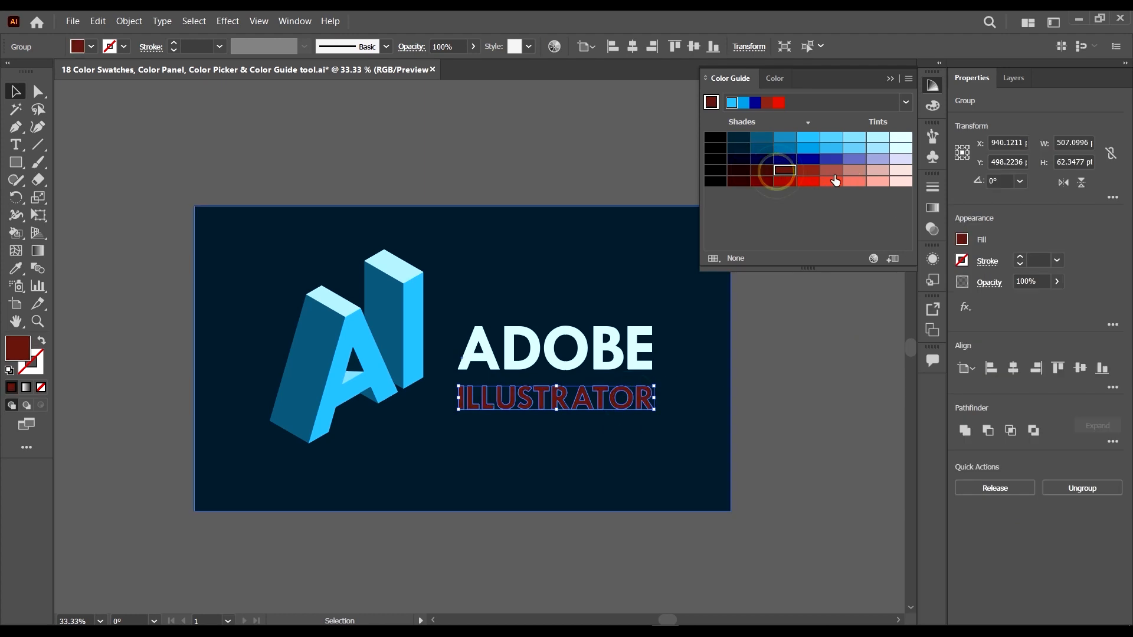
pyautogui.click(806, 172)
pyautogui.click(841, 174)
pyautogui.click(871, 172)
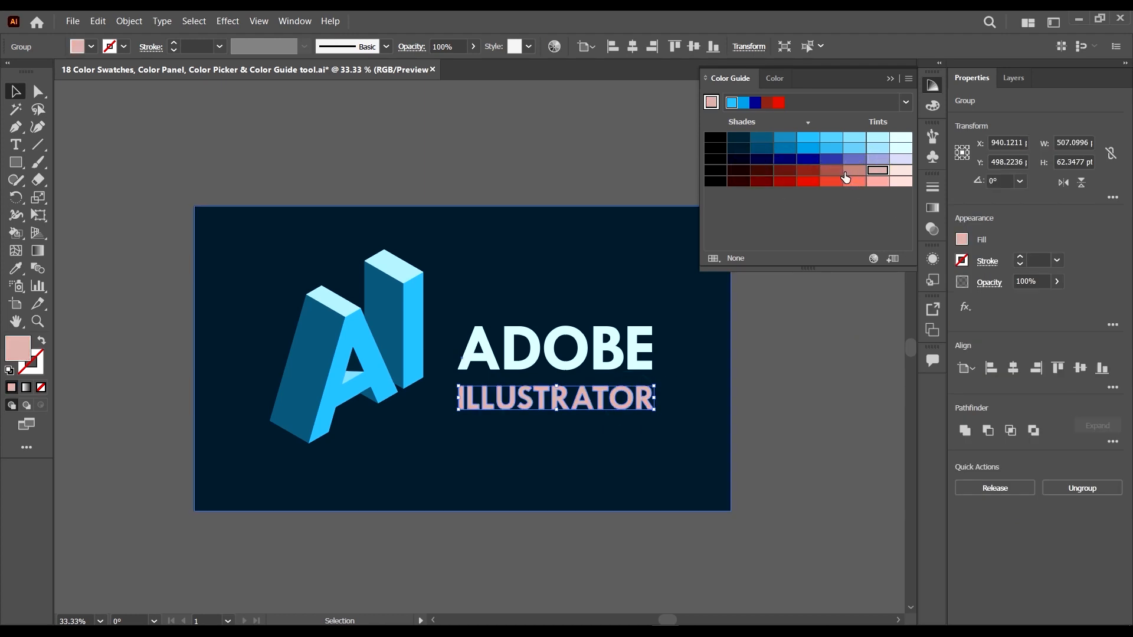
pyautogui.click(834, 171)
pyautogui.click(851, 335)
# - Duplicate Artboard 1 with its artwork using the Artboard tool, placing the copy directly below the original
pyautogui.hscroll(2, 789, 292)
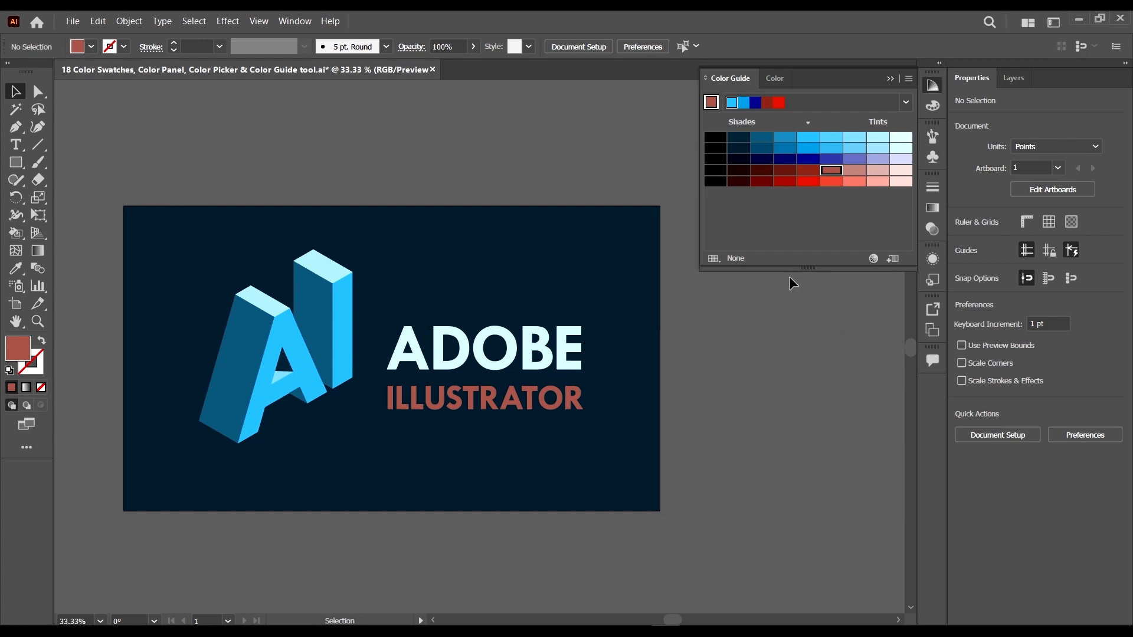
pyautogui.hscroll(-2, 631, 393)
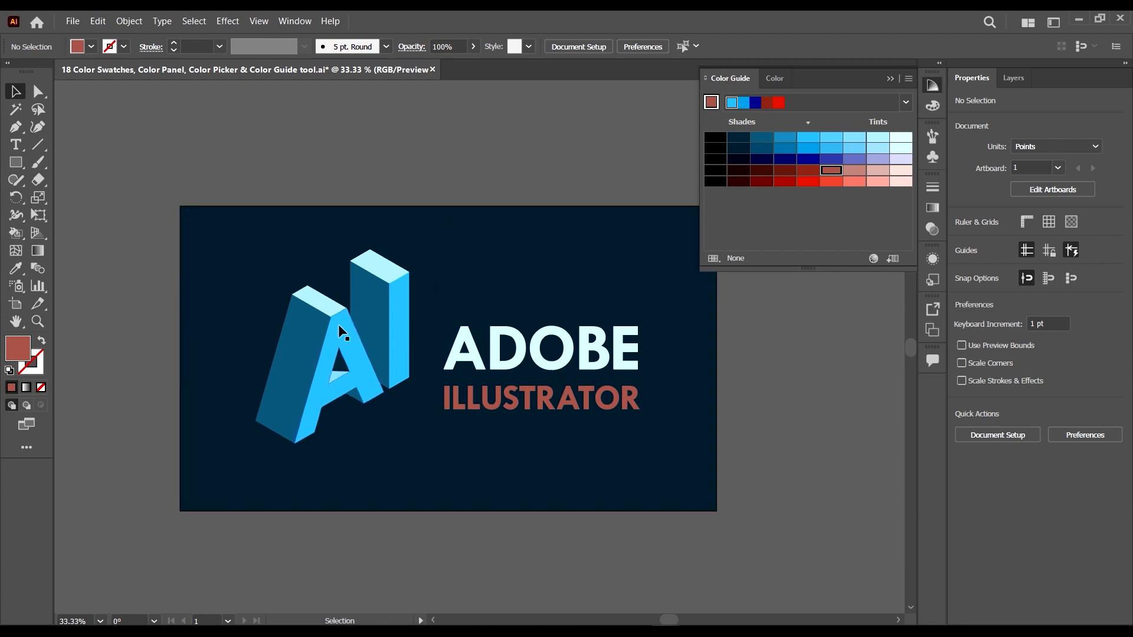
pyautogui.hscroll(2, 338, 323)
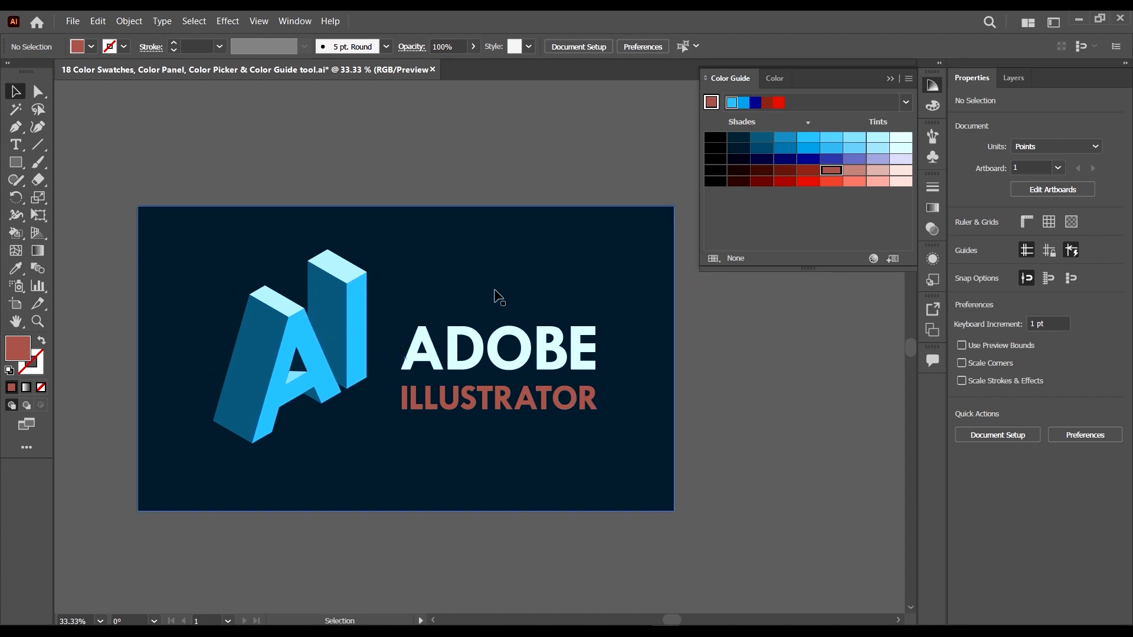
pyautogui.scroll(-1, 311, 274)
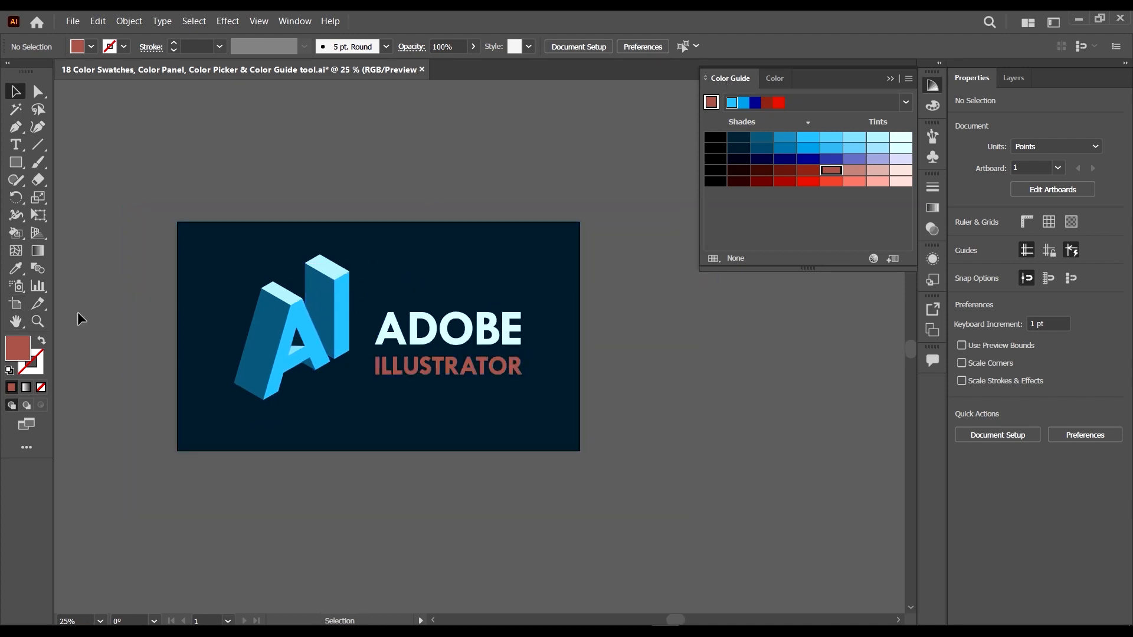
pyautogui.click(16, 304)
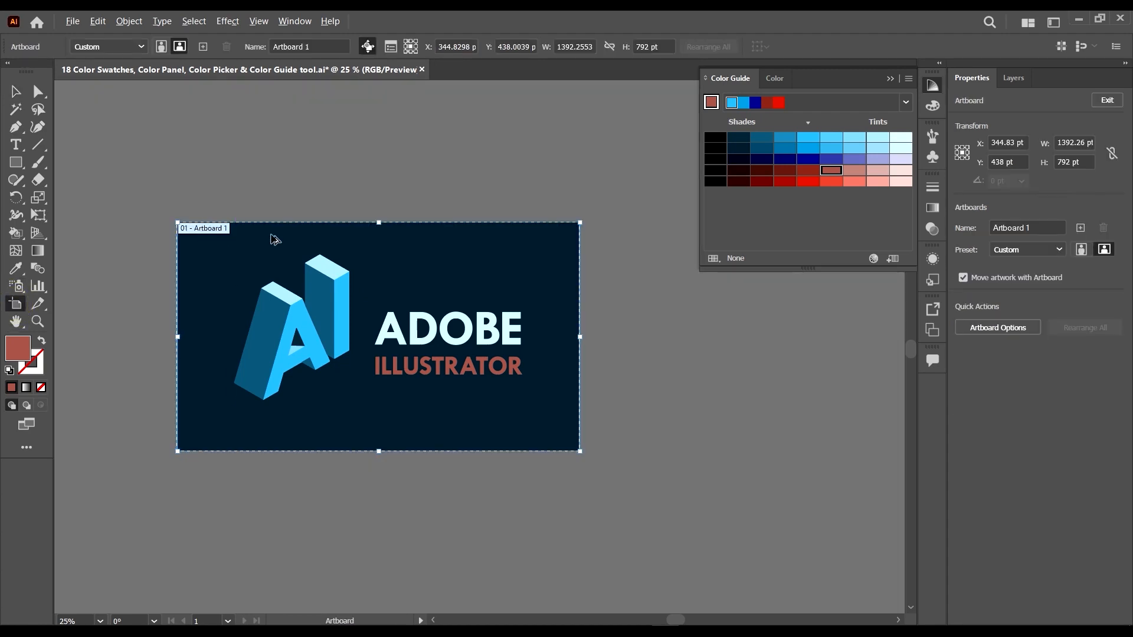
pyautogui.moveTo(200, 223); pyautogui.dragTo(182, 469)
pyautogui.scroll(-6, 384, 319)
pyautogui.press('v')
pyautogui.click(793, 385)
pyautogui.scroll(1, 495, 337)
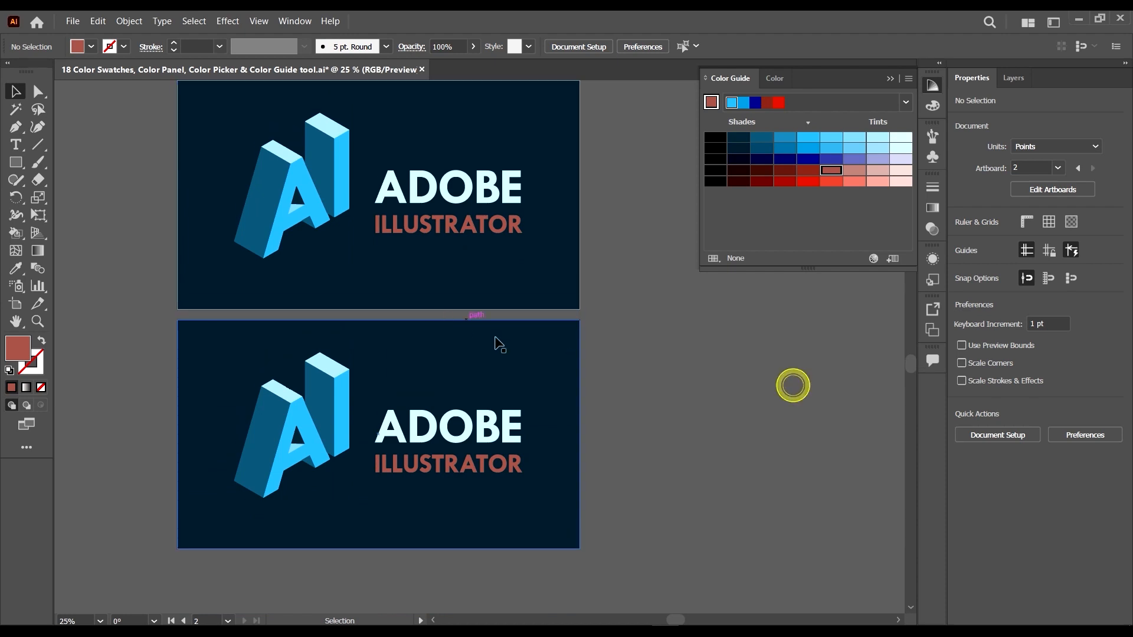
pyautogui.scroll(1, 499, 345)
pyautogui.scroll(2, 177, 277)
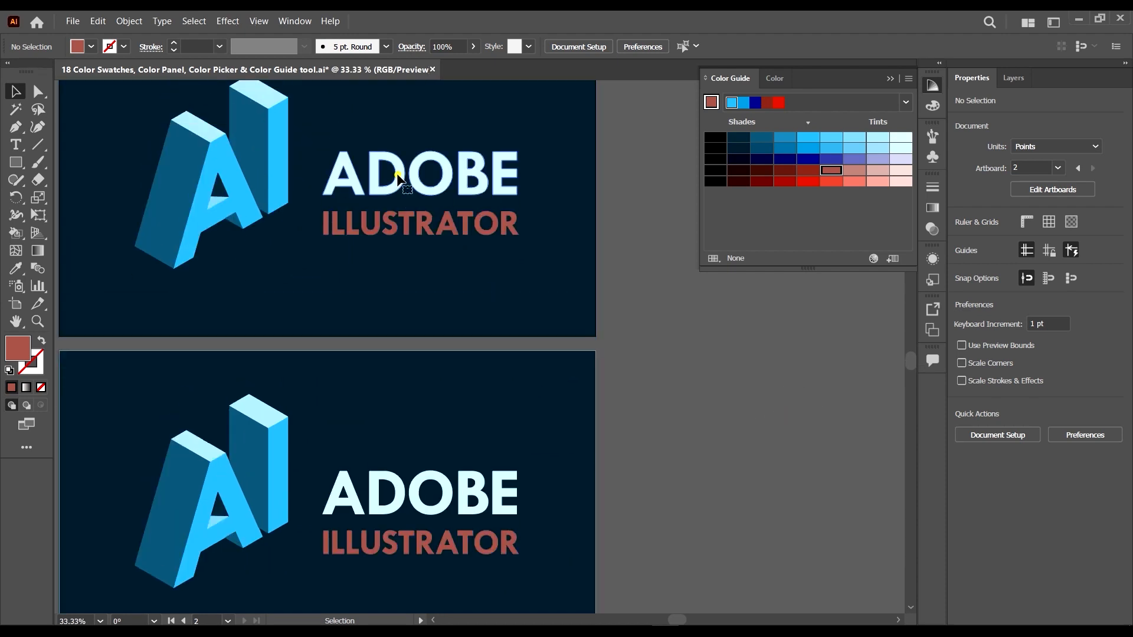
# - Apply the Complementary 2 harmony rule in the Color Guide with the original artboard's word ADOBE selected
pyautogui.click(397, 177)
pyautogui.scroll(1, 339, 299)
pyautogui.scroll(-1, 395, 293)
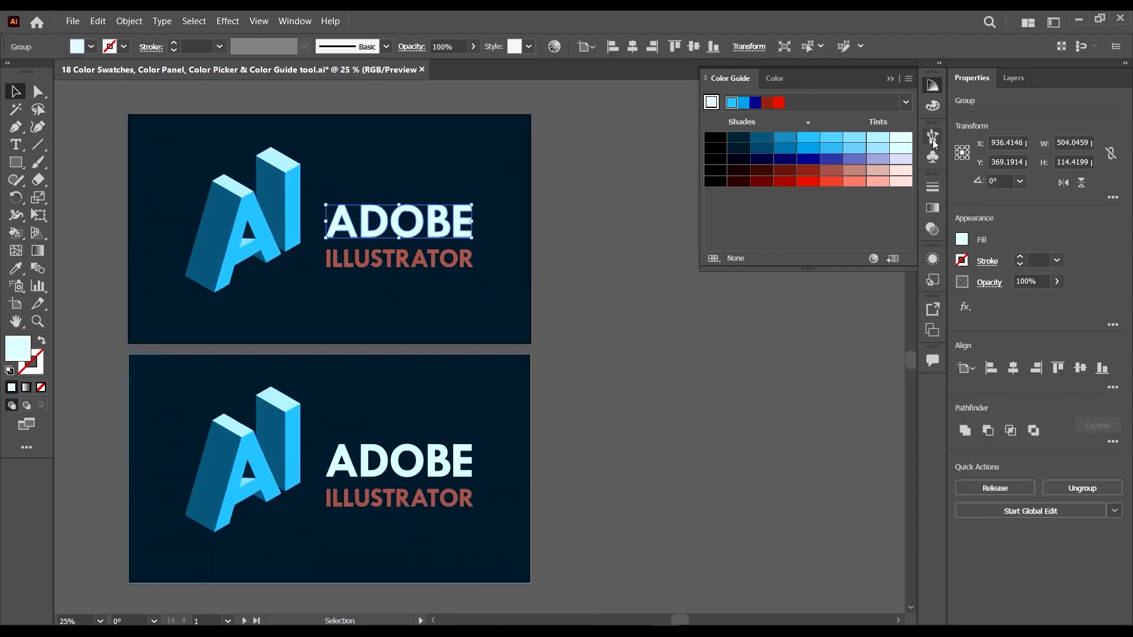
pyautogui.click(903, 100)
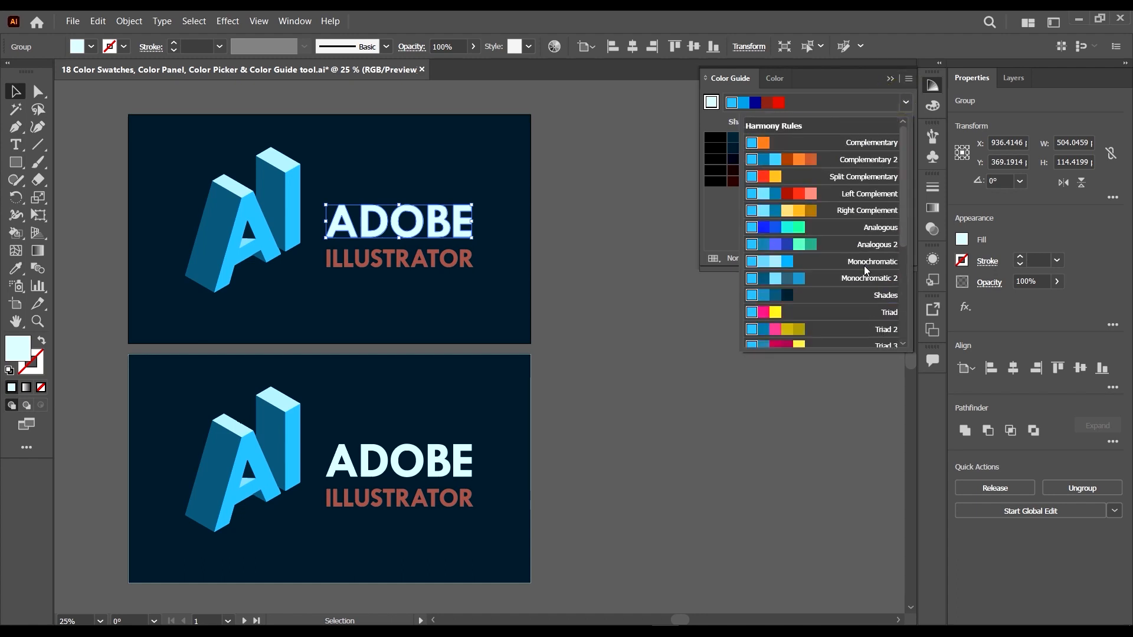
pyautogui.click(879, 160)
pyautogui.scroll(-2, 622, 304)
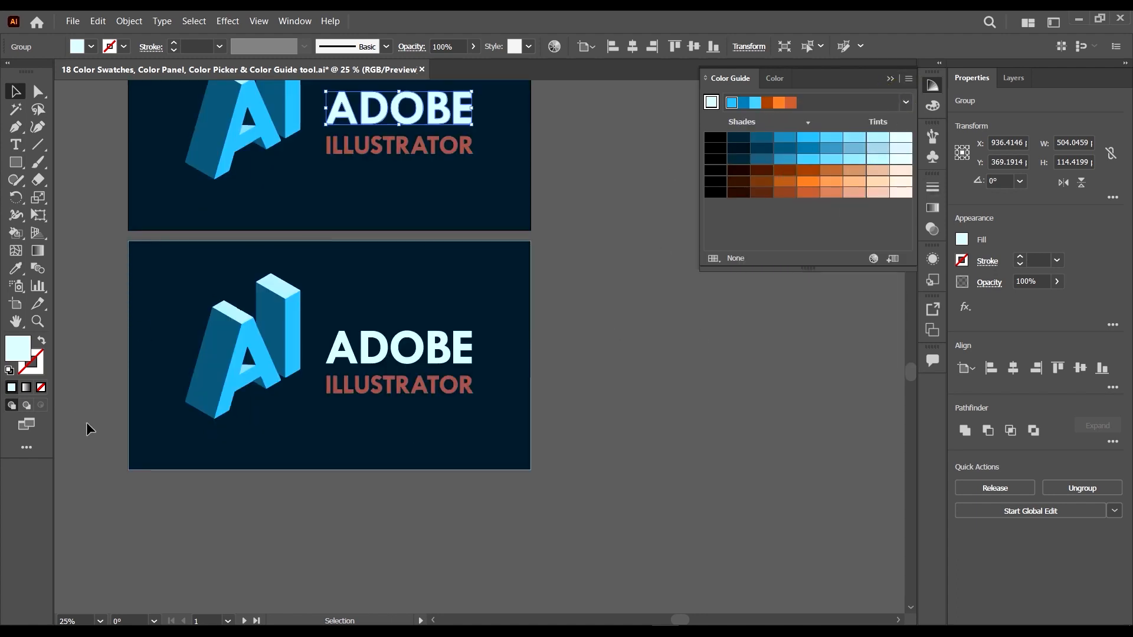
# - Fill the word ILLUSTRATOR on the duplicated artboard with a light orange tint from the Color Guide
pyautogui.scroll(1, 260, 384)
pyautogui.scroll(1, 347, 391)
pyautogui.click(405, 410)
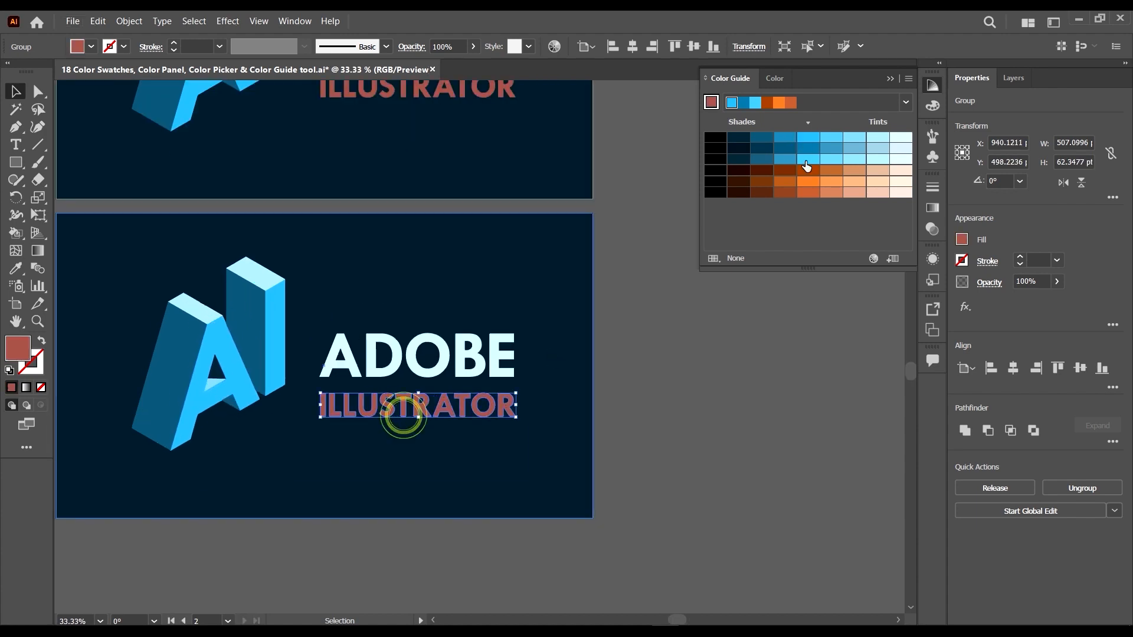
pyautogui.click(826, 176)
pyautogui.hscroll(-2, 590, 283)
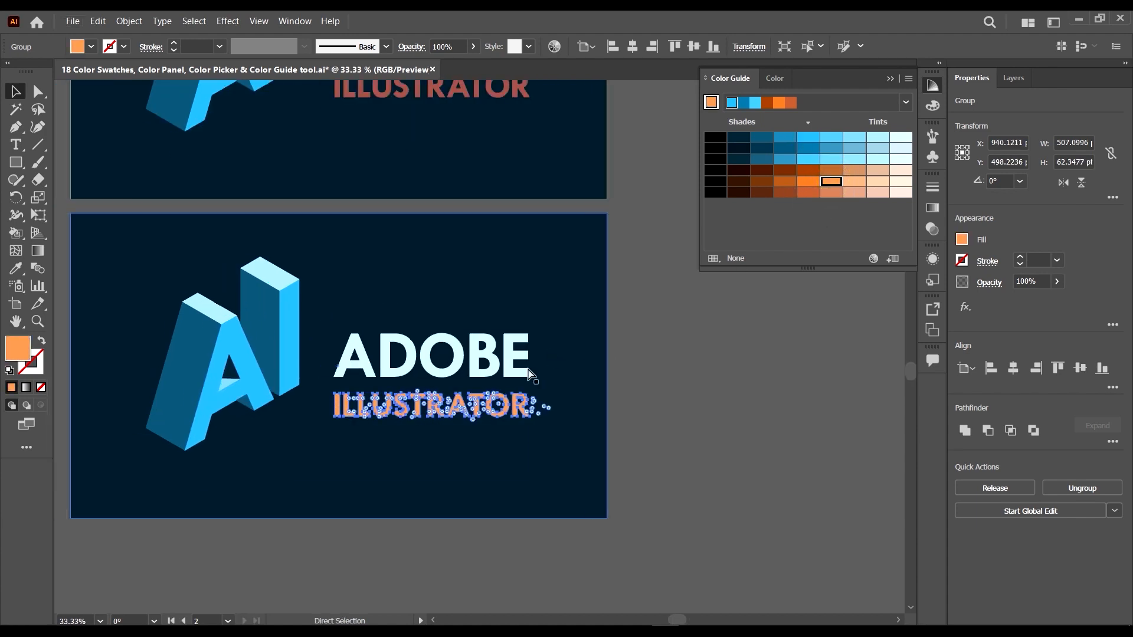
# - Try medium and bright blue fills on the duplicated artboard's background rectangle, and settle on a pale cyan tint from the first row
pyautogui.click(578, 285)
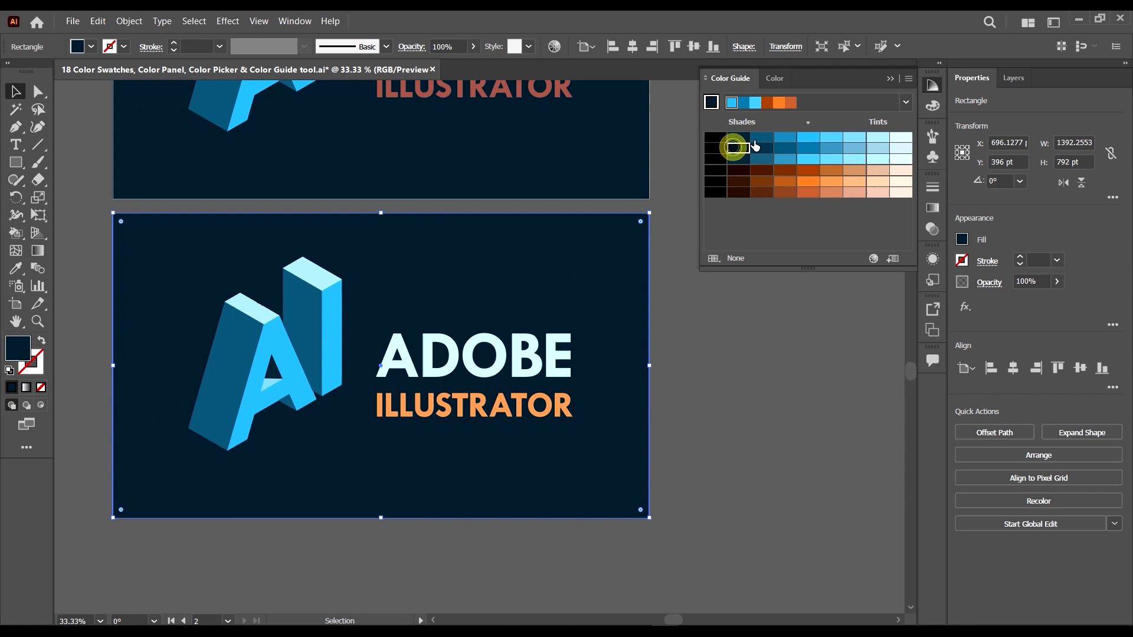
pyautogui.click(784, 137)
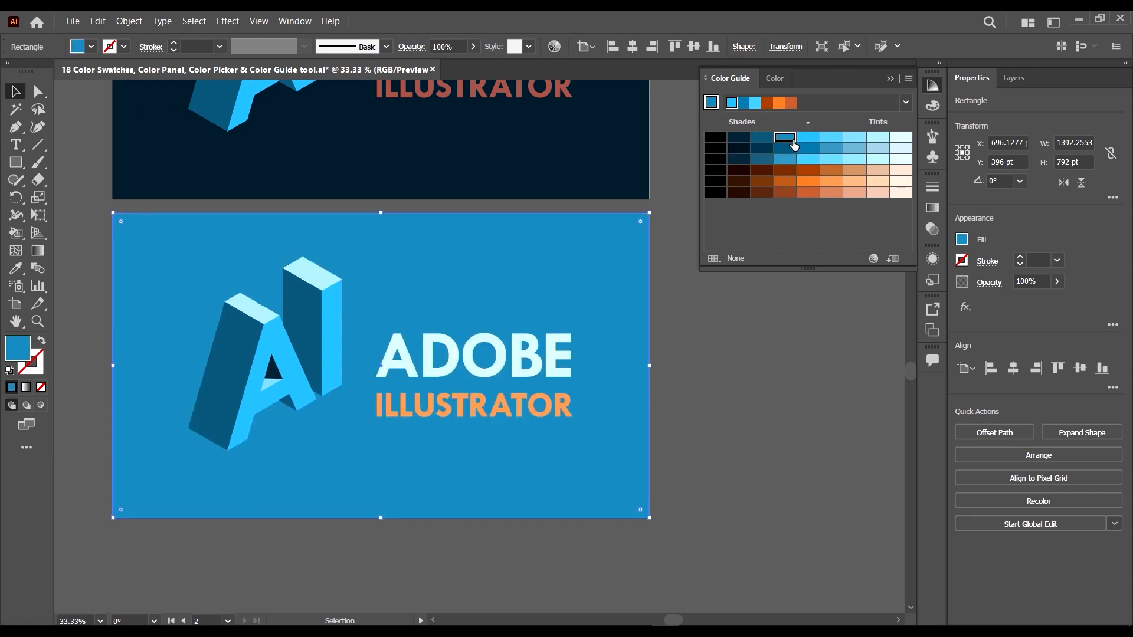
pyautogui.click(807, 137)
pyautogui.click(874, 141)
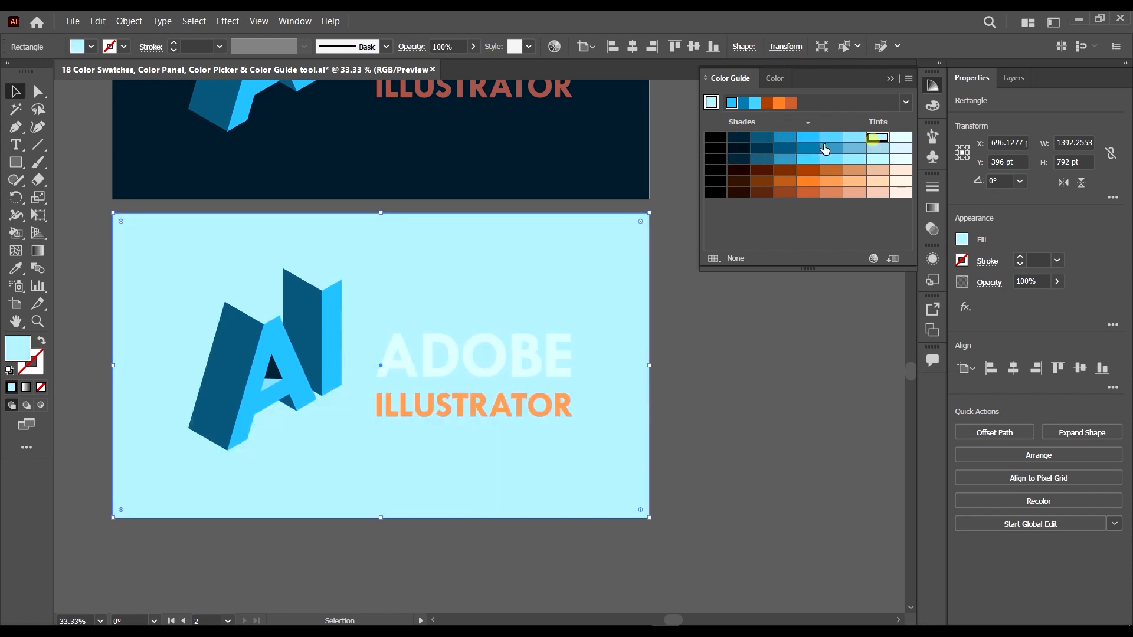
pyautogui.click(806, 136)
pyautogui.click(875, 144)
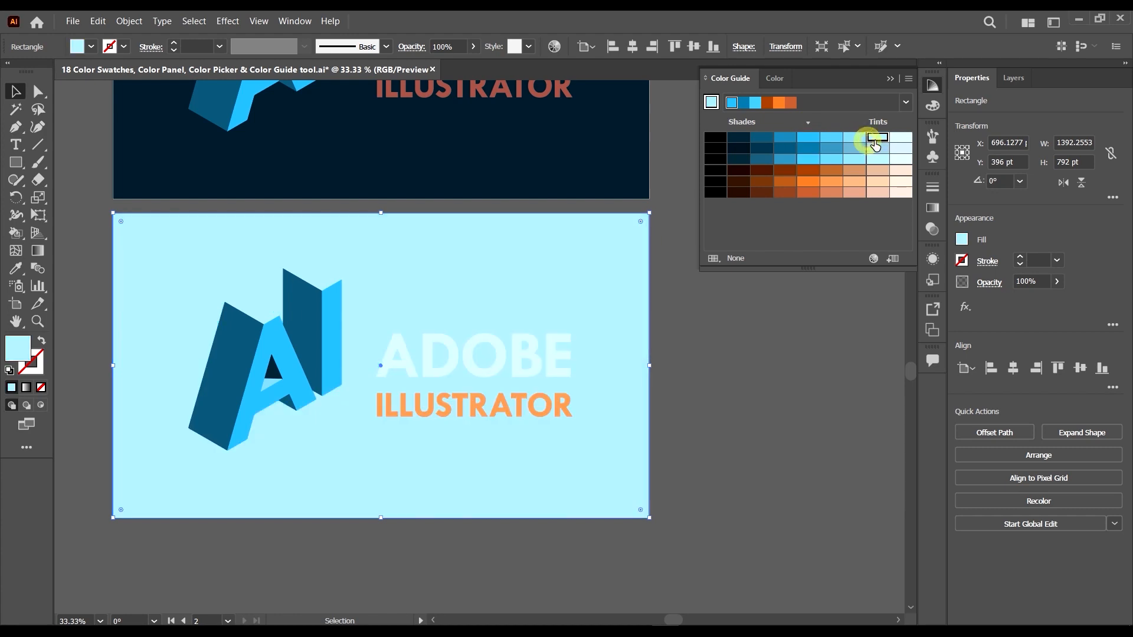
pyautogui.click(739, 370)
# - Try brown, pale peach and tan fills on the front faces of the A and I, and settle on a muted orange
pyautogui.scroll(1, 289, 364)
pyautogui.click(290, 363)
pyautogui.keyDown('shift'); pyautogui.click(361, 316); pyautogui.keyUp('shift')
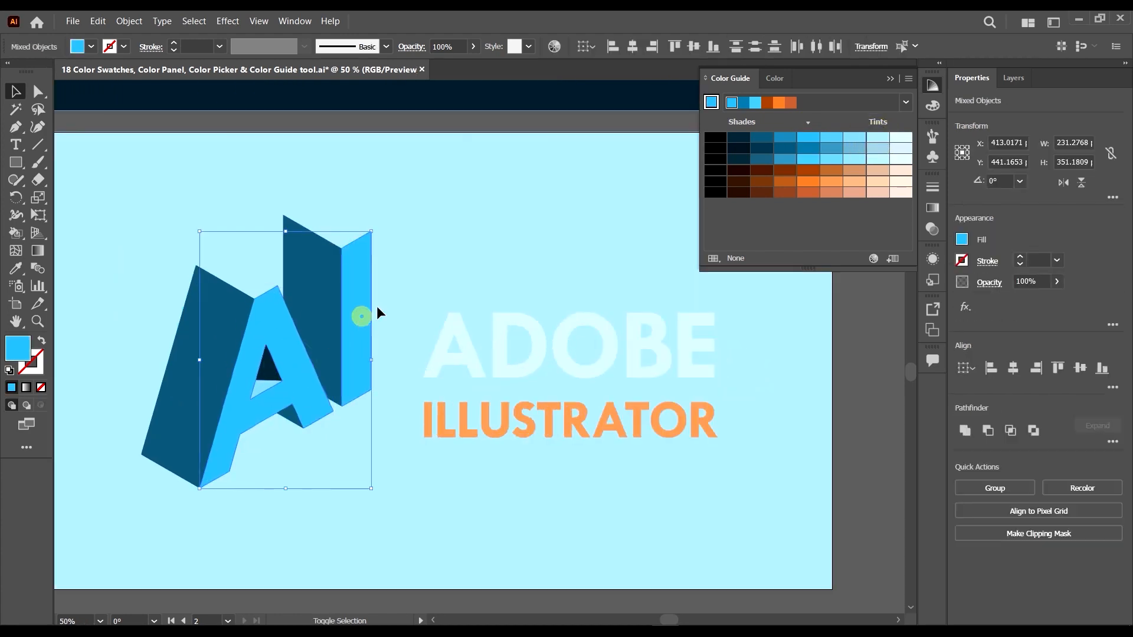
pyautogui.click(780, 172)
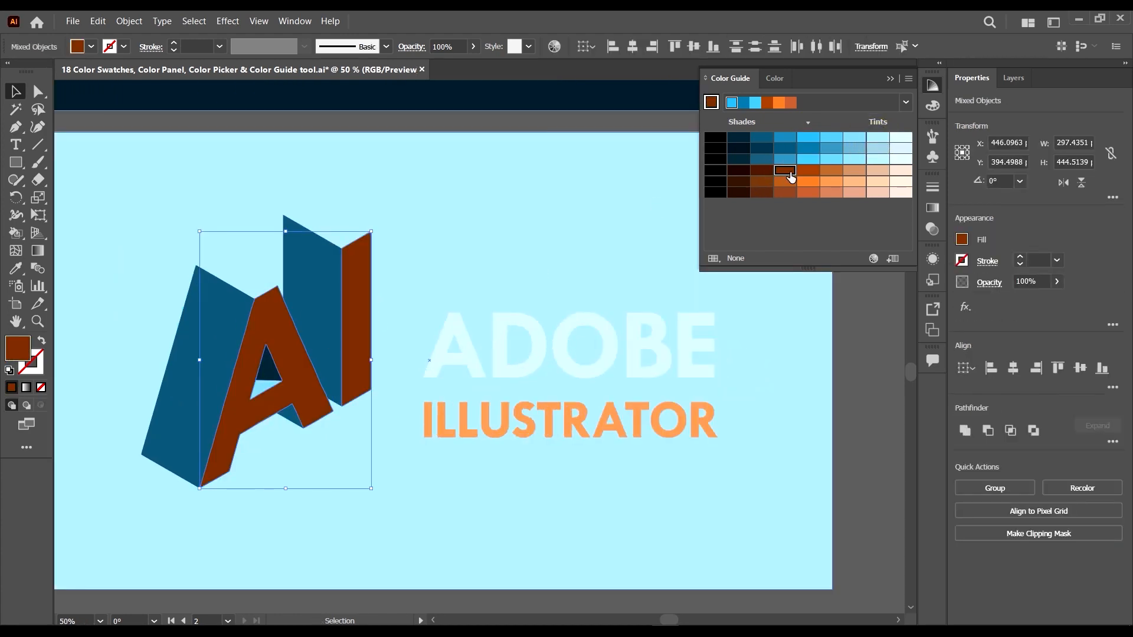
pyautogui.click(903, 171)
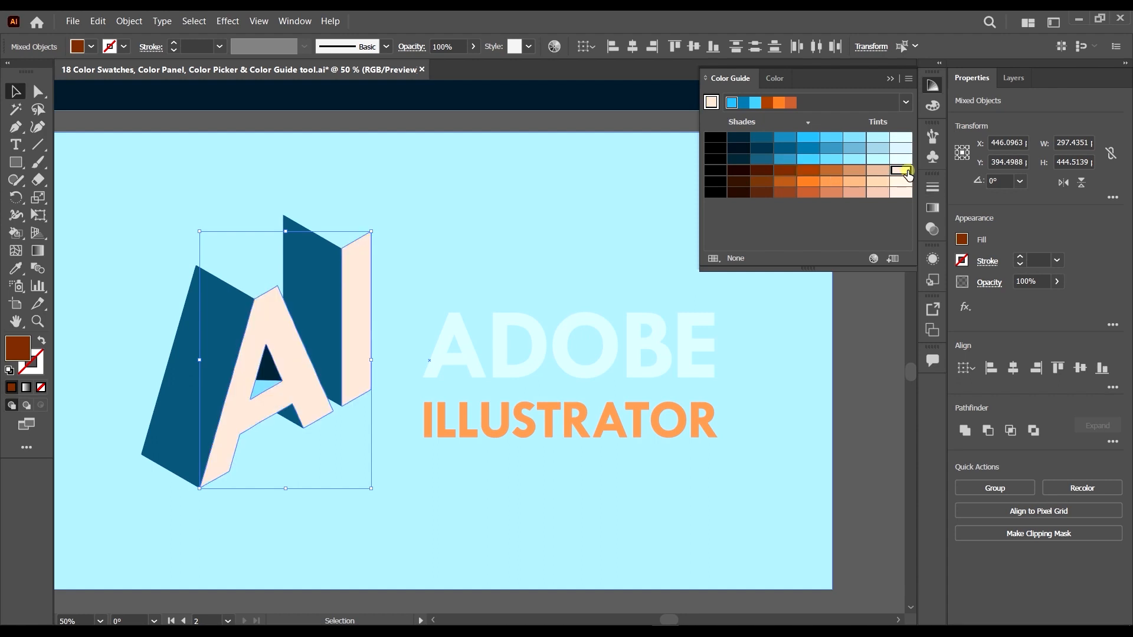
pyautogui.click(878, 171)
pyautogui.click(855, 171)
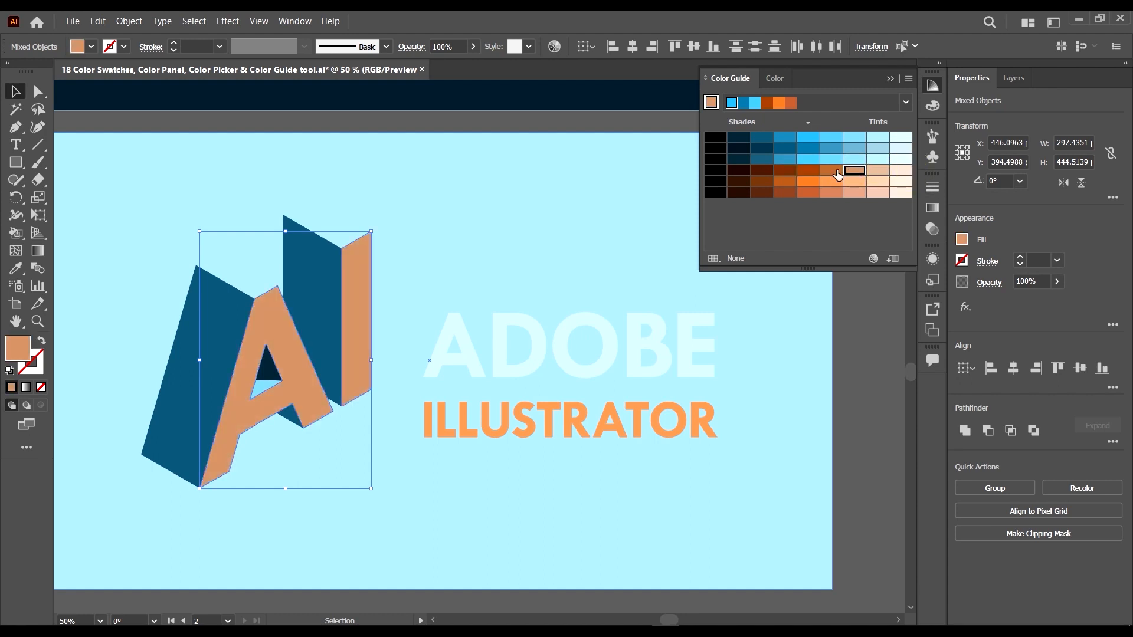
pyautogui.click(831, 171)
# - Fill the side faces of the A and I with dark brown and the triangle inside the A's opening with near-black brown
pyautogui.click(212, 344)
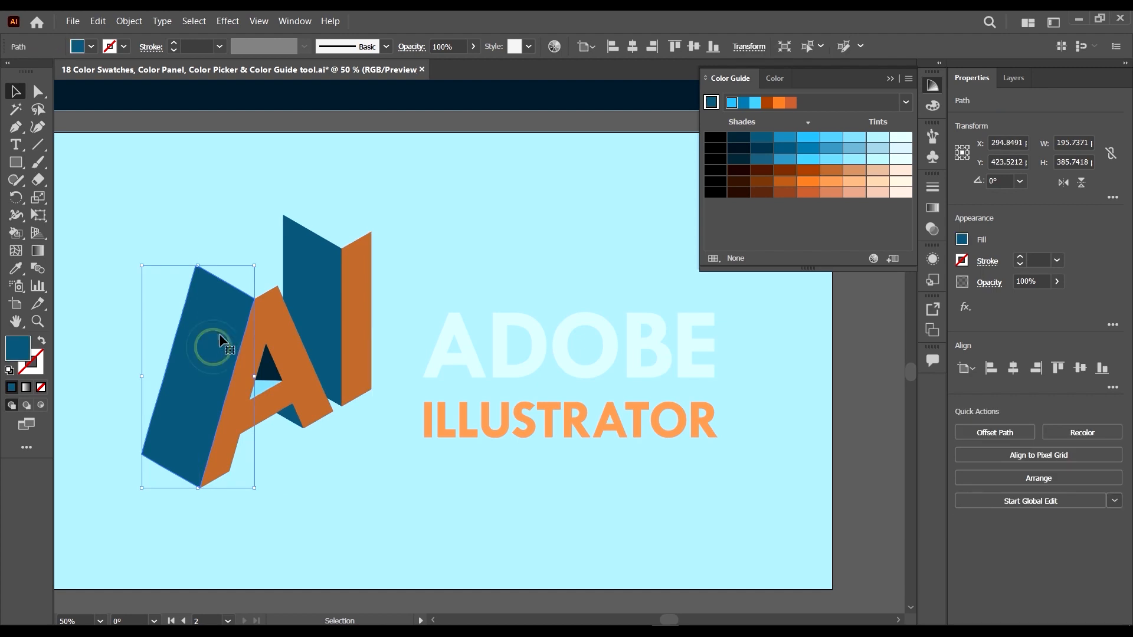
pyautogui.keyDown('shift'); pyautogui.click(316, 281); pyautogui.keyUp('shift')
pyautogui.click(761, 171)
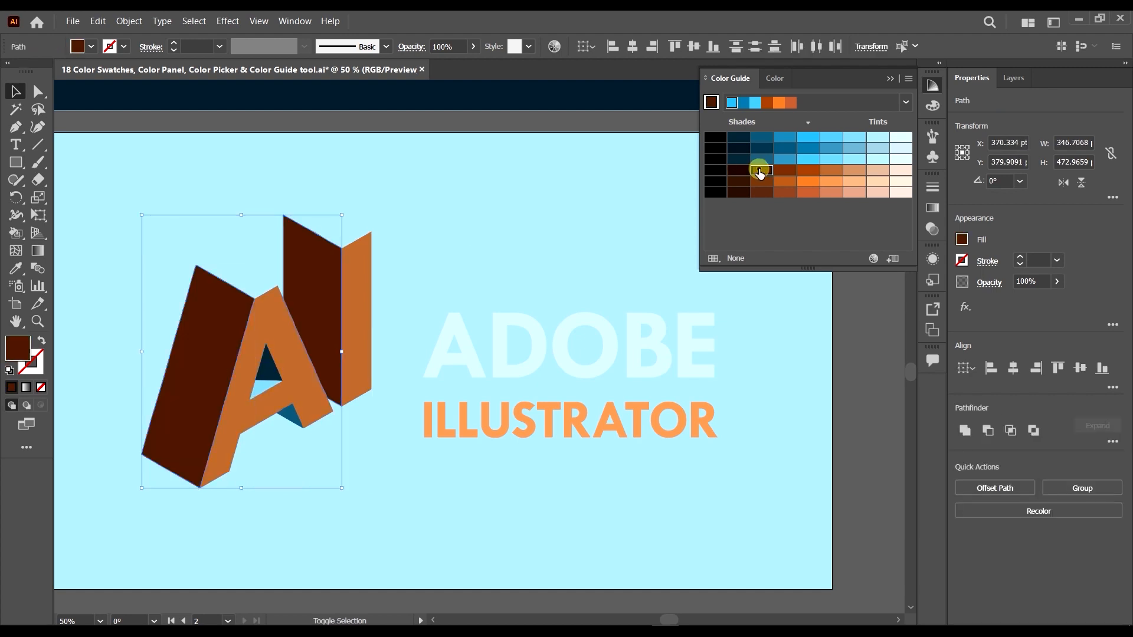
pyautogui.click(273, 368)
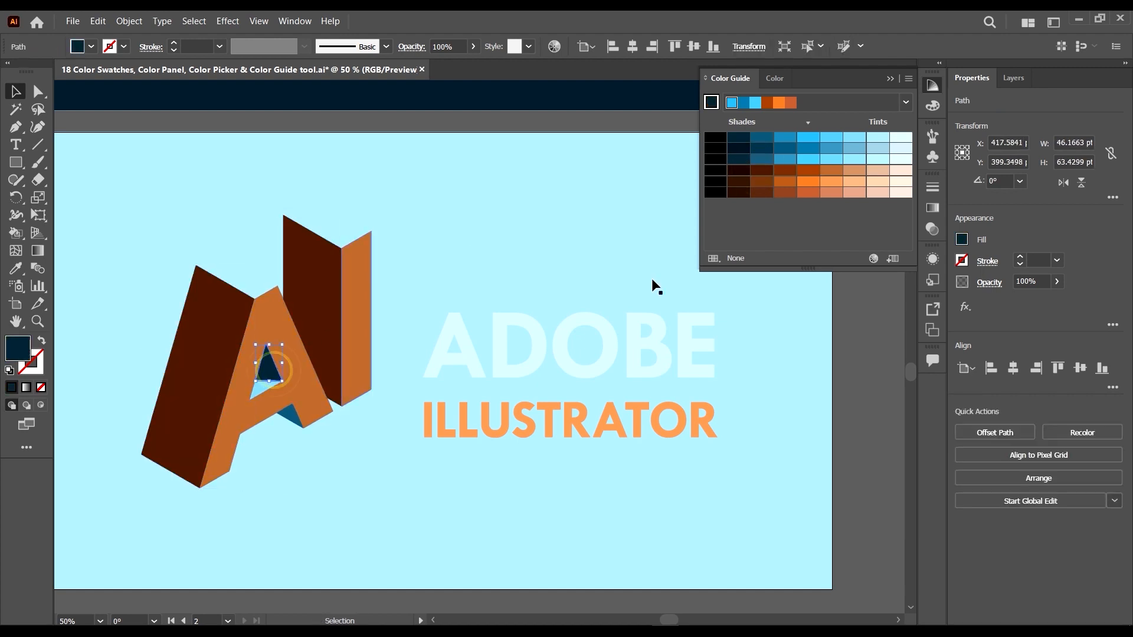
pyautogui.click(738, 171)
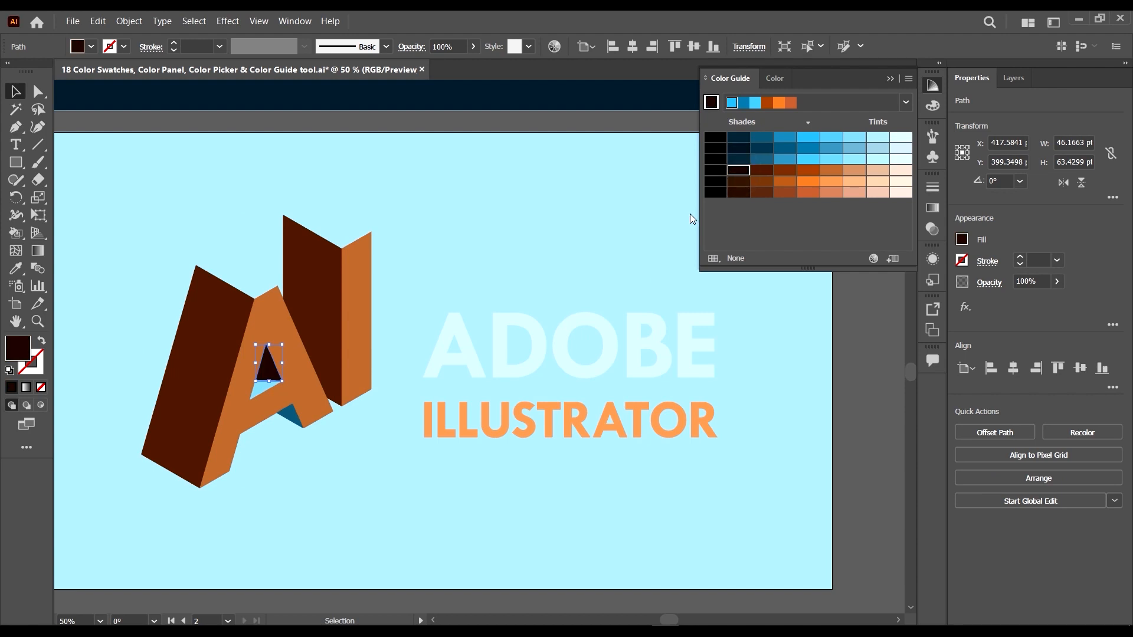
# - Fill the small face beneath the A's crossbar with dark brown and the ledge in its opening with a light tan tint
pyautogui.click(291, 413)
pyautogui.click(756, 169)
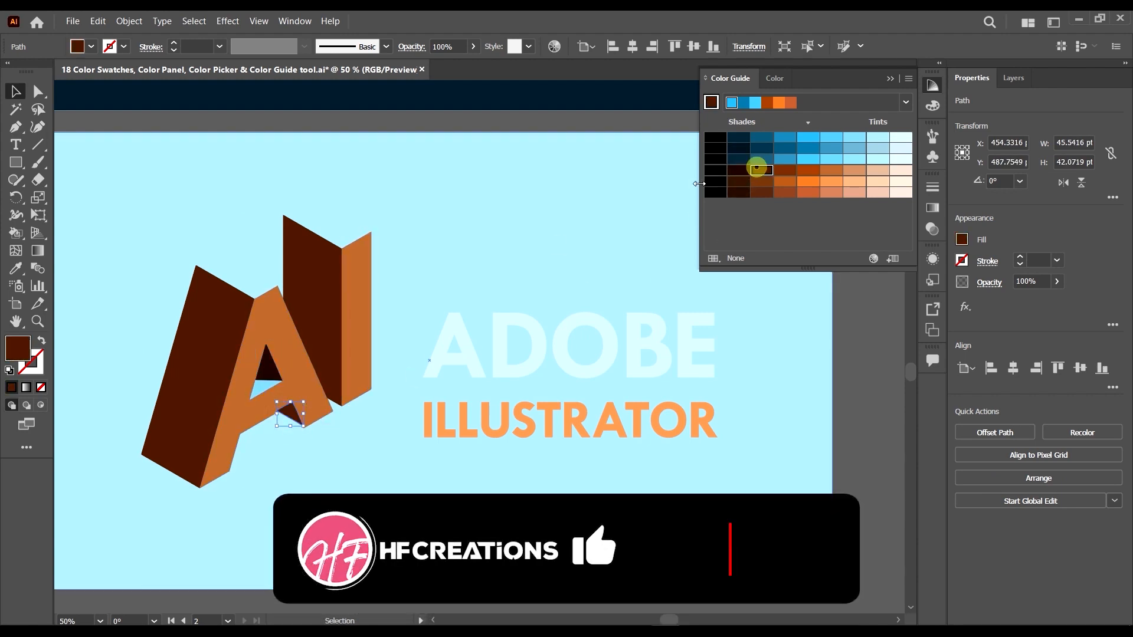
pyautogui.click(264, 385)
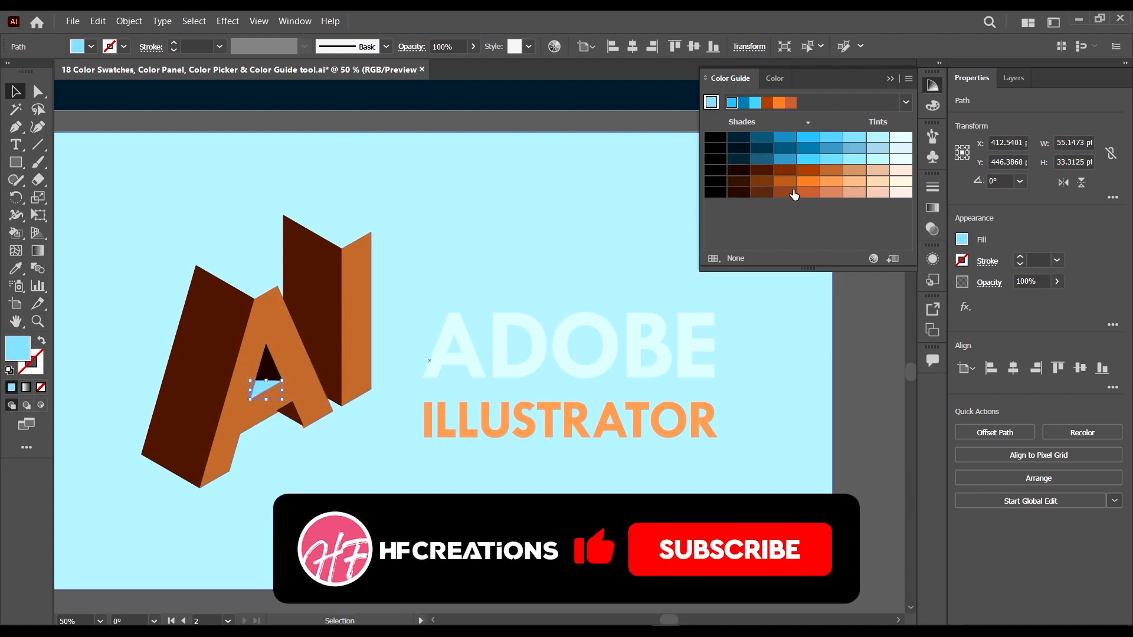
pyautogui.click(854, 172)
# - Try very pale cream and pale peach fills on the top faces of the A and I
pyautogui.click(354, 228)
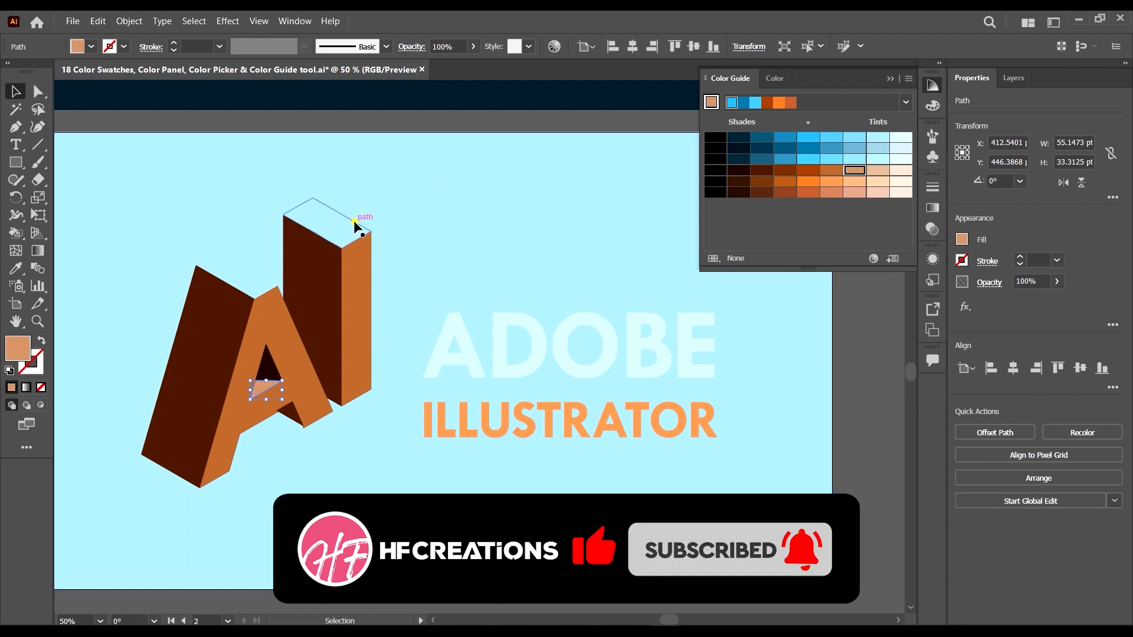
pyautogui.keyDown('shift'); pyautogui.click(222, 270); pyautogui.keyUp('shift')
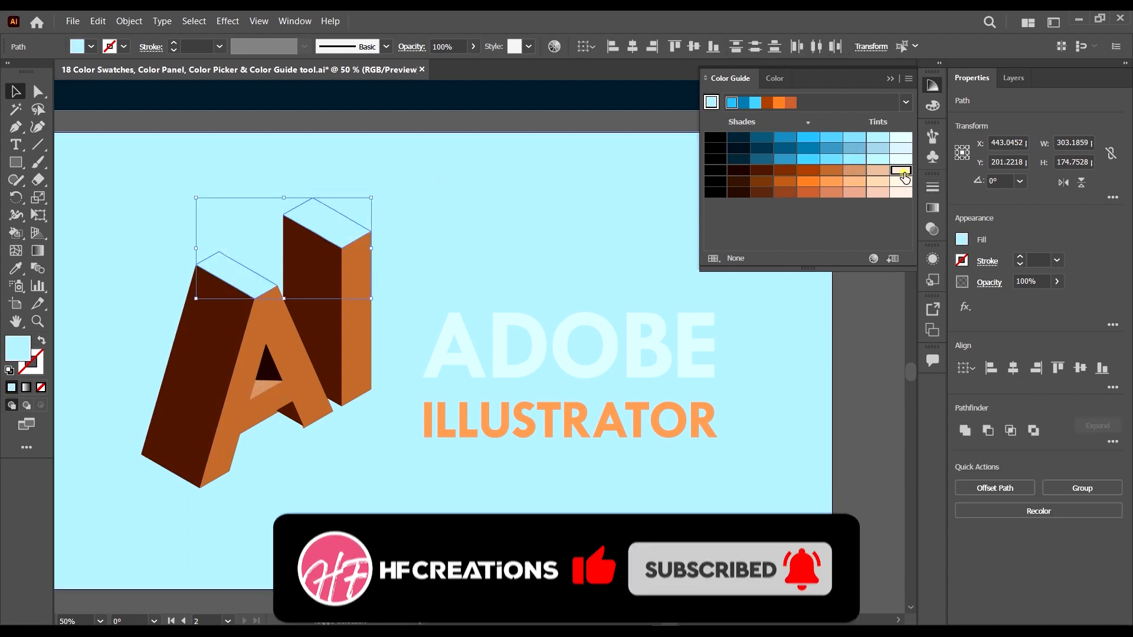
pyautogui.click(900, 170)
pyautogui.click(877, 170)
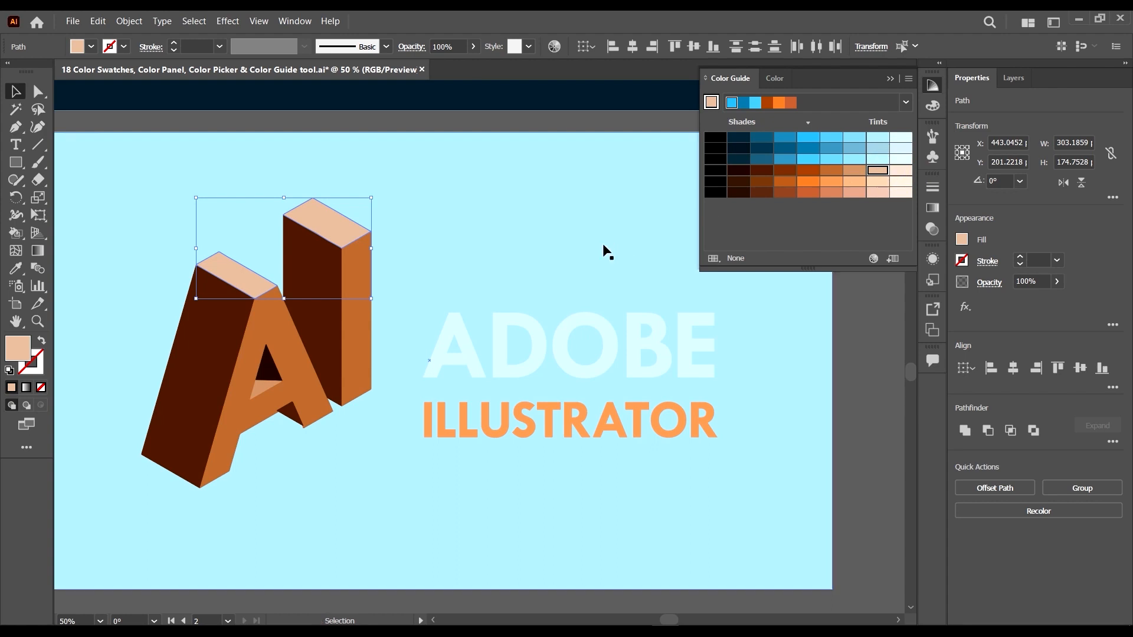
pyautogui.scroll(-2, 607, 250)
pyautogui.click(772, 405)
# - Try a medium blue fill on the ADOBE text of the light artboard, and settle on a dark blue shade from the first row
pyautogui.scroll(1, 653, 299)
pyautogui.scroll(3, 631, 342)
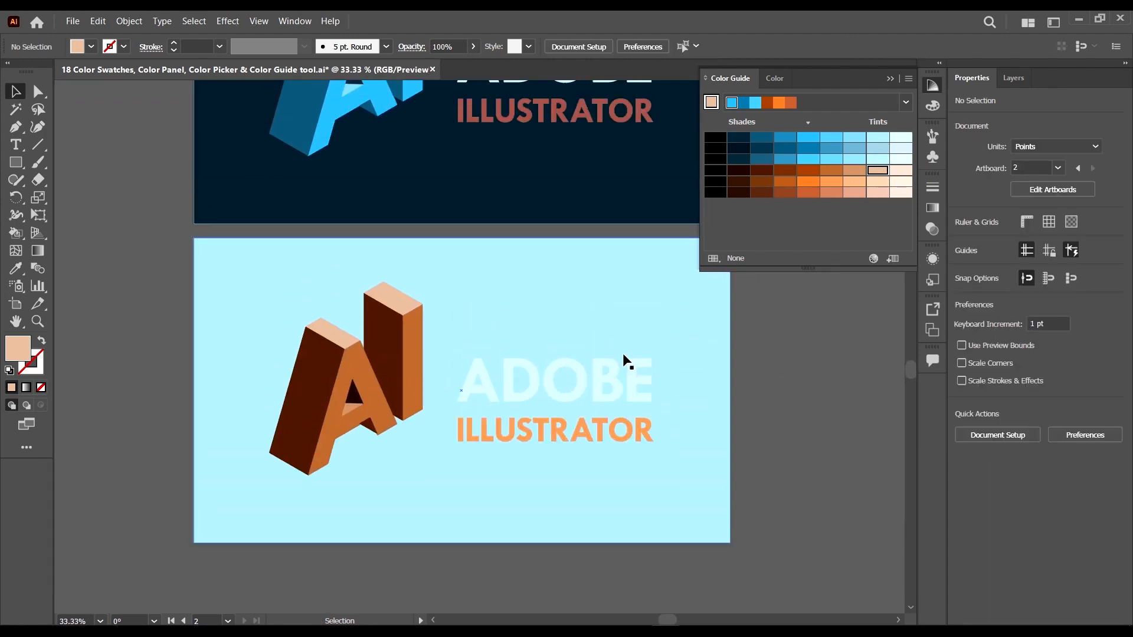
pyautogui.click(600, 296)
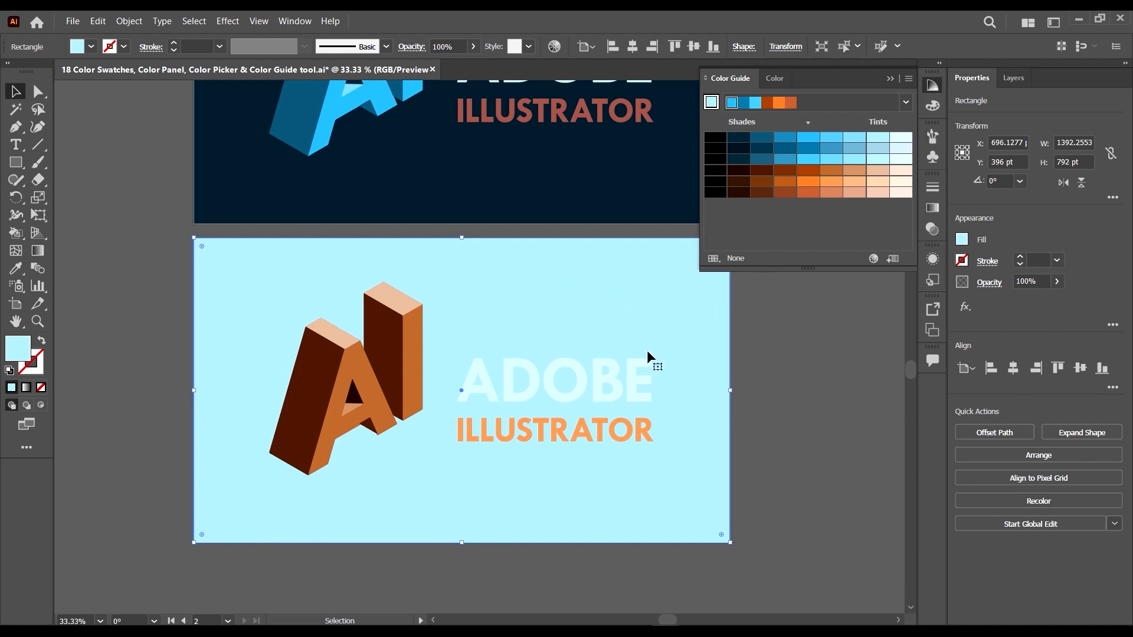
pyautogui.click(745, 359)
pyautogui.click(610, 383)
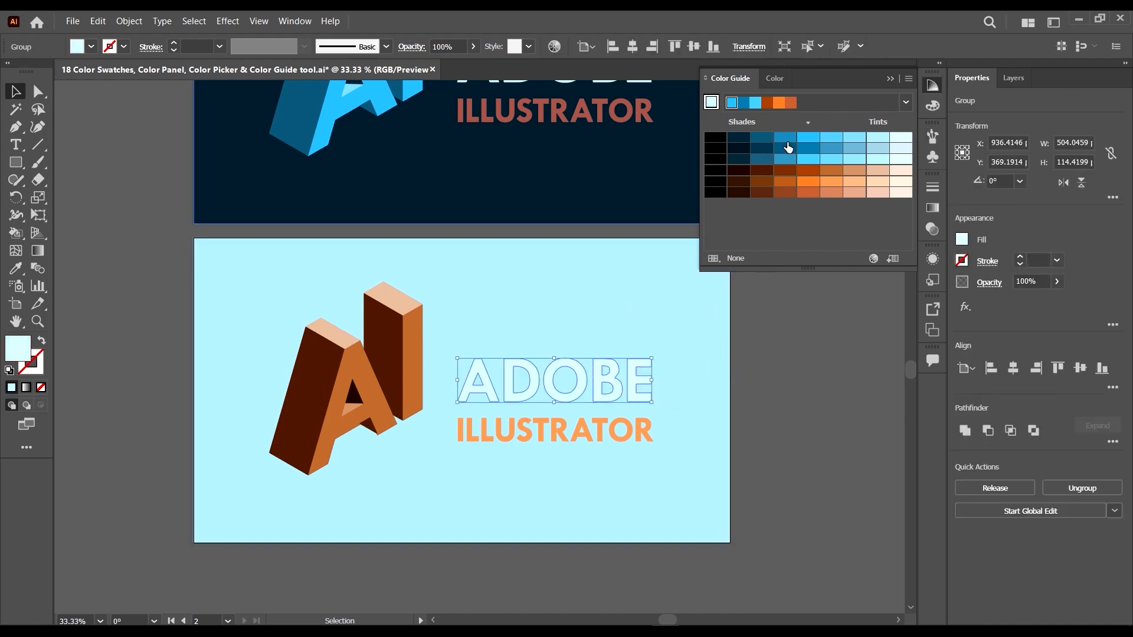
pyautogui.click(783, 139)
pyautogui.click(764, 139)
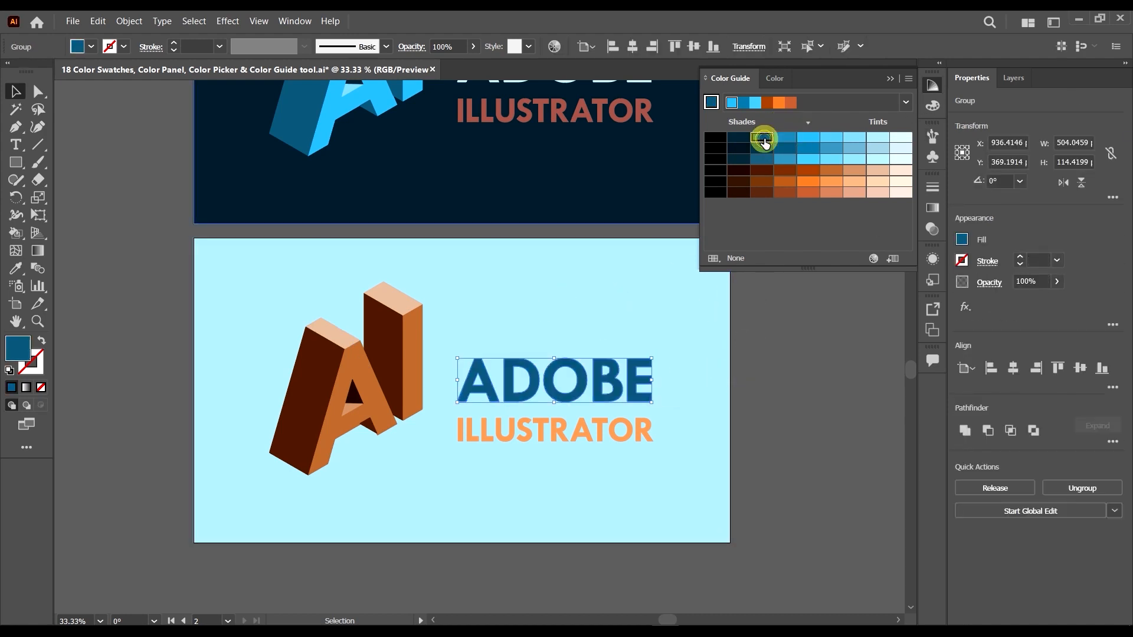
pyautogui.click(852, 328)
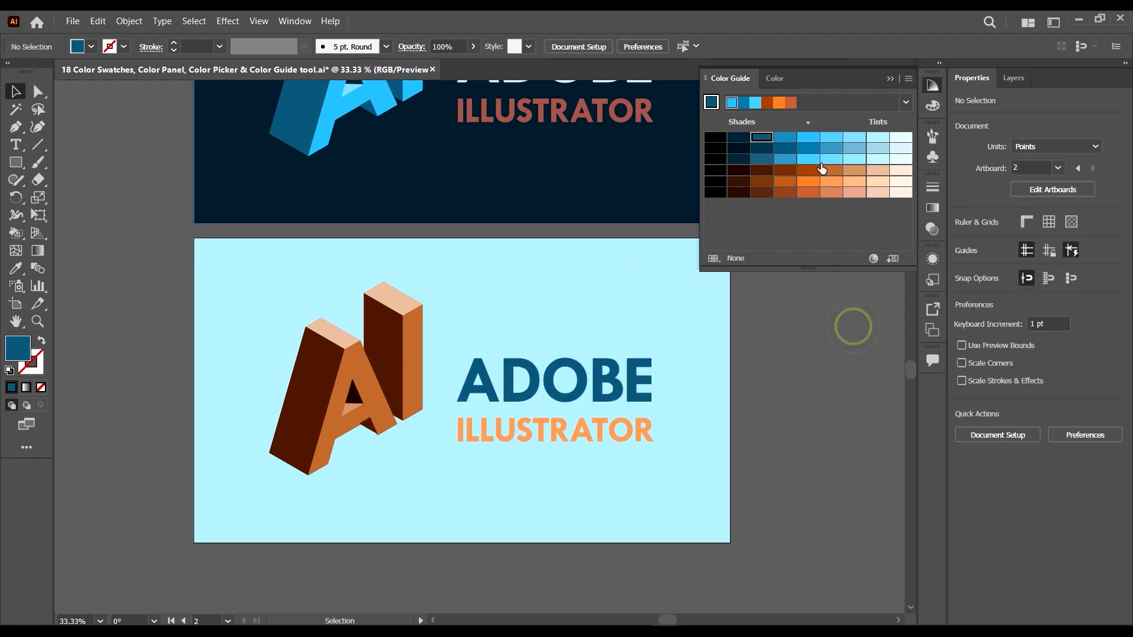
# - Try pale cyan tints on the ILLUSTRATOR text of the light artboard, and settle on the medium blue from the second row
pyautogui.click(631, 428)
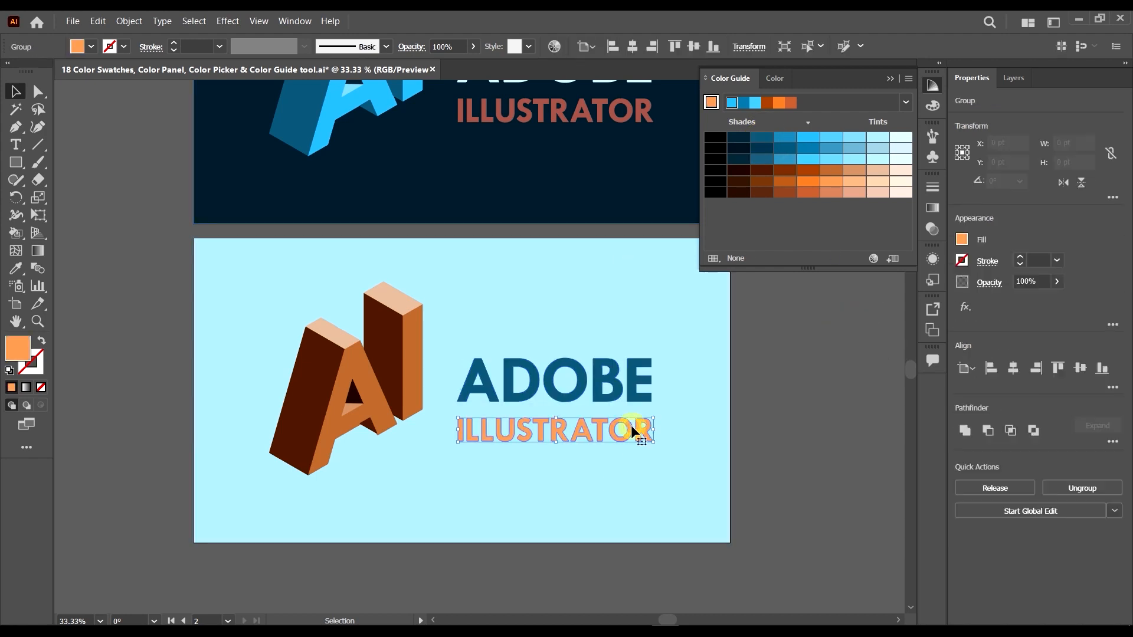
pyautogui.click(900, 141)
pyautogui.click(879, 140)
pyautogui.click(816, 147)
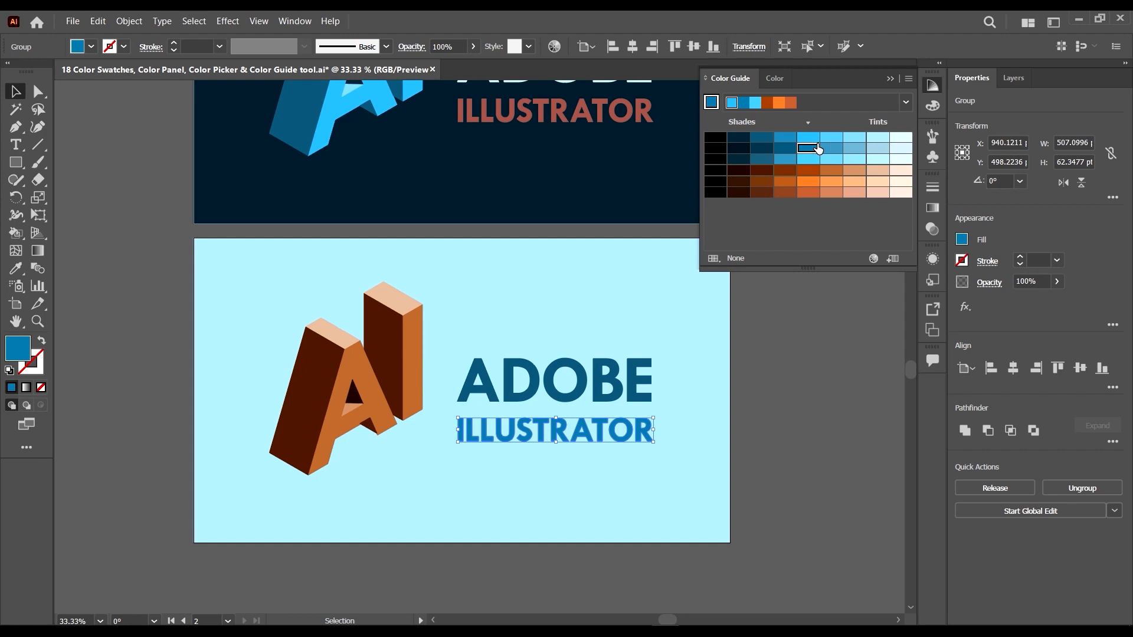
pyautogui.click(824, 314)
# - Recolor the top faces of the orange A and I with a light orange tint from the fifth row
pyautogui.scroll(1, 583, 357)
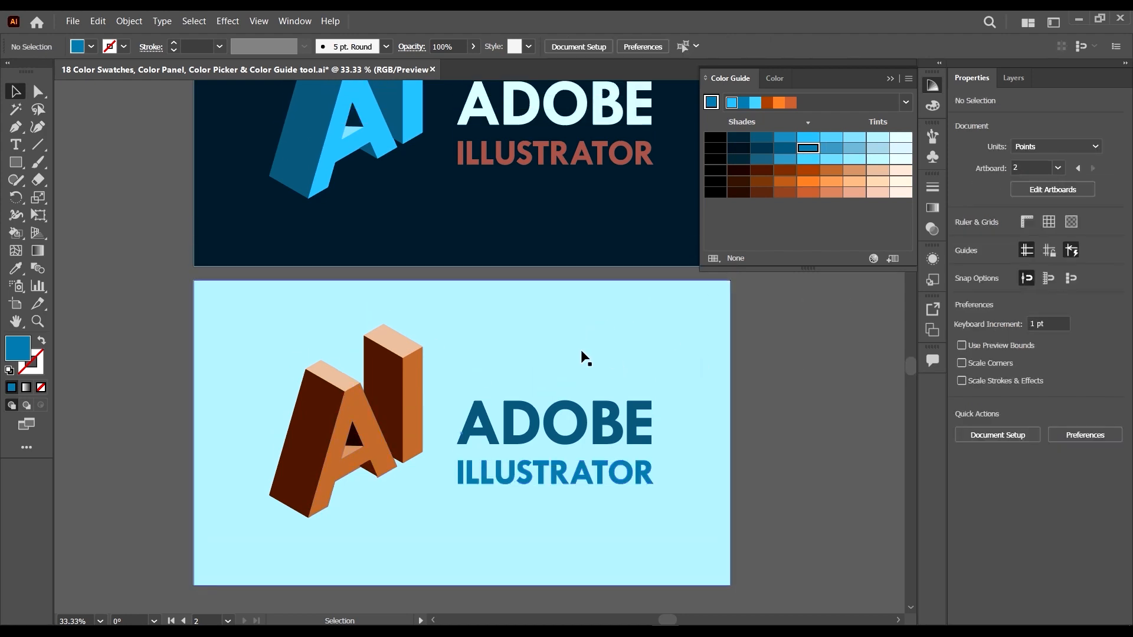
pyautogui.scroll(-1, 584, 357)
pyautogui.scroll(1, 634, 371)
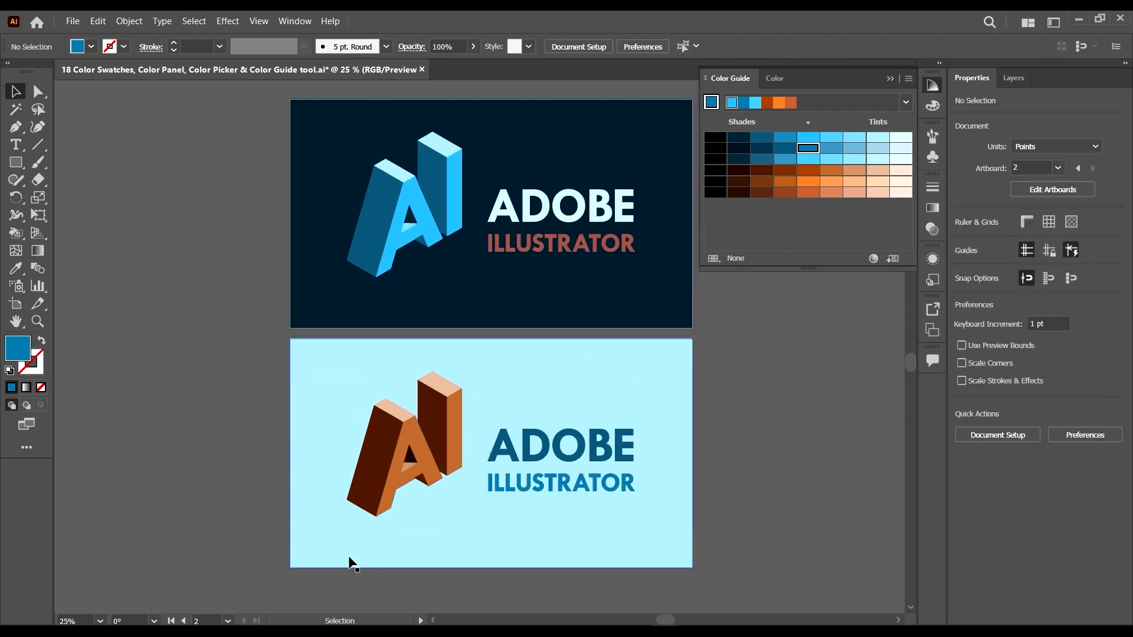
pyautogui.scroll(4, 448, 430)
pyautogui.click(435, 282)
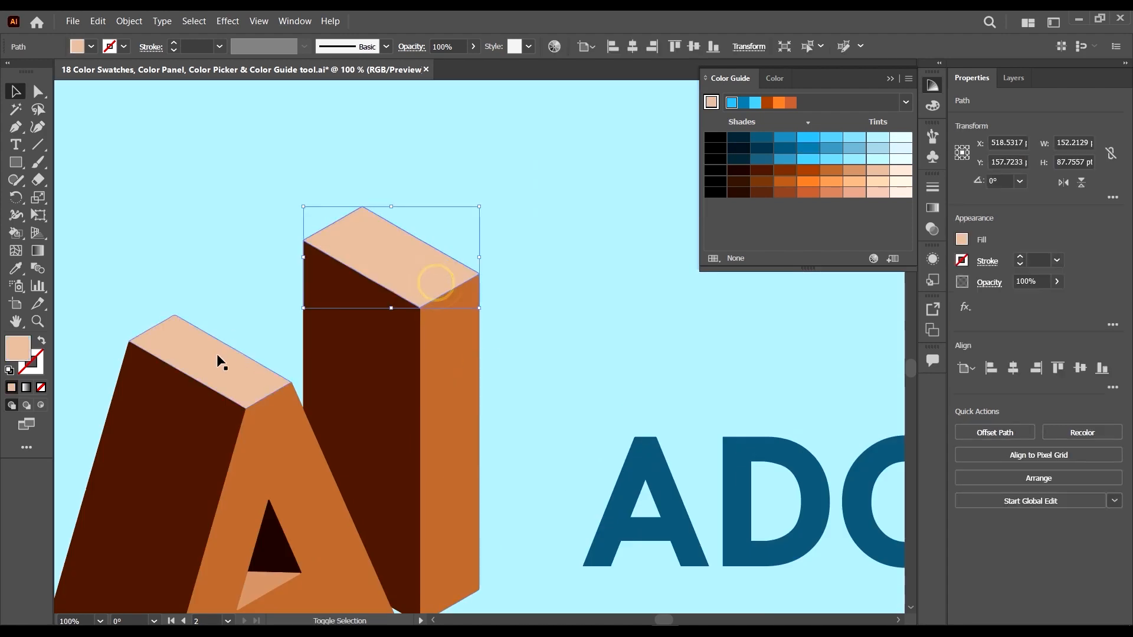
pyautogui.keyDown('shift'); pyautogui.click(217, 355); pyautogui.keyUp('shift')
pyautogui.scroll(-1, 270, 341)
pyautogui.scroll(-1, 676, 253)
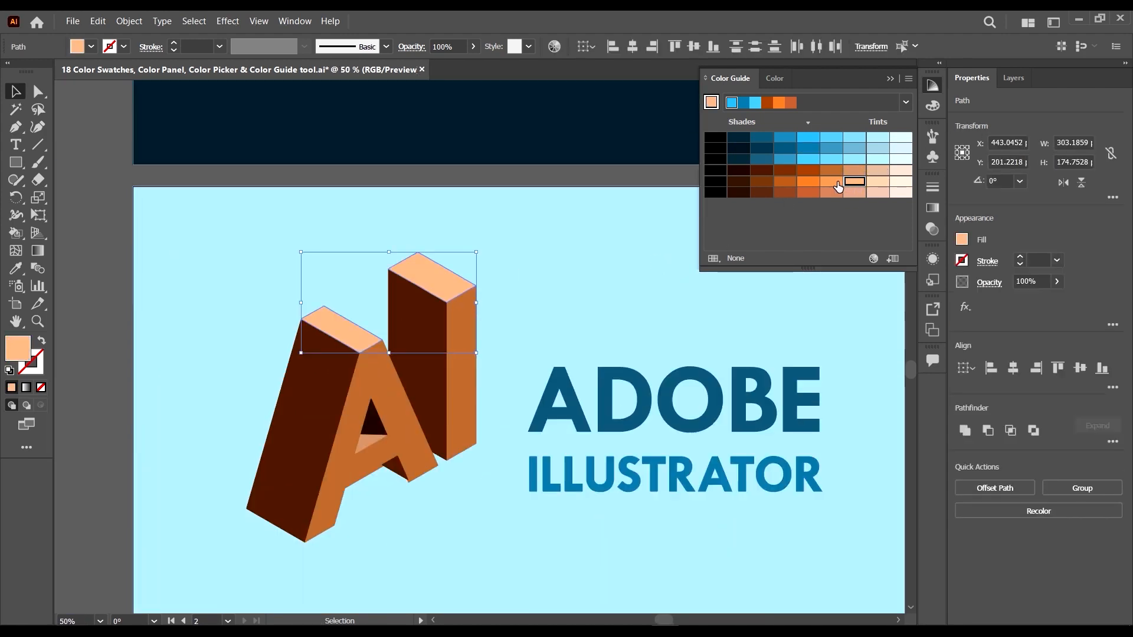
pyautogui.click(836, 184)
pyautogui.scroll(-2, 539, 328)
pyautogui.click(807, 404)
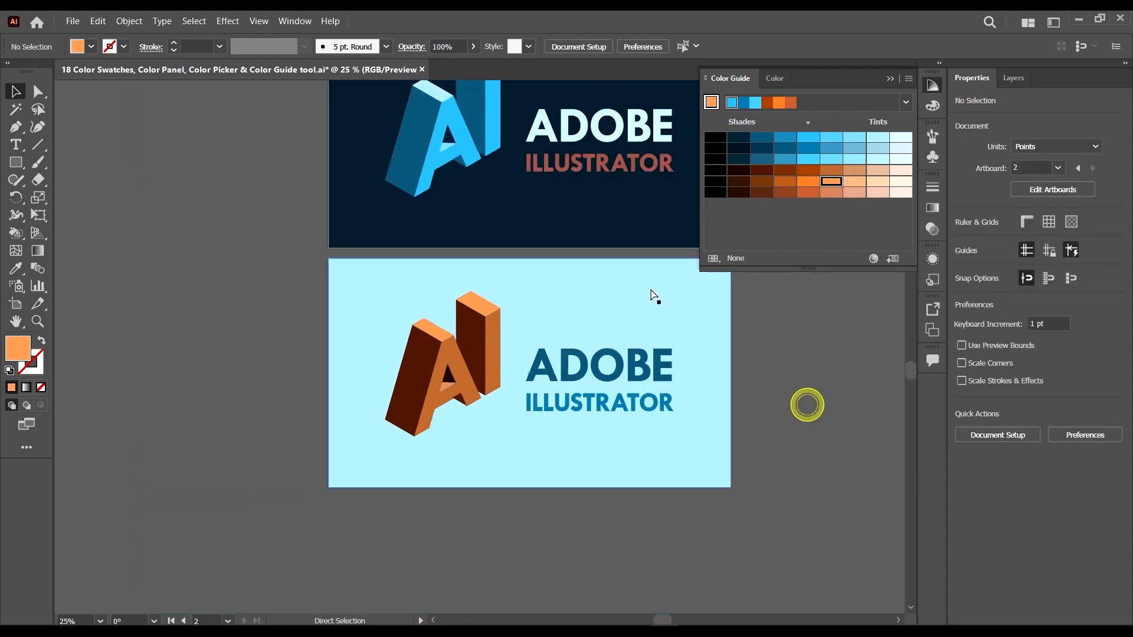
# - Compare the blue logo on the dark artboard with the orange logo variation on the light artboard
pyautogui.hscroll(-2, 650, 290)
pyautogui.scroll(4, 721, 328)
pyautogui.hscroll(5, 722, 329)
pyautogui.scroll(2, 724, 318)
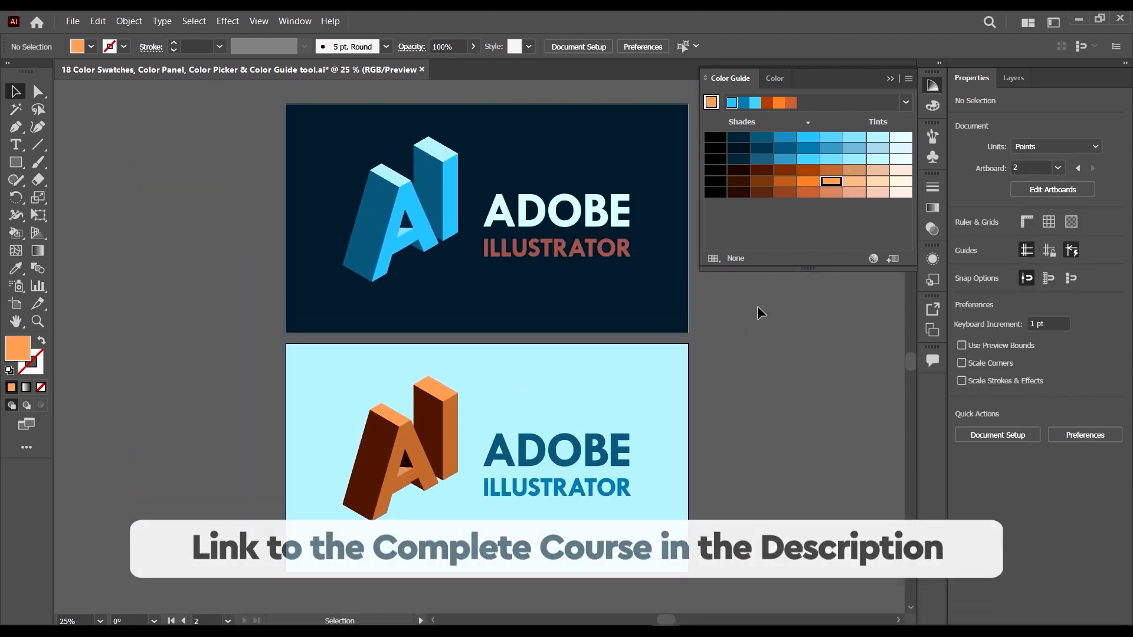
pyautogui.scroll(-1, 692, 328)
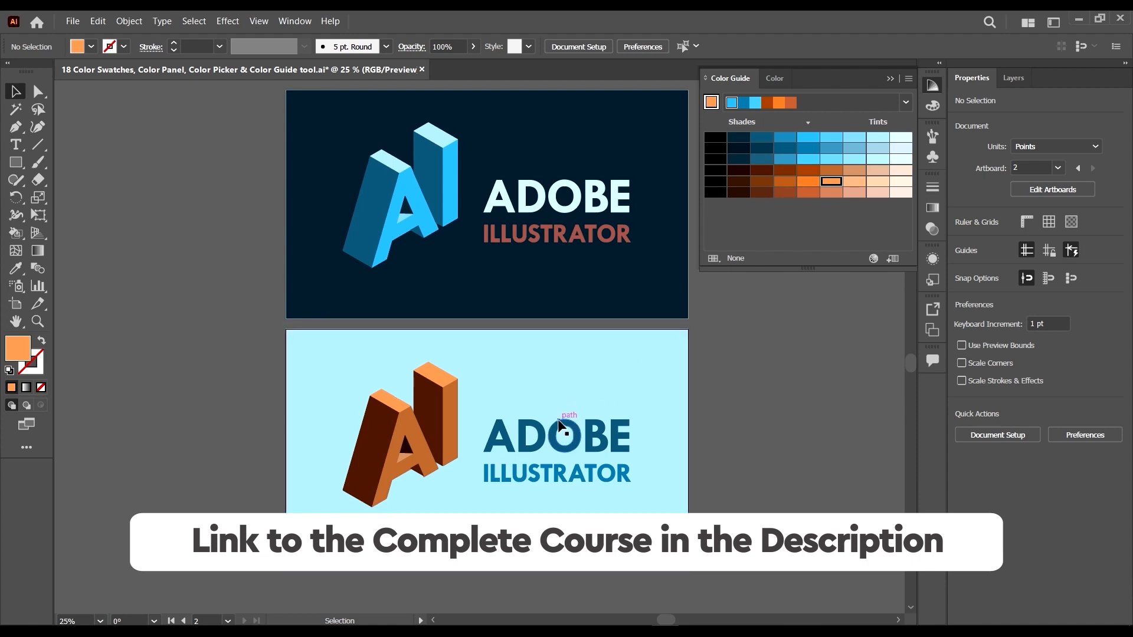
pyautogui.hscroll(2, 466, 295)
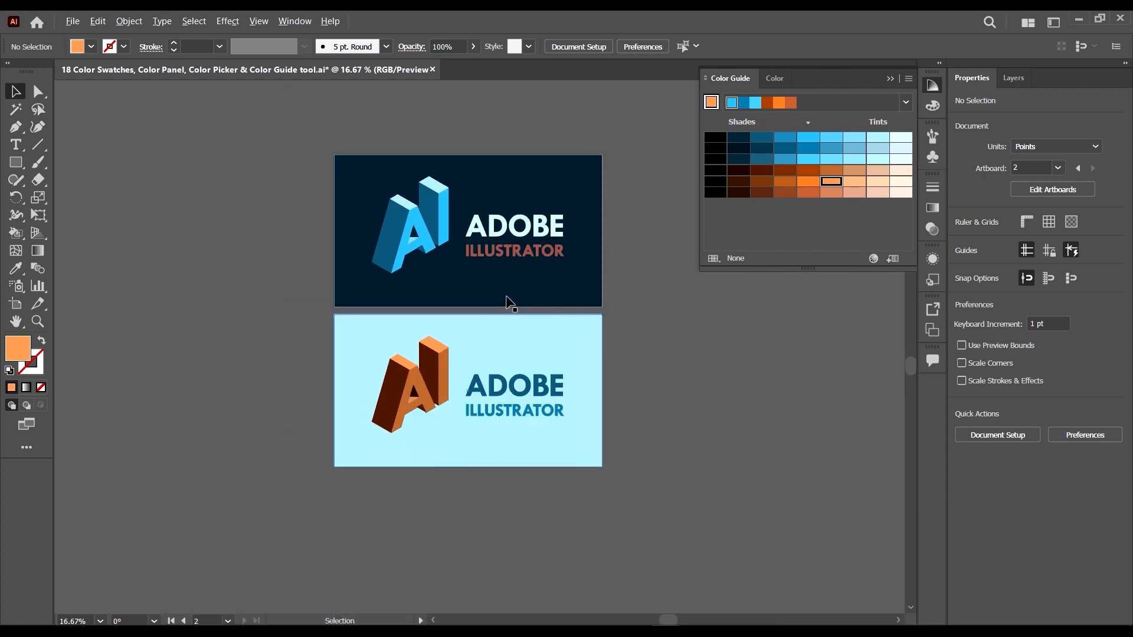
pyautogui.scroll(1, 468, 260)
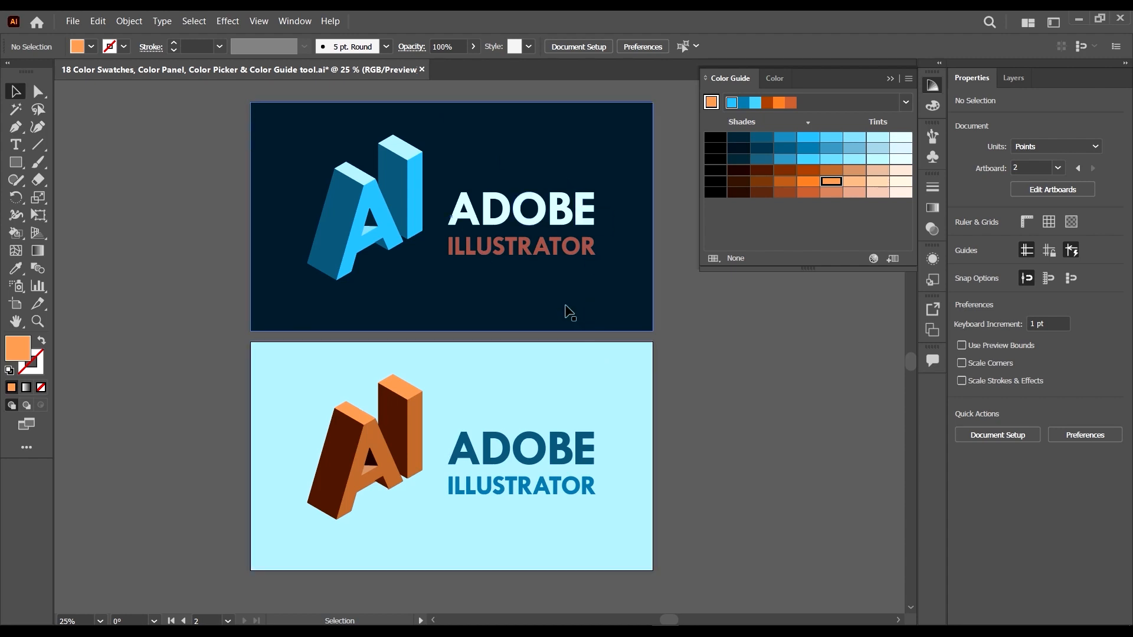
pyautogui.hscroll(2, 581, 218)
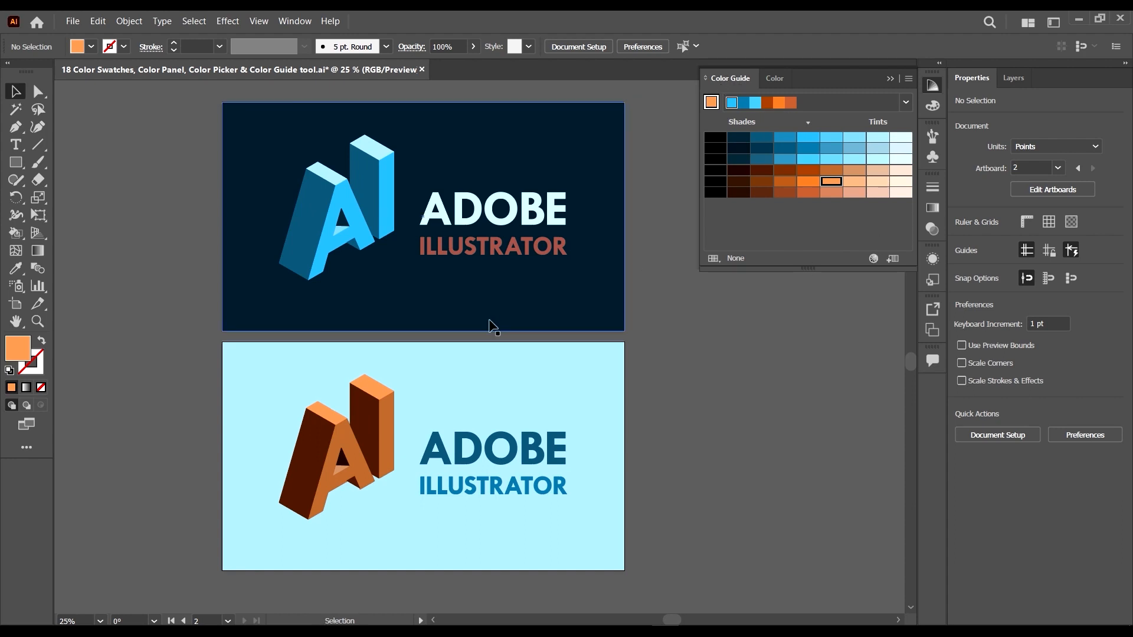
pyautogui.hscroll(-1, 465, 315)
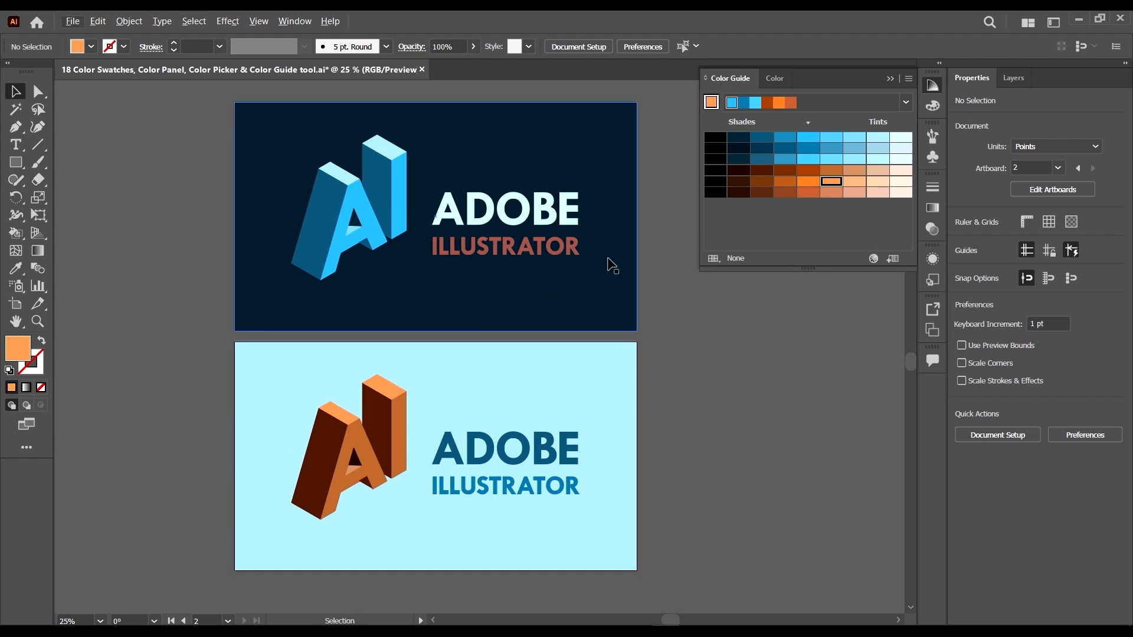